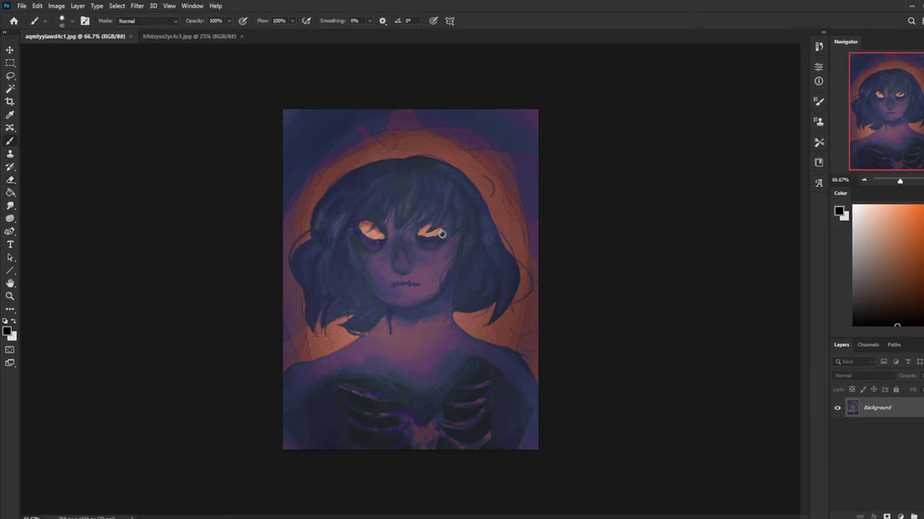
- Open the Liquify filter on the portrait painting
{"action": "right_click", "coordinate": [465, 238]}
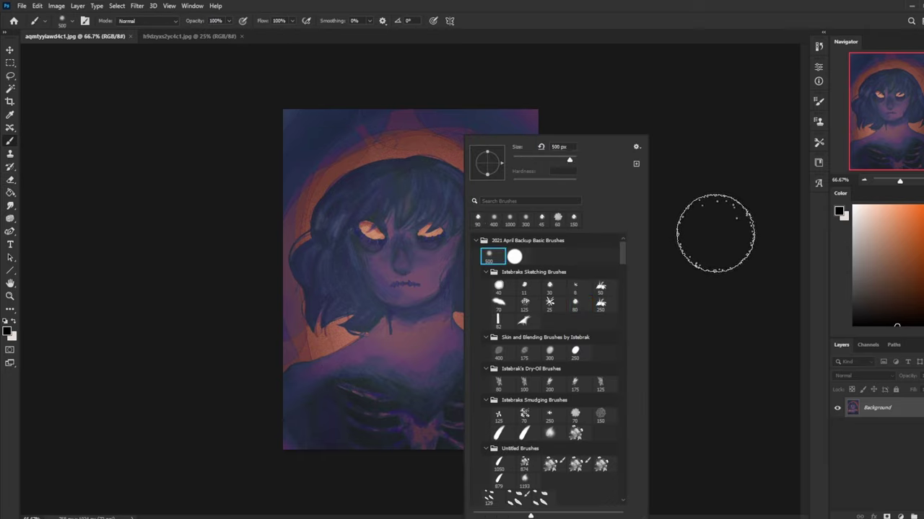
{"action": "left_click", "coordinate": [717, 233]}
{"action": "left_click", "coordinate": [137, 7]}
{"action": "left_click", "coordinate": [176, 101]}
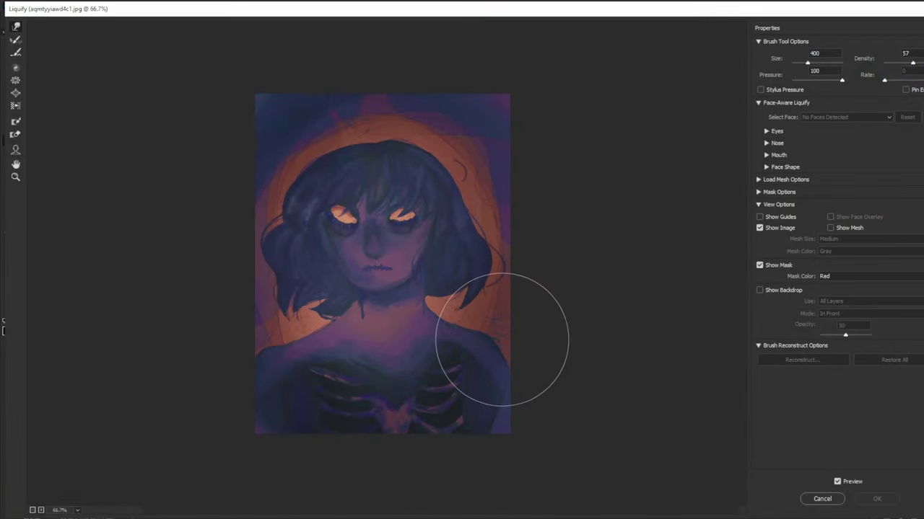
- Raise the crown of the hair with the Forward Warp tool, using brush sizes of 700 and 600
{"action": "key", "text": "["}
{"action": "key", "text": "["}
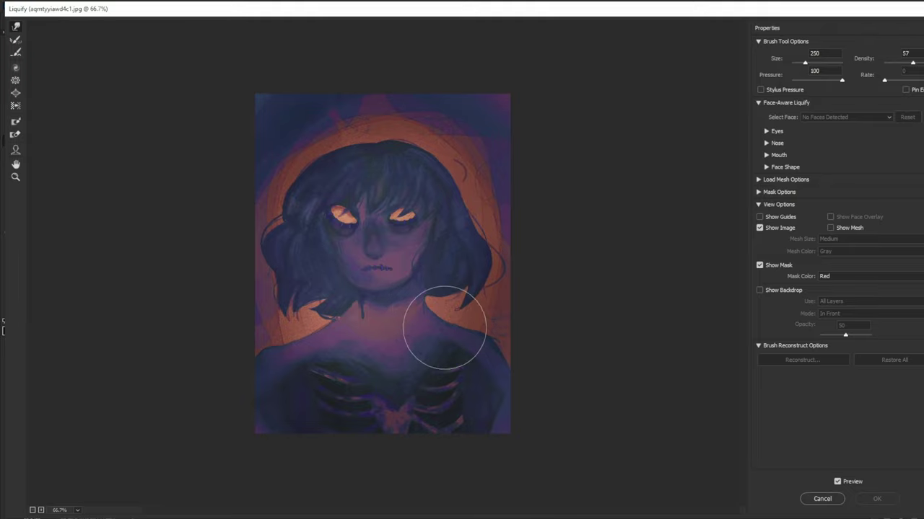
{"action": "key", "text": "["}
{"action": "key", "text": "]"}
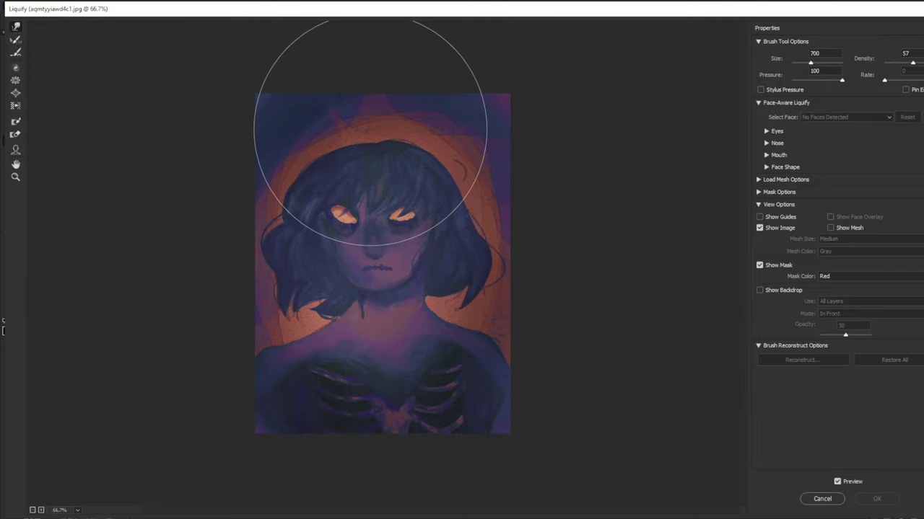
{"action": "left_click_drag", "start_coordinate": [370, 130], "coordinate": [370, 117]}
{"action": "key", "text": "bracketleft"}
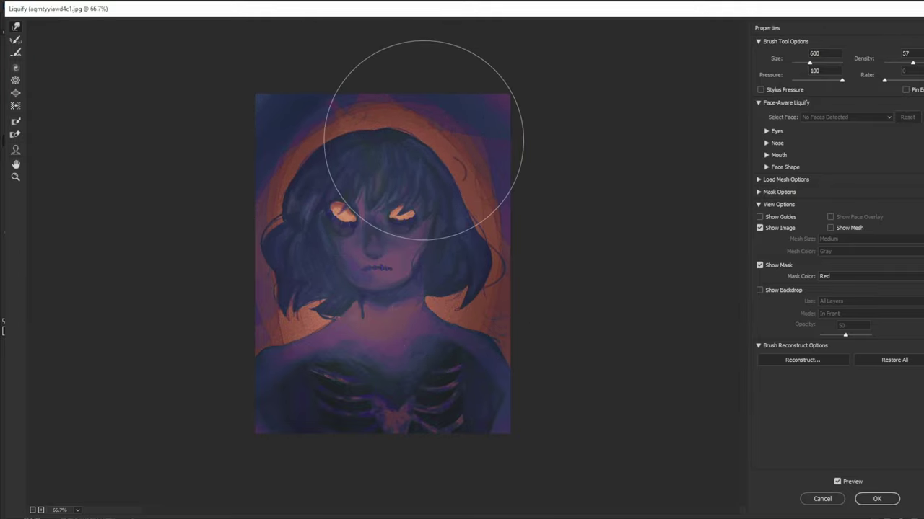
- Push the hair tip and neck edge on the painting's left inward with a size 200 warp brush
{"action": "key", "text": "["}
{"action": "key", "text": "["}
{"action": "key", "text": "["}
{"action": "key", "text": "["}
{"action": "key", "text": "["}
{"action": "key", "text": "["}
{"action": "key", "text": "["}
{"action": "key", "text": "["}
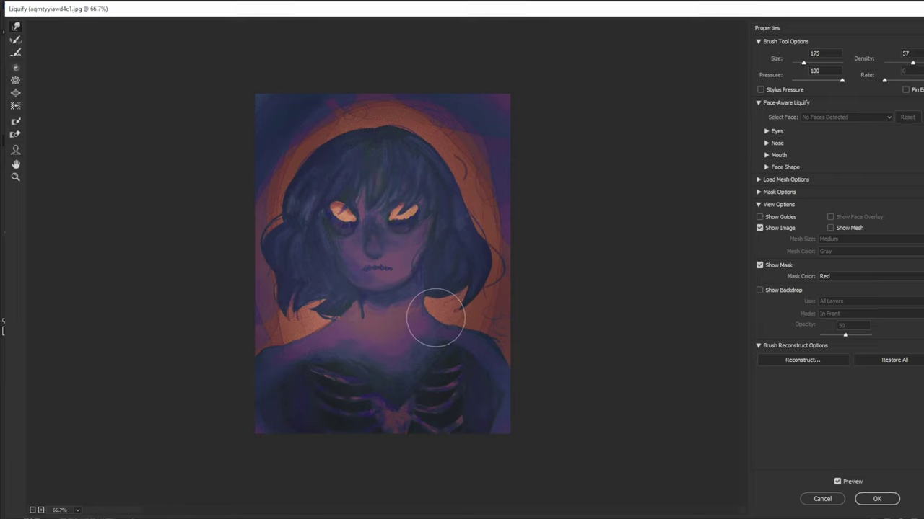
{"action": "key", "text": "bracketright"}
{"action": "left_click_drag", "start_coordinate": [338, 320], "coordinate": [350, 321]}
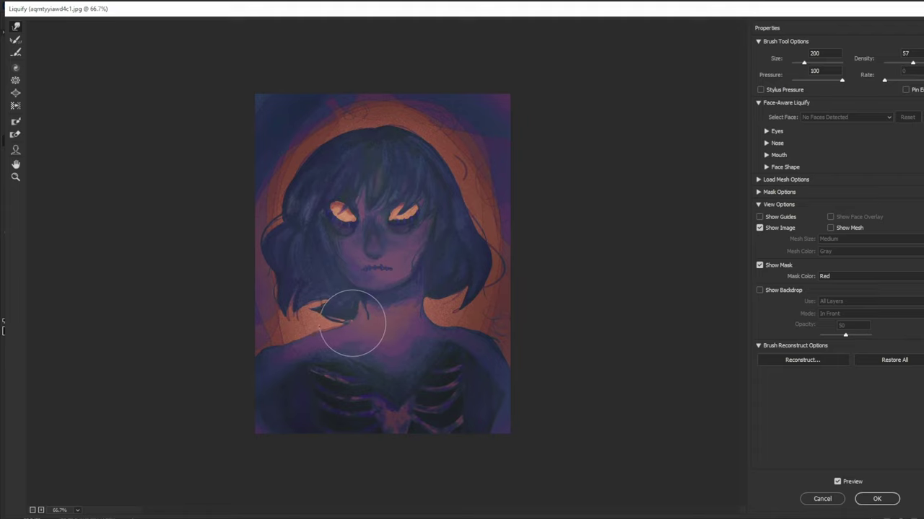
- Slim the neck on the painting's right side with warp brush sizes of 300 and 175
{"action": "key", "text": "bracketright"}
{"action": "key", "text": "bracketright"}
{"action": "key", "text": "bracketright"}
{"action": "key", "text": "bracketright"}
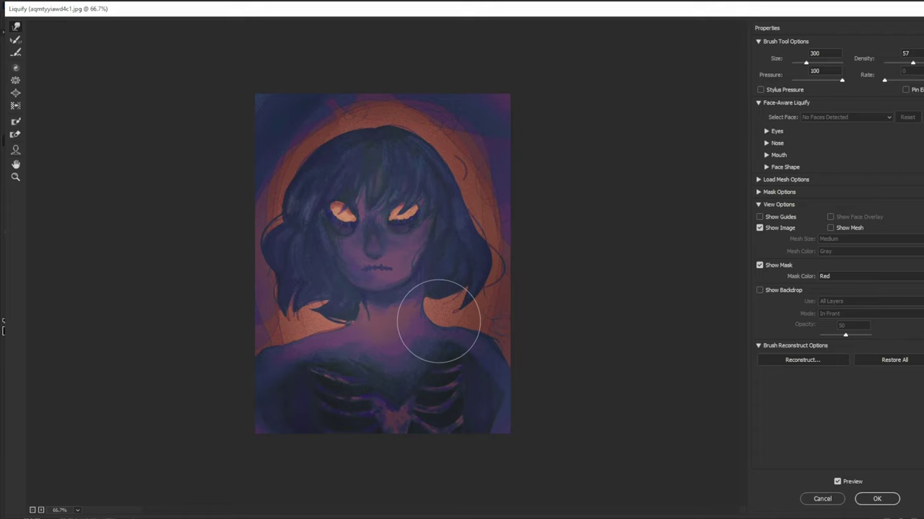
{"action": "key", "text": "bracketleft"}
{"action": "key", "text": "bracketleft"}
{"action": "key", "text": "bracketleft"}
{"action": "key", "text": "bracketleft"}
{"action": "key", "text": "bracketleft"}
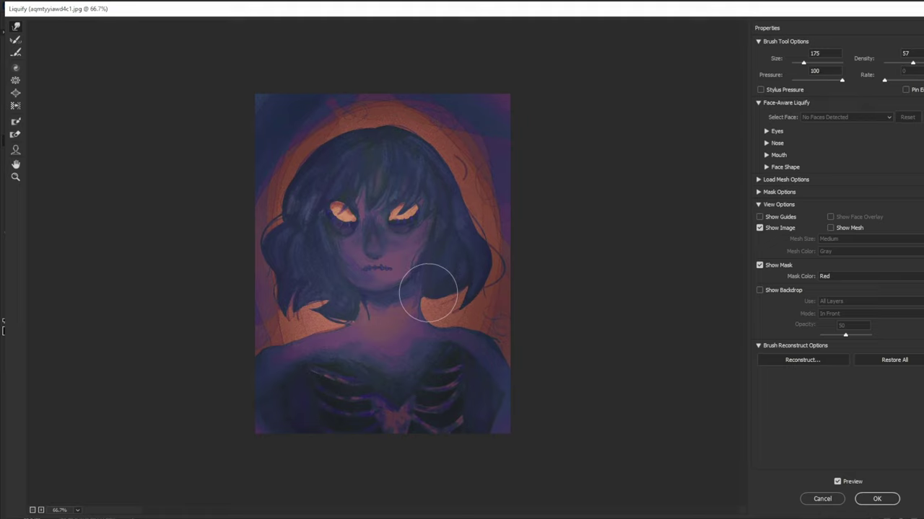
- Refine the curve where the neck meets the right shoulder with warp brush sizes of 300 and 125
{"action": "key", "text": "bracketright"}
{"action": "key", "text": "bracketright"}
{"action": "key", "text": "bracketright"}
{"action": "key", "text": "bracketright"}
{"action": "key", "text": "bracketright"}
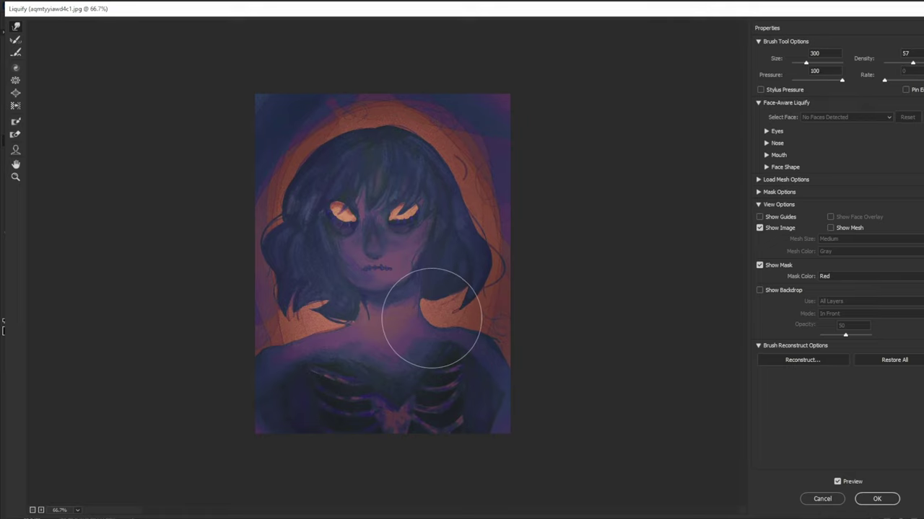
{"action": "key", "text": "bracketleft"}
{"action": "key", "text": "bracketleft"}
{"action": "key", "text": "bracketleft"}
{"action": "key", "text": "bracketleft"}
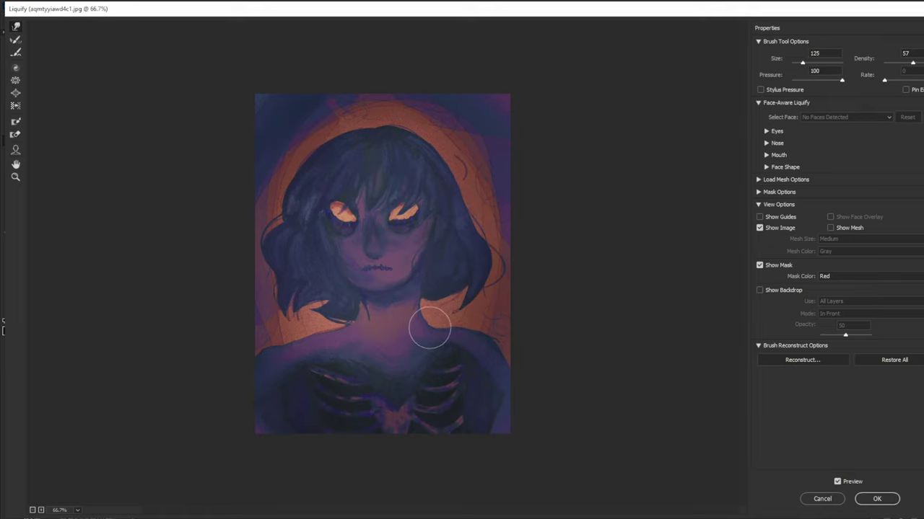
- Compare the warped figure with the original by switching the Liquify preview off and on
{"action": "key", "text": "p"}
{"action": "key", "text": "p"}
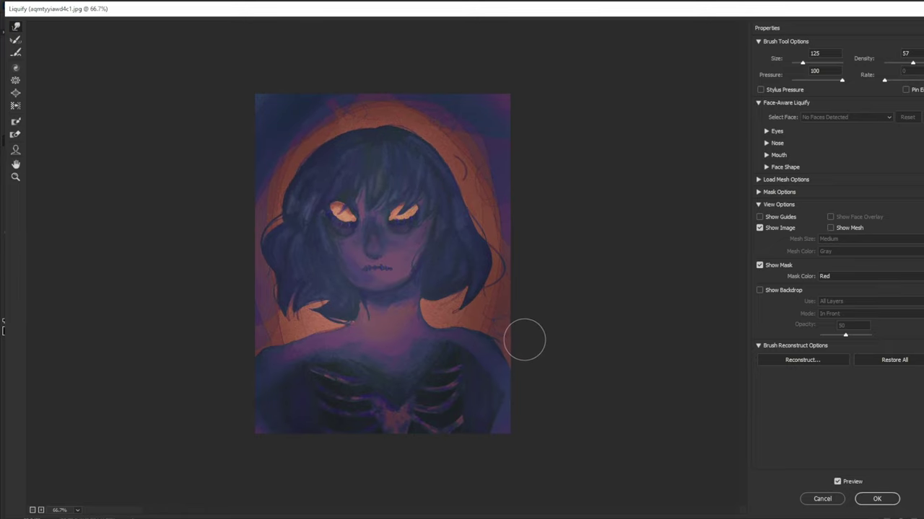
{"action": "key", "text": "p"}
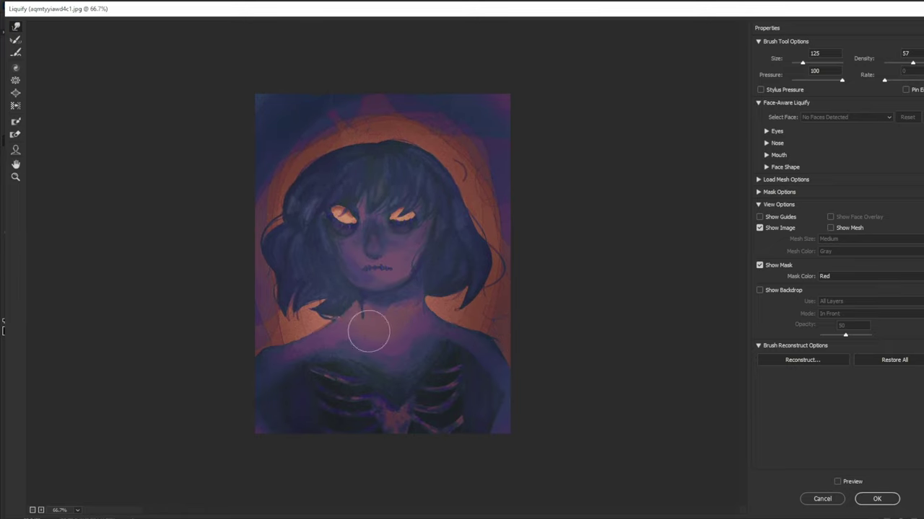
{"action": "key", "text": "p"}
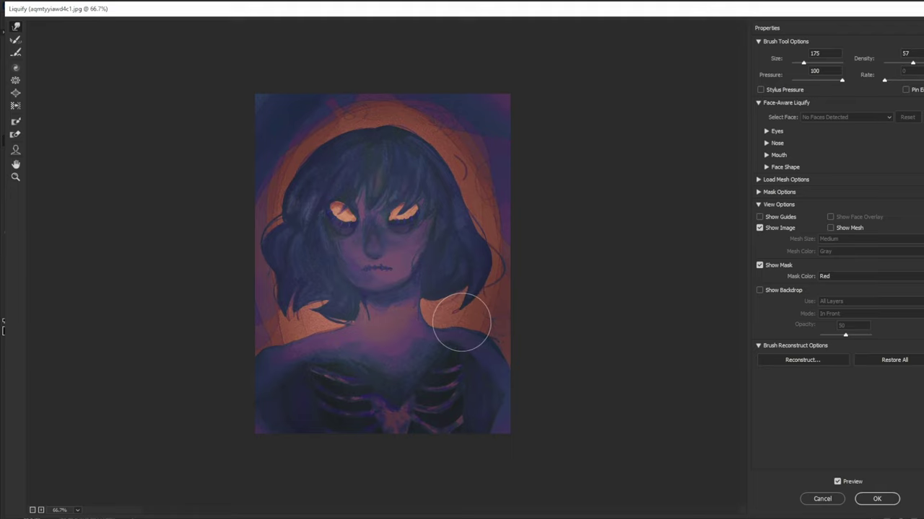
- Push the right shoulder outward to the canvas edge at brush size 200 and touch up the neck corner at size 100
{"action": "key", "text": "bracketright"}
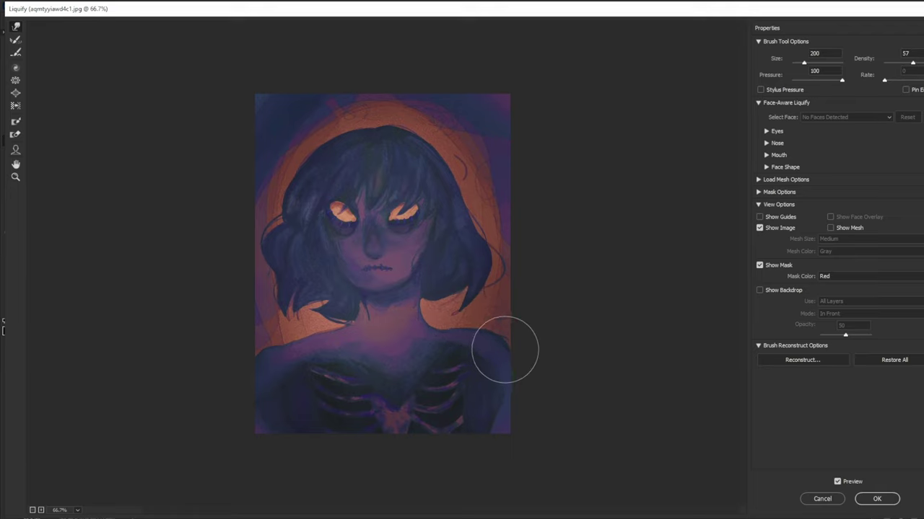
{"action": "key", "text": "bracketleft"}
{"action": "key", "text": "bracketleft"}
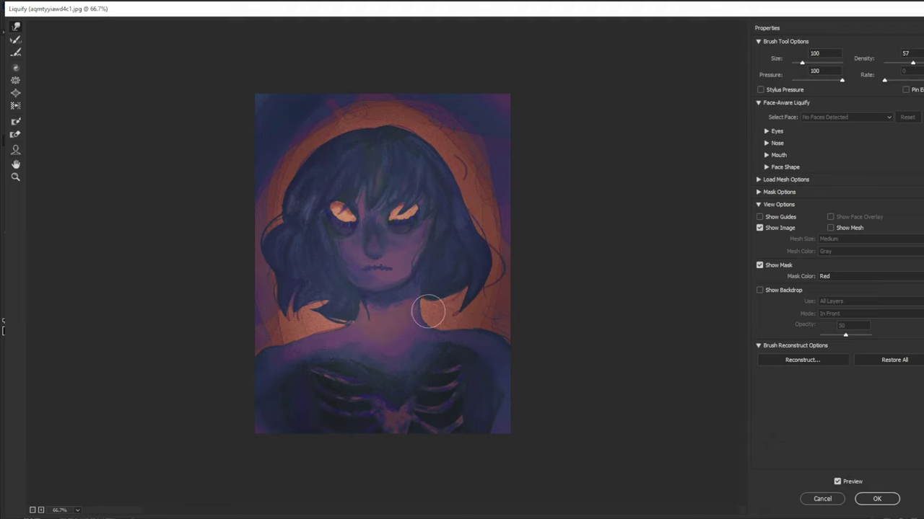
{"action": "key", "text": "bracketright"}
{"action": "key", "text": "bracketright"}
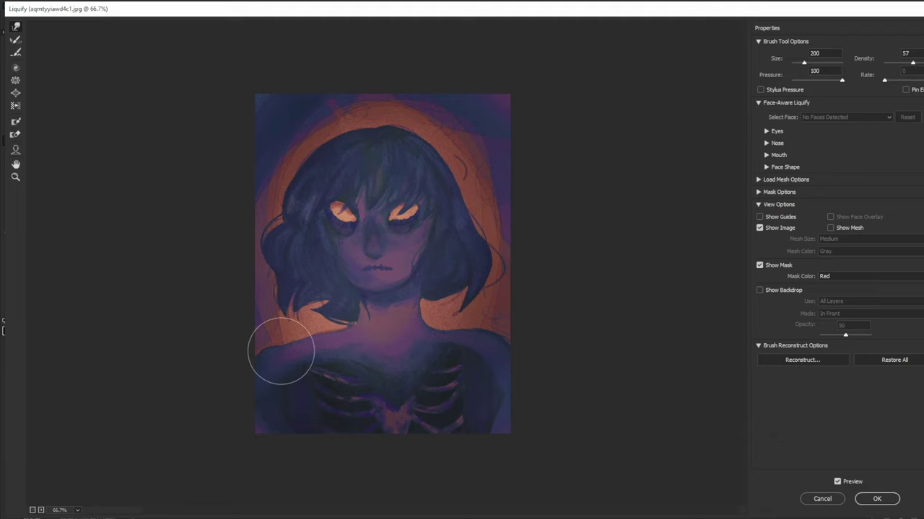
- Lift the left shoulder's outline upward and inward with warp brush sizes of 175 and 150
{"action": "key", "text": "bracketleft"}
{"action": "left_click_drag", "start_coordinate": [281, 358], "coordinate": [296, 345]}
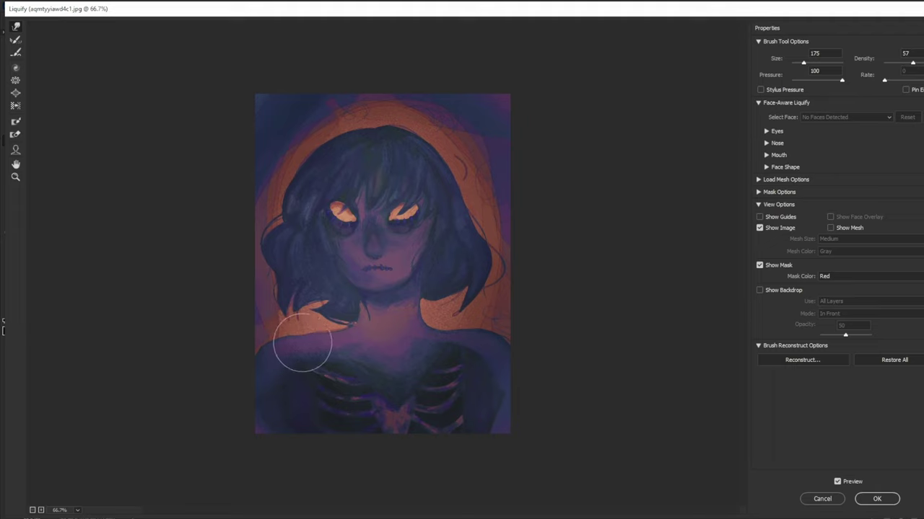
{"action": "key", "text": "bracketright"}
{"action": "key", "text": "bracketright"}
{"action": "key", "text": "bracketright"}
{"action": "key", "text": "bracketleft"}
{"action": "key", "text": "bracketleft"}
{"action": "key", "text": "bracketleft"}
{"action": "key", "text": "bracketleft"}
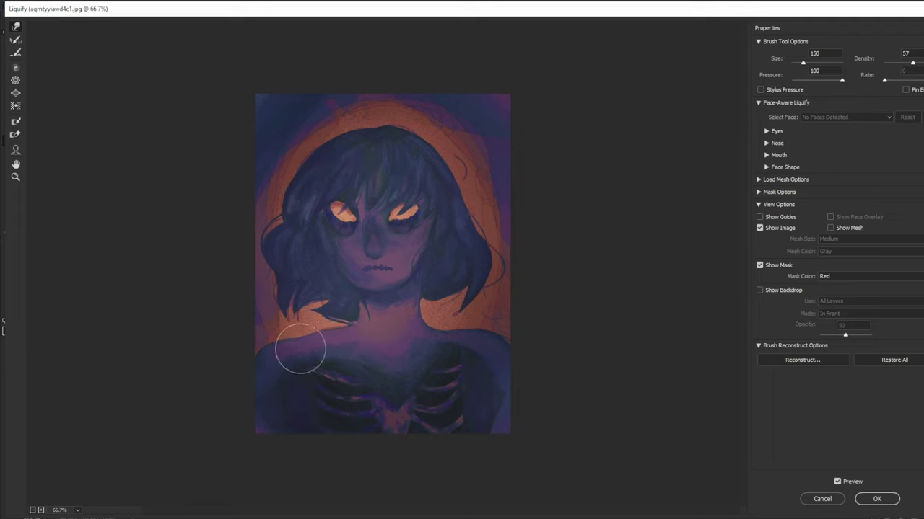
- Reshape the slope from the neck to the left shoulder with warp brush sizes of 300, 175 and 125
{"action": "key", "text": "bracketright"}
{"action": "key", "text": "bracketright"}
{"action": "key", "text": "bracketright"}
{"action": "key", "text": "bracketright"}
{"action": "key", "text": "bracketright"}
{"action": "key", "text": "bracketright"}
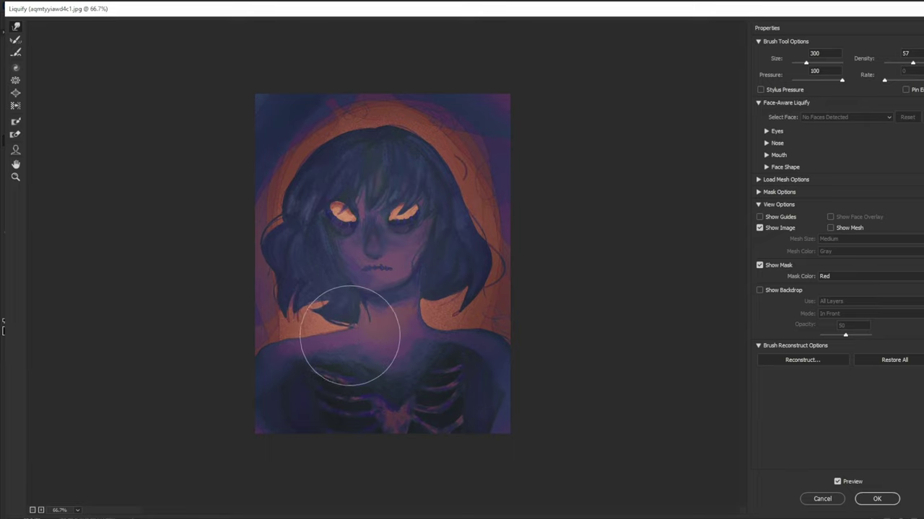
{"action": "key", "text": "bracketleft"}
{"action": "key", "text": "bracketleft"}
{"action": "key", "text": "bracketleft"}
{"action": "key", "text": "bracketleft"}
{"action": "key", "text": "bracketleft"}
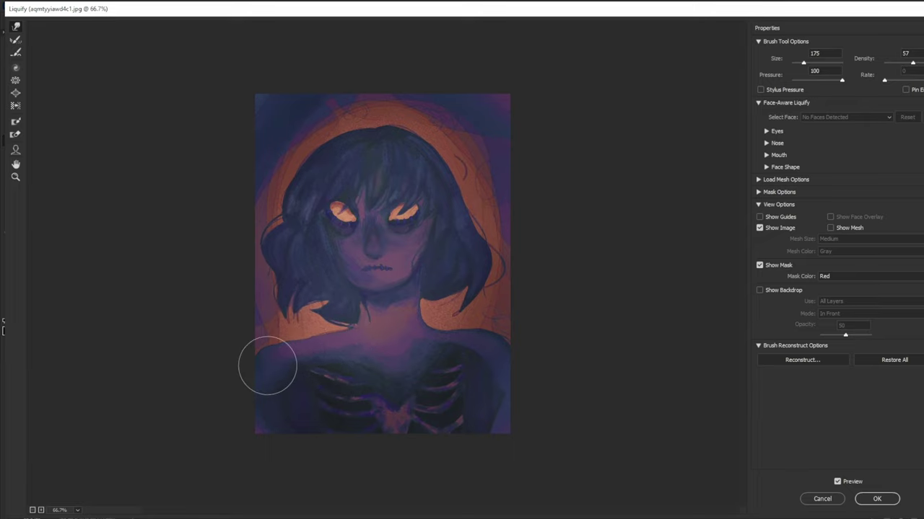
{"action": "key", "text": "bracketleft"}
{"action": "key", "text": "bracketleft"}
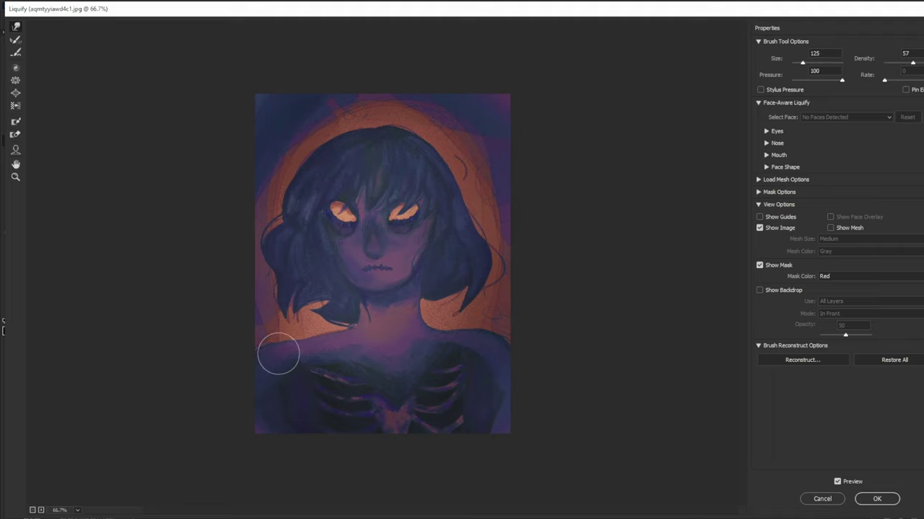
- Pull the outer left shoulder inward and round it off with the warp brush enlarged up to 400
{"action": "key", "text": "bracketright"}
{"action": "key", "text": "bracketright"}
{"action": "key", "text": "bracketright"}
{"action": "key", "text": "bracketright"}
{"action": "key", "text": "bracketright"}
{"action": "key", "text": "bracketright"}
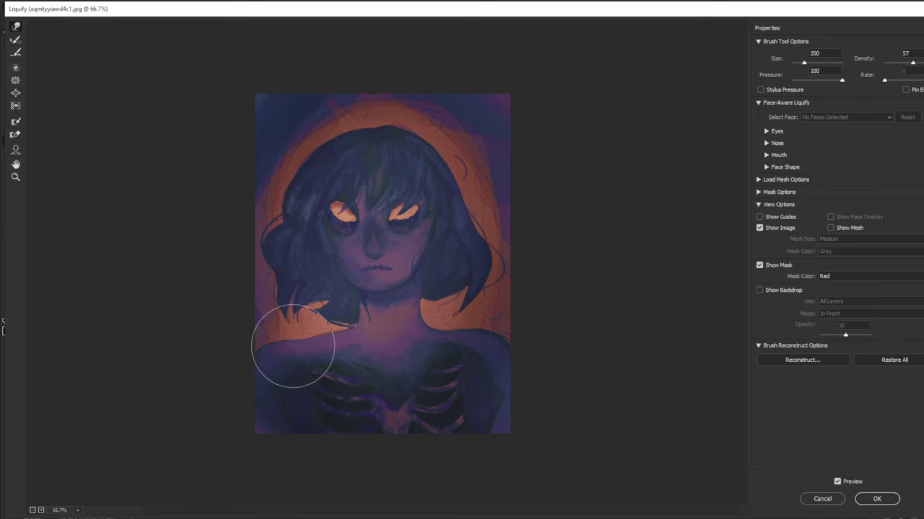
{"action": "left_click_drag", "start_coordinate": [277, 360], "coordinate": [286, 364]}
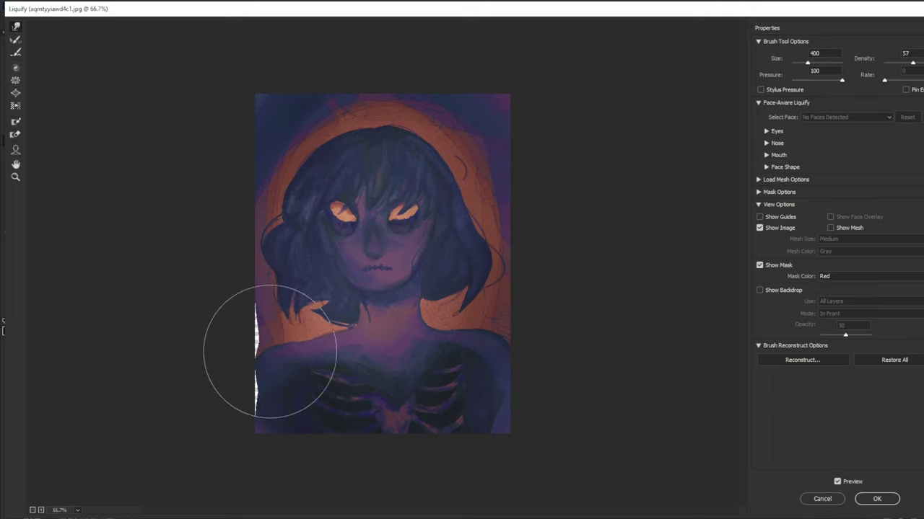
- Close the blank gaps along the left canvas edge by warping the image outward with a size 175 brush
{"action": "key", "text": "bracketleft"}
{"action": "key", "text": "bracketleft"}
{"action": "key", "text": "bracketleft"}
{"action": "left_click_drag", "start_coordinate": [254, 329], "coordinate": [243, 332]}
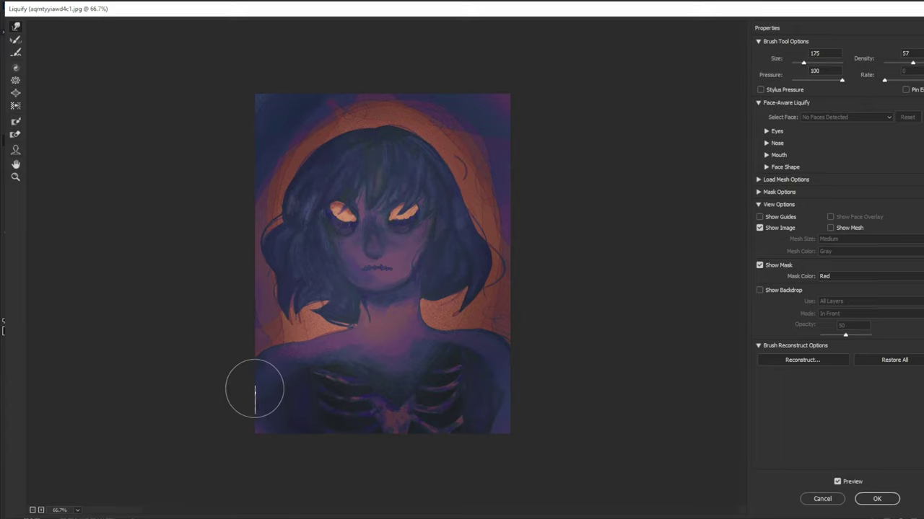
{"action": "key", "text": "ctrl+z"}
{"action": "key", "text": "bracketright"}
{"action": "key", "text": "bracketright"}
{"action": "key", "text": "bracketleft"}
{"action": "key", "text": "bracketleft"}
{"action": "key", "text": "bracketleft"}
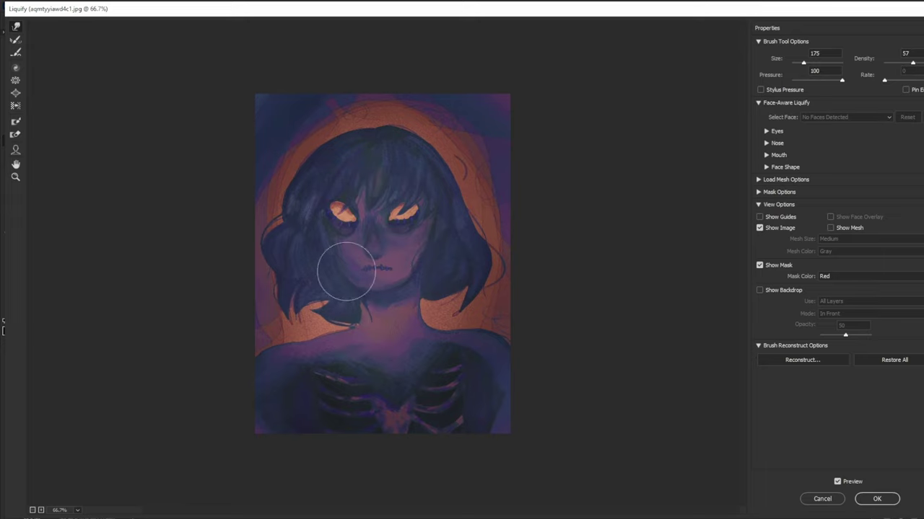
- Raise the outer end of the right shoulder with a size 200 warp brush
{"action": "key", "text": "bracketright"}
{"action": "key", "text": "bracketright"}
{"action": "key", "text": "bracketright"}
{"action": "key", "text": "bracketright"}
{"action": "key", "text": "bracketright"}
{"action": "key", "text": "bracketleft"}
{"action": "key", "text": "bracketleft"}
{"action": "key", "text": "bracketleft"}
{"action": "key", "text": "bracketleft"}
{"action": "key", "text": "bracketleft"}
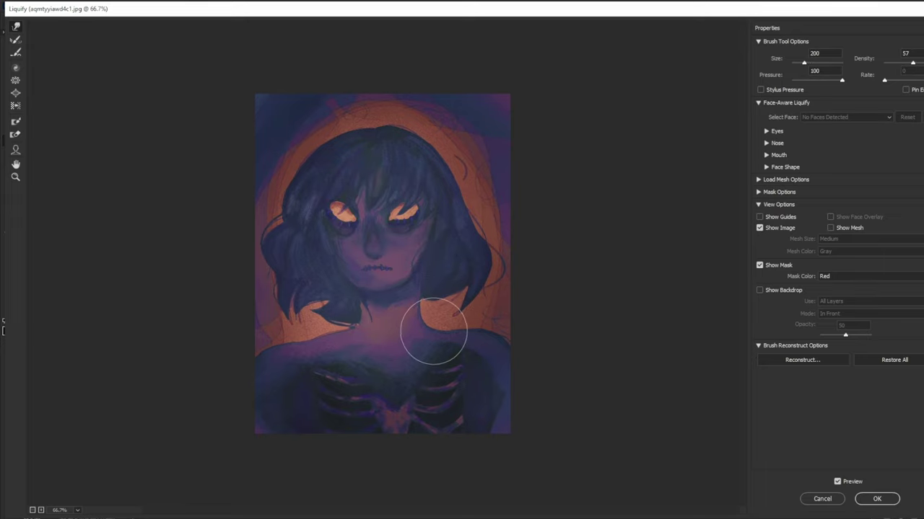
{"action": "mouse_move", "coordinate": [505, 351]}
{"action": "left_mouse_down"}
{"action": "mouse_move", "coordinate": [513, 351]}
{"action": "mouse_move", "coordinate": [486, 329]}
{"action": "left_mouse_up"}
{"action": "key", "text": "bracketleft"}
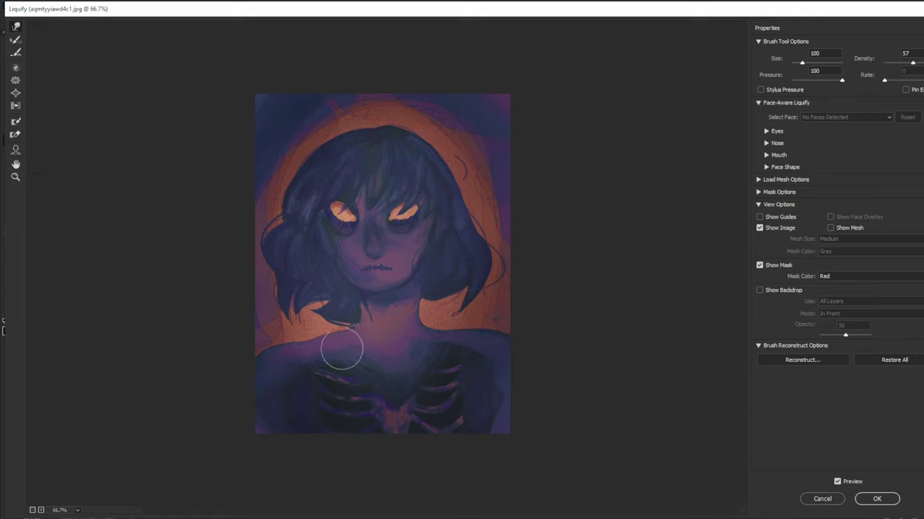
- Smooth the left shoulder's upper contour with warp brush sizes of 200, 125 and 175
{"action": "key", "text": "bracketright"}
{"action": "key", "text": "bracketright"}
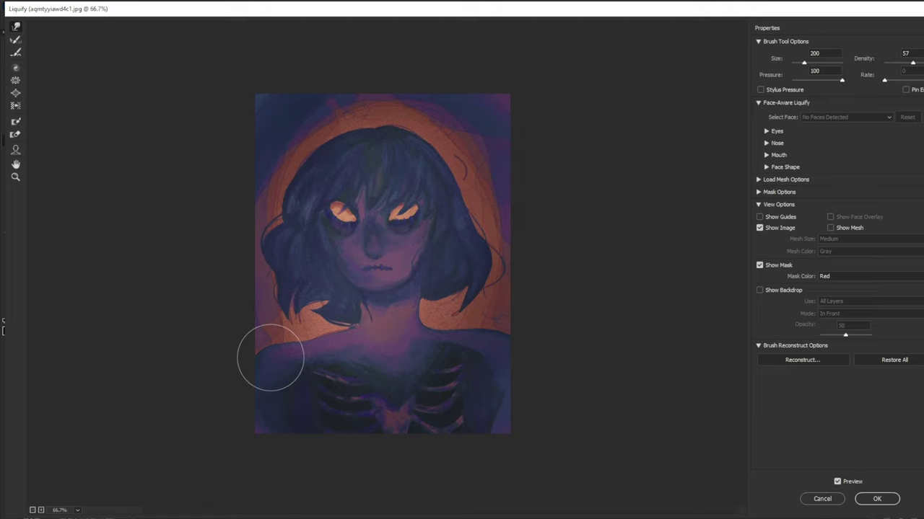
{"action": "mouse_move", "coordinate": [270, 358]}
{"action": "left_mouse_down"}
{"action": "mouse_move", "coordinate": [325, 349]}
{"action": "mouse_move", "coordinate": [288, 348]}
{"action": "left_mouse_up"}
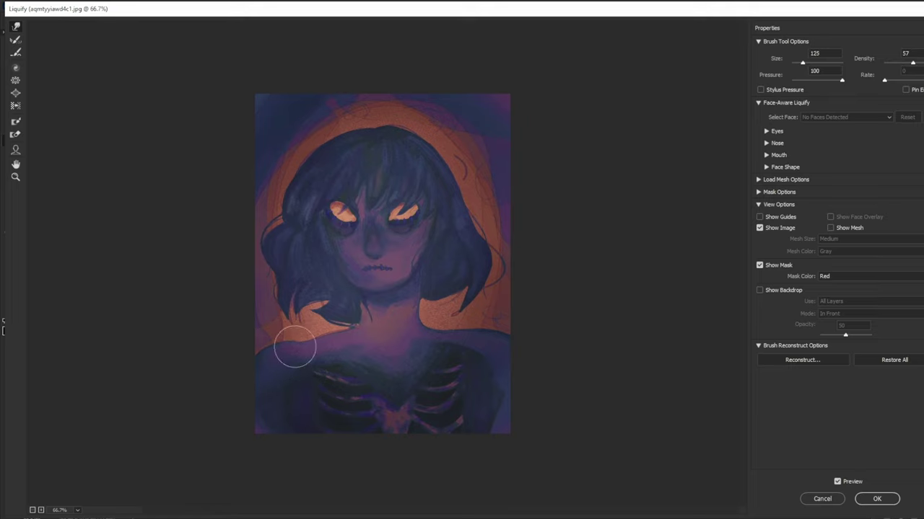
{"action": "key", "text": "bracketright"}
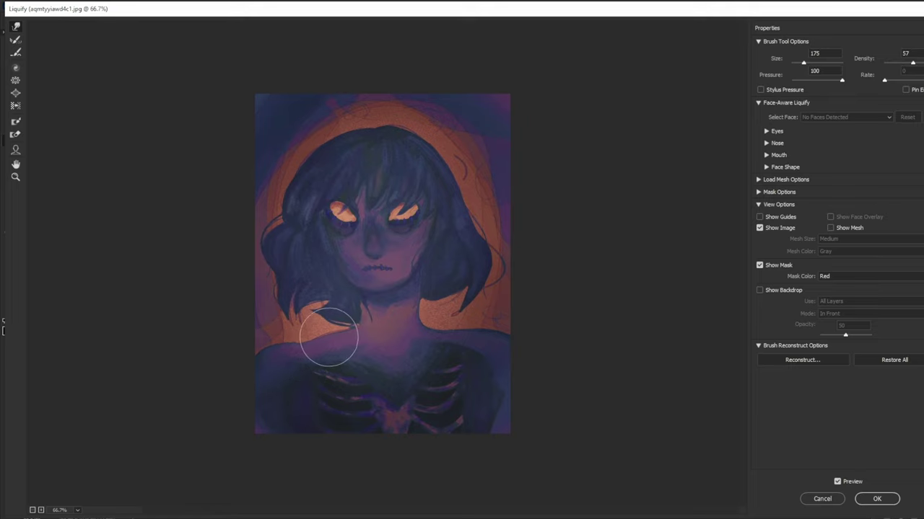
{"action": "key", "text": "bracketright"}
{"action": "key", "text": "bracketright"}
{"action": "key", "text": "bracketright"}
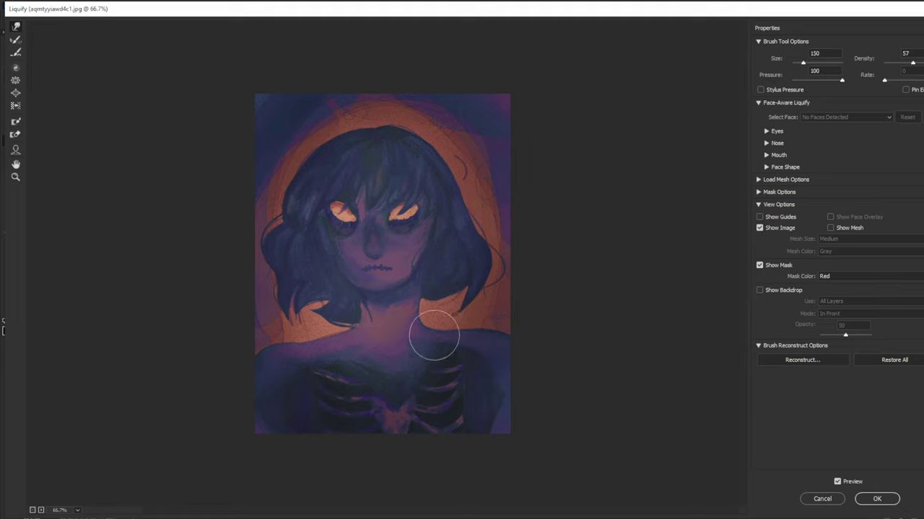
- Even out the right shoulder's upper contour with a size 150 warp brush and enlarge the brush to 300
{"action": "key", "text": "bracketright"}
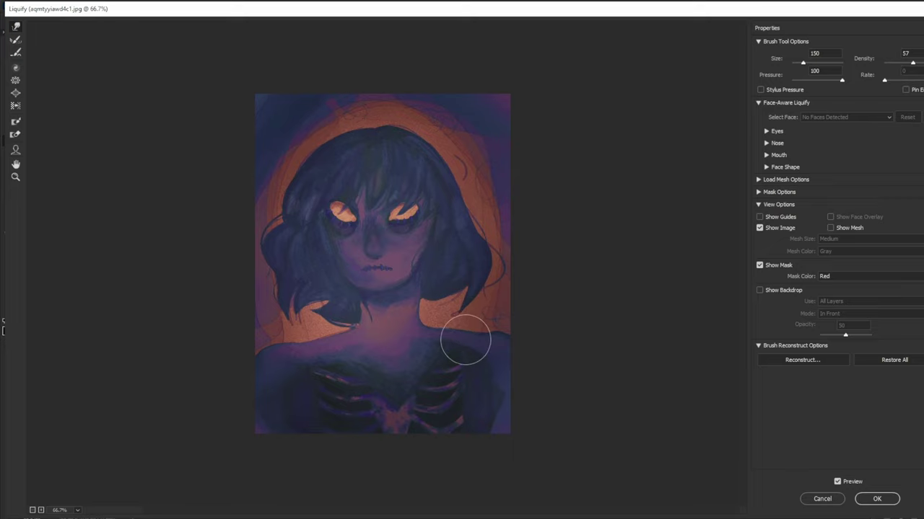
{"action": "left_click_drag", "start_coordinate": [465, 341], "coordinate": [495, 329]}
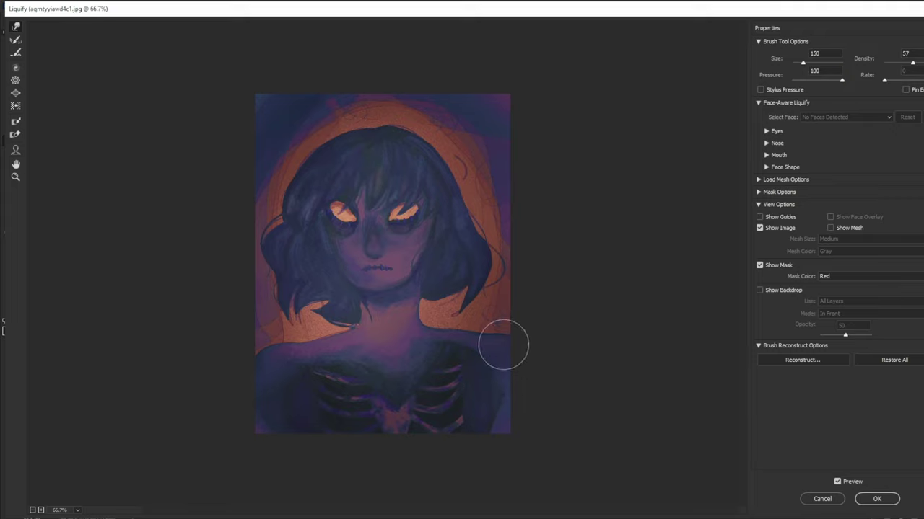
{"action": "key", "text": "bracketright"}
{"action": "key", "text": "bracketright"}
{"action": "key", "text": "bracketright"}
{"action": "key", "text": "bracketright"}
{"action": "key", "text": "bracketright"}
{"action": "key", "text": "bracketright"}
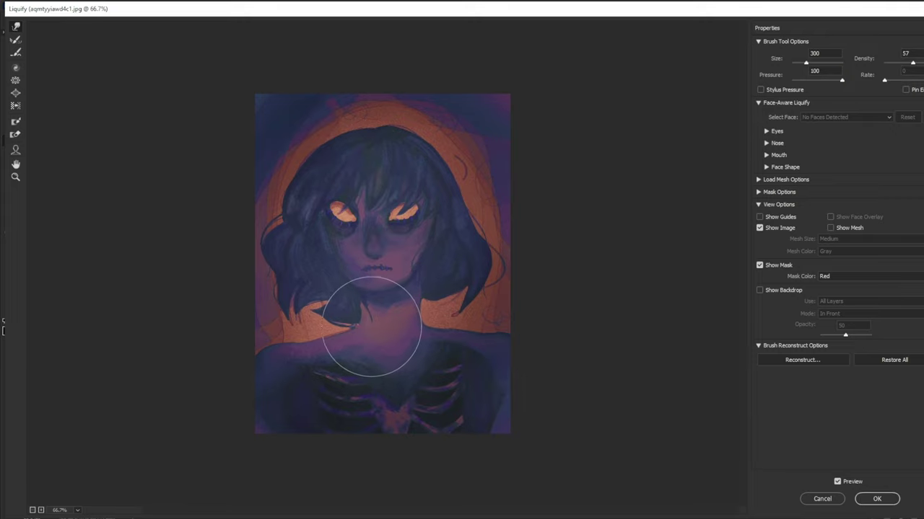
- Compare the liquified head, neck and shoulders with the original painting by switching the preview off and on
{"action": "key", "text": "p"}
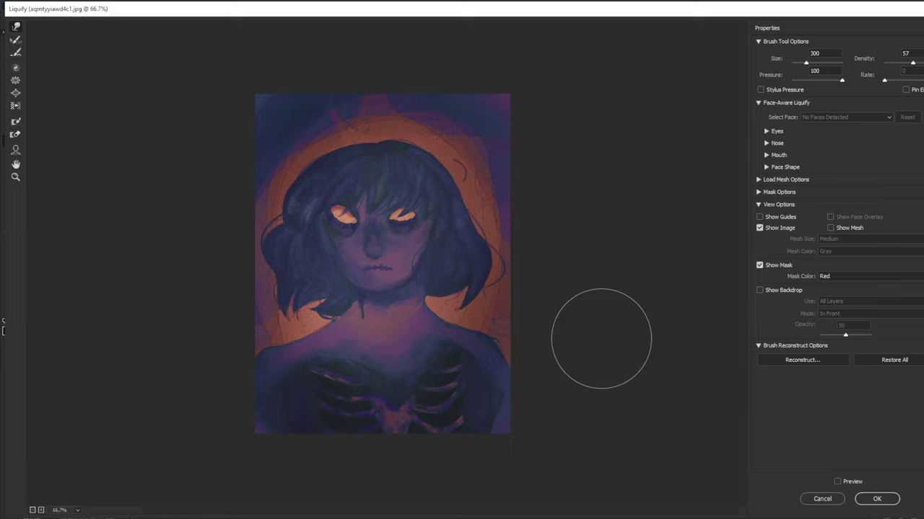
{"action": "key", "text": "ctrl+z"}
{"action": "key", "text": "p"}
{"action": "key", "text": "p"}
{"action": "key", "text": "p"}
{"action": "key", "text": "p"}
{"action": "key", "text": "p"}
{"action": "key", "text": "p"}
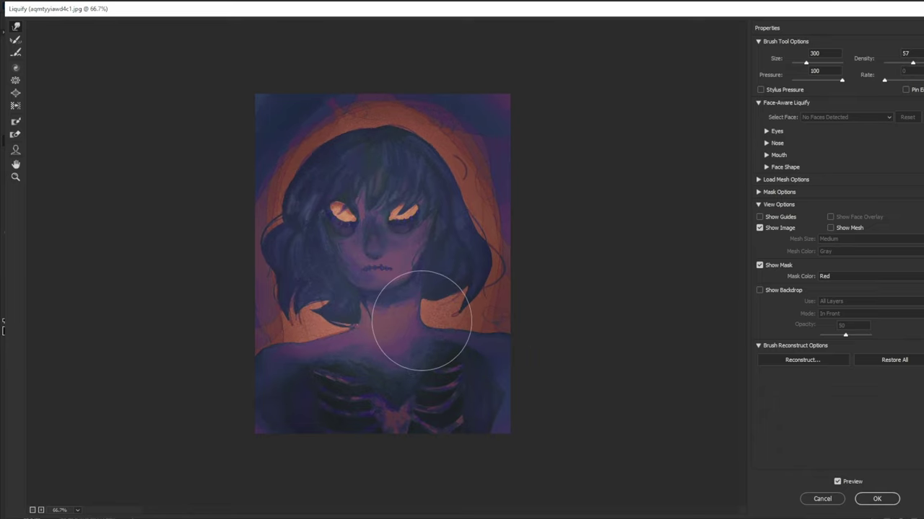
- Warp the lower part of the right arm outward to the canvas edge, using brush sizes between 200 and 600
{"action": "key", "text": "bracketright"}
{"action": "key", "text": "bracketright"}
{"action": "key", "text": "bracketright"}
{"action": "key", "text": "bracketright"}
{"action": "key", "text": "bracketright"}
{"action": "key", "text": "bracketright"}
{"action": "key", "text": "bracketright"}
{"action": "key", "text": "bracketright"}
{"action": "key", "text": "bracketright"}
{"action": "key", "text": "bracketright"}
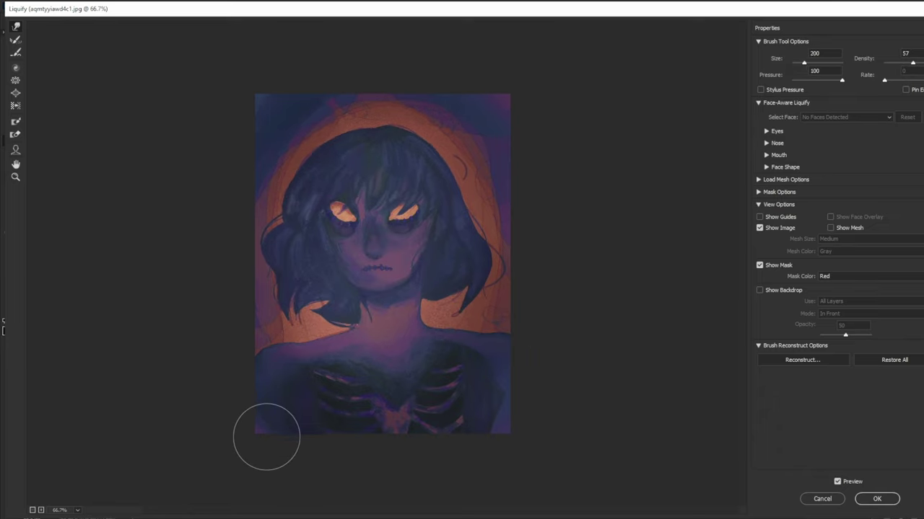
{"action": "key", "text": "bracketleft"}
{"action": "key", "text": "bracketleft"}
{"action": "key", "text": "bracketleft"}
{"action": "key", "text": "bracketleft"}
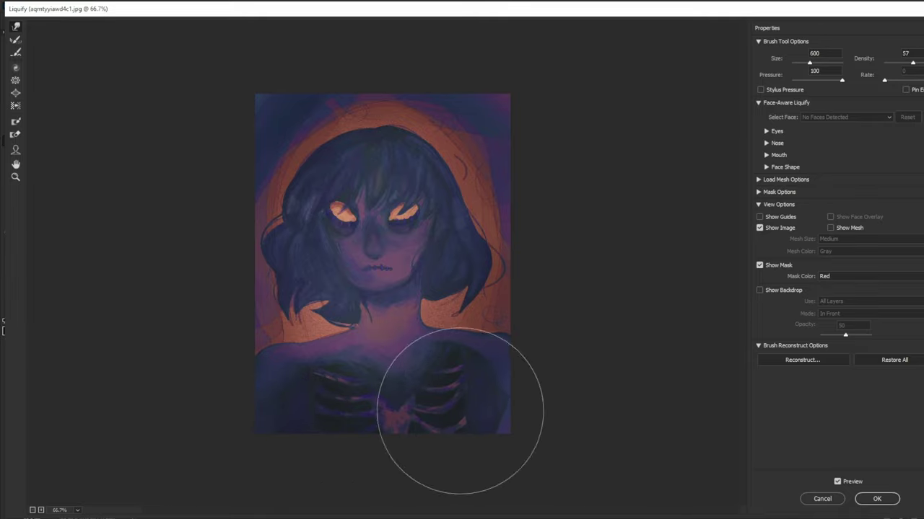
{"action": "key", "text": "bracketright"}
{"action": "key", "text": "bracketright"}
{"action": "key", "text": "bracketright"}
{"action": "key", "text": "bracketleft"}
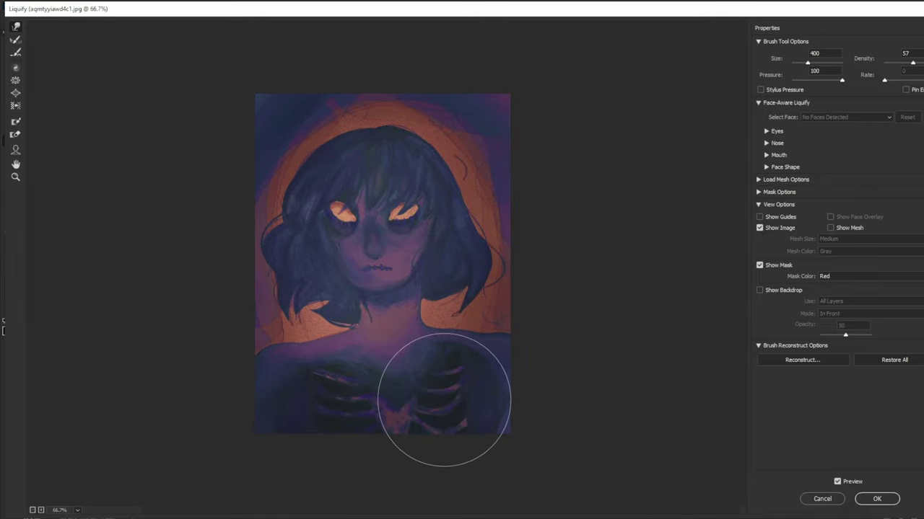
- Widen the rib cage by warping the right and left ribs outward with large brushes of size 400 to 700
{"action": "mouse_move", "coordinate": [443, 401]}
{"action": "left_mouse_down"}
{"action": "mouse_move", "coordinate": [458, 412]}
{"action": "mouse_move", "coordinate": [455, 395]}
{"action": "left_mouse_up"}
{"action": "key", "text": "bracketright"}
{"action": "key", "text": "bracketright"}
{"action": "key", "text": "bracketright"}
{"action": "key", "text": "bracketleft"}
{"action": "key", "text": "bracketleft"}
{"action": "key", "text": "bracketleft"}
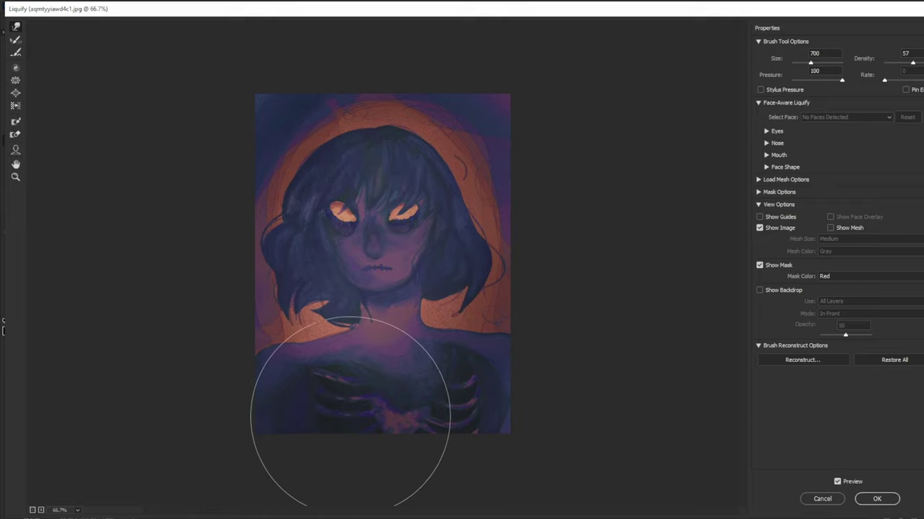
{"action": "mouse_move", "coordinate": [346, 408]}
{"action": "left_mouse_down"}
{"action": "mouse_move", "coordinate": [310, 431]}
{"action": "mouse_move", "coordinate": [303, 414]}
{"action": "left_mouse_up"}
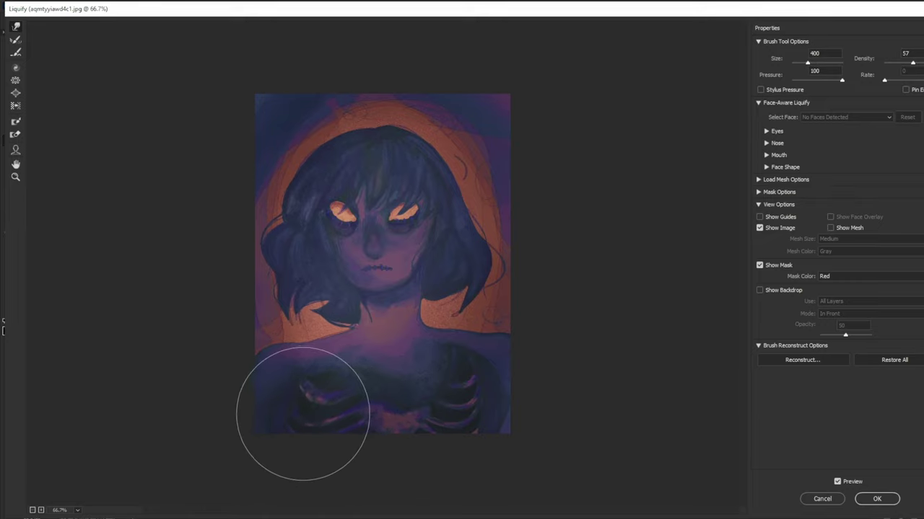
- Reshape the sternum and inner ribs into a wider chest with brush sizes around 300 to 400, and compare it with the original
{"action": "key", "text": "bracketright"}
{"action": "key", "text": "bracketright"}
{"action": "mouse_move", "coordinate": [392, 411]}
{"action": "left_mouse_down"}
{"action": "mouse_move", "coordinate": [443, 388]}
{"action": "mouse_move", "coordinate": [433, 408]}
{"action": "mouse_move", "coordinate": [453, 403]}
{"action": "mouse_move", "coordinate": [447, 408]}
{"action": "left_mouse_up"}
{"action": "key", "text": "bracketleft"}
{"action": "key", "text": "bracketleft"}
{"action": "key", "text": "bracketleft"}
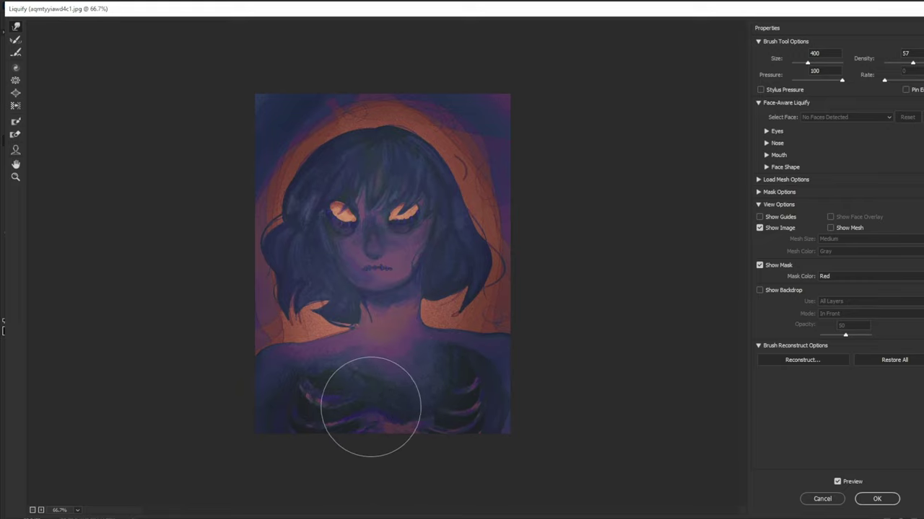
{"action": "key", "text": "bracketright"}
{"action": "mouse_move", "coordinate": [371, 407]}
{"action": "left_mouse_down"}
{"action": "mouse_move", "coordinate": [423, 402]}
{"action": "mouse_move", "coordinate": [412, 412]}
{"action": "mouse_move", "coordinate": [433, 393]}
{"action": "mouse_move", "coordinate": [364, 412]}
{"action": "mouse_move", "coordinate": [377, 412]}
{"action": "mouse_move", "coordinate": [304, 394]}
{"action": "mouse_move", "coordinate": [325, 407]}
{"action": "mouse_move", "coordinate": [438, 397]}
{"action": "left_mouse_up"}
{"action": "key", "text": "bracketright"}
{"action": "key", "text": "bracketright"}
{"action": "key", "text": "bracketleft"}
{"action": "key", "text": "bracketleft"}
{"action": "key", "text": "bracketleft"}
{"action": "key", "text": "bracketleft"}
{"action": "key", "text": "bracketright"}
{"action": "key", "text": "p"}
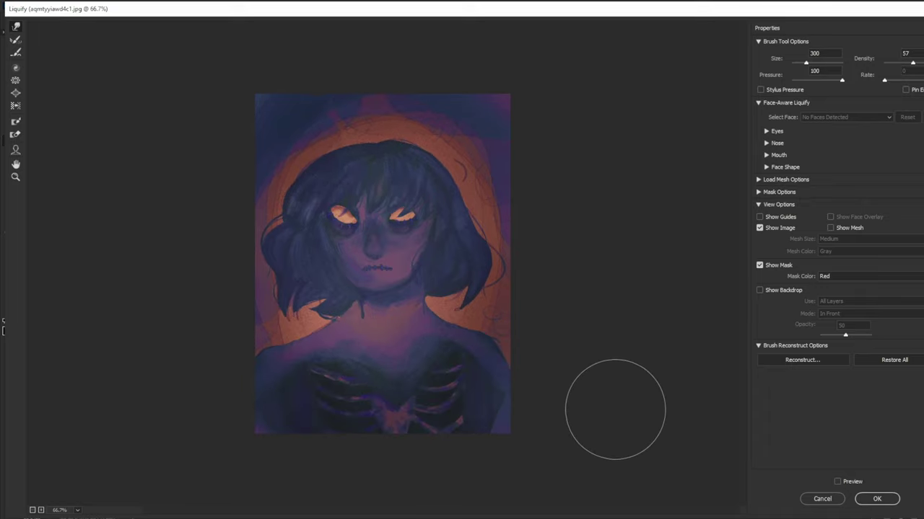
{"action": "key", "text": "p"}
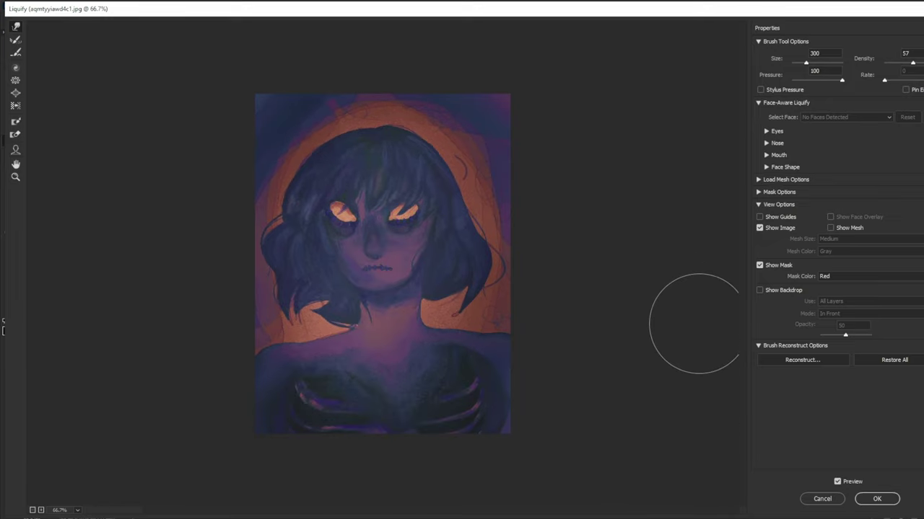
{"action": "key", "text": "p"}
{"action": "key", "text": "p"}
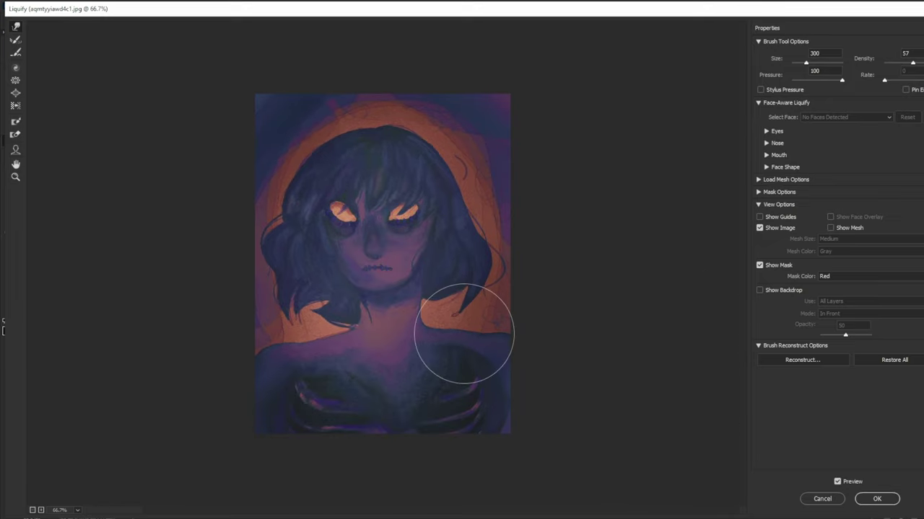
- Slope the right shoulder down and refine the neck's right side with brush sizes 150 to 250, and apply the Liquify filter
{"action": "key", "text": "bracketleft"}
{"action": "key", "text": "bracketleft"}
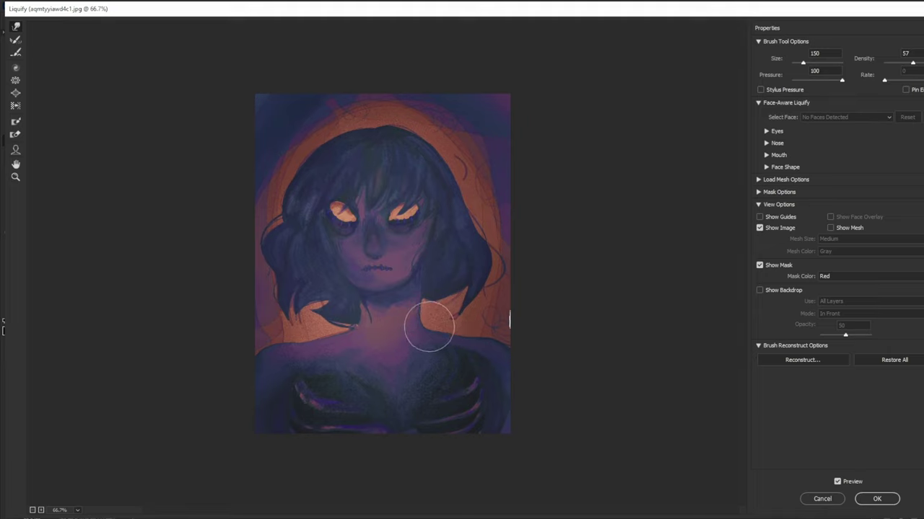
{"action": "key", "text": "bracketright"}
{"action": "key", "text": "bracketright"}
{"action": "key", "text": "bracketright"}
{"action": "key", "text": "bracketright"}
{"action": "key", "text": "bracketright"}
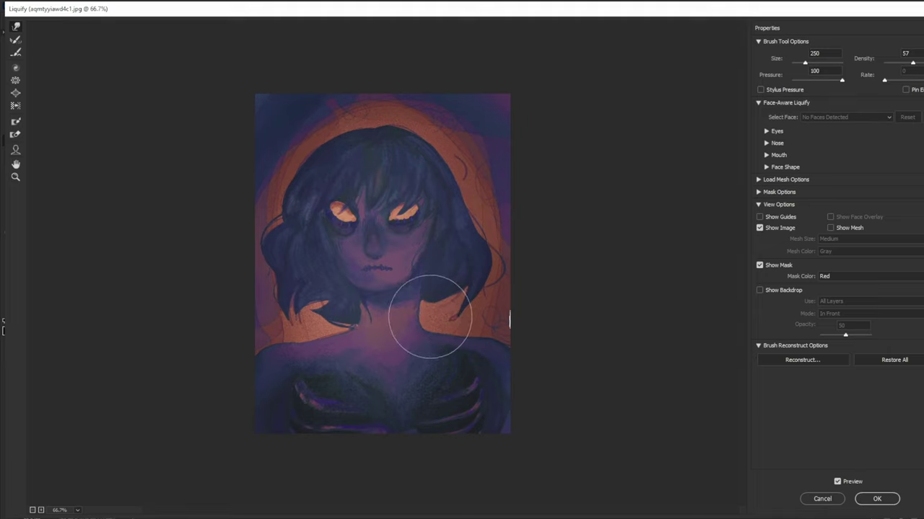
{"action": "key", "text": "bracketleft"}
{"action": "key", "text": "bracketleft"}
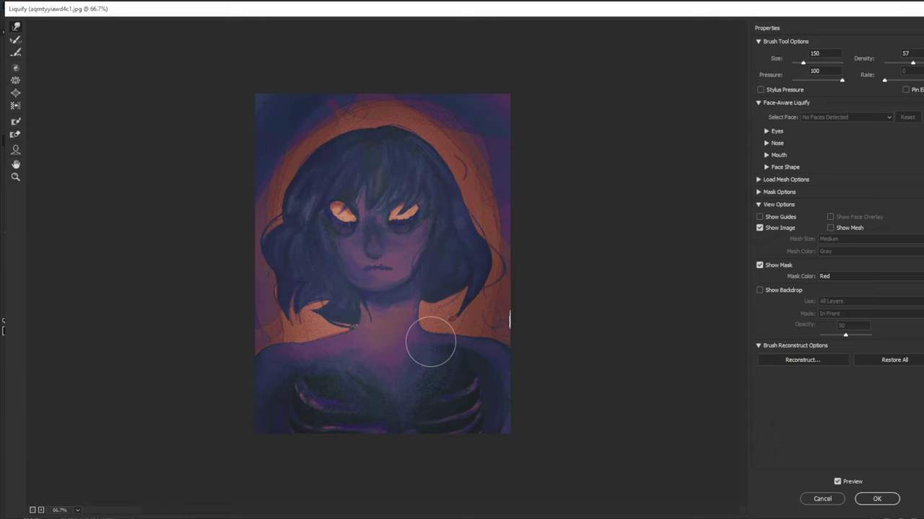
{"action": "key", "text": "bracketright"}
{"action": "key", "text": "bracketright"}
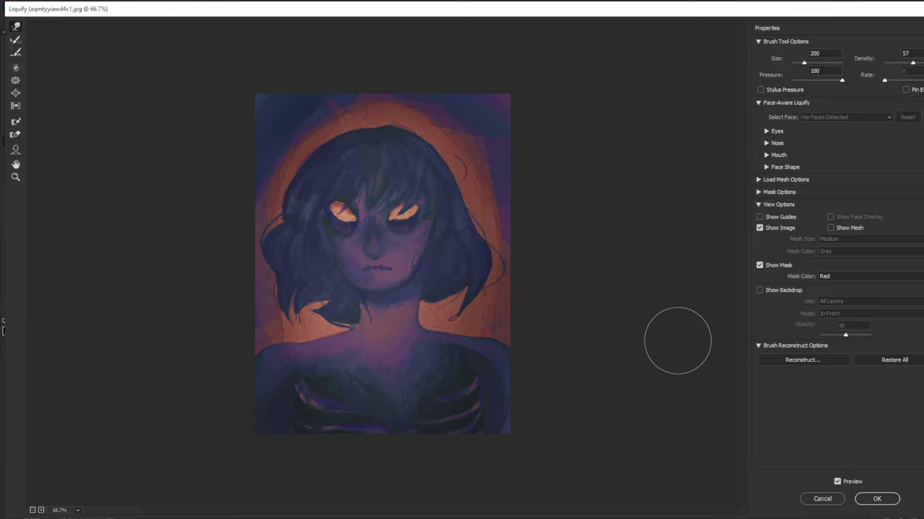
{"action": "left_click", "coordinate": [886, 501]}
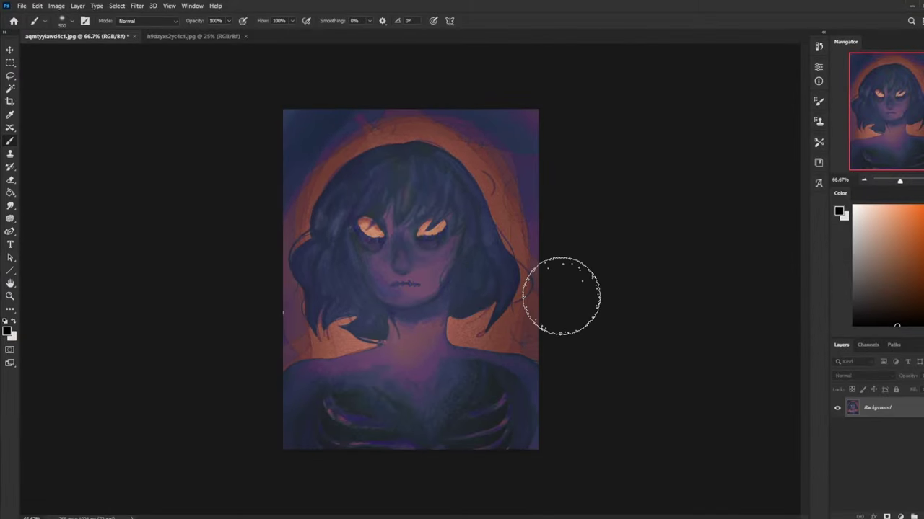
- Select the head and neck area with the Lasso and copy it to a new layer, ready for moving
{"action": "key", "text": "l"}
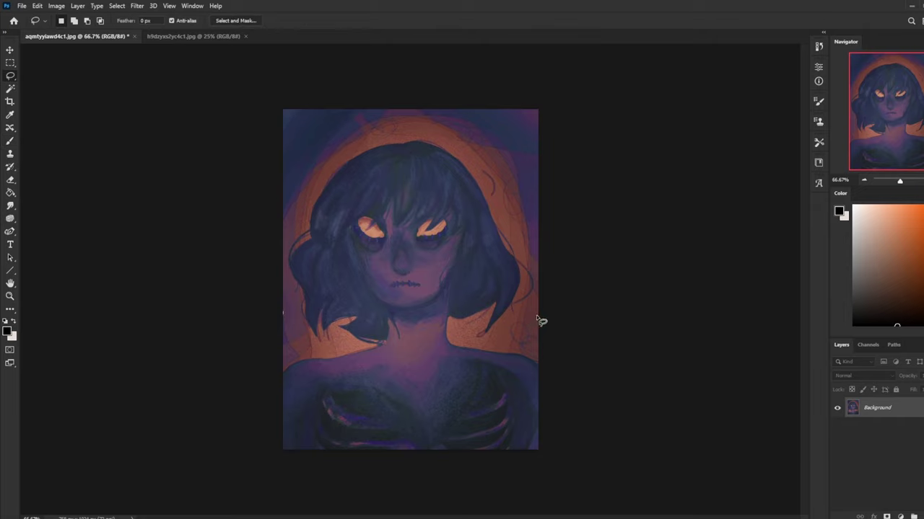
{"action": "mouse_move", "coordinate": [215, 197]}
{"action": "left_mouse_down"}
{"action": "mouse_move", "coordinate": [614, 231]}
{"action": "mouse_move", "coordinate": [548, 234]}
{"action": "left_mouse_up"}
{"action": "key", "text": "ctrl+j"}
{"action": "key", "text": "v"}
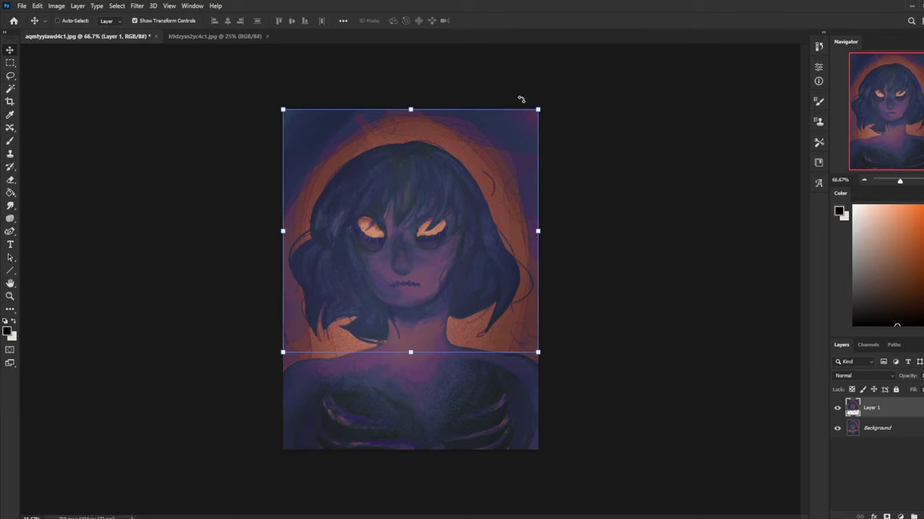
- Rotate the head layer by -5.34° and shift it left to X 349.50 px, hiding the transform outline
{"action": "left_click_drag", "start_coordinate": [521, 99], "coordinate": [508, 90]}
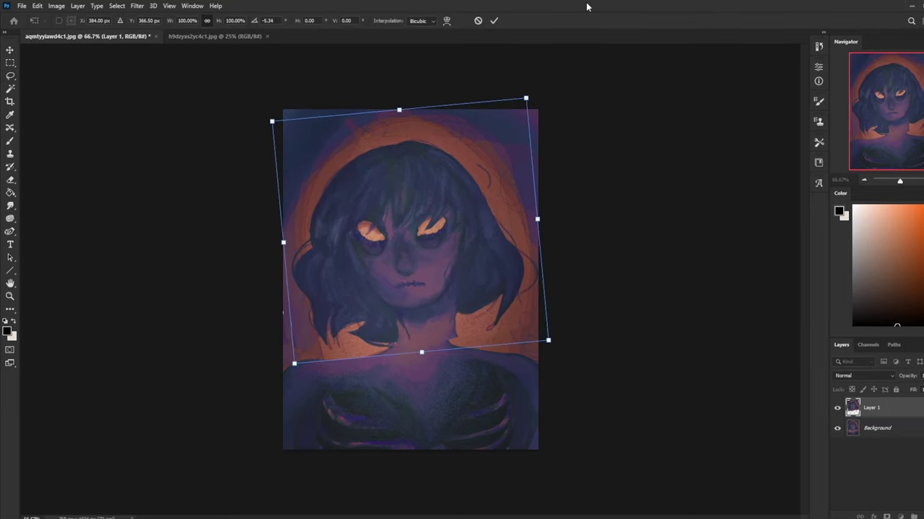
{"action": "key", "text": "Left"}
{"action": "key", "text": "Left"}
{"action": "key", "text": "Left"}
{"action": "key", "text": "Left"}
{"action": "key", "text": "Left"}
{"action": "key", "text": "Left"}
{"action": "key", "text": "Left"}
{"action": "key", "text": "Left"}
{"action": "key", "text": "Left"}
{"action": "key", "text": "Left"}
{"action": "key", "text": "Left"}
{"action": "key", "text": "Left"}
{"action": "key", "text": "Left"}
{"action": "key", "text": "Left"}
{"action": "key", "text": "Left"}
{"action": "key", "text": "Left"}
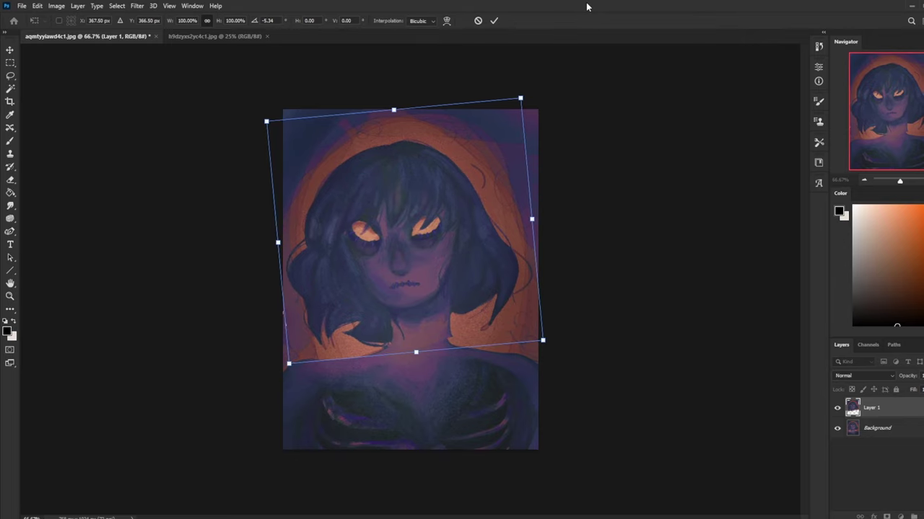
{"action": "key", "text": "Left"}
{"action": "key", "text": "Left"}
{"action": "key", "text": "Left"}
{"action": "key", "text": "Left"}
{"action": "key", "text": "Left"}
{"action": "key", "text": "Left"}
{"action": "key", "text": "Left"}
{"action": "key", "text": "Left"}
{"action": "key", "text": "Left"}
{"action": "key", "text": "Left"}
{"action": "key", "text": "Left"}
{"action": "key", "text": "Left"}
{"action": "key", "text": "Left"}
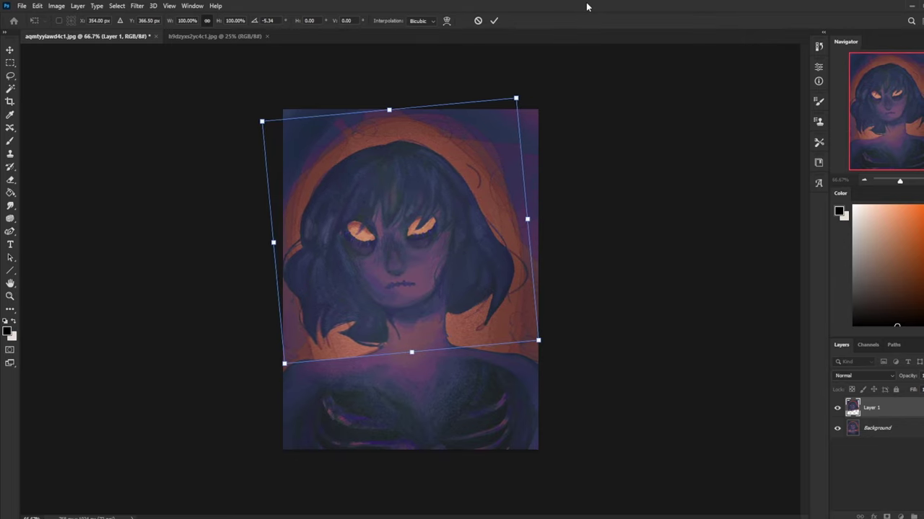
{"action": "key", "text": "Left"}
{"action": "key", "text": "Left"}
{"action": "key", "text": "Left"}
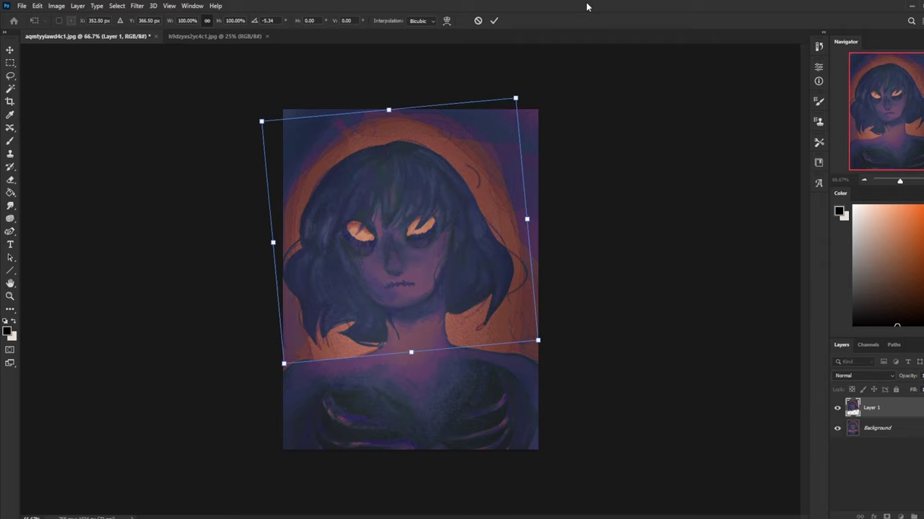
{"action": "key", "text": "ctrl+h"}
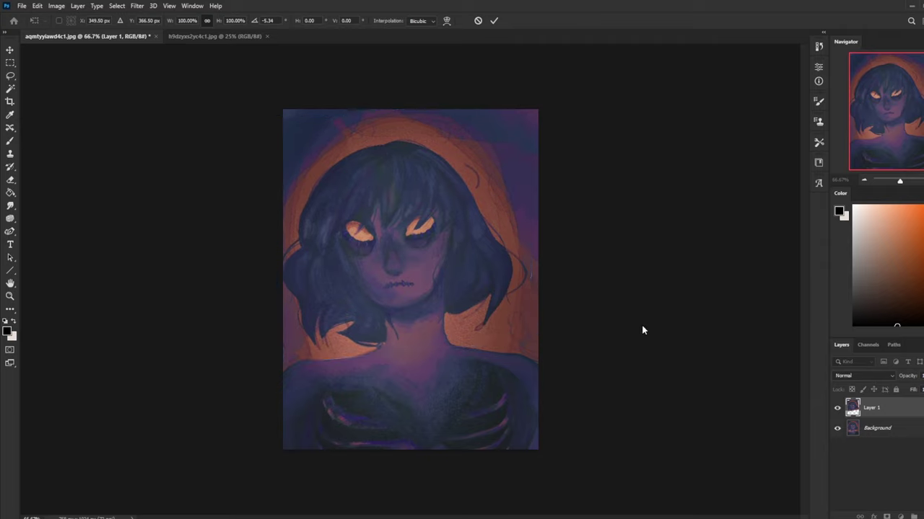
- Compare the tilted head with the upright version by toggling the visibility of Layer 1
{"action": "left_click", "coordinate": [837, 408]}
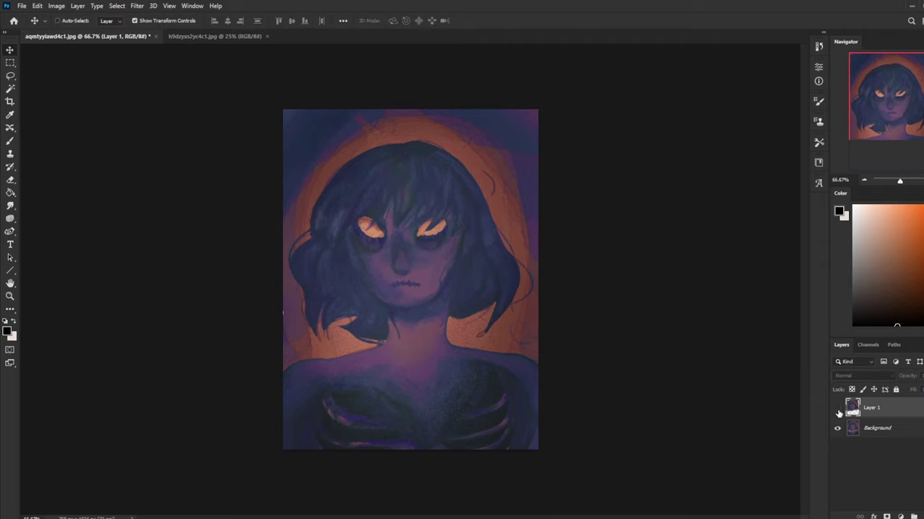
{"action": "left_click", "coordinate": [837, 408]}
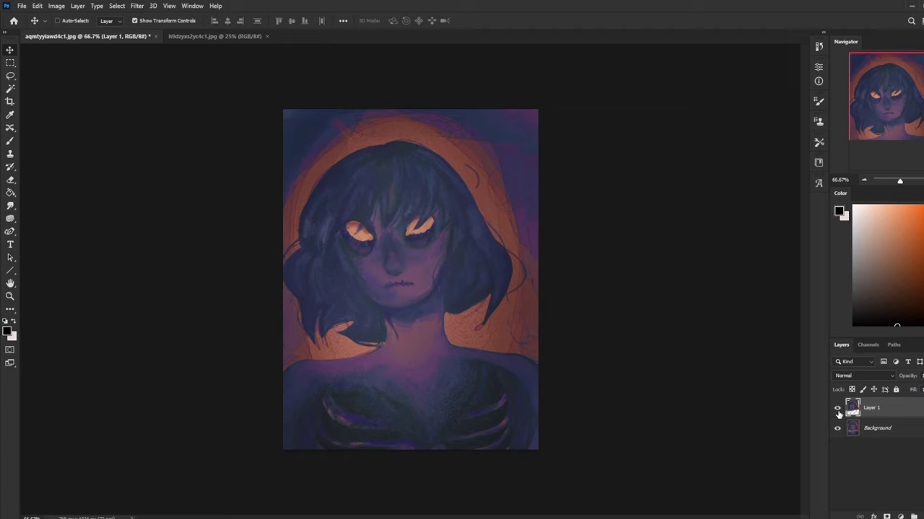
{"action": "left_click", "coordinate": [837, 408]}
{"action": "left_click", "coordinate": [837, 408]}
{"action": "left_click", "coordinate": [837, 408]}
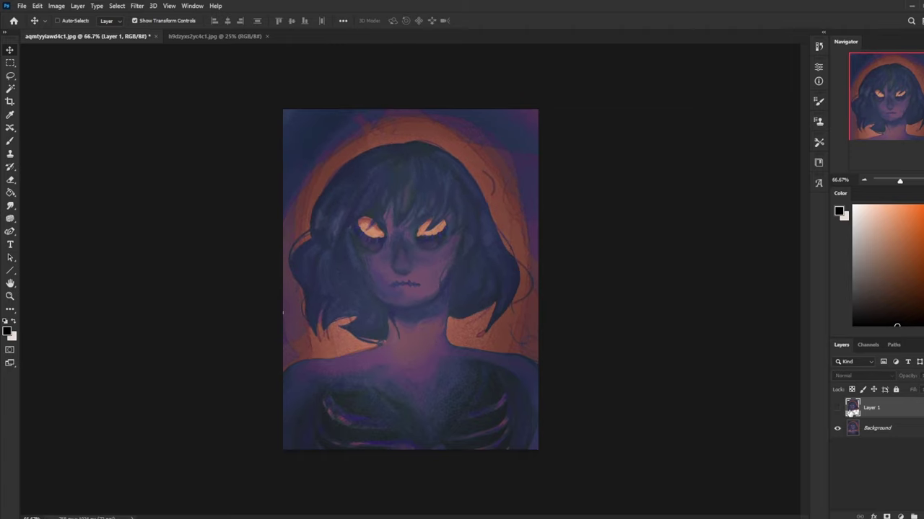
{"action": "left_click", "coordinate": [837, 408]}
- Duplicate Layer 1, hide the original, and tilt the copied head clockwise while shifting it to the right over the neck
{"action": "key", "text": "ctrl+j"}
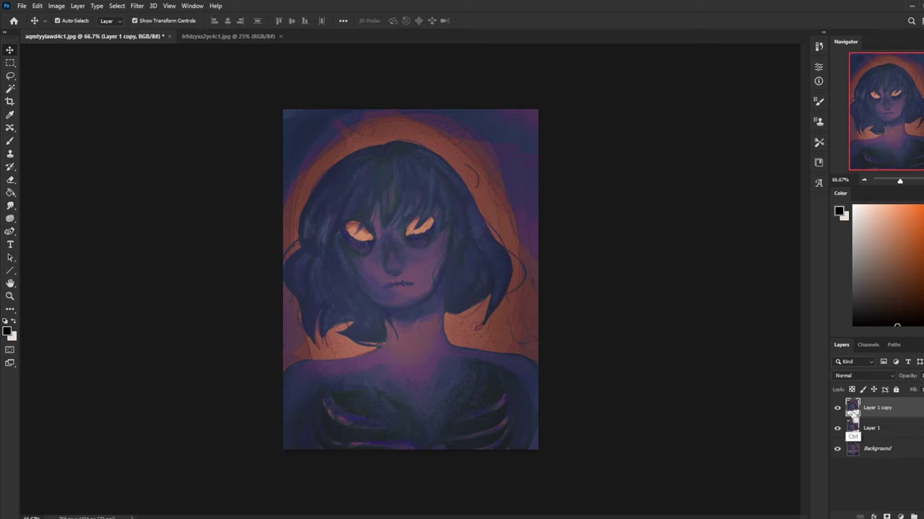
{"action": "key", "text": "ctrl+t"}
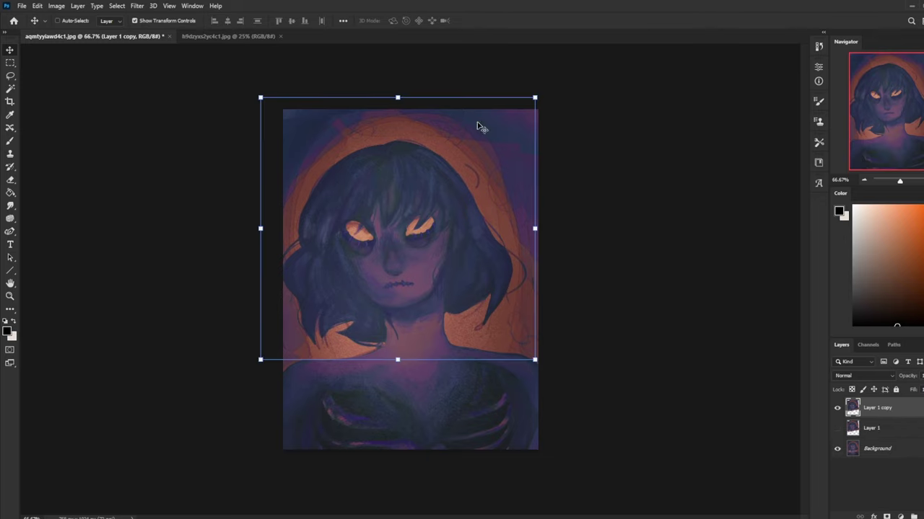
{"action": "left_click_drag", "start_coordinate": [460, 90], "coordinate": [538, 96]}
{"action": "left_click_drag", "start_coordinate": [448, 216], "coordinate": [488, 217]}
{"action": "left_click_drag", "start_coordinate": [492, 78], "coordinate": [470, 90]}
{"action": "left_click_drag", "start_coordinate": [456, 175], "coordinate": [446, 182]}
{"action": "left_click", "coordinate": [493, 21]}
- Lasso the head and hair on Layer 1 copy, following the jawline so the neck stays outside the selection
{"action": "key", "text": "l"}
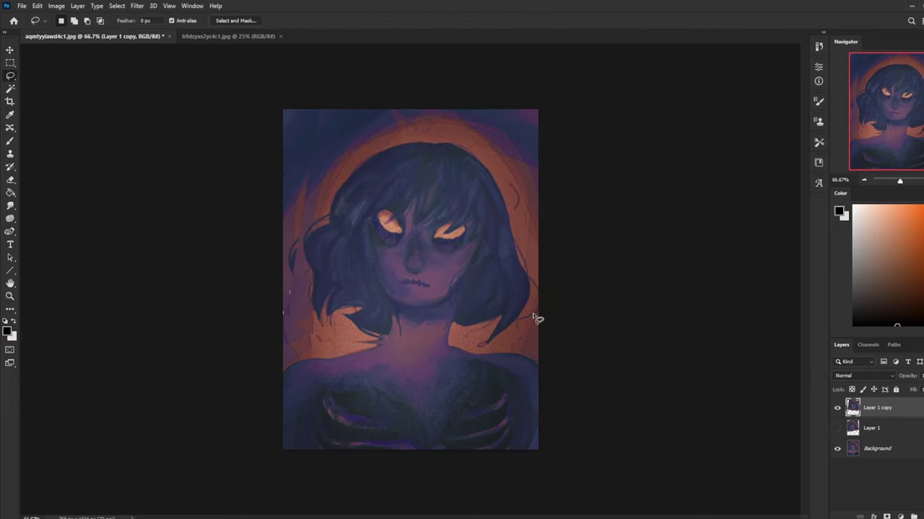
{"action": "mouse_move", "coordinate": [534, 318]}
{"action": "left_mouse_down"}
{"action": "mouse_move", "coordinate": [494, 341]}
{"action": "mouse_move", "coordinate": [461, 333]}
{"action": "mouse_move", "coordinate": [456, 303]}
{"action": "mouse_move", "coordinate": [399, 307]}
{"action": "mouse_move", "coordinate": [392, 343]}
{"action": "left_mouse_up"}
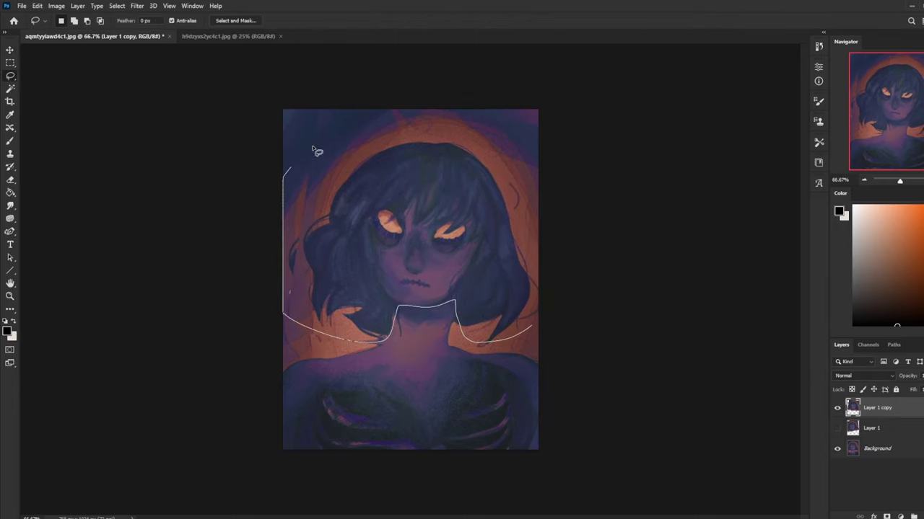
{"action": "mouse_move", "coordinate": [316, 152]}
{"action": "left_mouse_down"}
{"action": "mouse_move", "coordinate": [577, 336]}
{"action": "mouse_move", "coordinate": [526, 324]}
{"action": "left_mouse_up"}
- Rotate the selected head by 6.20°, place it at X 384.00 px and Y 367.00 px, and apply the transform
{"action": "key", "text": "ctrl+t"}
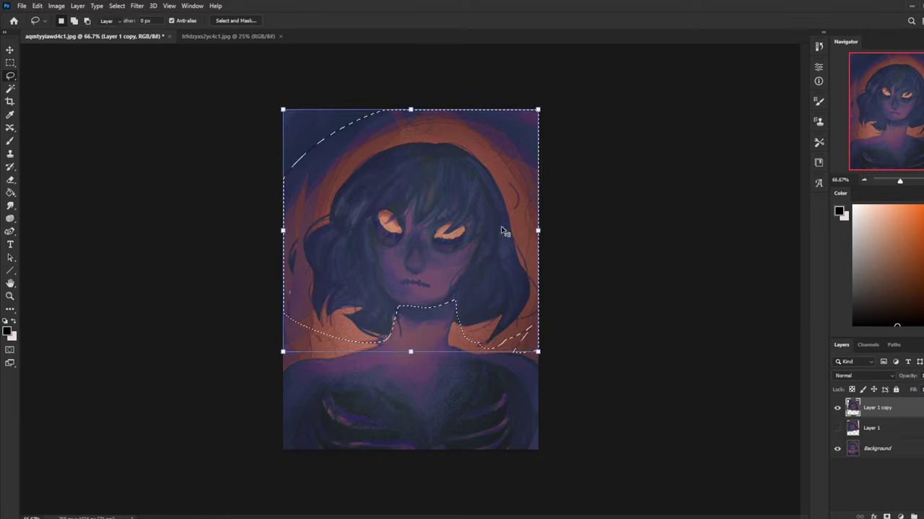
{"action": "mouse_move", "coordinate": [464, 97]}
{"action": "left_mouse_down"}
{"action": "mouse_move", "coordinate": [503, 91]}
{"action": "mouse_move", "coordinate": [486, 106]}
{"action": "mouse_move", "coordinate": [472, 93]}
{"action": "left_mouse_up"}
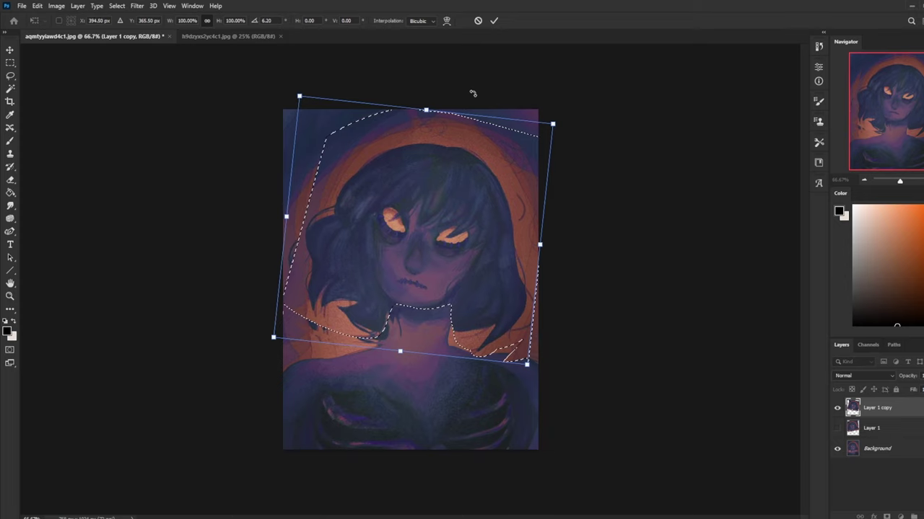
{"action": "key", "text": "Left"}
{"action": "key", "text": "Left"}
{"action": "key", "text": "Left"}
{"action": "key", "text": "Left"}
{"action": "key", "text": "Left"}
{"action": "key", "text": "Left"}
{"action": "key", "text": "Left"}
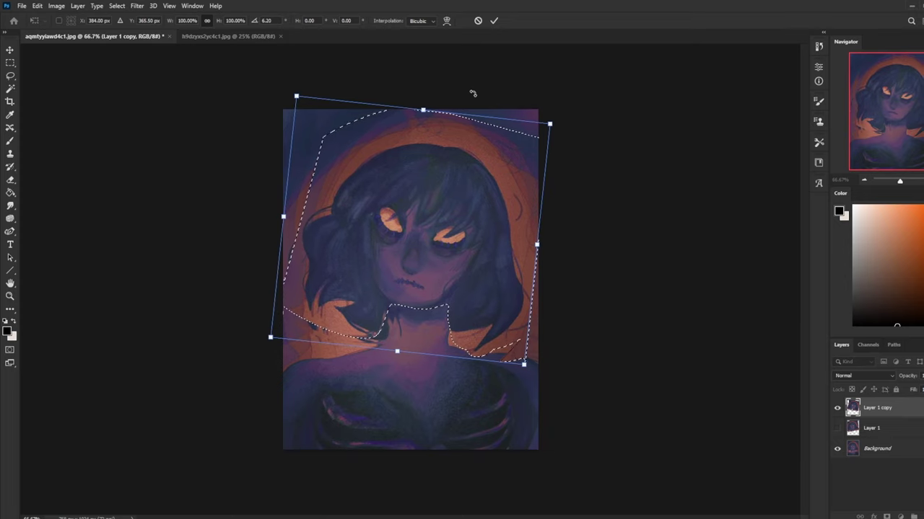
{"action": "key", "text": "Down"}
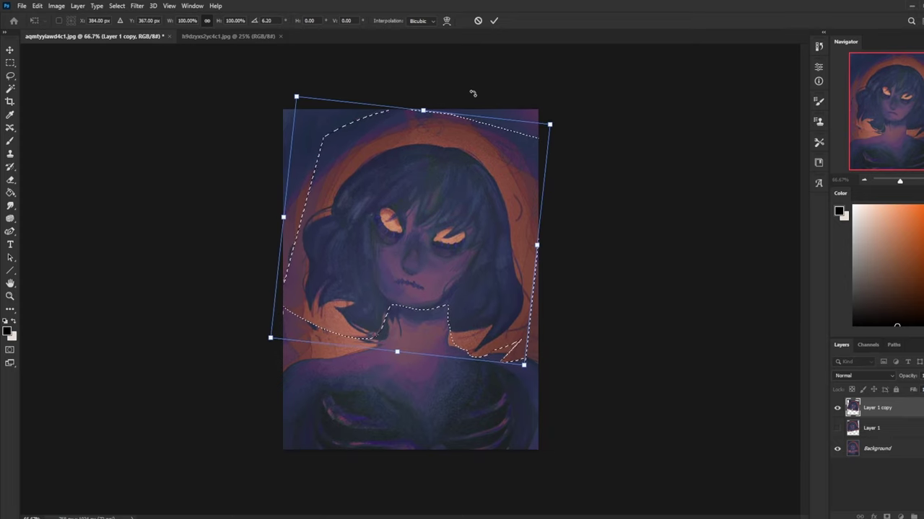
{"action": "key", "text": "Return"}
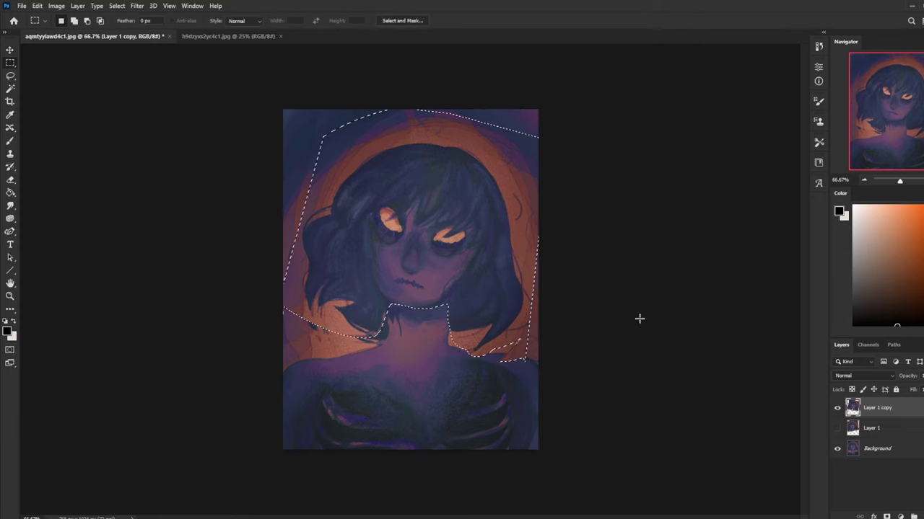
- Deselect the head and erase the stray pasted edges on Layer 1 copy beside the hair and shoulder
{"action": "right_click", "coordinate": [499, 281]}
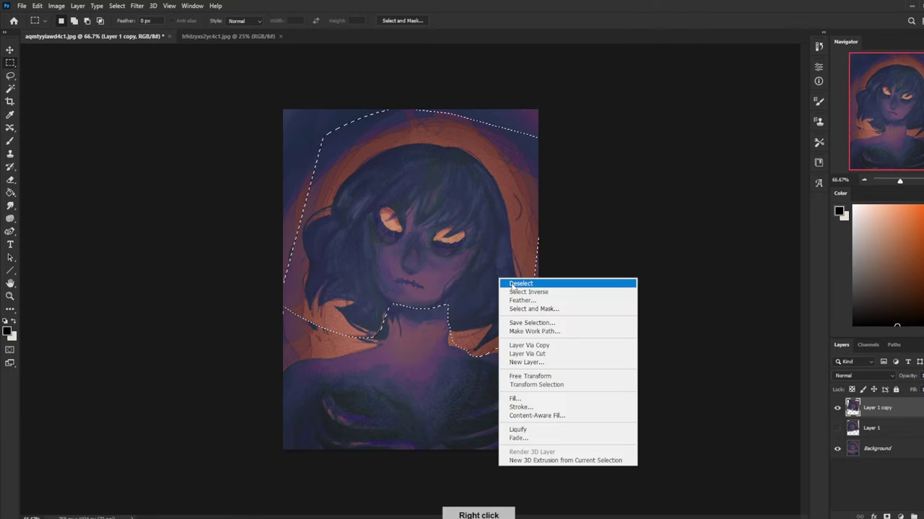
{"action": "left_click", "coordinate": [519, 283]}
{"action": "key", "text": "e"}
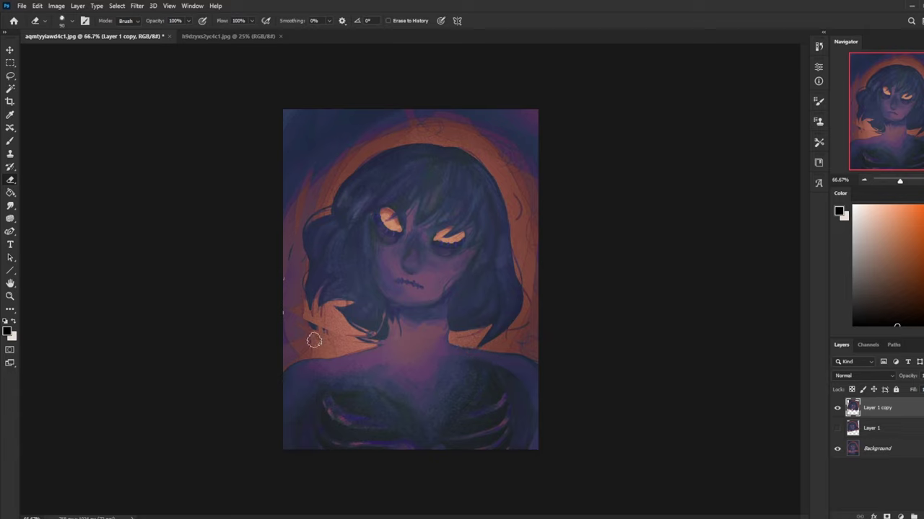
{"action": "mouse_move", "coordinate": [320, 331]}
{"action": "left_mouse_down"}
{"action": "mouse_move", "coordinate": [352, 292]}
{"action": "mouse_move", "coordinate": [281, 272]}
{"action": "left_mouse_up"}
- Sample the dark purple background colour and choose the 80 px brush from Istebrak's Dry-Oil Brushes
{"action": "key", "text": "b"}
{"action": "left_click", "coordinate": [290, 260], "text": "alt"}
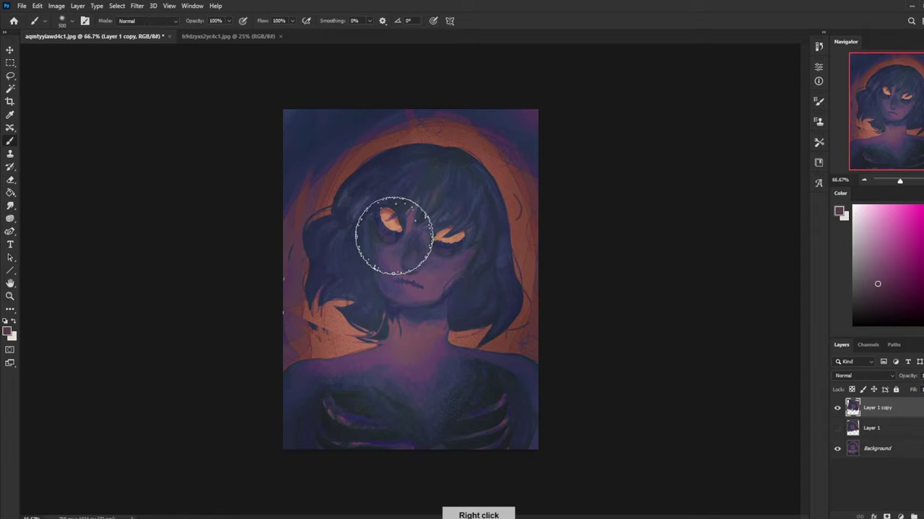
{"action": "right_click", "coordinate": [411, 266]}
{"action": "left_click", "coordinate": [441, 382]}
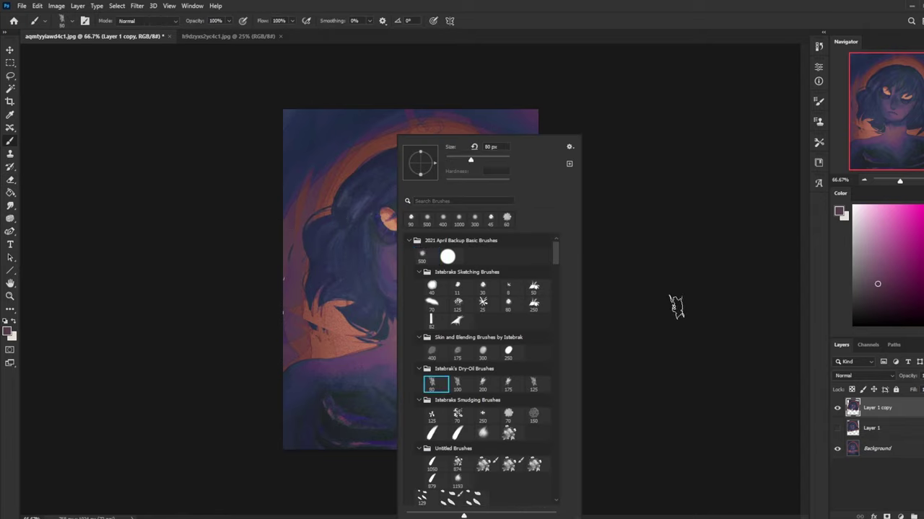
{"action": "left_click", "coordinate": [674, 305]}
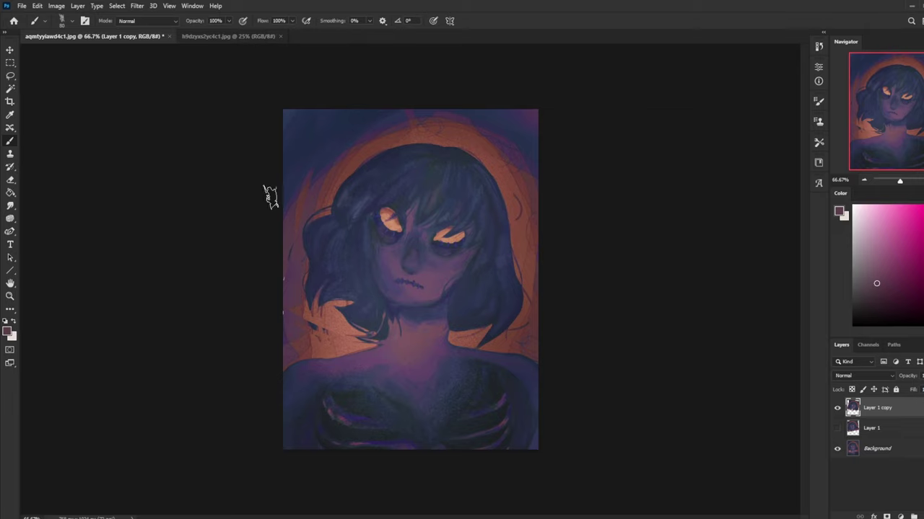
- Paint over the leftover lines and seams around the hair ends and halo with a smaller brush, sampling nearby background colours
{"action": "key", "text": "bracketleft"}
{"action": "key", "text": "bracketleft"}
{"action": "key", "text": "bracketleft"}
{"action": "key", "text": "bracketleft"}
{"action": "left_click", "coordinate": [315, 336], "text": "alt"}
{"action": "key", "text": "ctrl+z"}
{"action": "left_click", "coordinate": [336, 330], "text": "alt"}
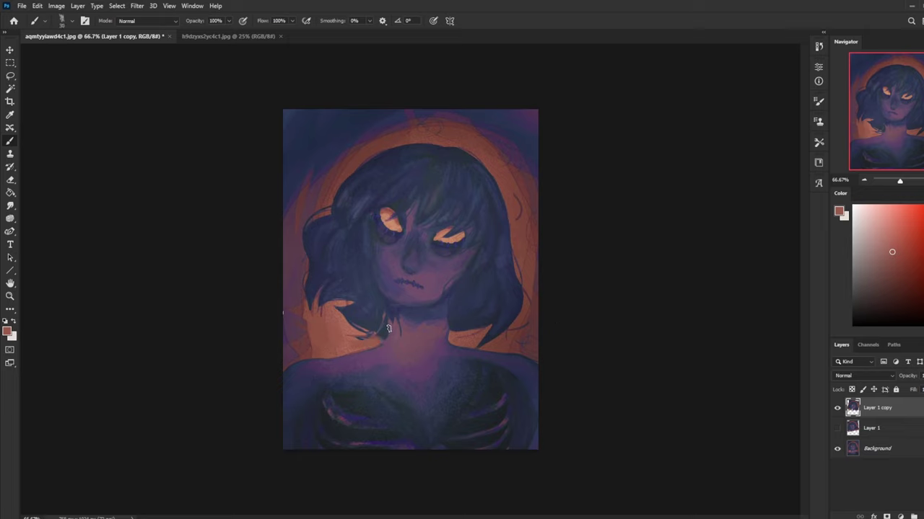
{"action": "left_click", "coordinate": [351, 344], "text": "alt"}
{"action": "left_click", "coordinate": [521, 229], "text": "alt"}
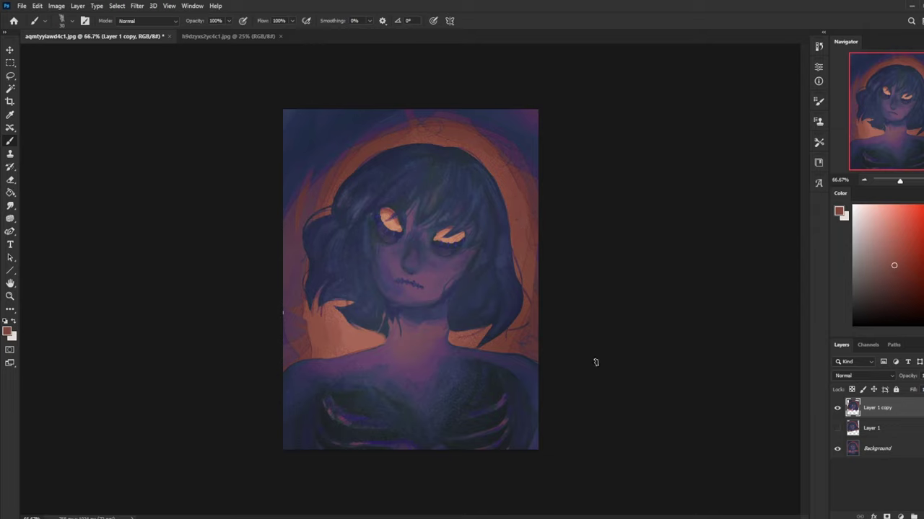
- Compare Layer 1 copy with the upright head, and switch to the other pose by hiding it and showing Layer 1
{"action": "left_click", "coordinate": [837, 410]}
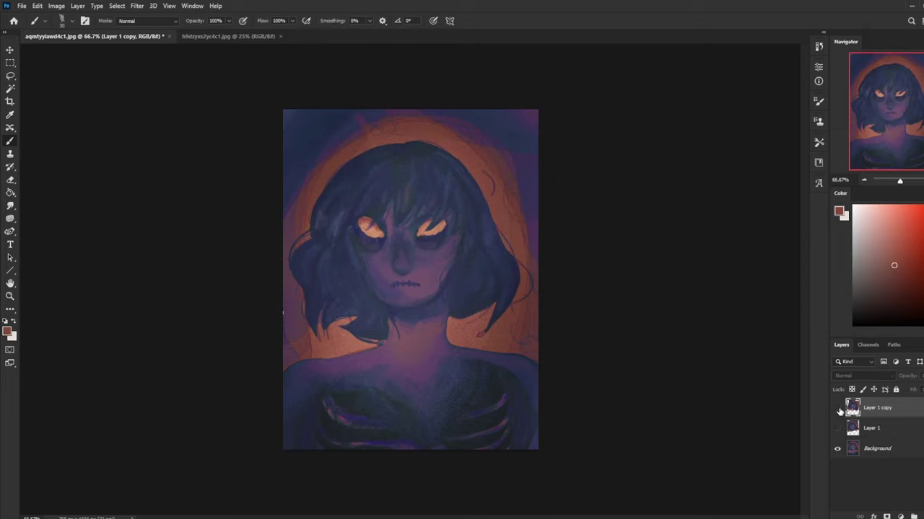
{"action": "left_click", "coordinate": [838, 410]}
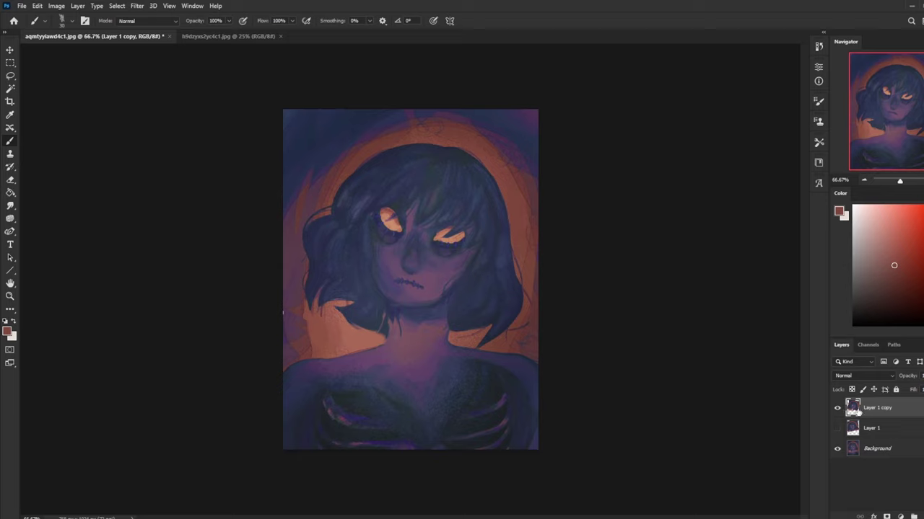
{"action": "left_click", "coordinate": [837, 408]}
{"action": "left_click", "coordinate": [837, 428]}
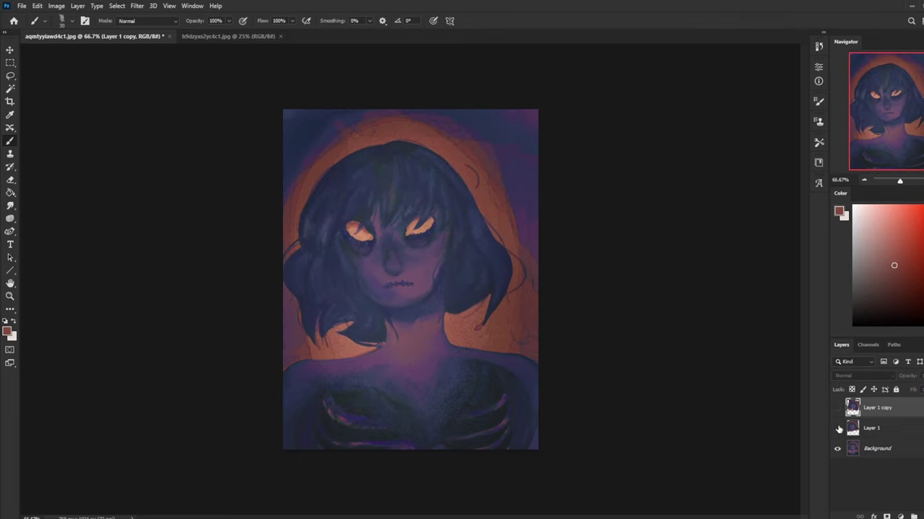
{"action": "left_click", "coordinate": [838, 429]}
{"action": "left_click", "coordinate": [838, 429]}
- Erase the leftover edge at the base of the neck on Layer 1
{"action": "left_click", "coordinate": [876, 431]}
{"action": "key", "text": "e"}
{"action": "left_click_drag", "start_coordinate": [377, 360], "coordinate": [395, 360]}
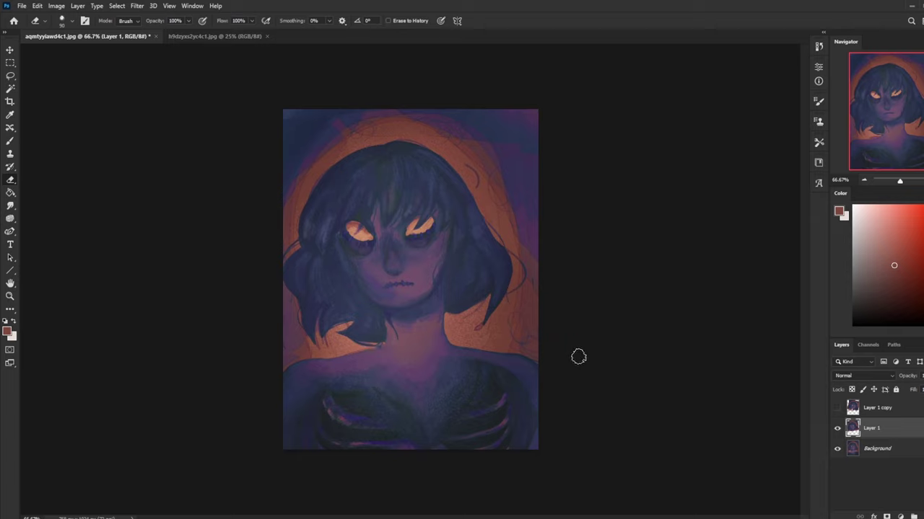
- Lasso the head, hair and surrounding background on Layer 1 along the jawline, and copy the selection to a new layer
{"action": "key", "text": "l"}
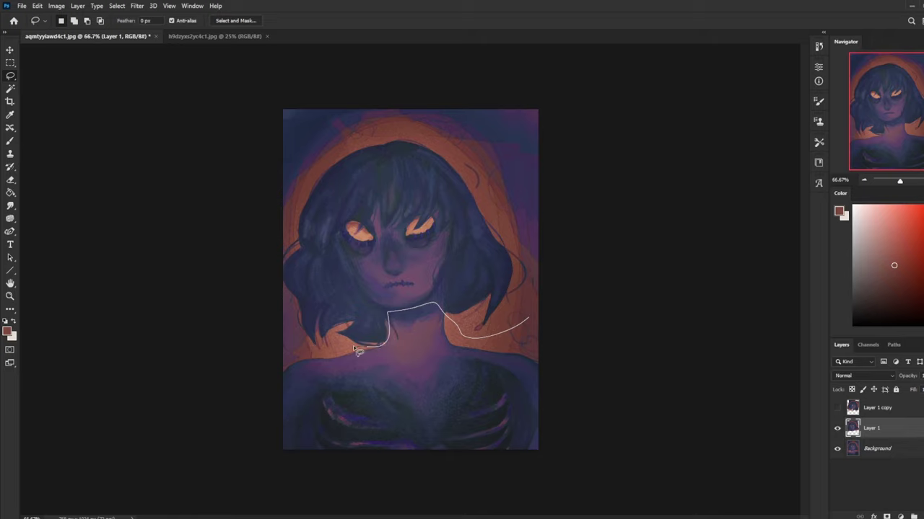
{"action": "mouse_move", "coordinate": [336, 336]}
{"action": "left_mouse_down"}
{"action": "mouse_move", "coordinate": [285, 334]}
{"action": "mouse_move", "coordinate": [314, 132]}
{"action": "mouse_move", "coordinate": [590, 178]}
{"action": "mouse_move", "coordinate": [553, 313]}
{"action": "left_mouse_up"}
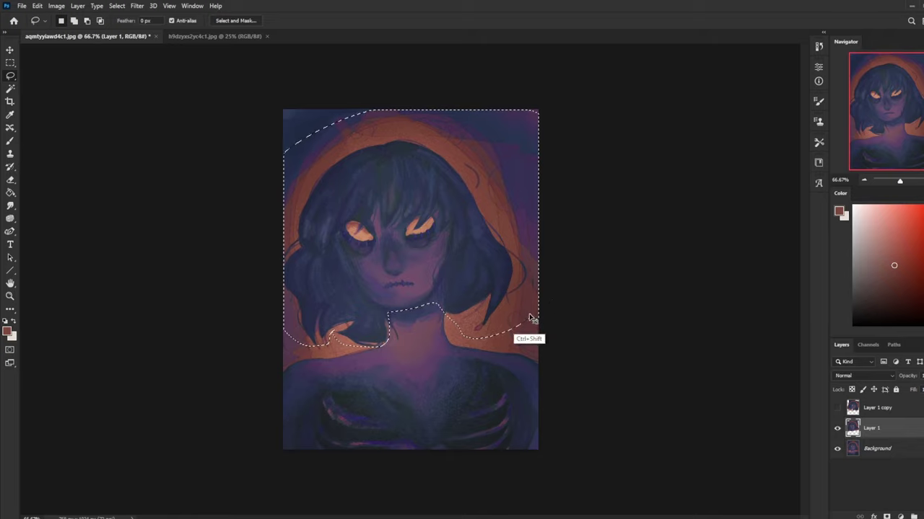
{"action": "key", "text": "ctrl+j"}
- Rotate the copied head by -5.82°, nudge it slightly down and left to X 362.00 px, and apply the transform
{"action": "key", "text": "ctrl+t"}
{"action": "left_click_drag", "start_coordinate": [437, 96], "coordinate": [424, 95]}
{"action": "key", "text": "Down"}
{"action": "key", "text": "Down"}
{"action": "key", "text": "Down"}
{"action": "key", "text": "Down"}
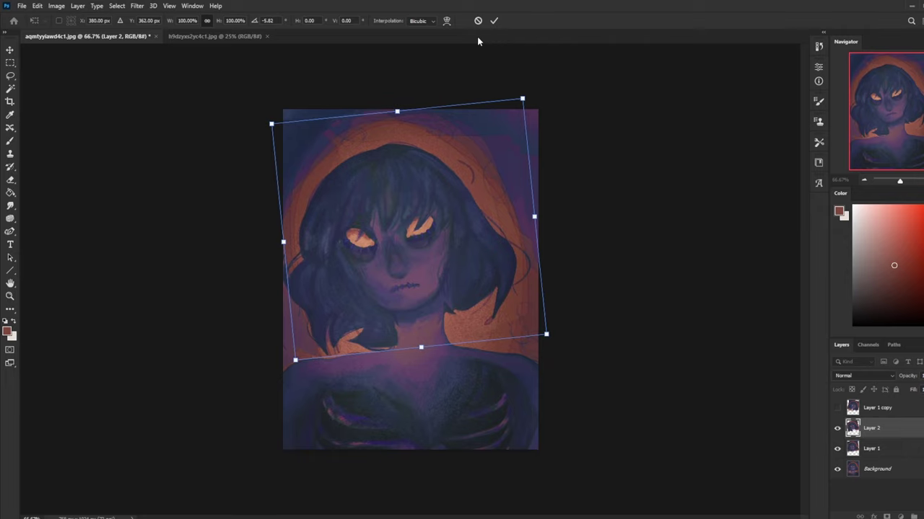
{"action": "key", "text": "Left"}
{"action": "key", "text": "Left"}
{"action": "key", "text": "Left"}
{"action": "key", "text": "Left"}
{"action": "key", "text": "Left"}
{"action": "key", "text": "Left"}
{"action": "key", "text": "Left"}
{"action": "key", "text": "Left"}
{"action": "key", "text": "Left"}
{"action": "key", "text": "Left"}
{"action": "key", "text": "Left"}
{"action": "key", "text": "Left"}
{"action": "key", "text": "Left"}
{"action": "key", "text": "Left"}
{"action": "key", "text": "Left"}
{"action": "key", "text": "Left"}
{"action": "key", "text": "Left"}
{"action": "key", "text": "Left"}
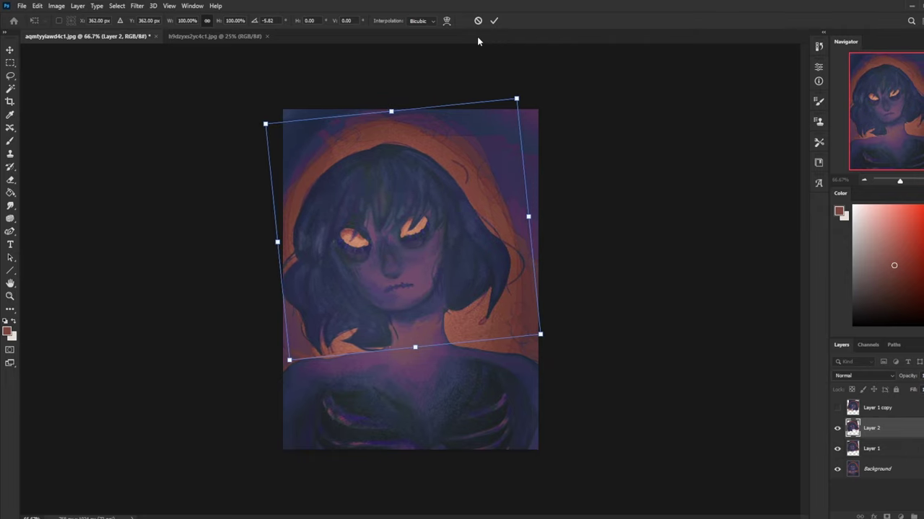
{"action": "key", "text": "Down"}
{"action": "key", "text": "Return"}
- Flatten the image, discarding the hidden layer, and copy the entire canvas
{"action": "key", "text": "e"}
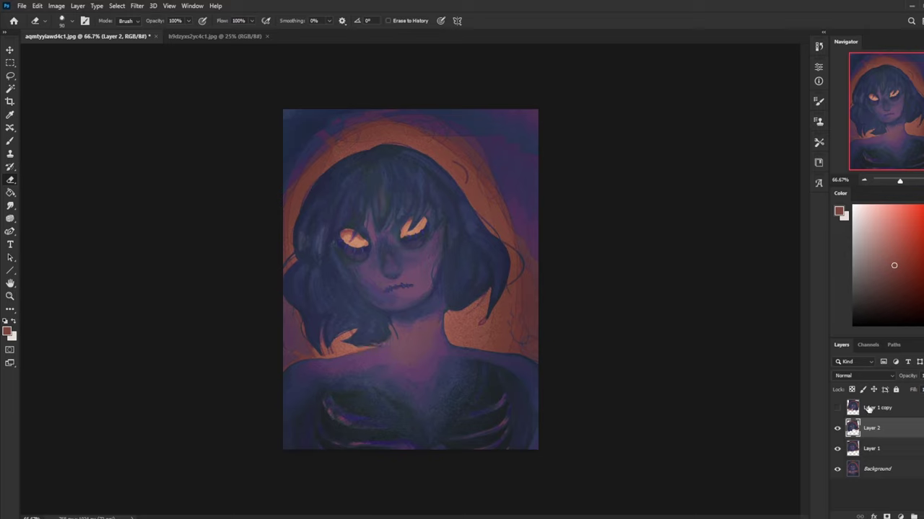
{"action": "right_click", "coordinate": [893, 429]}
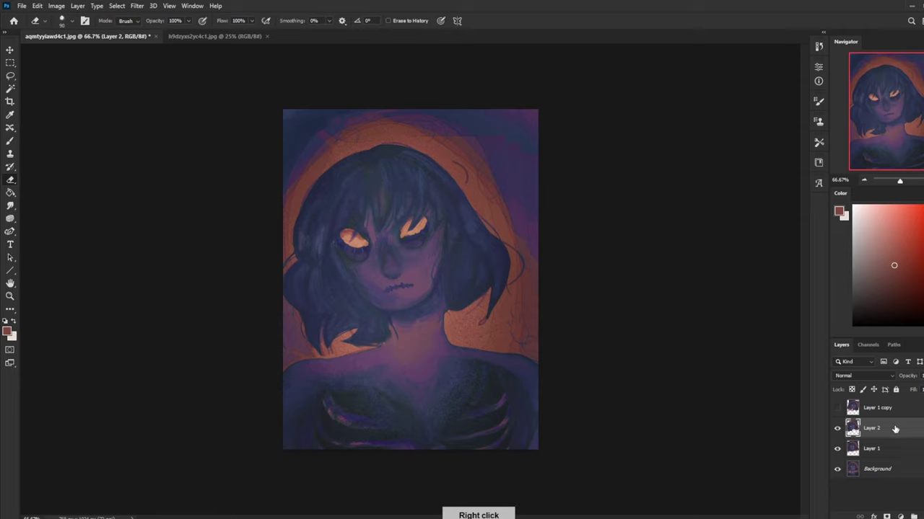
{"action": "left_click", "coordinate": [887, 314]}
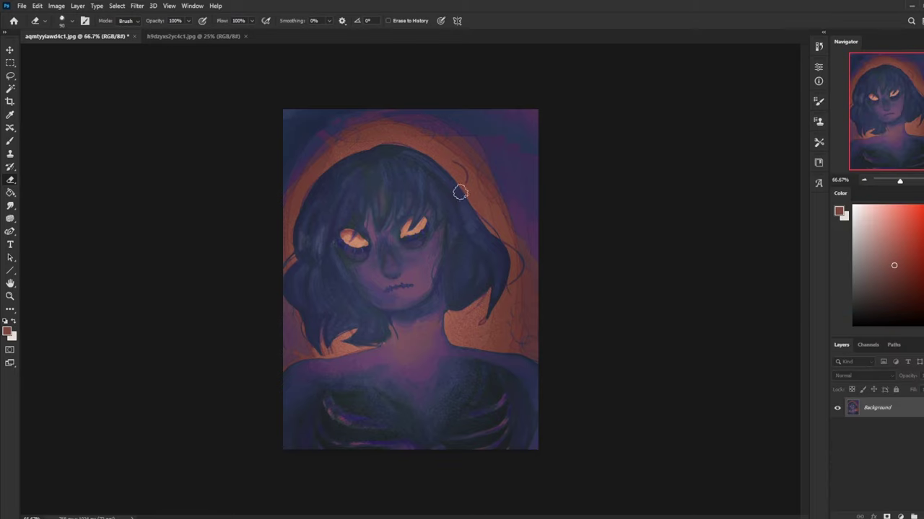
{"action": "key", "text": "ctrl+a"}
- Return the document to its original state in the history and paste the corrected painting as a new layer
{"action": "left_click", "coordinate": [818, 46]}
{"action": "left_click_drag", "start_coordinate": [807, 390], "coordinate": [791, 97]}
{"action": "left_click", "coordinate": [754, 60]}
{"action": "left_click", "coordinate": [791, 42]}
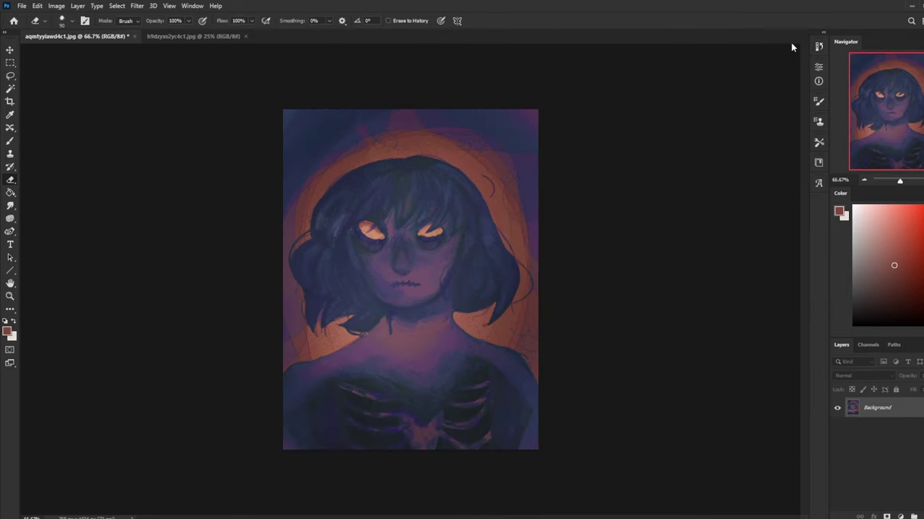
{"action": "key", "text": "ctrl+z"}
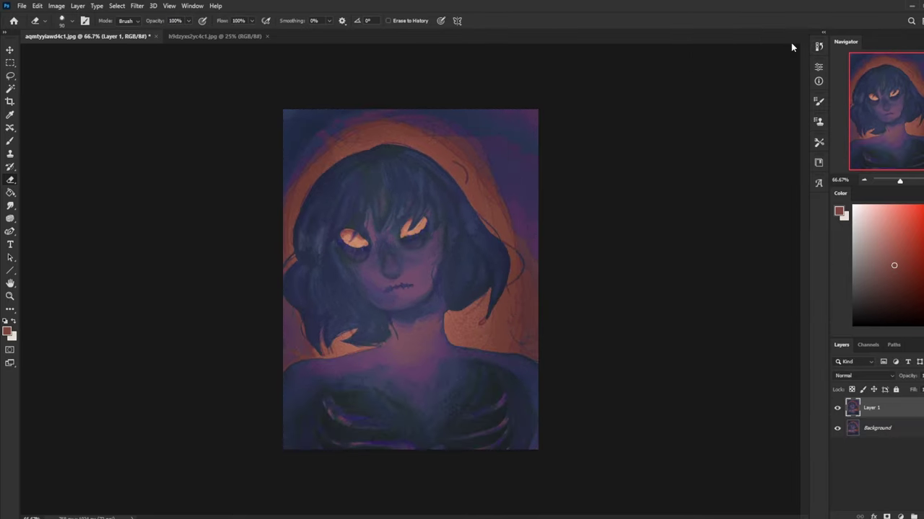
- Compare the corrected painting with the original by toggling the visibility of Layer 1
{"action": "left_click", "coordinate": [838, 408]}
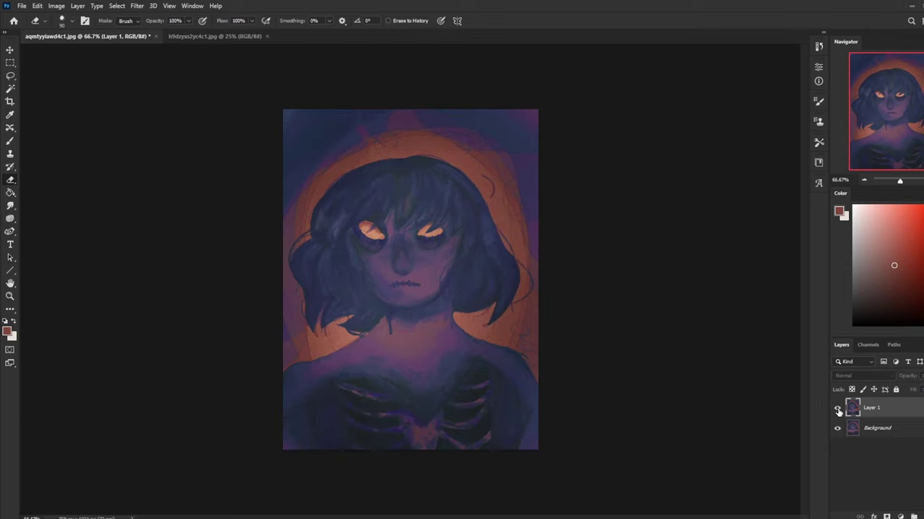
{"action": "left_click", "coordinate": [838, 408]}
{"action": "left_click", "coordinate": [838, 409]}
{"action": "left_click", "coordinate": [838, 408]}
{"action": "left_click", "coordinate": [838, 409]}
{"action": "left_click", "coordinate": [837, 408]}
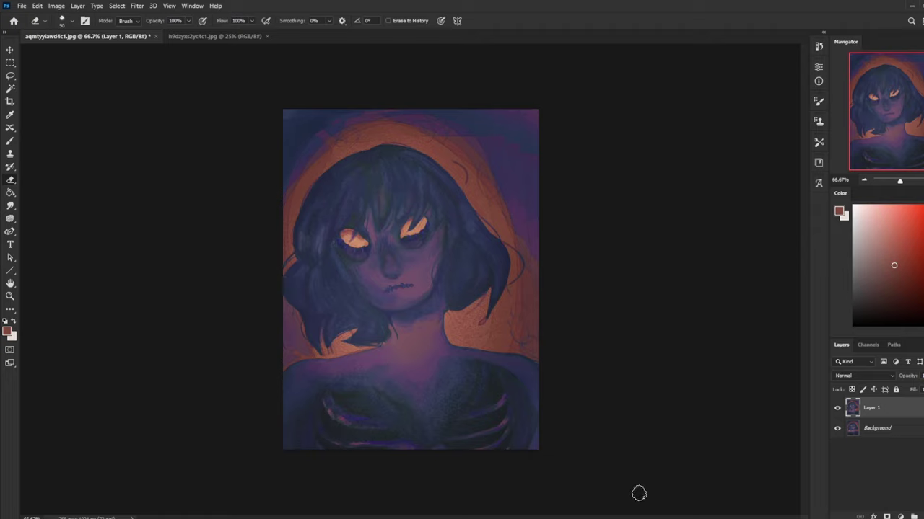
{"action": "key", "text": "ctrl+minus"}
{"action": "key", "text": "ctrl+minus"}
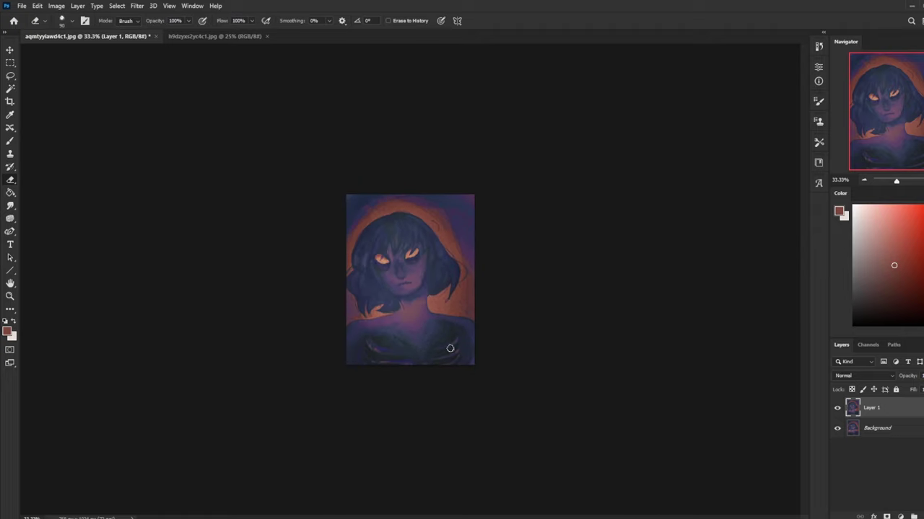
{"action": "key", "text": "v"}
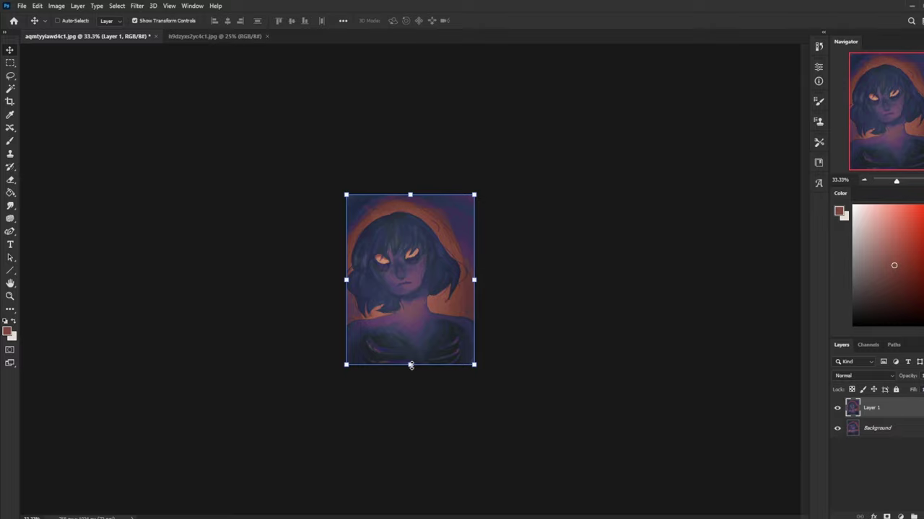
{"action": "left_click_drag", "start_coordinate": [409, 365], "coordinate": [418, 386]}
{"action": "key", "text": "Escape"}
- Extend the canvas downward below the chest with the Crop tool and add an empty layer above the Background
{"action": "key", "text": "c"}
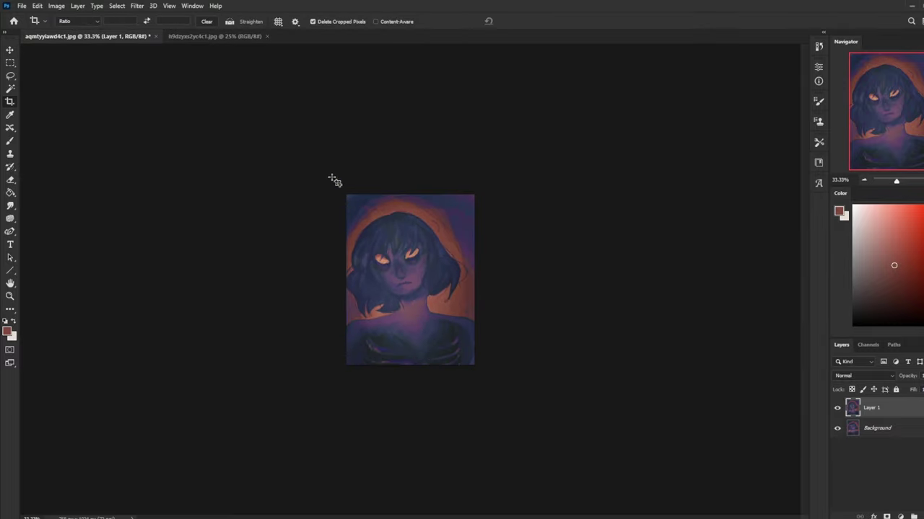
{"action": "left_click_drag", "start_coordinate": [411, 365], "coordinate": [410, 392]}
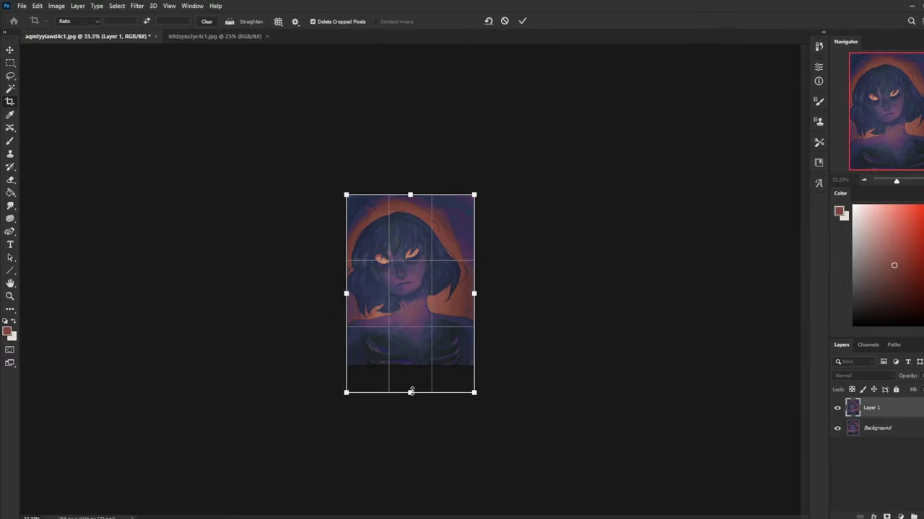
{"action": "key", "text": "Return"}
{"action": "left_click", "coordinate": [876, 432]}
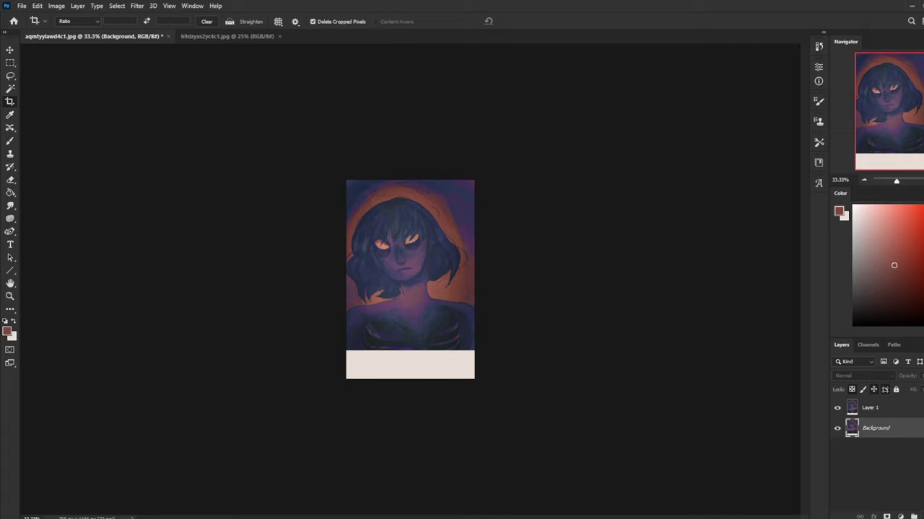
{"action": "left_click", "coordinate": [899, 516]}
- Select the chest strip at the bottom of the painting with a rectangular marquee and try to copy it from Layer 2
{"action": "key", "text": "m"}
{"action": "left_click_drag", "start_coordinate": [335, 329], "coordinate": [529, 413]}
{"action": "left_click", "coordinate": [474, 302]}
{"action": "left_click_drag", "start_coordinate": [334, 313], "coordinate": [511, 346]}
{"action": "key", "text": "ctrl+c"}
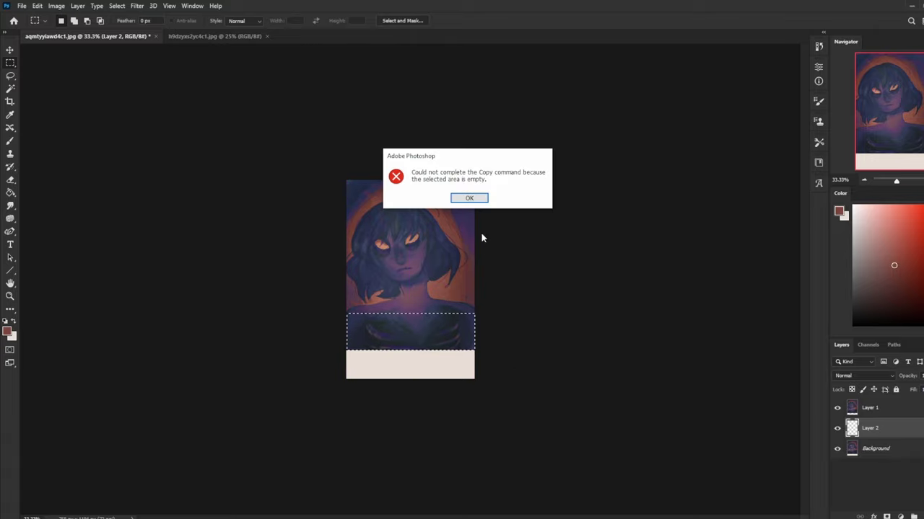
{"action": "left_click", "coordinate": [468, 197]}
- Copy the selected chest strip from the Background to a new layer and move it down over the blank canvas extension
{"action": "left_click", "coordinate": [876, 449]}
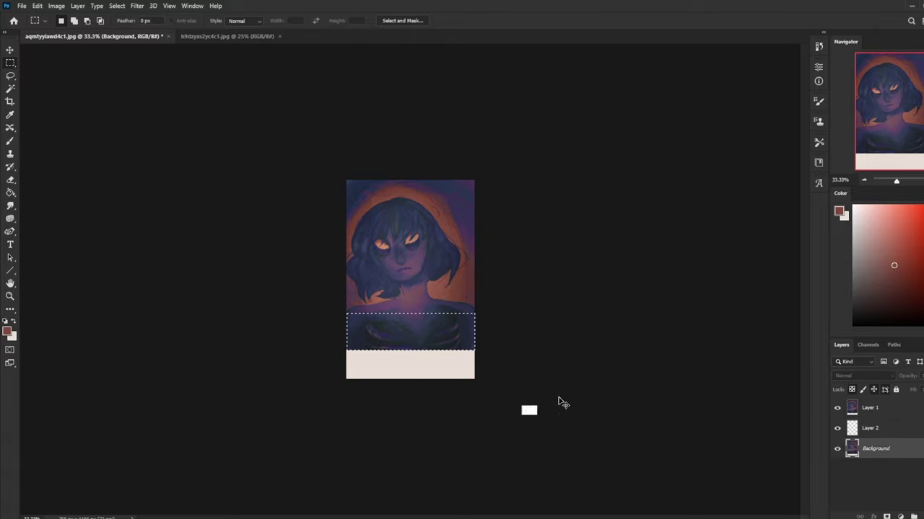
{"action": "key", "text": "ctrl+j"}
{"action": "key", "text": "v"}
{"action": "left_click_drag", "start_coordinate": [426, 323], "coordinate": [438, 352]}
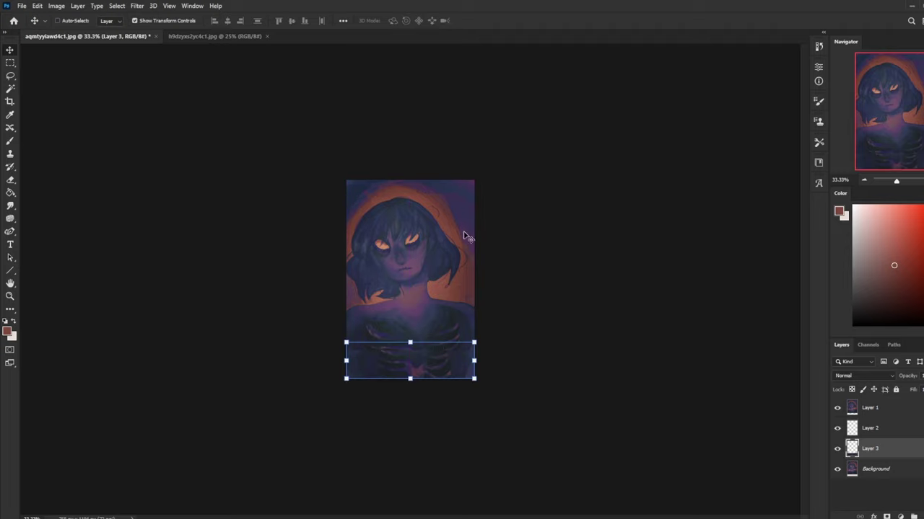
- Scale up the copied ribcage strip on Layer 3, align it beneath the upper ribs, and apply the transform
{"action": "key", "text": "e"}
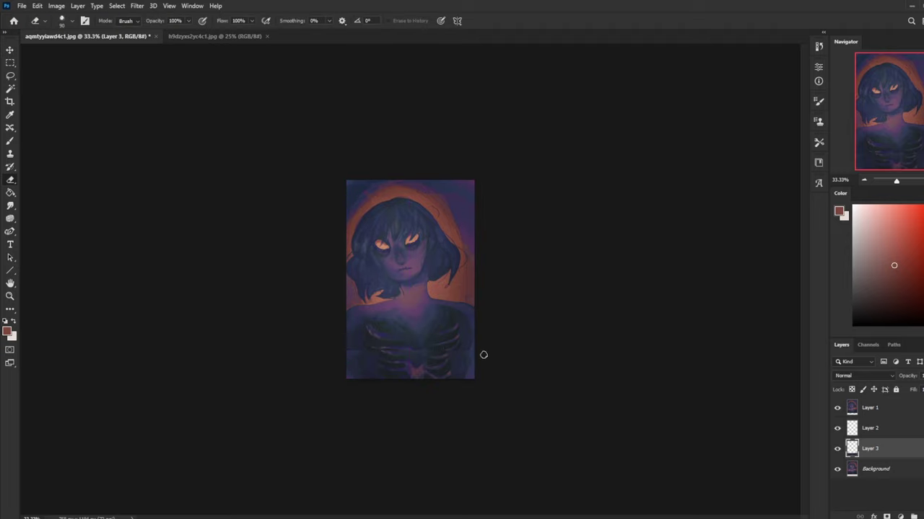
{"action": "key", "text": "ctrl+t"}
{"action": "left_click_drag", "start_coordinate": [474, 340], "coordinate": [558, 318]}
{"action": "left_click_drag", "start_coordinate": [443, 365], "coordinate": [403, 366]}
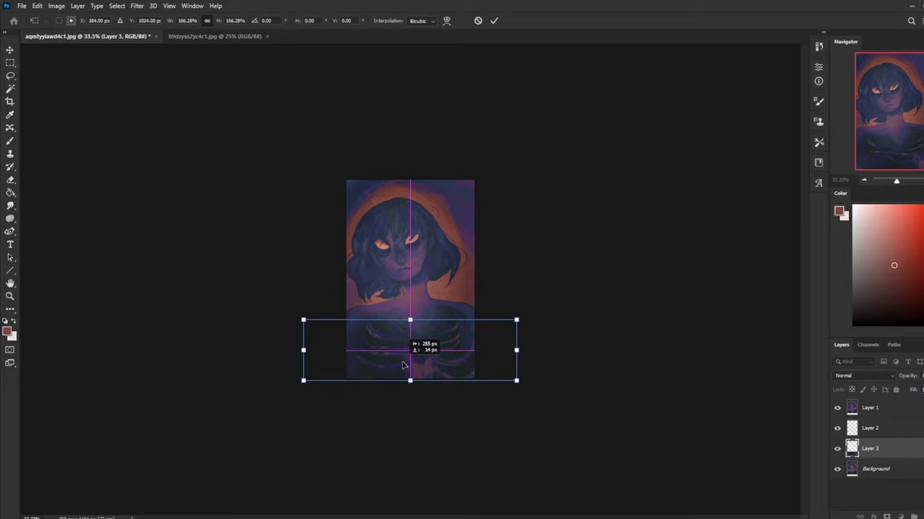
{"action": "left_click_drag", "start_coordinate": [512, 315], "coordinate": [493, 323]}
{"action": "left_click_drag", "start_coordinate": [421, 369], "coordinate": [432, 370]}
{"action": "left_click", "coordinate": [494, 20]}
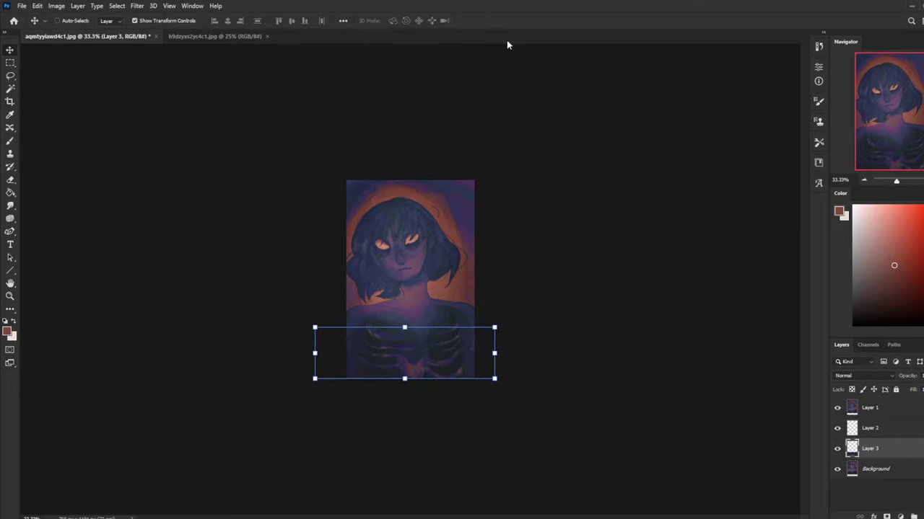
- Lasso two narrow triangular gaps between the arms and the torso at the lower corners of Layer 3
{"action": "key", "text": "l"}
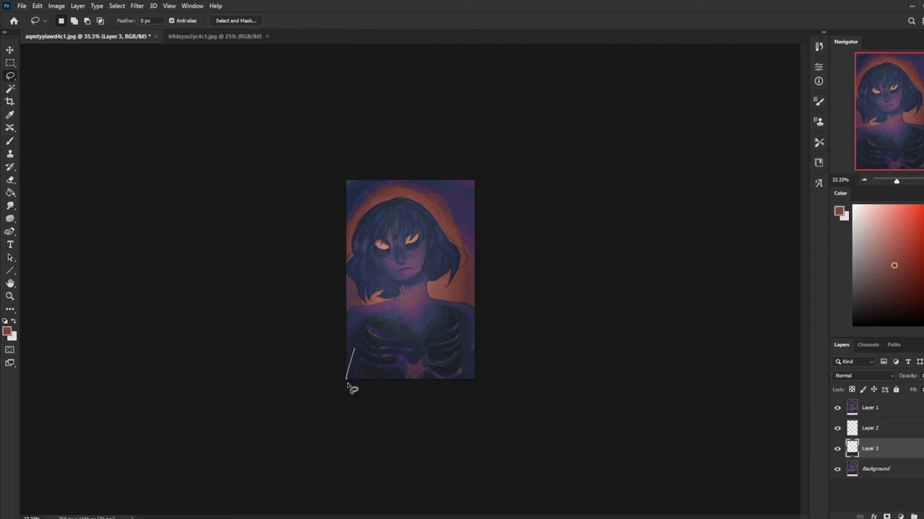
{"action": "left_click_drag", "start_coordinate": [356, 354], "coordinate": [361, 378]}
{"action": "key", "text": "shift"}
{"action": "mouse_move", "coordinate": [463, 344]}
{"action": "left_mouse_down"}
{"action": "mouse_move", "coordinate": [462, 383]}
{"action": "mouse_move", "coordinate": [469, 381]}
{"action": "mouse_move", "coordinate": [463, 348]}
{"action": "left_mouse_up"}
- Paint both selected arm gaps with the reddish-brown background colour using a 100 px brush, and deselect
{"action": "key", "text": "b"}
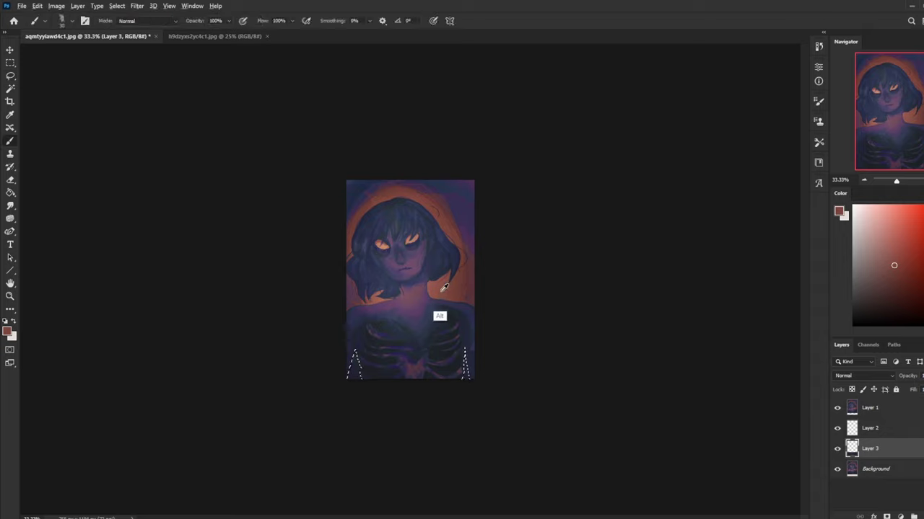
{"action": "key", "text": "bracketright"}
{"action": "key", "text": "bracketright"}
{"action": "key", "text": "bracketright"}
{"action": "key", "text": "bracketright"}
{"action": "key", "text": "bracketright"}
{"action": "key", "text": "bracketright"}
{"action": "key", "text": "bracketright"}
{"action": "key", "text": "bracketright"}
{"action": "mouse_move", "coordinate": [364, 420]}
{"action": "left_mouse_down"}
{"action": "mouse_move", "coordinate": [348, 376]}
{"action": "mouse_move", "coordinate": [308, 385]}
{"action": "left_mouse_up"}
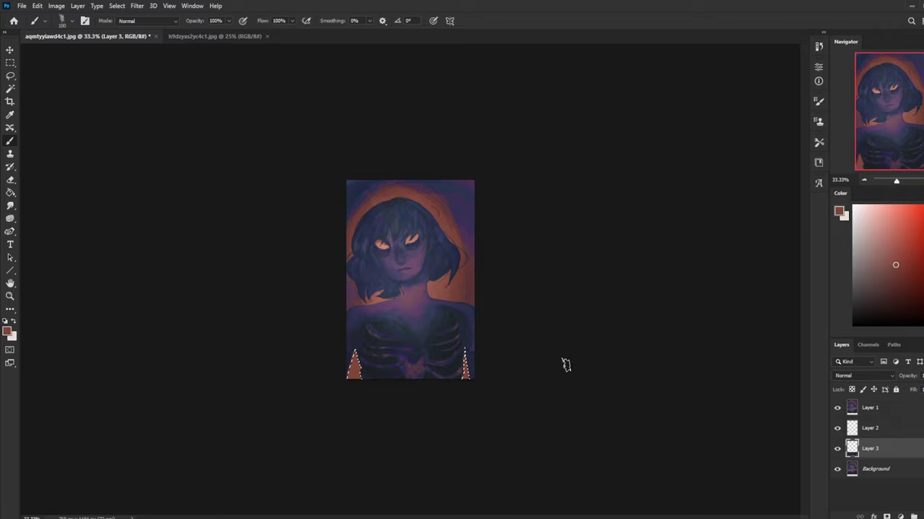
{"action": "key", "text": "ctrl+plus"}
{"action": "key", "text": "ctrl+d"}
- Lighten the painted arm gaps on Layer 3 with the Dodge tool set to Highlights at 53% exposure
{"action": "left_click", "coordinate": [11, 219]}
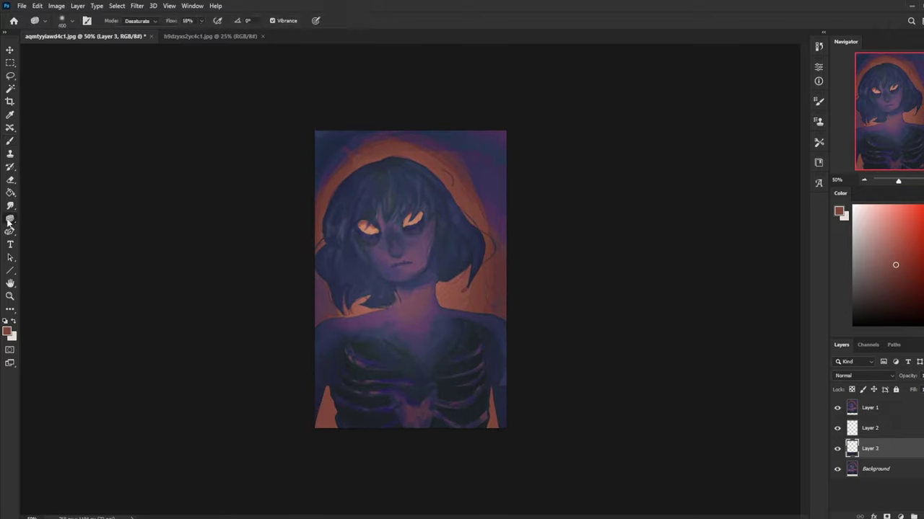
{"action": "right_click", "coordinate": [10, 218]}
{"action": "left_click", "coordinate": [44, 214]}
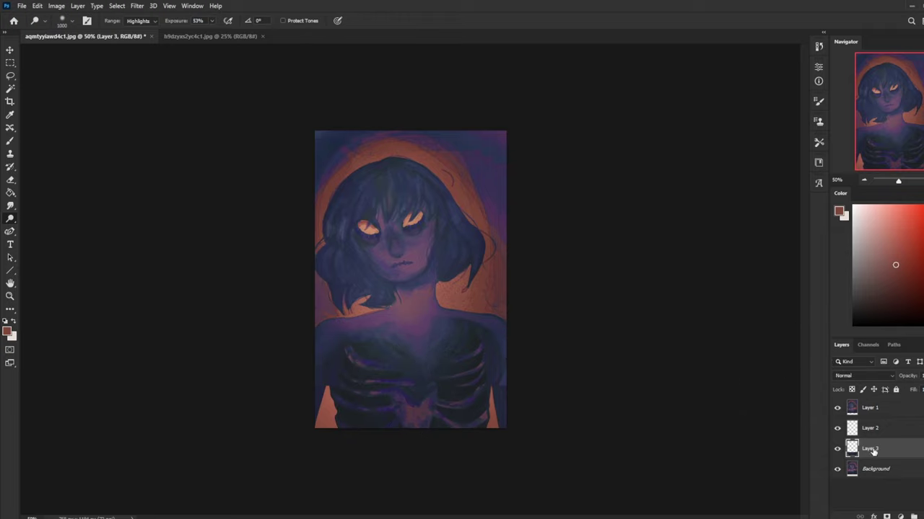
- Compare the original painting with the tilted-head version and the Crop state through the document history
{"action": "left_click", "coordinate": [819, 47]}
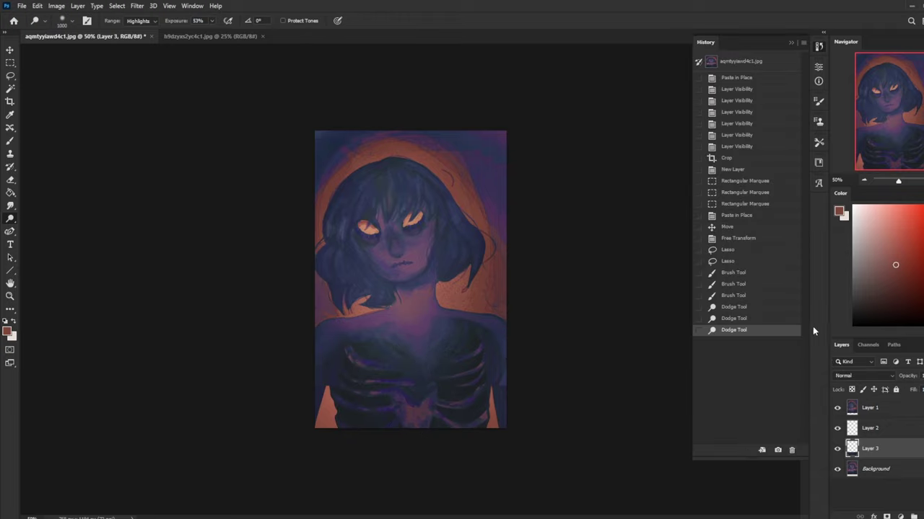
{"action": "left_click", "coordinate": [746, 64]}
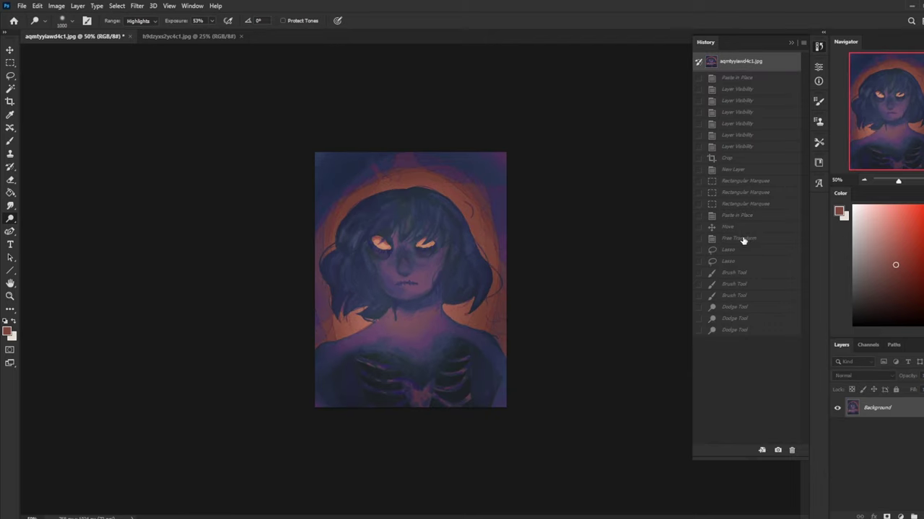
{"action": "left_click", "coordinate": [740, 147]}
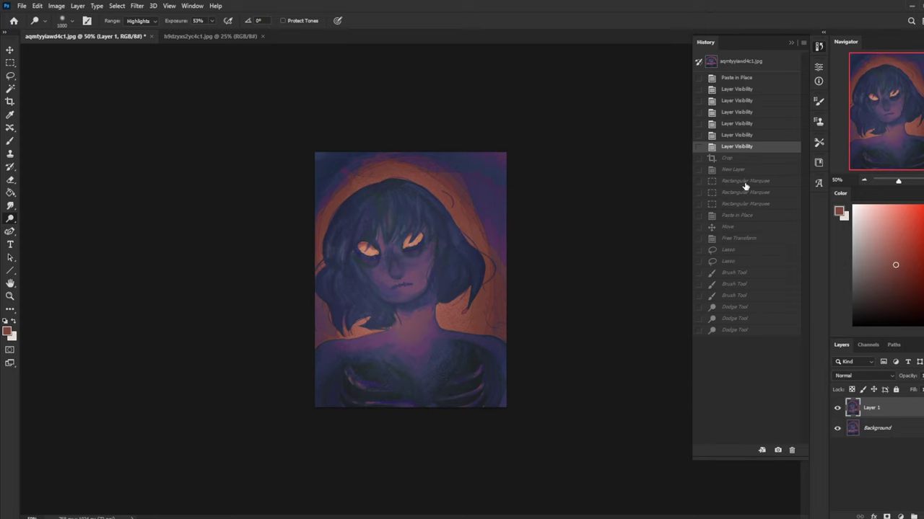
{"action": "left_click", "coordinate": [749, 65]}
{"action": "key", "text": "ctrl+plus"}
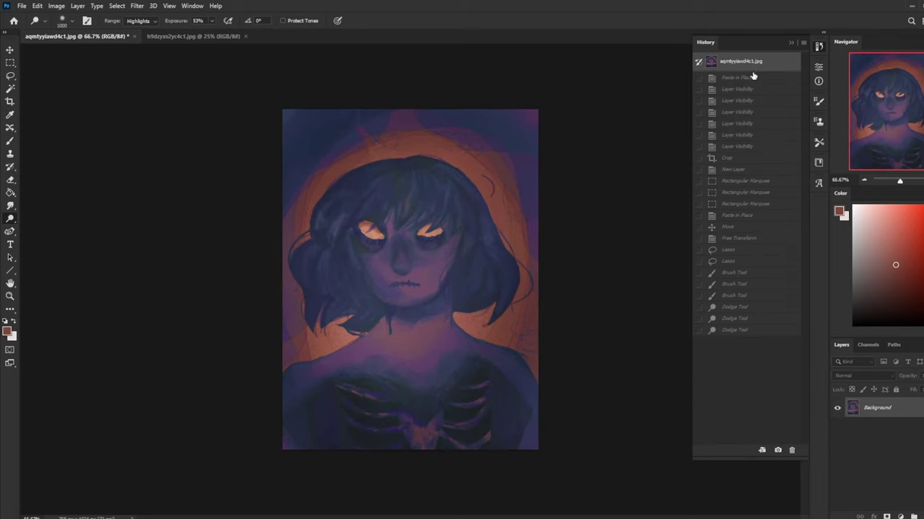
{"action": "key", "text": "ctrl+plus"}
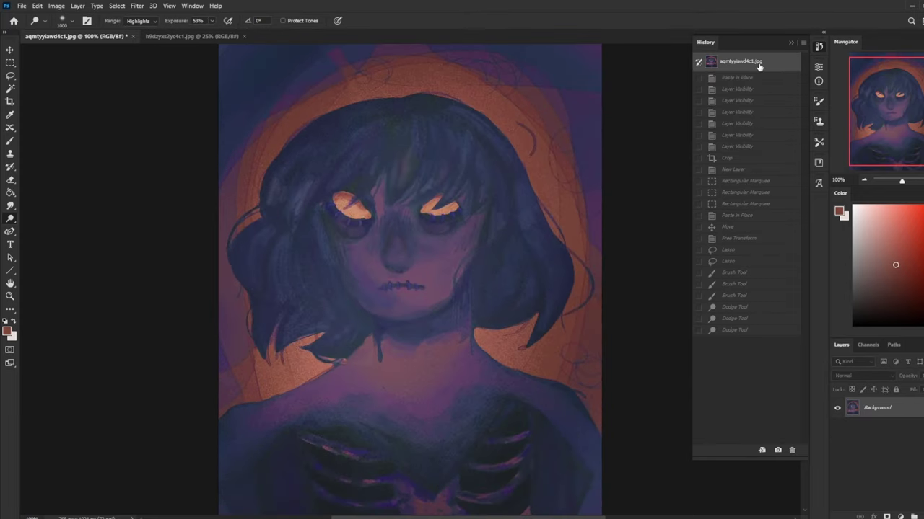
{"action": "left_click", "coordinate": [738, 159]}
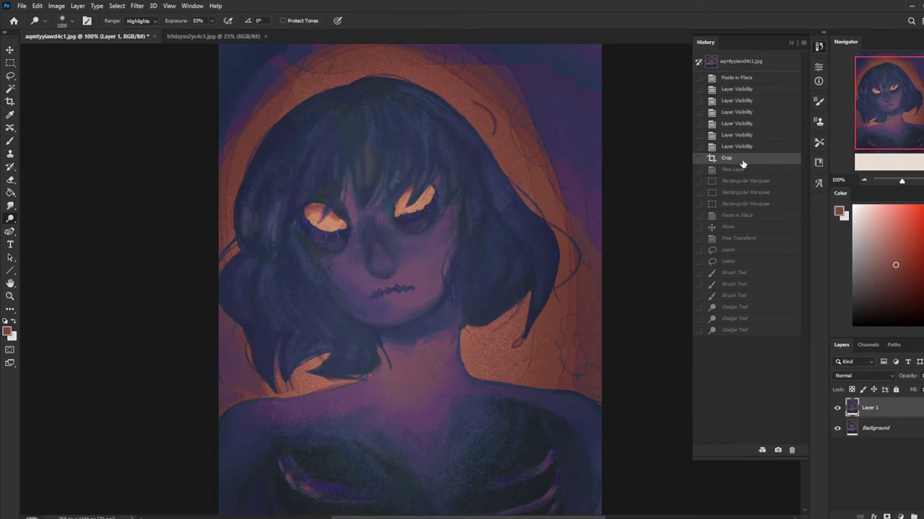
{"action": "left_click", "coordinate": [763, 65]}
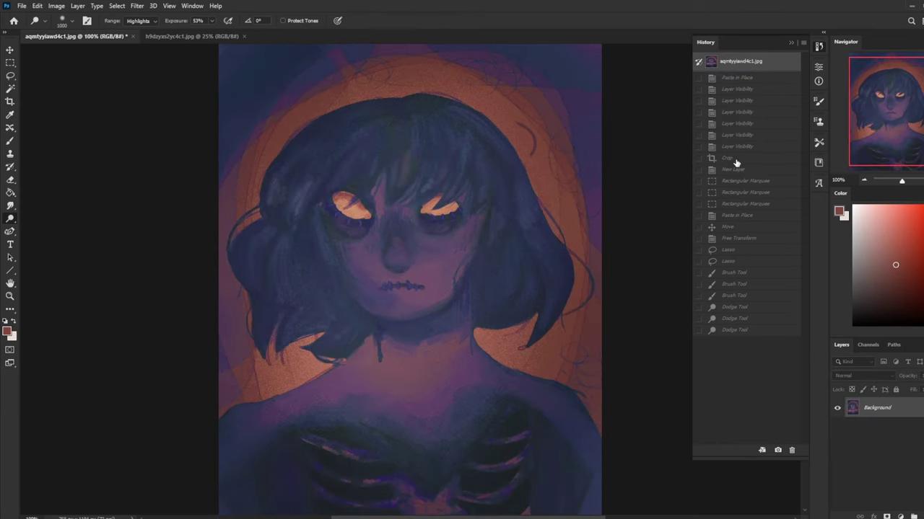
{"action": "left_click", "coordinate": [736, 160]}
{"action": "left_click", "coordinate": [765, 65]}
{"action": "left_click", "coordinate": [737, 160]}
{"action": "key", "text": "ctrl+minus"}
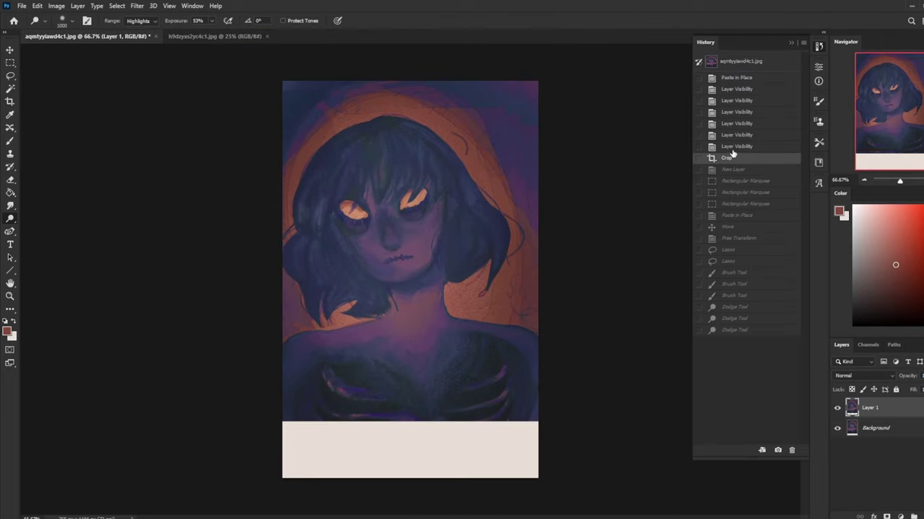
- Flip between the original painting and the last Layer Visibility state to compare the head and shoulders
{"action": "left_click", "coordinate": [764, 66]}
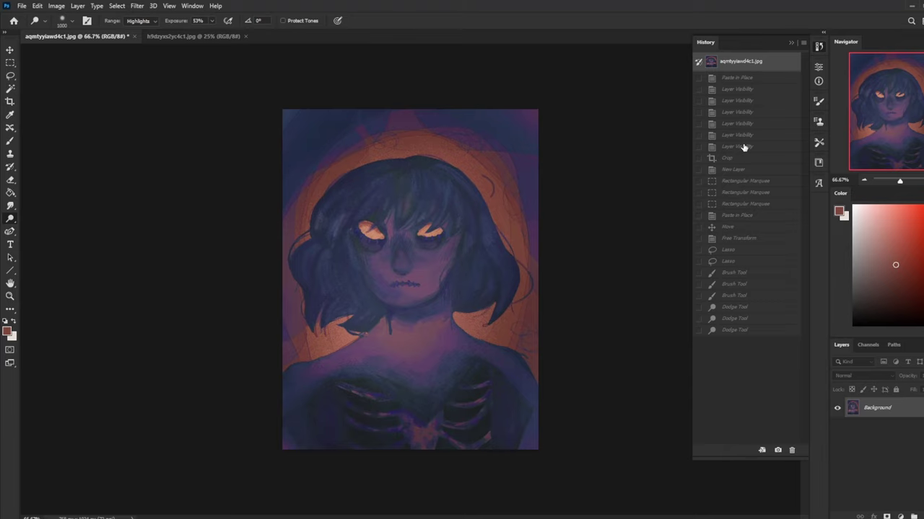
{"action": "left_click", "coordinate": [744, 147]}
{"action": "left_click", "coordinate": [759, 65]}
{"action": "left_click", "coordinate": [740, 147]}
{"action": "left_click", "coordinate": [763, 64]}
- Compare the original painting with the extended version at the final Dodge Tool history state
{"action": "left_click", "coordinate": [736, 330]}
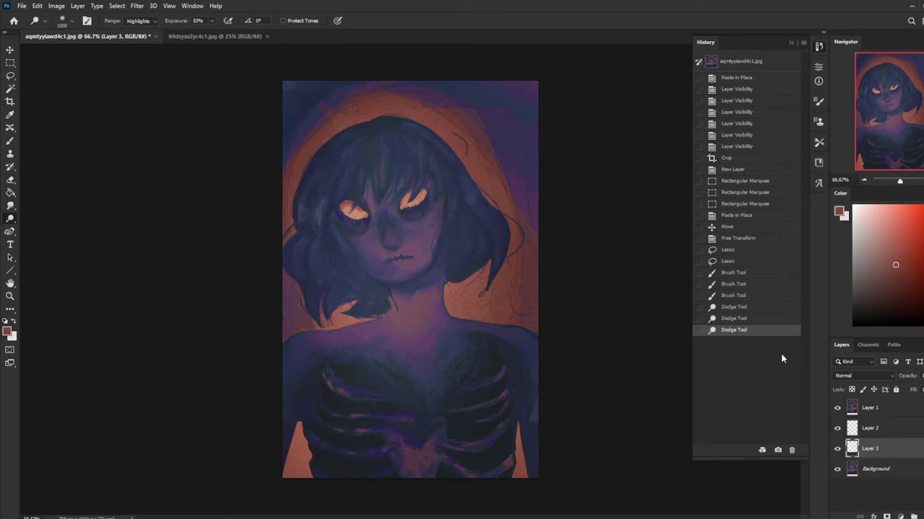
{"action": "left_click", "coordinate": [765, 64]}
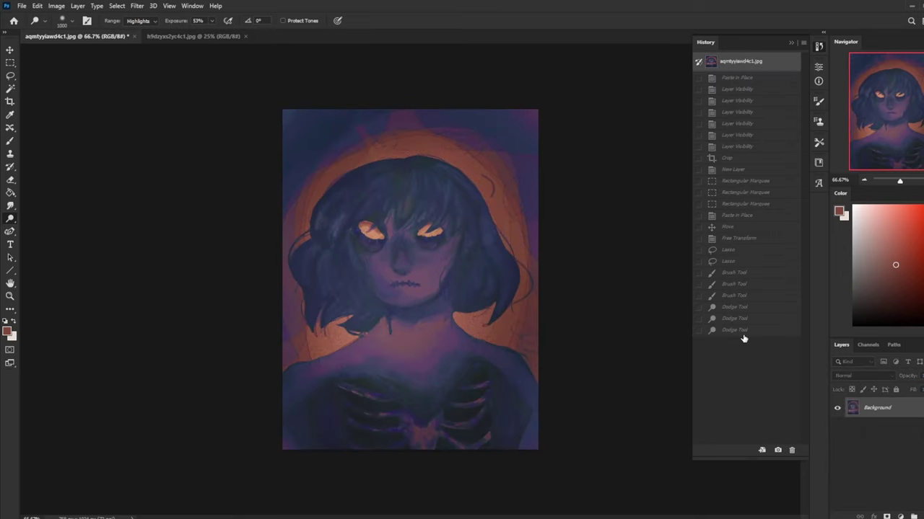
{"action": "left_click", "coordinate": [743, 330]}
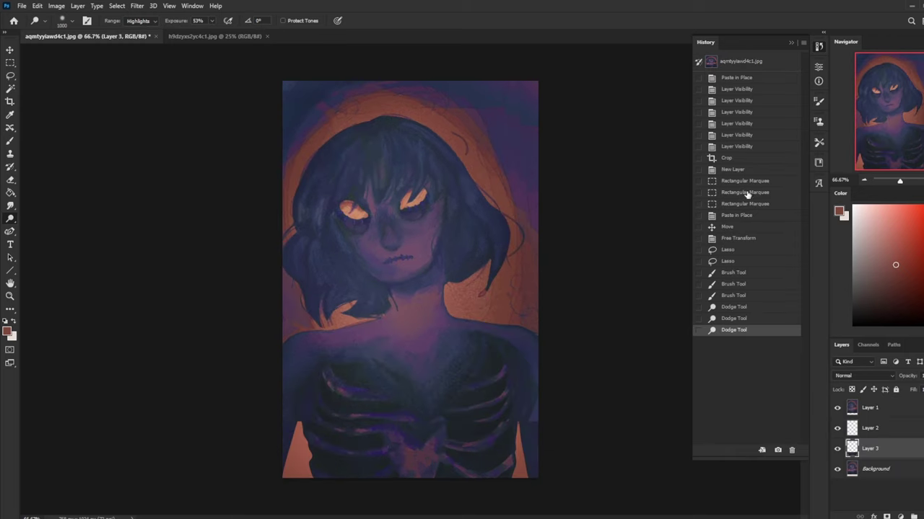
{"action": "left_click", "coordinate": [746, 64]}
{"action": "left_click", "coordinate": [751, 330]}
- Flatten all layers of the extended portrait into the Background and collapse the history
{"action": "right_click", "coordinate": [881, 423]}
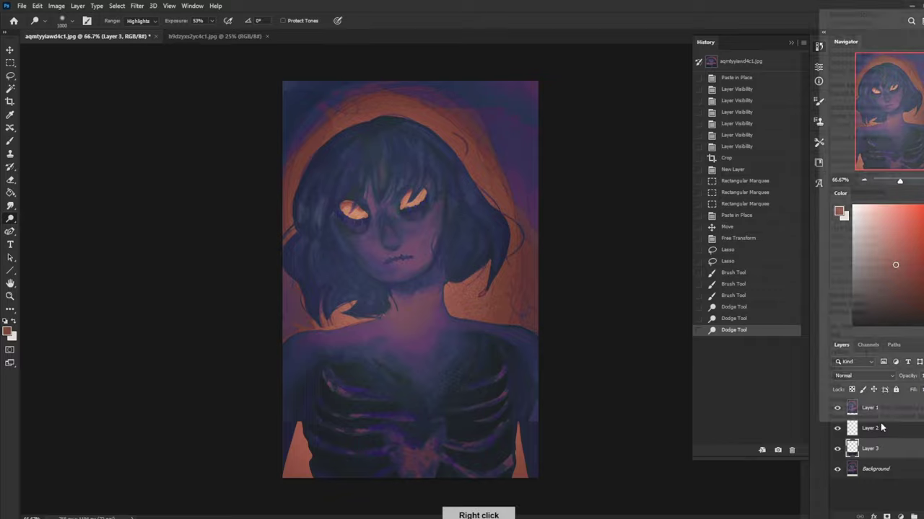
{"action": "left_click", "coordinate": [853, 309]}
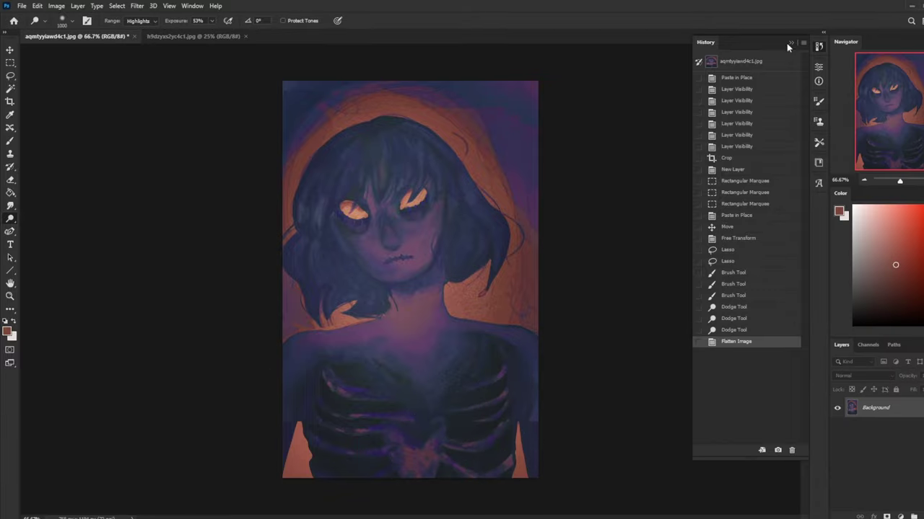
{"action": "left_click", "coordinate": [790, 44]}
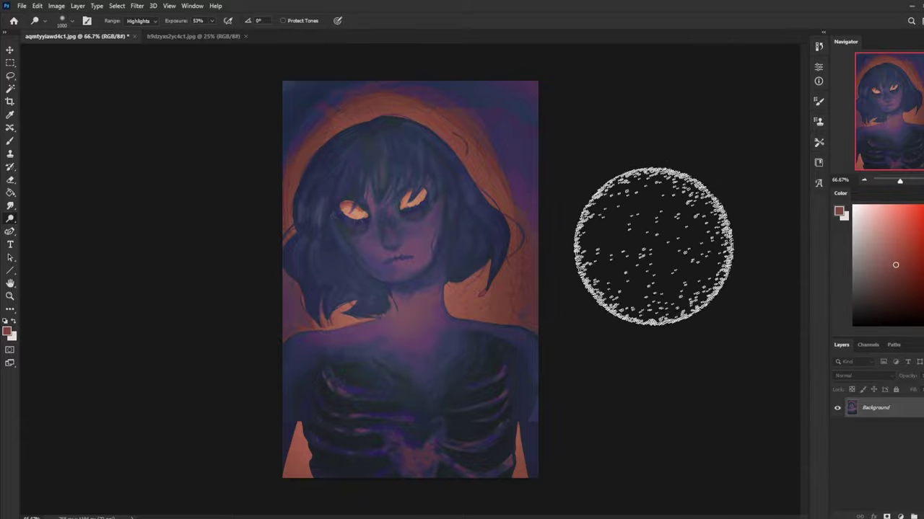
{"action": "key", "text": "m"}
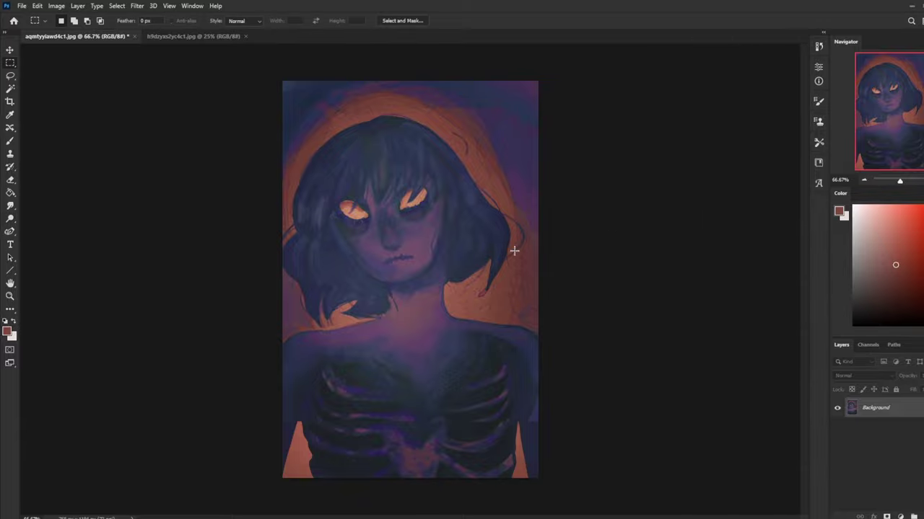
{"action": "key", "text": "b"}
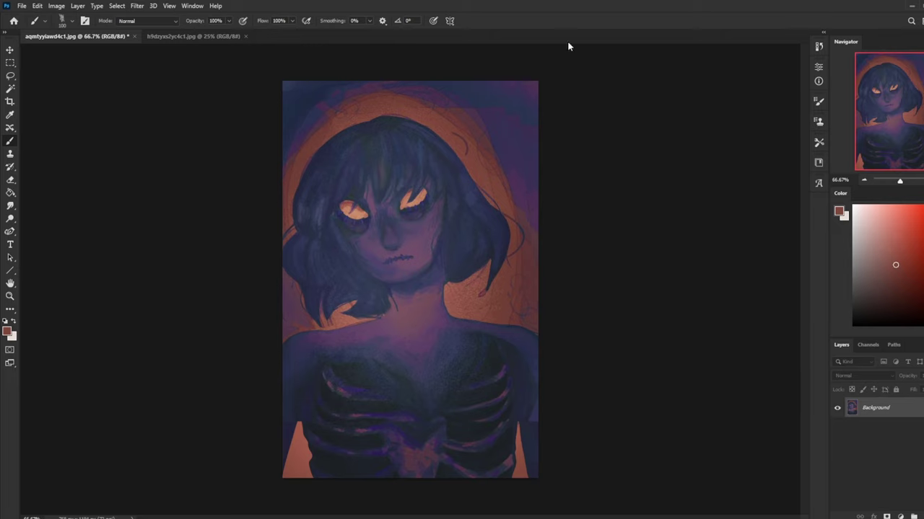
- Alternate between the original painting and the pre-crop corrected version in the history, ending on the corrected one
{"action": "left_click", "coordinate": [818, 47]}
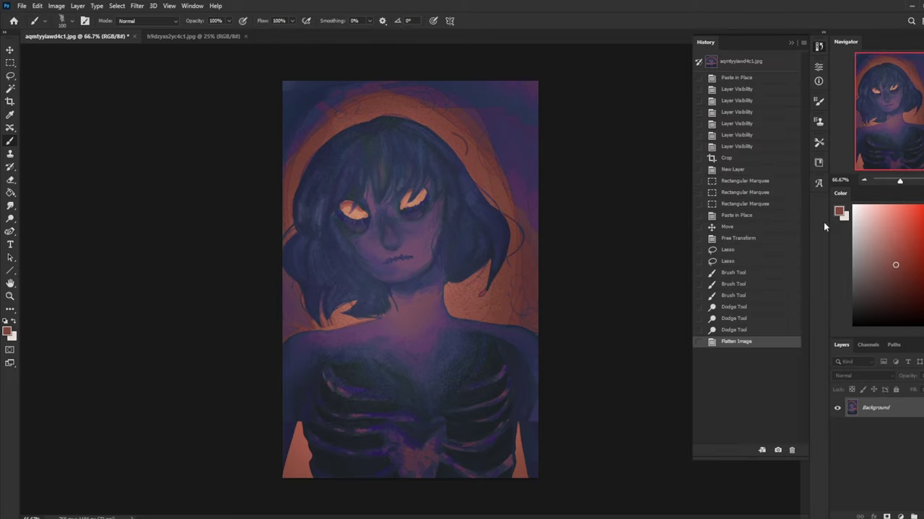
{"action": "left_click", "coordinate": [751, 61]}
{"action": "left_click", "coordinate": [749, 147]}
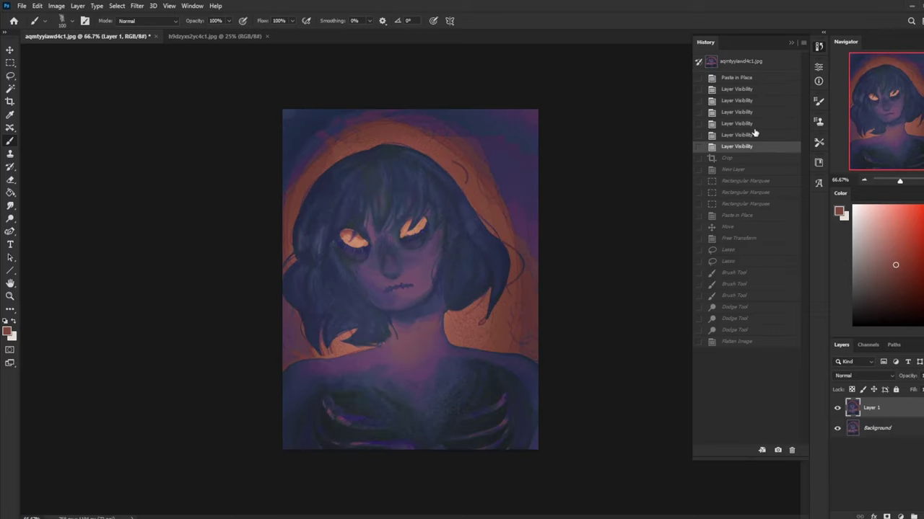
{"action": "left_click", "coordinate": [750, 62]}
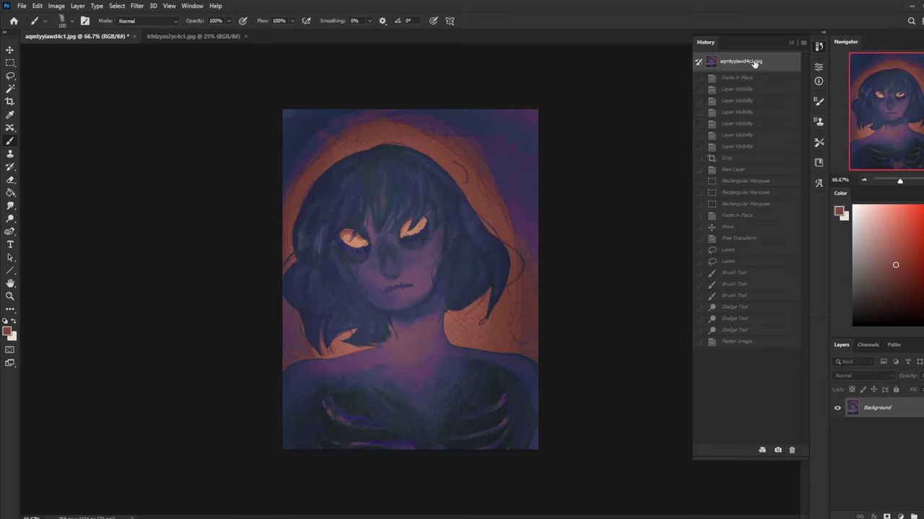
{"action": "left_click", "coordinate": [755, 148]}
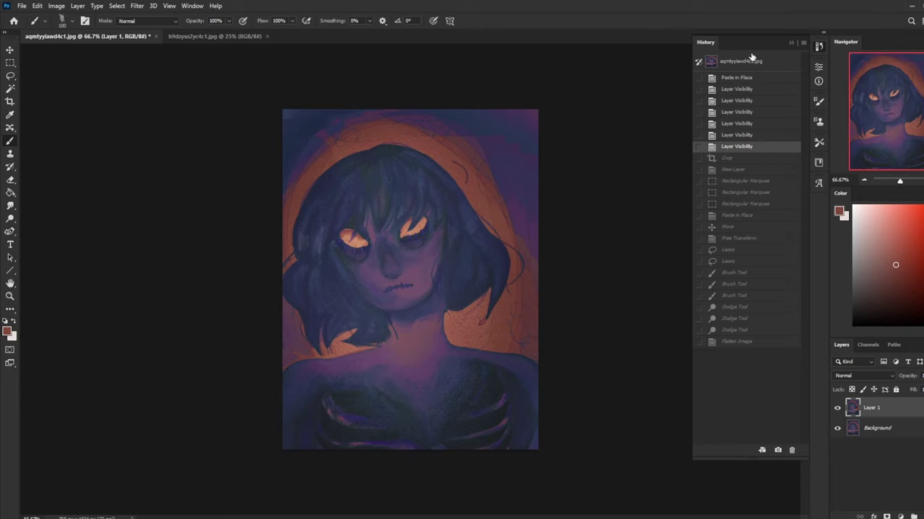
{"action": "left_click", "coordinate": [751, 60]}
{"action": "left_click", "coordinate": [756, 147]}
{"action": "left_click", "coordinate": [755, 62]}
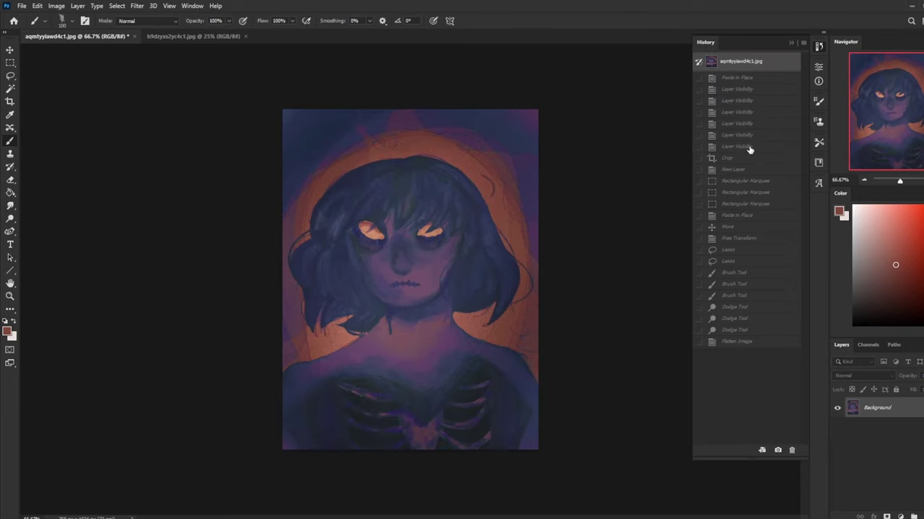
{"action": "left_click", "coordinate": [754, 148]}
{"action": "left_click", "coordinate": [761, 63]}
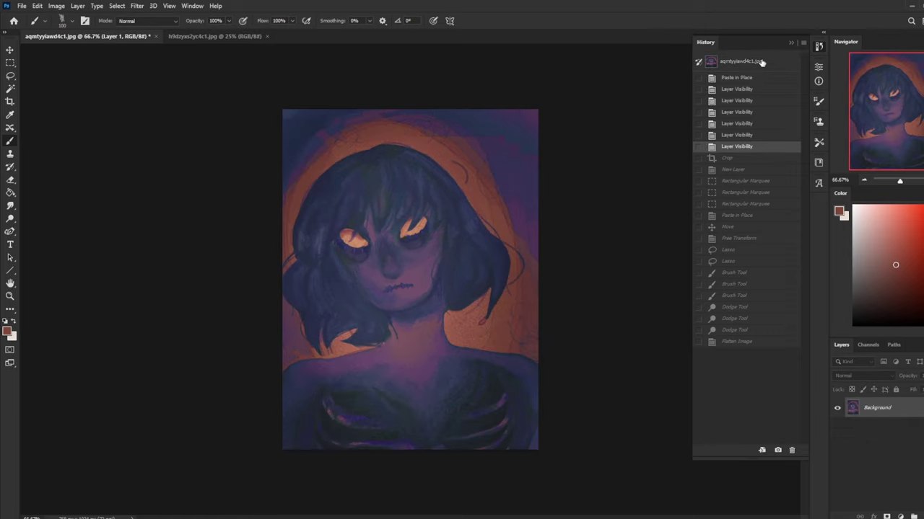
{"action": "left_click", "coordinate": [756, 147]}
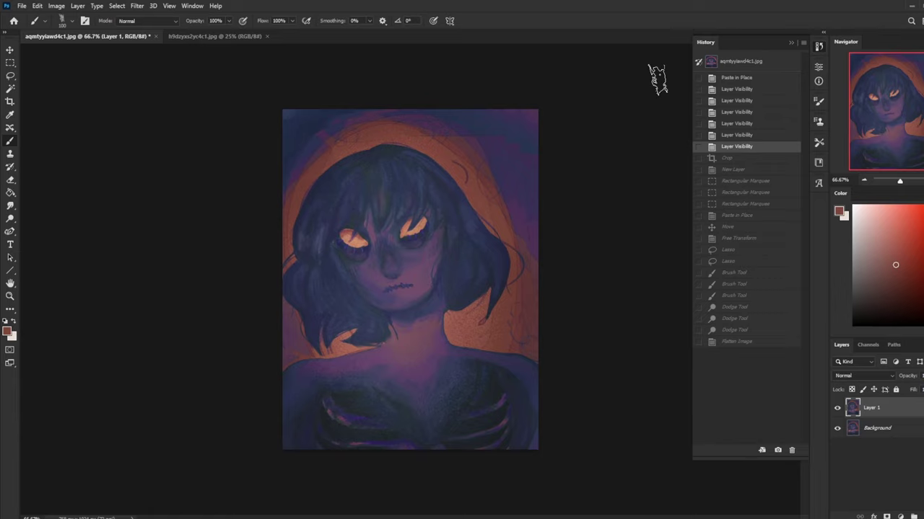
{"action": "left_click", "coordinate": [802, 36]}
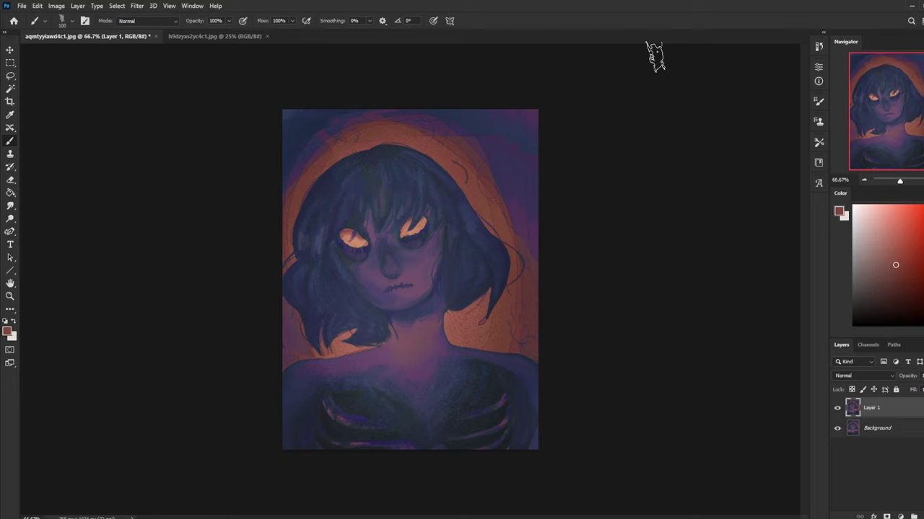
- Switch to the pink-haired fighter image and extend its canvas to the left of the figure with the Crop tool
{"action": "left_click", "coordinate": [249, 36]}
{"action": "key", "text": "ctrl+minus"}
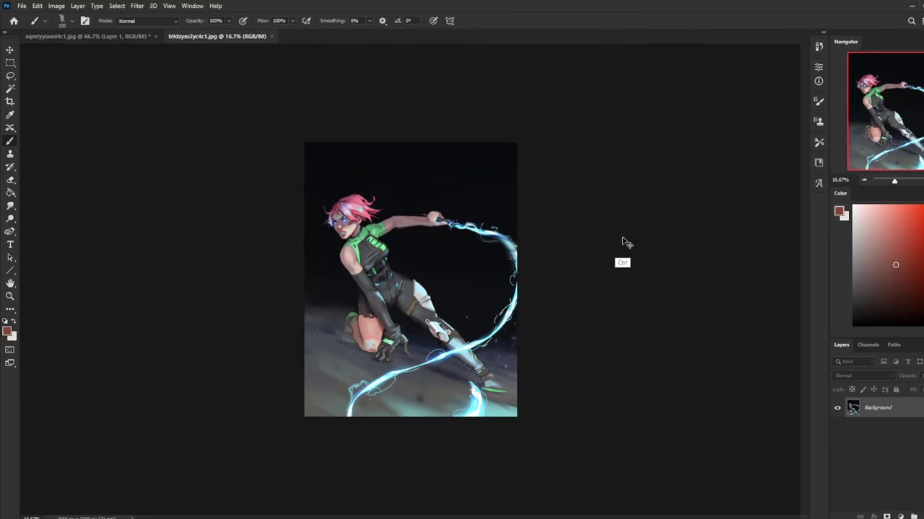
{"action": "key", "text": "c"}
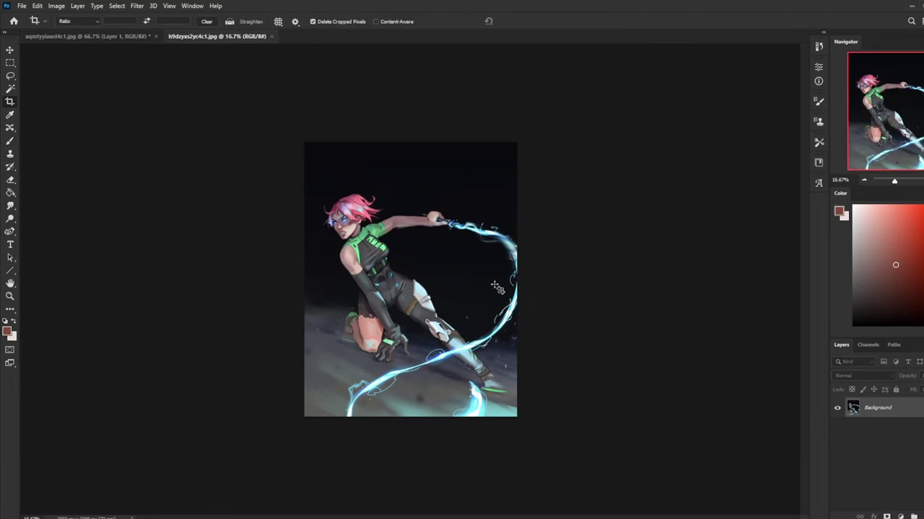
{"action": "mouse_move", "coordinate": [293, 131]}
{"action": "left_mouse_down"}
{"action": "mouse_move", "coordinate": [477, 304]}
{"action": "mouse_move", "coordinate": [606, 454]}
{"action": "left_mouse_up"}
{"action": "left_click_drag", "start_coordinate": [304, 279], "coordinate": [227, 280]}
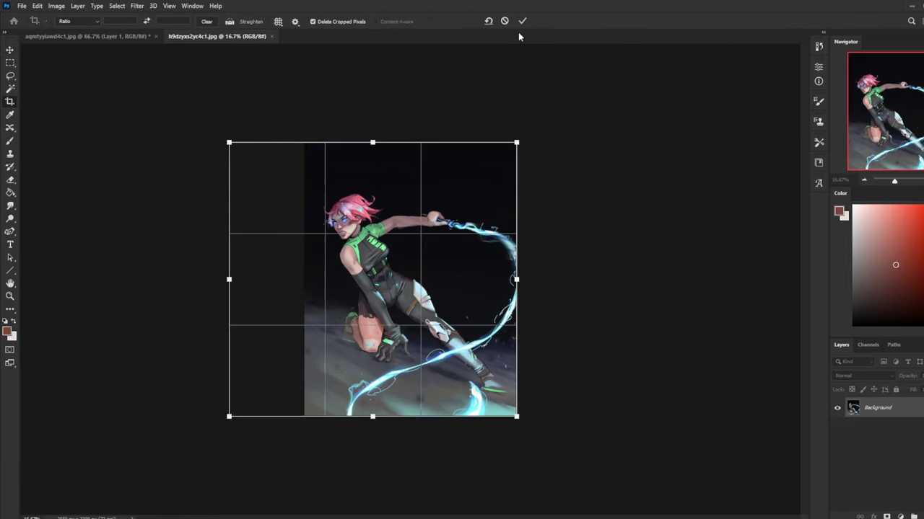
{"action": "left_click", "coordinate": [523, 20]}
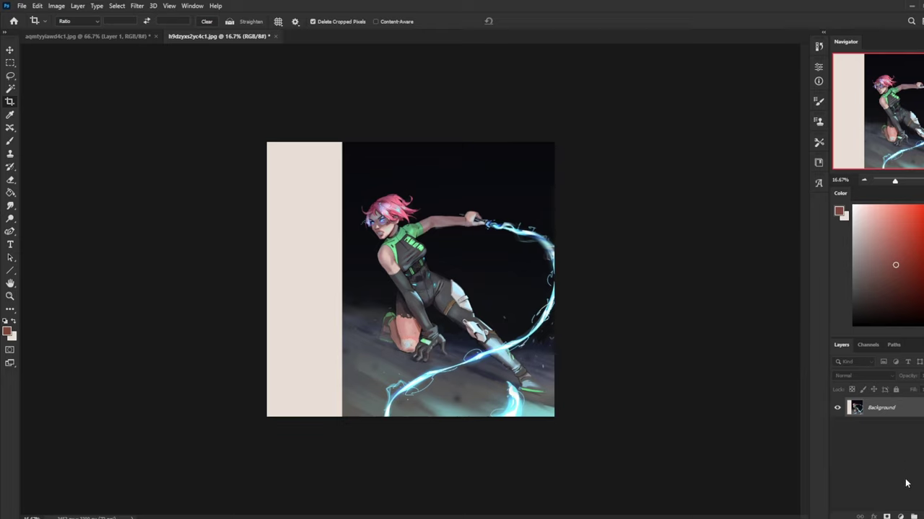
- Select the blank strip beside the figure, convert the Background into a regular layer, and delete the strip to transparency
{"action": "left_click", "coordinate": [11, 88]}
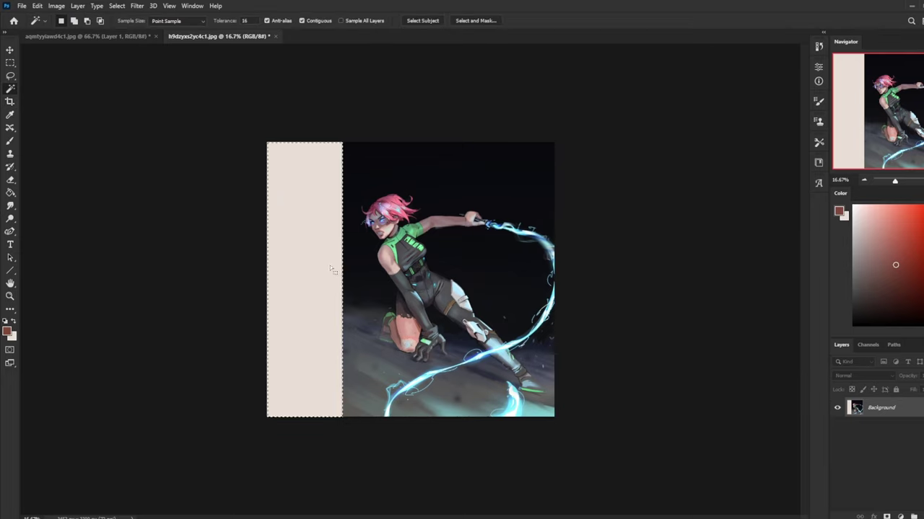
{"action": "key", "text": "shift+F5"}
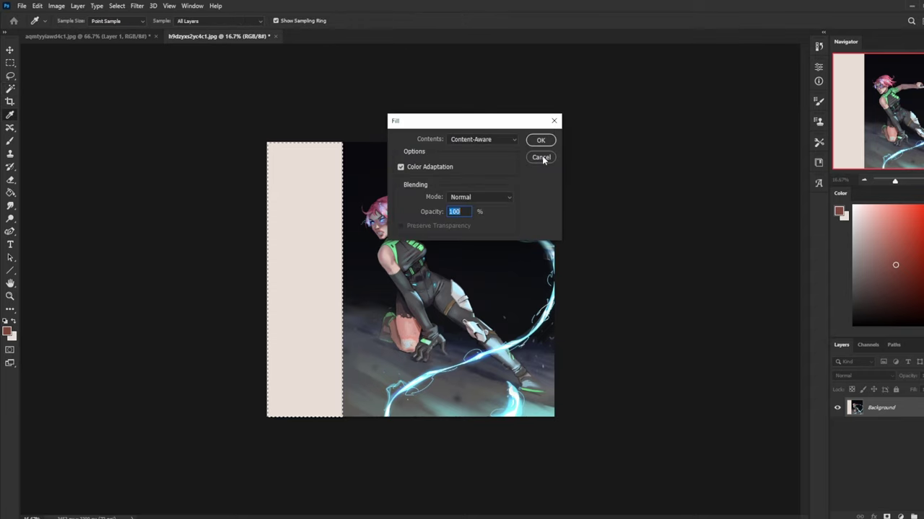
{"action": "left_click", "coordinate": [541, 158]}
{"action": "double_click", "coordinate": [911, 408]}
{"action": "left_click", "coordinate": [557, 157]}
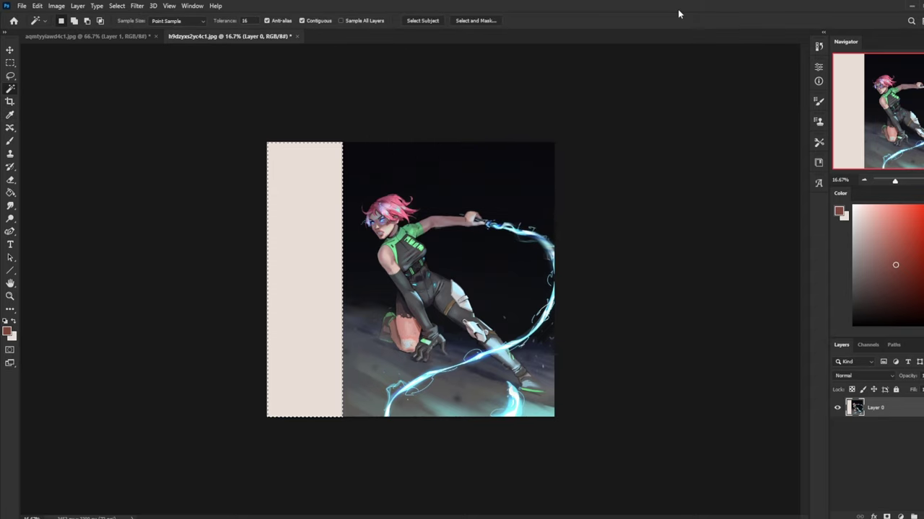
{"action": "key", "text": "Delete"}
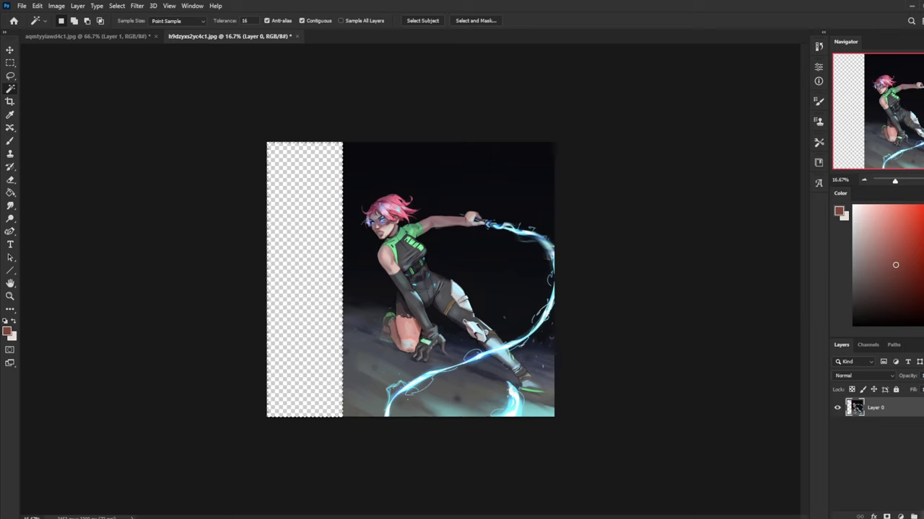
- Add an empty layer beneath the fighter image and clear the selection
{"action": "left_click", "coordinate": [923, 517]}
{"action": "left_click_drag", "start_coordinate": [897, 413], "coordinate": [908, 445]}
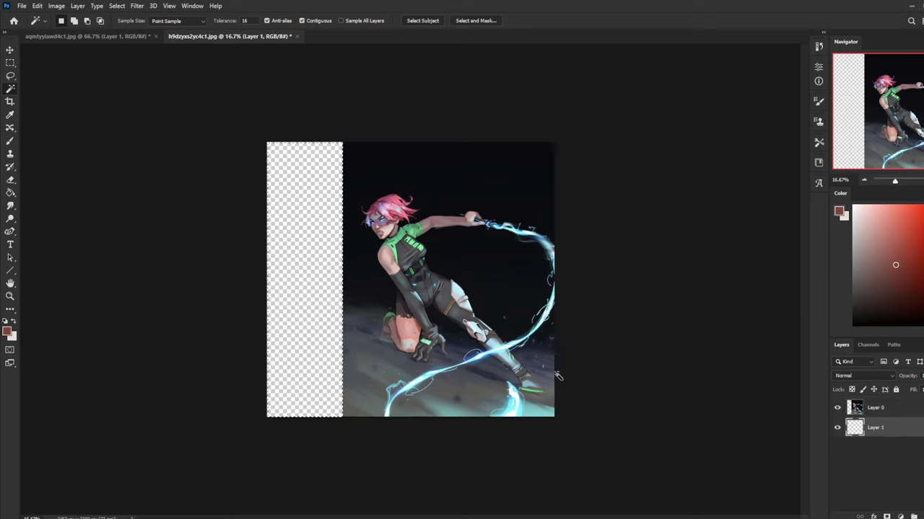
{"action": "key", "text": "m"}
{"action": "right_click", "coordinate": [454, 275]}
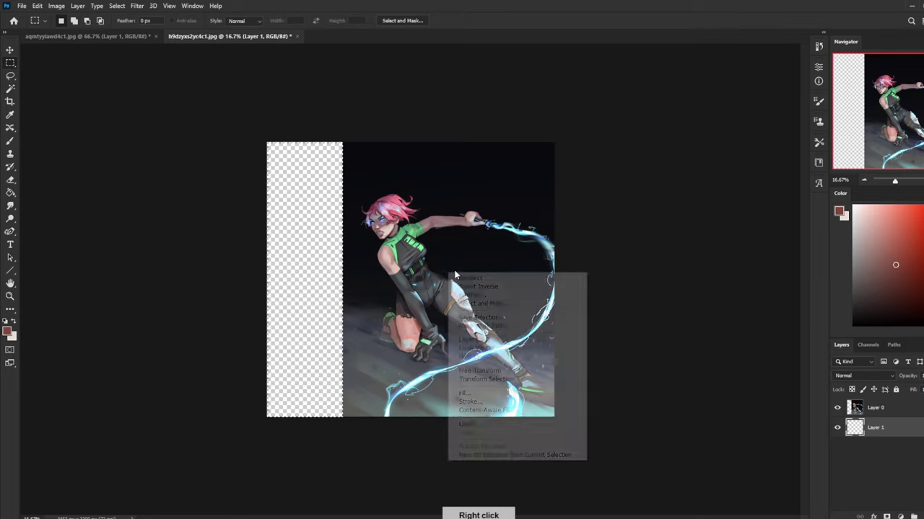
{"action": "left_click", "coordinate": [465, 278]}
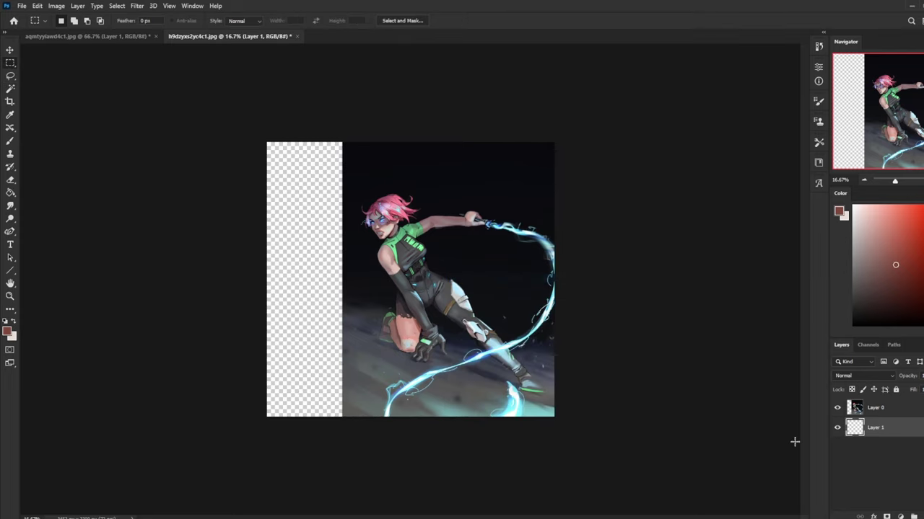
- Fill another new layer beneath the fighter image with the backdrop's near-black, and pick up the ground's grey for the Brush
{"action": "left_click", "coordinate": [922, 516]}
{"action": "key", "text": "g"}
{"action": "left_click", "coordinate": [427, 166], "text": "alt"}
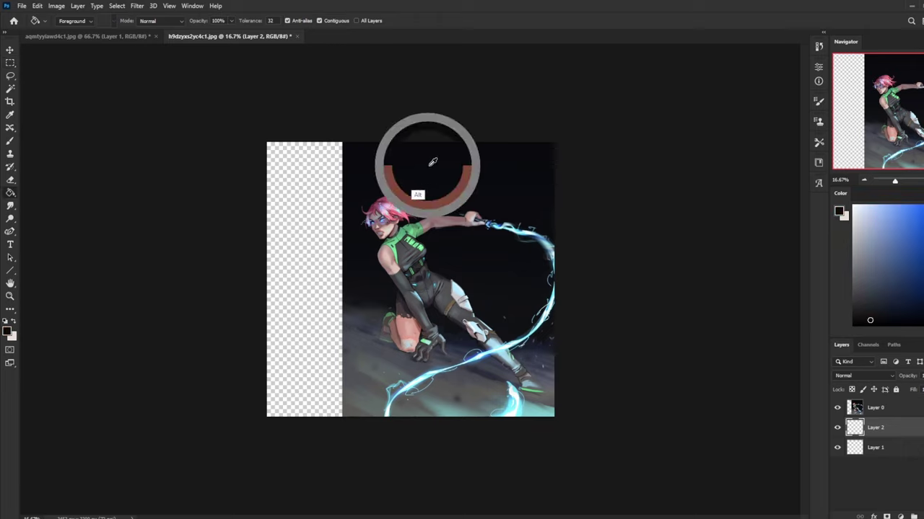
{"action": "left_click", "coordinate": [427, 167]}
{"action": "key", "text": "b"}
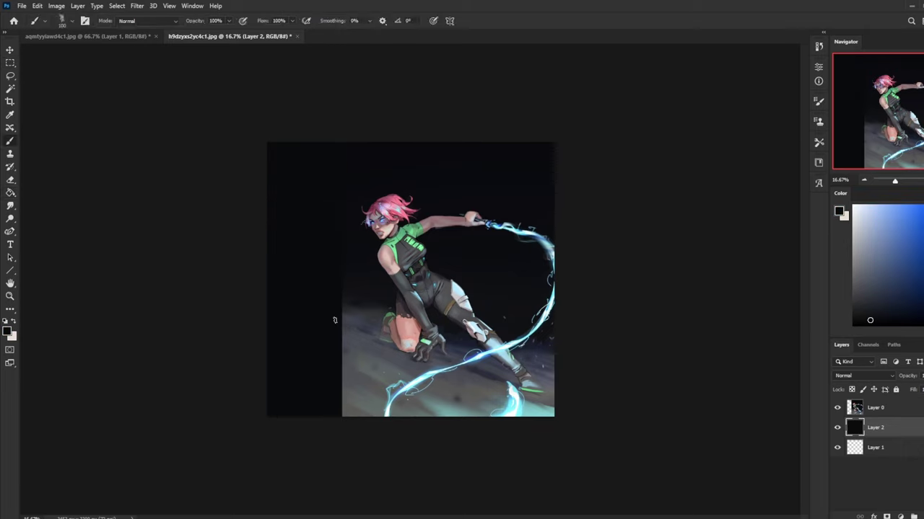
{"action": "left_click", "coordinate": [336, 326], "text": "alt"}
{"action": "key", "text": "l"}
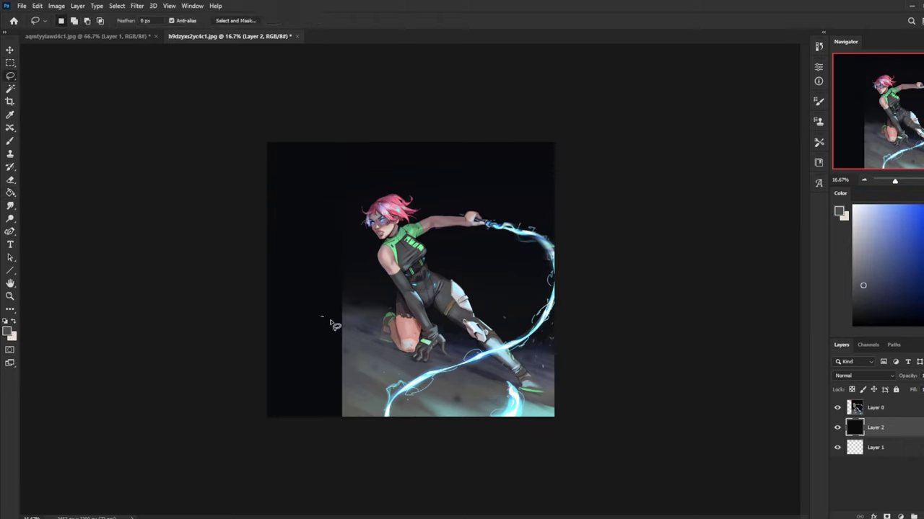
{"action": "mouse_move", "coordinate": [330, 322]}
{"action": "left_mouse_down"}
{"action": "mouse_move", "coordinate": [385, 403]}
{"action": "mouse_move", "coordinate": [274, 375]}
{"action": "mouse_move", "coordinate": [304, 296]}
{"action": "mouse_move", "coordinate": [332, 319]}
{"action": "left_mouse_up"}
{"action": "right_click", "coordinate": [361, 305]}
{"action": "left_click", "coordinate": [363, 314]}
{"action": "key", "text": "b"}
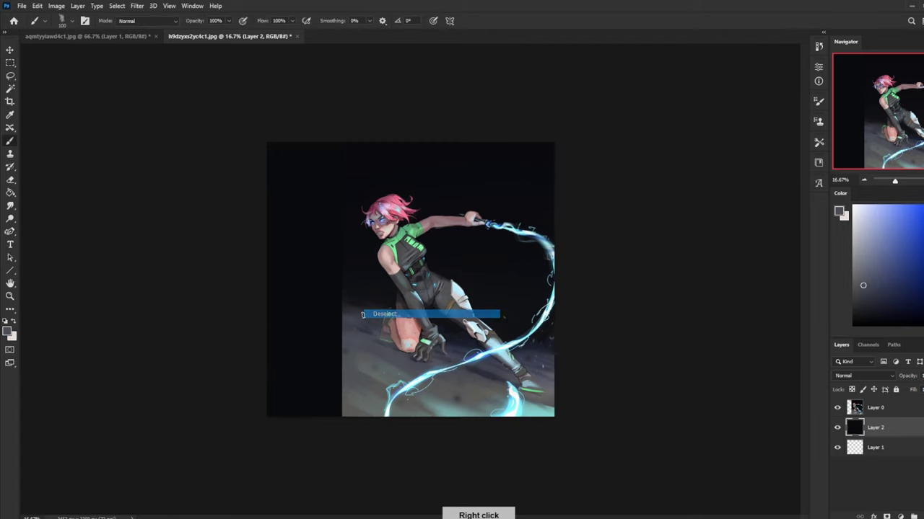
- Paint the sloping grey ground into the lower part of the extended area with tones sampled from the original floor
{"action": "mouse_move", "coordinate": [253, 349]}
{"action": "left_mouse_down"}
{"action": "mouse_move", "coordinate": [352, 402]}
{"action": "mouse_move", "coordinate": [284, 364]}
{"action": "mouse_move", "coordinate": [344, 406]}
{"action": "mouse_move", "coordinate": [246, 375]}
{"action": "mouse_move", "coordinate": [311, 410]}
{"action": "mouse_move", "coordinate": [249, 387]}
{"action": "mouse_move", "coordinate": [310, 426]}
{"action": "left_mouse_up"}
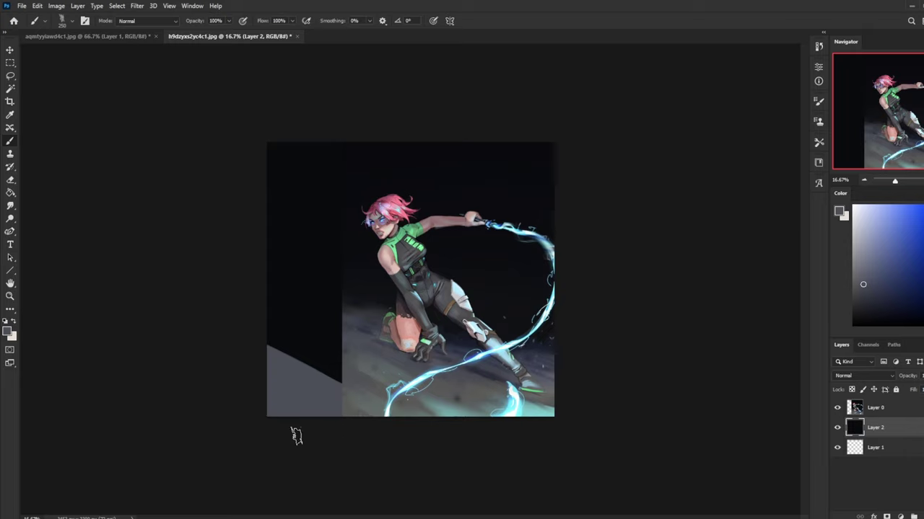
{"action": "left_click", "coordinate": [358, 391], "text": "alt"}
{"action": "mouse_move", "coordinate": [319, 386]}
{"action": "left_mouse_down"}
{"action": "mouse_move", "coordinate": [317, 408]}
{"action": "mouse_move", "coordinate": [285, 395]}
{"action": "mouse_move", "coordinate": [329, 427]}
{"action": "left_mouse_up"}
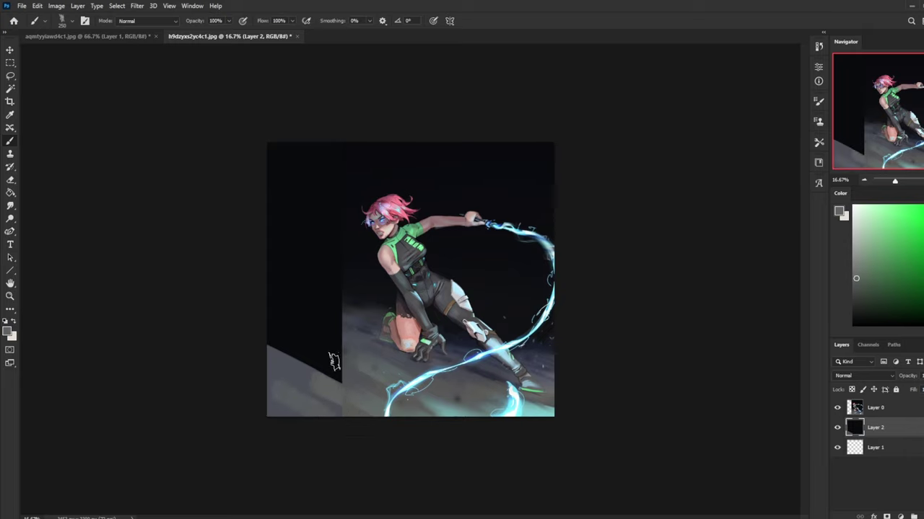
{"action": "left_click", "coordinate": [349, 408], "text": "alt"}
{"action": "mouse_move", "coordinate": [331, 366]}
{"action": "left_mouse_down"}
{"action": "mouse_move", "coordinate": [211, 291]}
{"action": "mouse_move", "coordinate": [335, 337]}
{"action": "mouse_move", "coordinate": [322, 321]}
{"action": "mouse_move", "coordinate": [329, 294]}
{"action": "mouse_move", "coordinate": [345, 302]}
{"action": "mouse_move", "coordinate": [253, 249]}
{"action": "mouse_move", "coordinate": [319, 287]}
{"action": "mouse_move", "coordinate": [346, 317]}
{"action": "mouse_move", "coordinate": [253, 261]}
{"action": "left_mouse_up"}
- Extend the painted floor upward with diagonal dark-grey strokes and cover the black gaps between the strokes
{"action": "left_click", "coordinate": [347, 306], "text": "alt"}
{"action": "left_click", "coordinate": [344, 308], "text": "alt"}
{"action": "left_click", "coordinate": [351, 321], "text": "alt"}
{"action": "left_click_drag", "start_coordinate": [342, 316], "coordinate": [267, 277]}
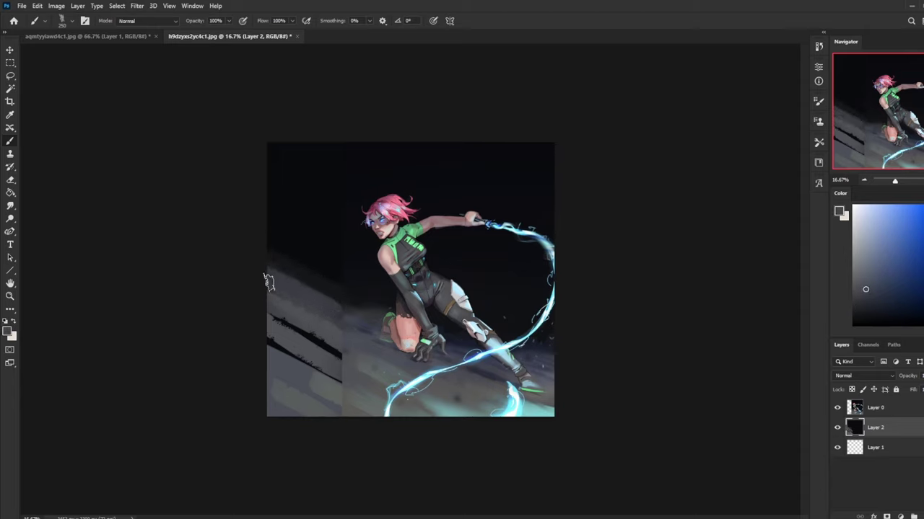
{"action": "left_click", "coordinate": [320, 356], "text": "alt"}
{"action": "left_click_drag", "start_coordinate": [347, 353], "coordinate": [255, 301]}
{"action": "left_click_drag", "start_coordinate": [340, 381], "coordinate": [325, 369]}
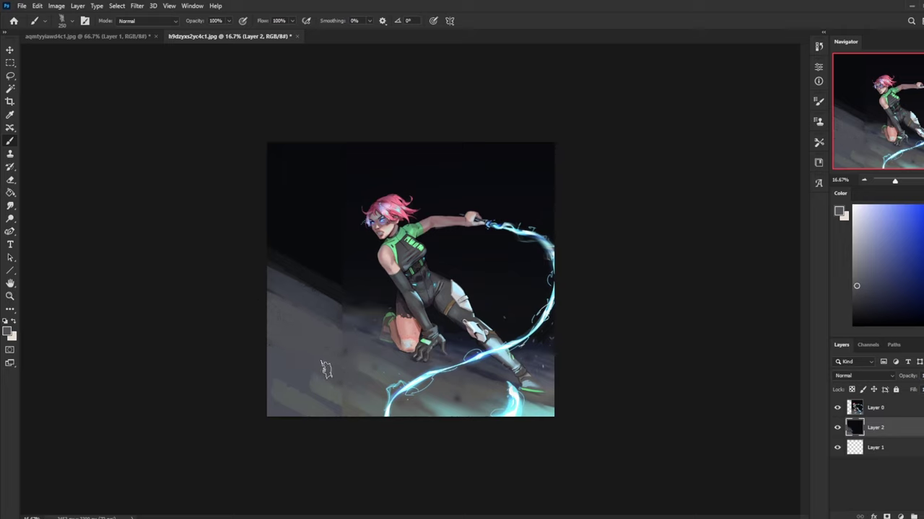
- Rework the upper edge of the painted floor with progressively darker sampled tones along its diagonal
{"action": "left_click", "coordinate": [335, 313], "text": "alt"}
{"action": "mouse_move", "coordinate": [340, 325]}
{"action": "left_mouse_down"}
{"action": "mouse_move", "coordinate": [226, 273]}
{"action": "mouse_move", "coordinate": [316, 299]}
{"action": "mouse_move", "coordinate": [273, 269]}
{"action": "left_mouse_up"}
{"action": "left_click", "coordinate": [335, 290], "text": "alt"}
{"action": "mouse_move", "coordinate": [344, 302]}
{"action": "left_mouse_down"}
{"action": "mouse_move", "coordinate": [220, 246]}
{"action": "mouse_move", "coordinate": [343, 301]}
{"action": "mouse_move", "coordinate": [242, 256]}
{"action": "left_mouse_up"}
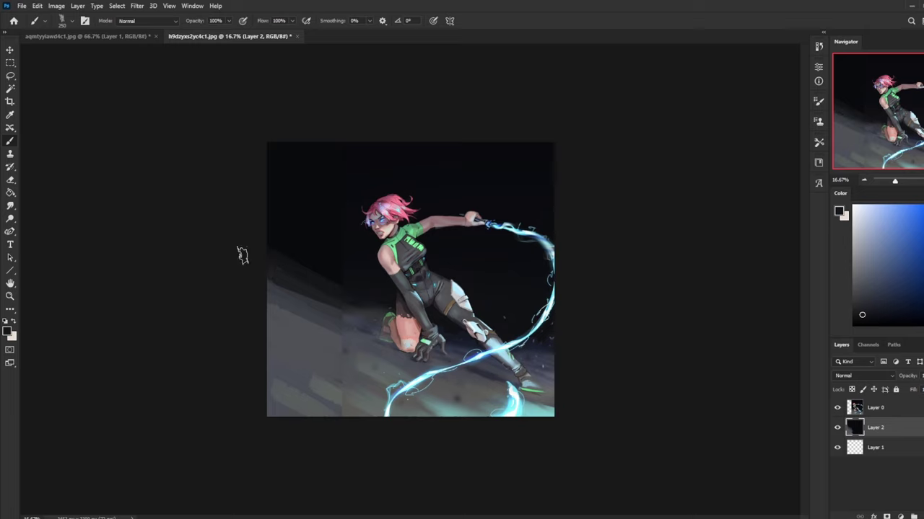
{"action": "left_click", "coordinate": [317, 268], "text": "alt"}
{"action": "left_click_drag", "start_coordinate": [325, 283], "coordinate": [214, 218]}
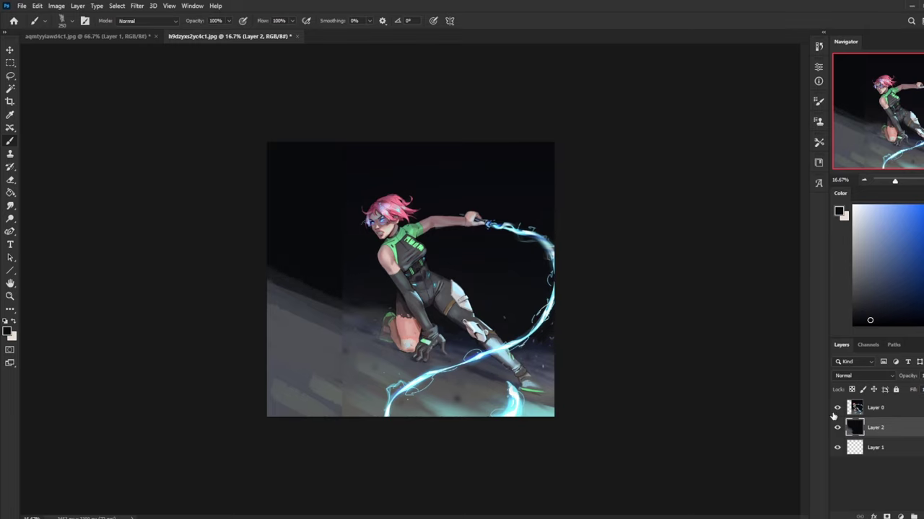
- Erase the lower part of the original image's hard vertical edge on Layer 0 with a soft eraser
{"action": "left_click", "coordinate": [875, 409]}
{"action": "key", "text": "e"}
{"action": "right_click", "coordinate": [496, 264]}
{"action": "double_click", "coordinate": [495, 256]}
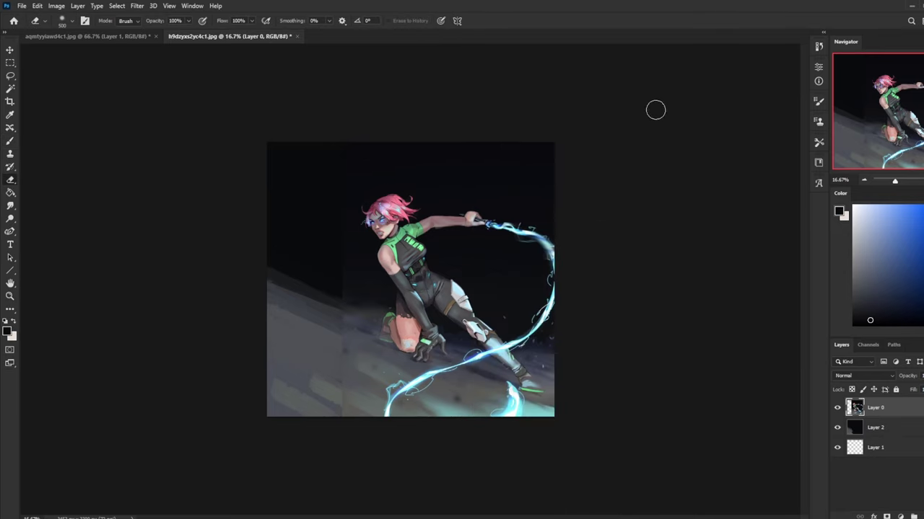
{"action": "key", "text": "["}
{"action": "left_click_drag", "start_coordinate": [332, 315], "coordinate": [337, 438]}
- Soften the floor's upper edge on Layer 2 with near-black using an enlarged soft round brush
{"action": "left_click", "coordinate": [908, 427]}
{"action": "key", "text": "b"}
{"action": "right_click", "coordinate": [377, 257]}
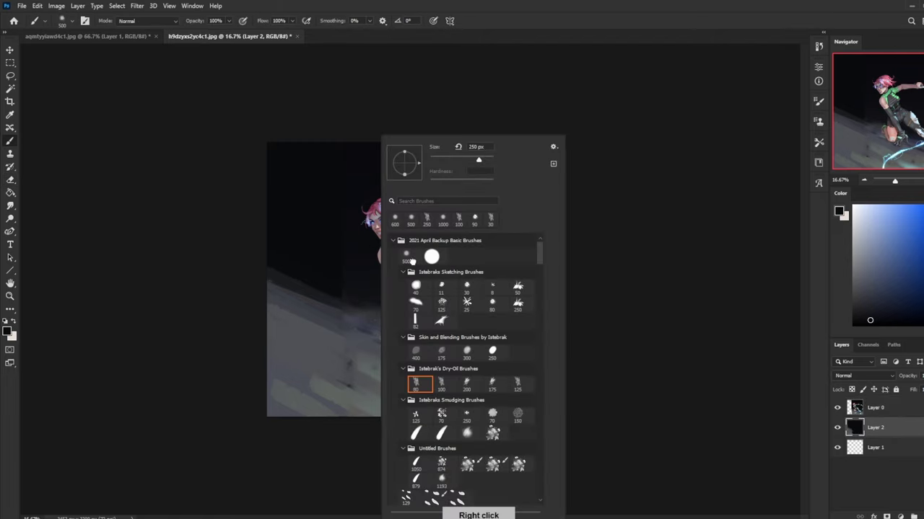
{"action": "left_click", "coordinate": [409, 256]}
{"action": "key", "text": "bracketright"}
{"action": "key", "text": "bracketright"}
{"action": "key", "text": "bracketright"}
{"action": "key", "text": "bracketright"}
{"action": "key", "text": "bracketright"}
{"action": "key", "text": "bracketright"}
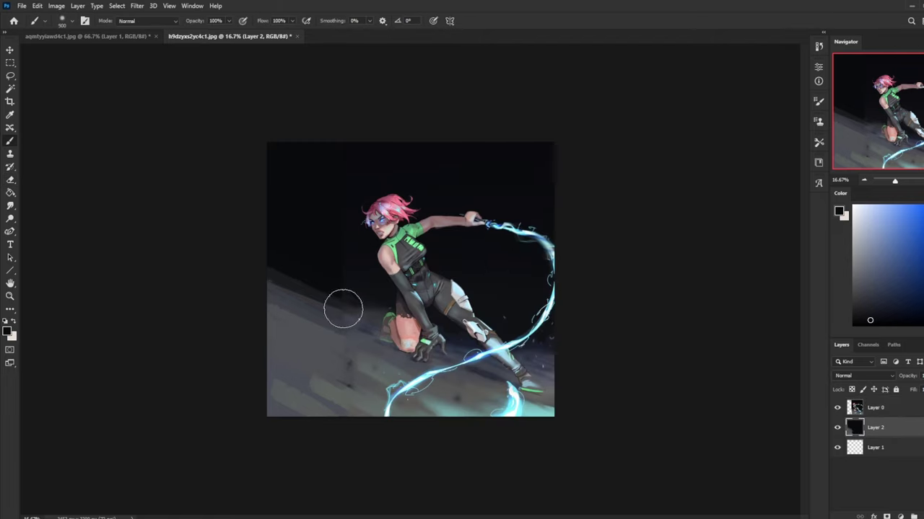
{"action": "left_click_drag", "start_coordinate": [345, 308], "coordinate": [209, 243]}
{"action": "key", "text": "bracketleft"}
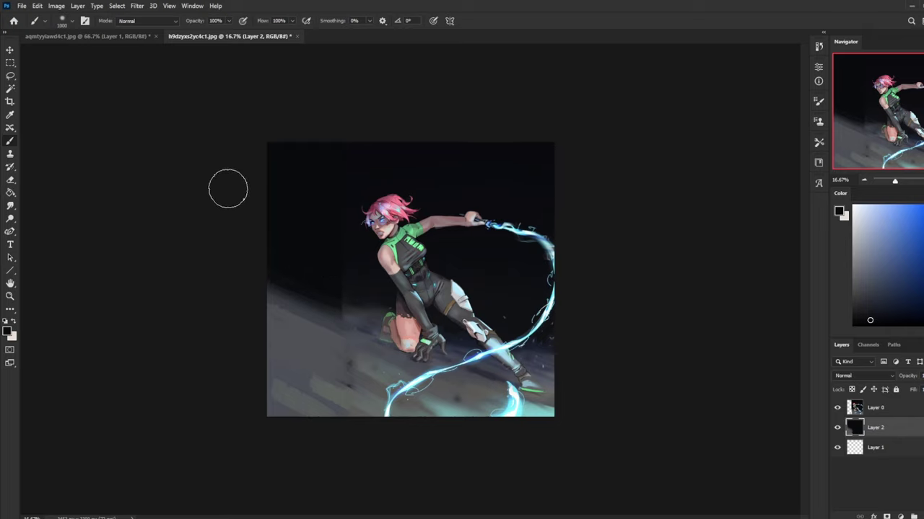
- Blend the floor into the dark backdrop on Layer 2 with soft diagonal strokes of sampled grey and near-black
{"action": "left_click", "coordinate": [327, 312], "text": "alt"}
{"action": "left_click_drag", "start_coordinate": [342, 311], "coordinate": [198, 243]}
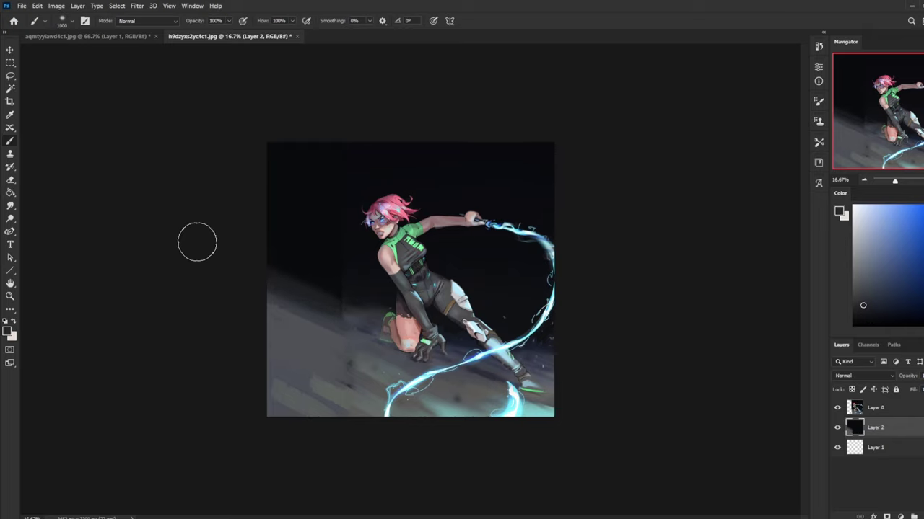
{"action": "left_click", "coordinate": [308, 274], "text": "alt"}
{"action": "mouse_move", "coordinate": [339, 291]}
{"action": "left_mouse_down"}
{"action": "mouse_move", "coordinate": [263, 259]}
{"action": "mouse_move", "coordinate": [213, 211]}
{"action": "left_mouse_up"}
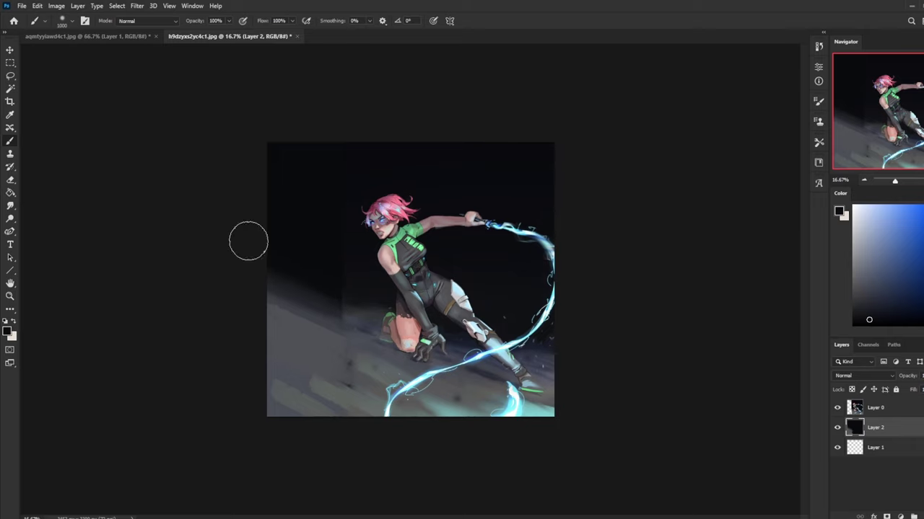
- Fade the remaining vertical seam beside the figure on Layer 0 with the soft eraser enlarged to 1300 px
{"action": "left_click", "coordinate": [875, 408]}
{"action": "key", "text": "e"}
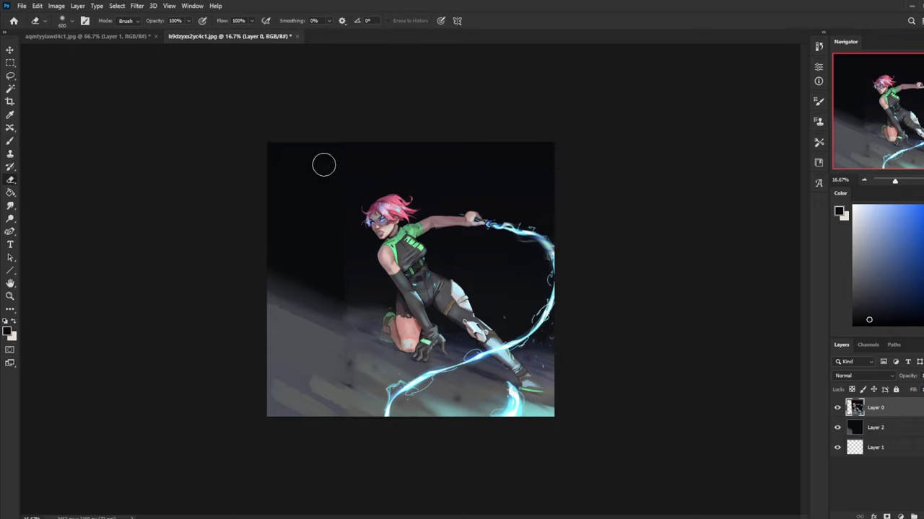
{"action": "key", "text": "bracketright"}
{"action": "key", "text": "bracketright"}
{"action": "key", "text": "bracketright"}
{"action": "key", "text": "bracketright"}
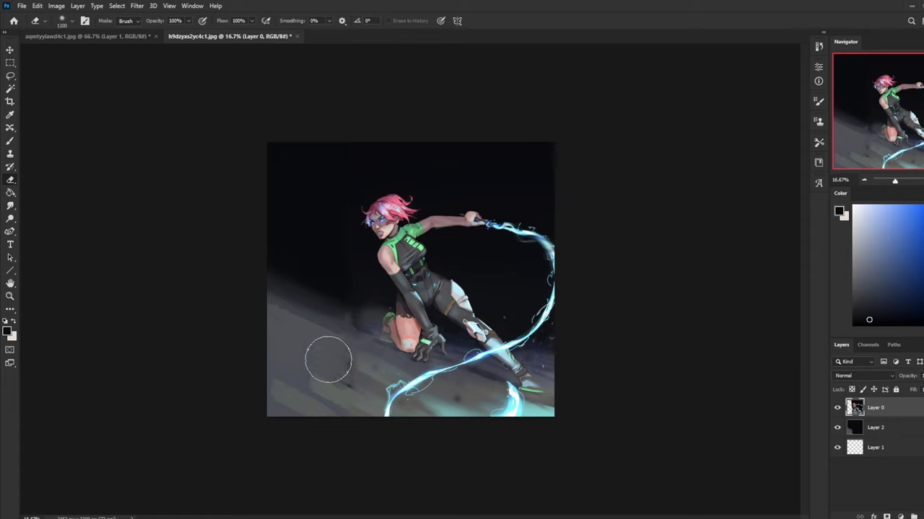
{"action": "key", "text": "bracketright"}
{"action": "key", "text": "bracketright"}
{"action": "key", "text": "bracketright"}
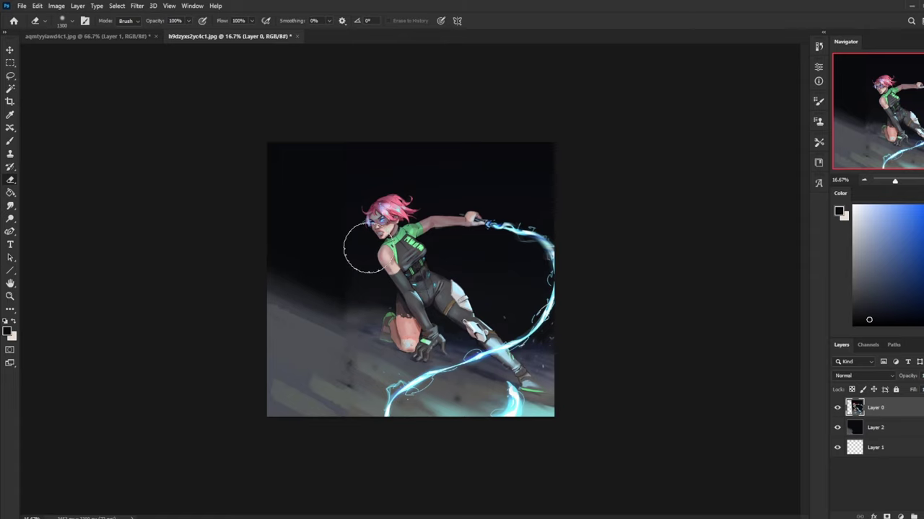
- Paint over the seam on Layer 0 with sampled dark tones where the floor meets the backdrop
{"action": "key", "text": "b"}
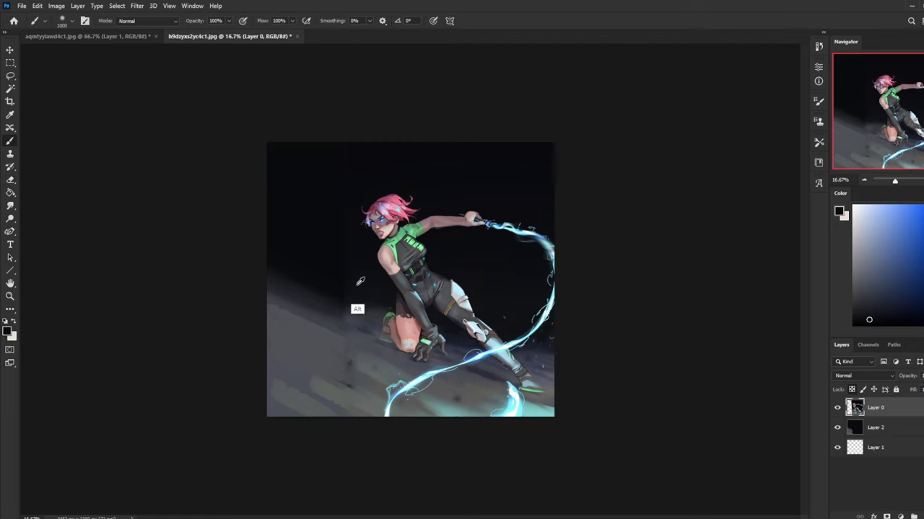
{"action": "left_click", "coordinate": [342, 329], "text": "alt"}
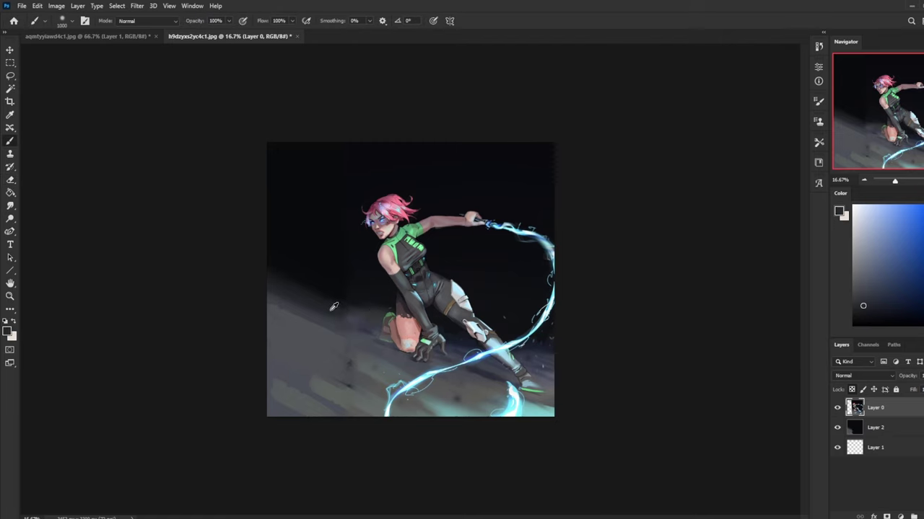
{"action": "left_click", "coordinate": [360, 294], "text": "alt"}
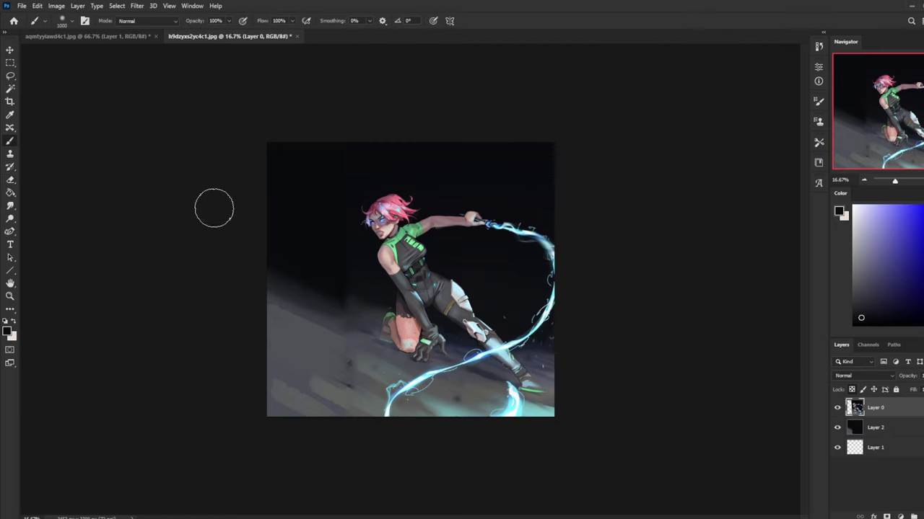
{"action": "left_click", "coordinate": [354, 314], "text": "alt"}
{"action": "left_click_drag", "start_coordinate": [299, 287], "coordinate": [343, 290]}
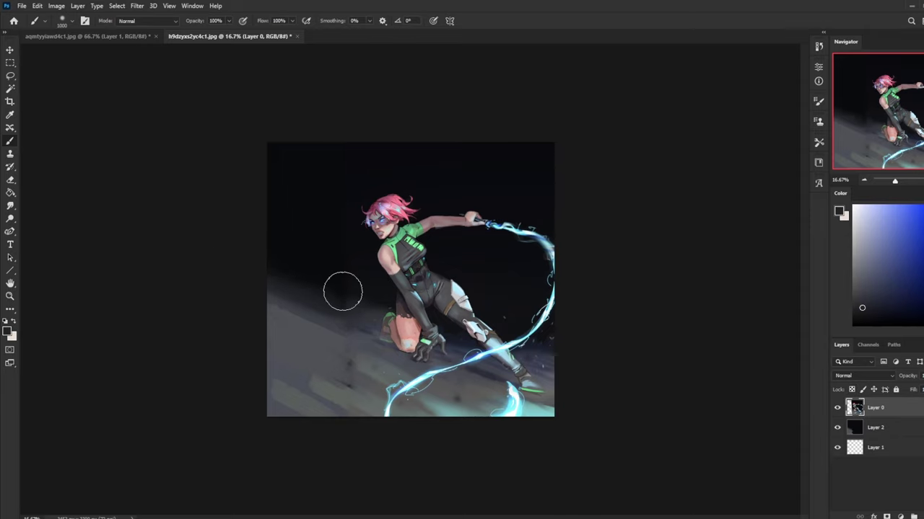
- Smooth the gradient between floor and backdrop beside the figure's knee with further sampled greys and near-blacks on Layer 0
{"action": "left_click", "coordinate": [352, 305], "text": "alt"}
{"action": "left_click", "coordinate": [360, 323], "text": "alt"}
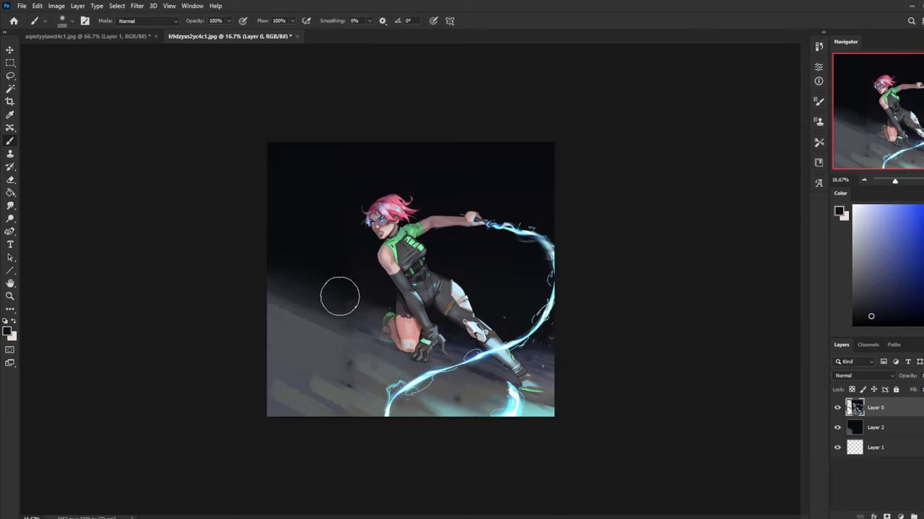
{"action": "left_click", "coordinate": [357, 306], "text": "alt"}
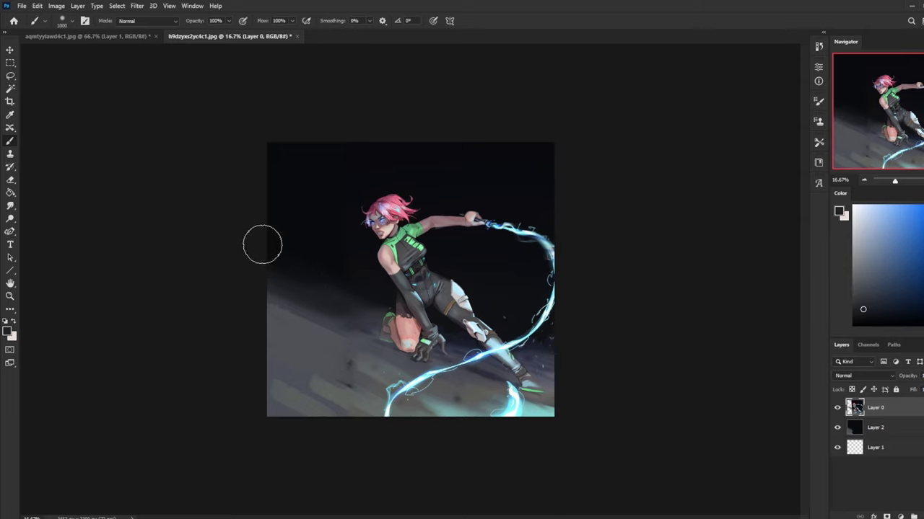
{"action": "left_click", "coordinate": [367, 289], "text": "alt"}
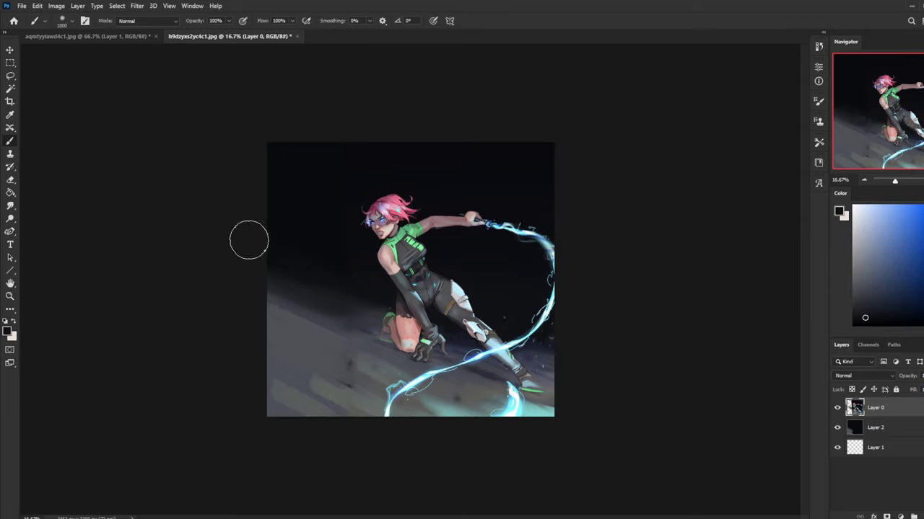
{"action": "left_click", "coordinate": [314, 259], "text": "alt"}
{"action": "left_click", "coordinate": [332, 328], "text": "alt"}
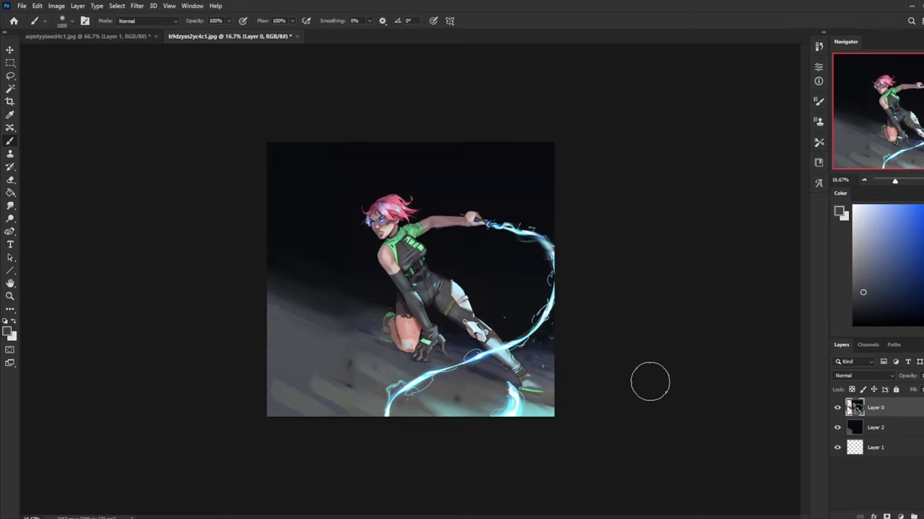
- Change the brush to a textured tip at 300 px and switch to the purple portrait document
{"action": "right_click", "coordinate": [418, 326]}
{"action": "double_click", "coordinate": [463, 382]}
{"action": "key", "text": "]"}
{"action": "left_click", "coordinate": [124, 37]}
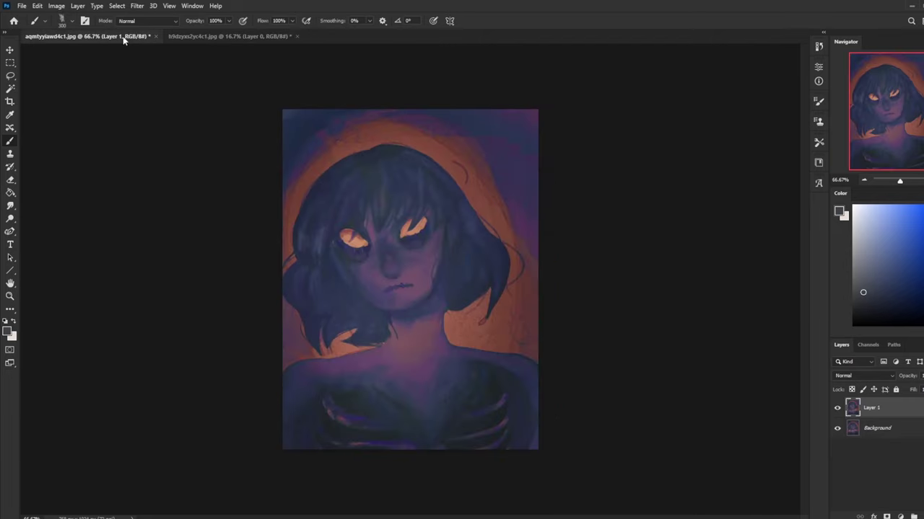
- Switch to the pink-haired fighter document and add textured grey strokes to its left floor on Layer 0, varying the brush size up to 700 px
{"action": "left_click", "coordinate": [219, 35]}
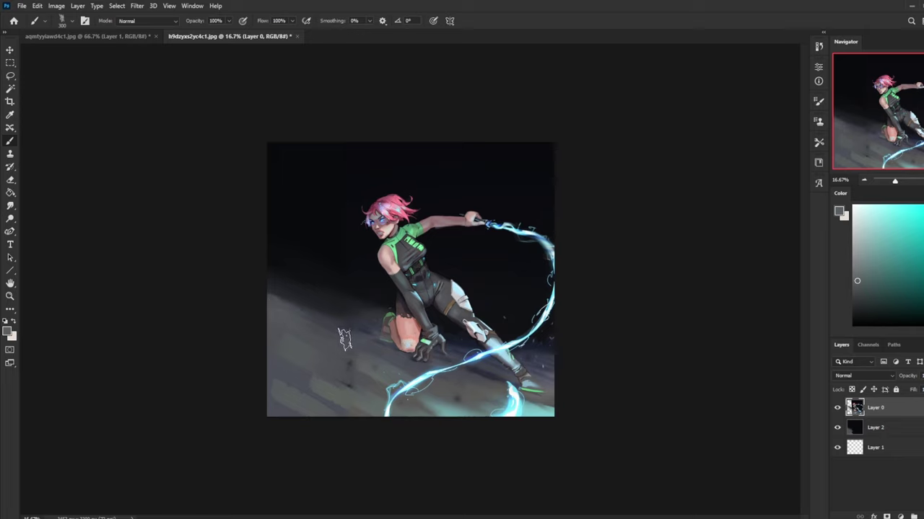
{"action": "key", "text": "bracketright"}
{"action": "key", "text": "bracketright"}
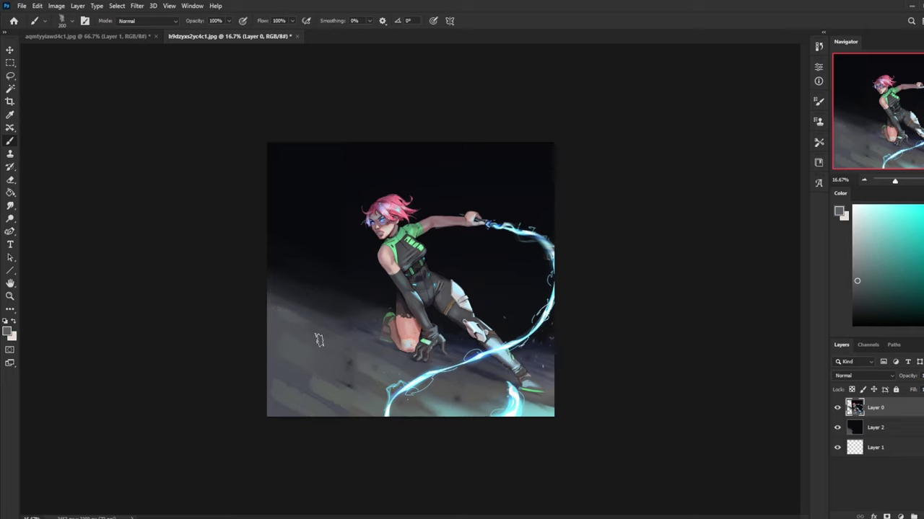
{"action": "key", "text": "bracketleft"}
{"action": "key", "text": "bracketleft"}
{"action": "key", "text": "bracketleft"}
{"action": "key", "text": "bracketleft"}
{"action": "key", "text": "bracketright"}
{"action": "key", "text": "bracketright"}
{"action": "key", "text": "bracketright"}
{"action": "key", "text": "bracketright"}
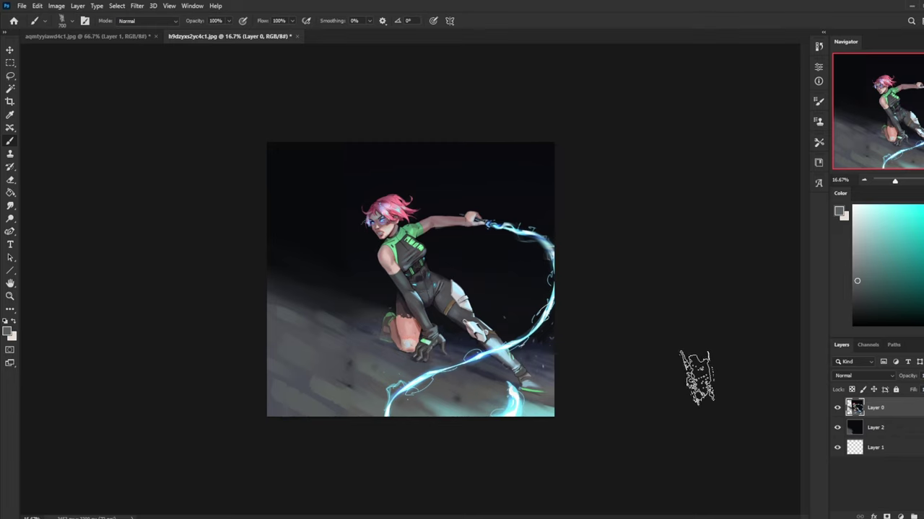
- Lasso the painted floor area on the left, keeping clear of the figure's knee and the whip
{"action": "key", "text": "l"}
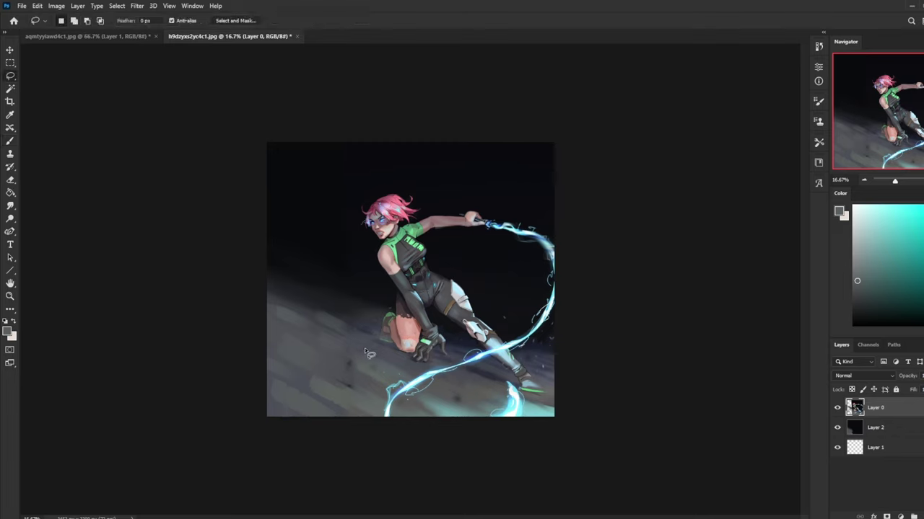
{"action": "mouse_move", "coordinate": [384, 390]}
{"action": "left_mouse_down"}
{"action": "mouse_move", "coordinate": [166, 322]}
{"action": "mouse_move", "coordinate": [301, 296]}
{"action": "mouse_move", "coordinate": [363, 326]}
{"action": "left_mouse_up"}
{"action": "left_click", "coordinate": [139, 7]}
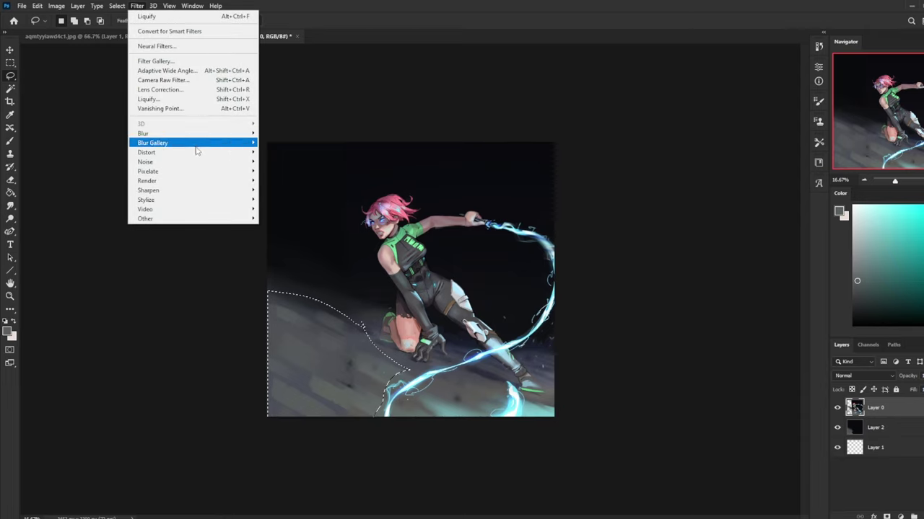
{"action": "mouse_move", "coordinate": [190, 195]}
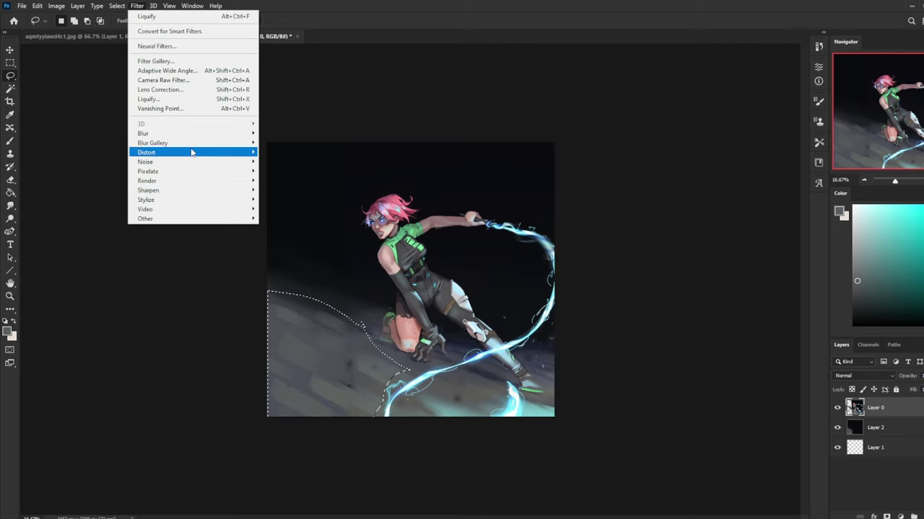
{"action": "mouse_move", "coordinate": [195, 136]}
{"action": "left_click", "coordinate": [292, 189]}
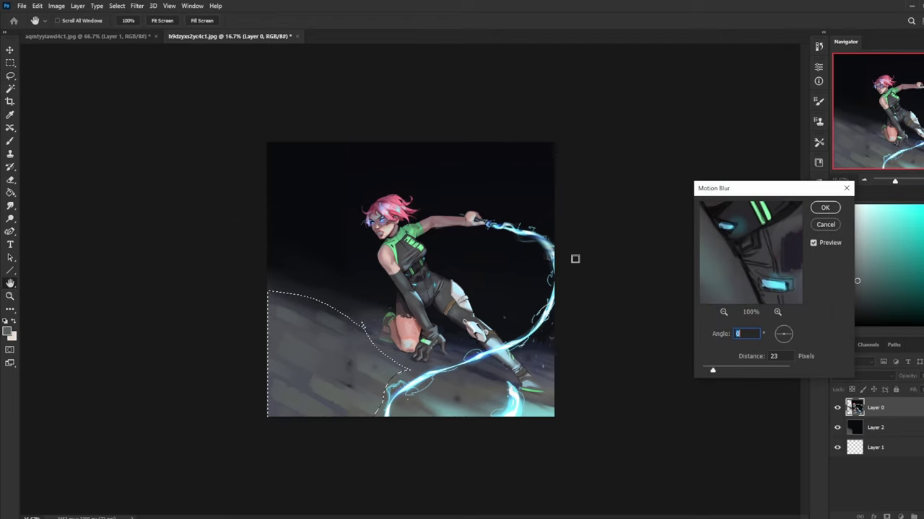
{"action": "left_click_drag", "start_coordinate": [794, 339], "coordinate": [795, 340]}
{"action": "left_click_drag", "start_coordinate": [712, 370], "coordinate": [719, 370]}
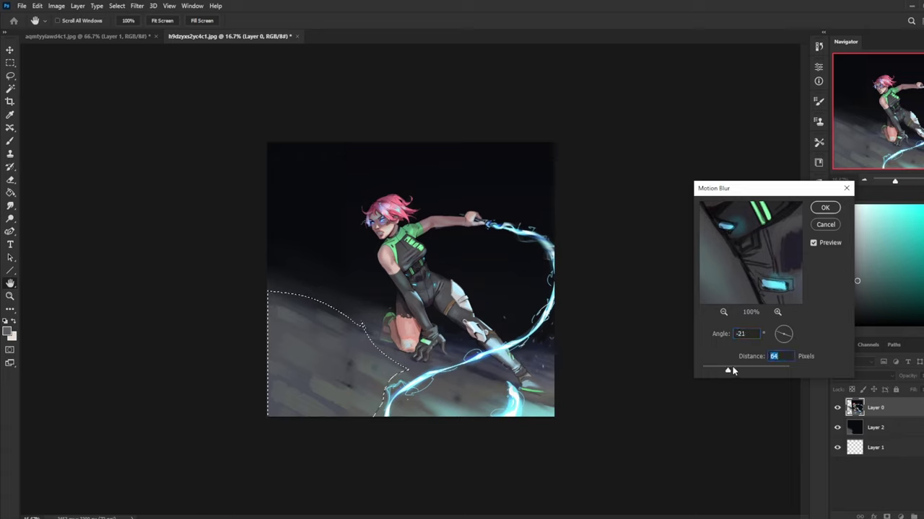
{"action": "left_click", "coordinate": [825, 224]}
- Merge Layer 0 down into Layer 2 and soften the selected floor area with a Gaussian Blur
{"action": "right_click", "coordinate": [895, 408]}
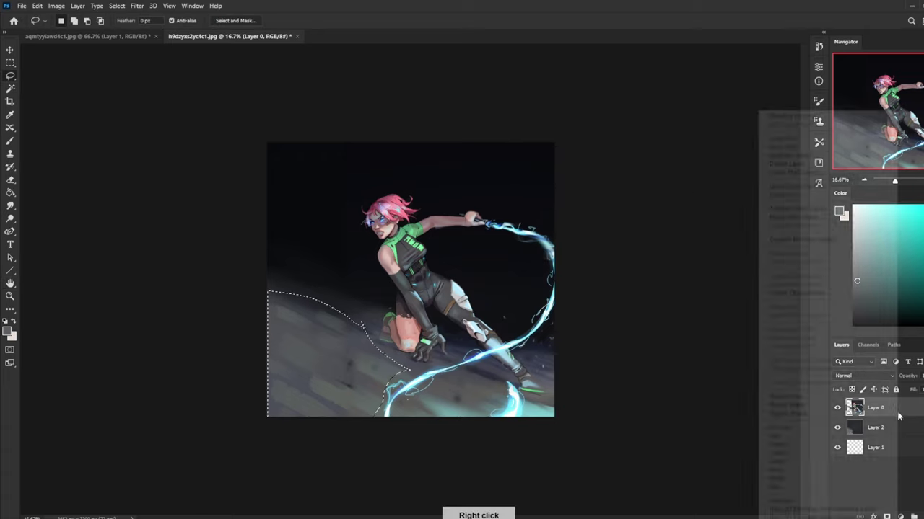
{"action": "left_click", "coordinate": [794, 397]}
{"action": "left_click", "coordinate": [137, 6]}
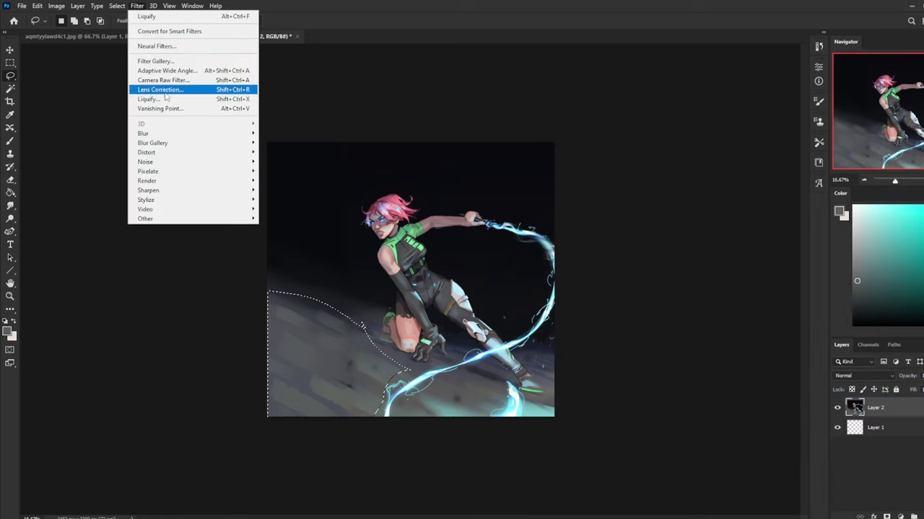
{"action": "mouse_move", "coordinate": [190, 133]}
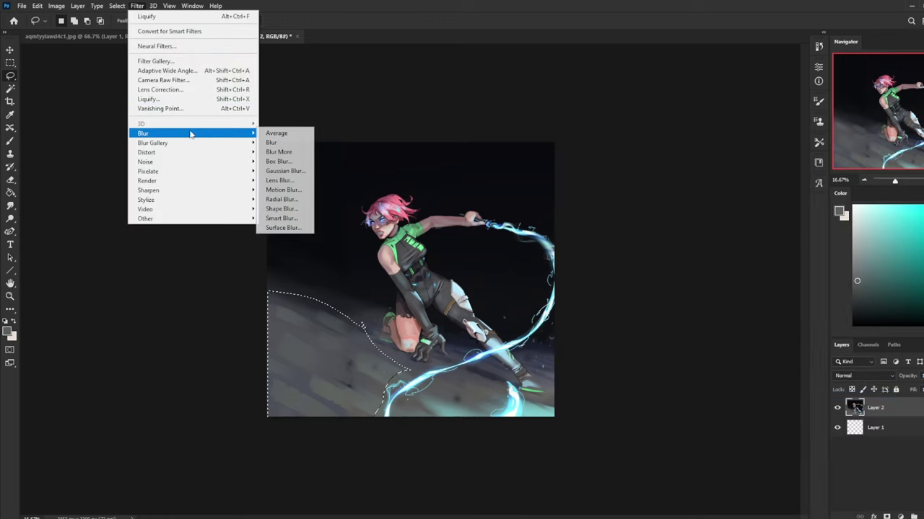
{"action": "left_click", "coordinate": [298, 172]}
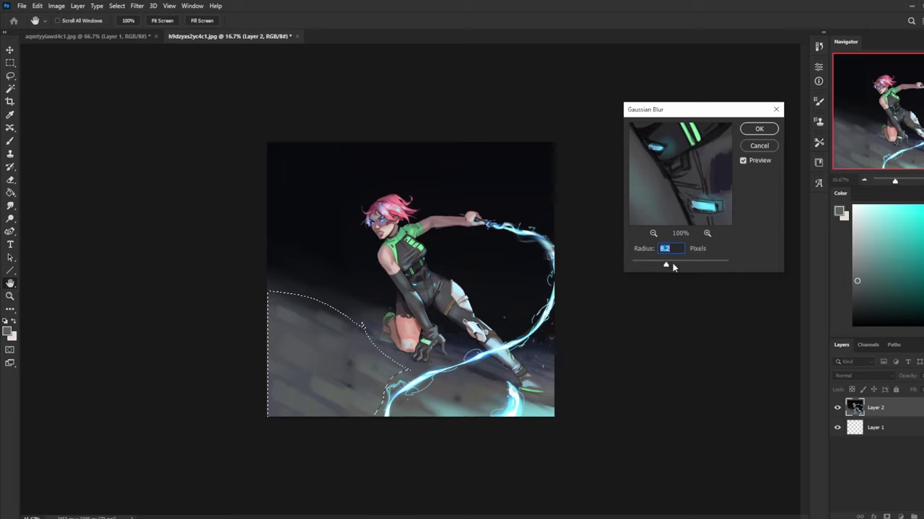
{"action": "left_click_drag", "start_coordinate": [673, 267], "coordinate": [668, 266]}
{"action": "left_click", "coordinate": [759, 130]}
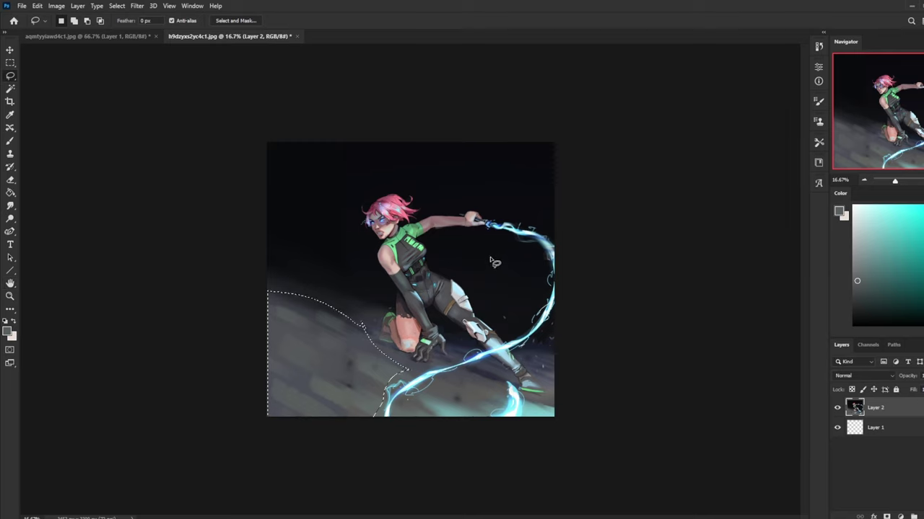
- Crop strips off the image's upper and lower edges while keeping its full width
{"action": "key", "text": "b"}
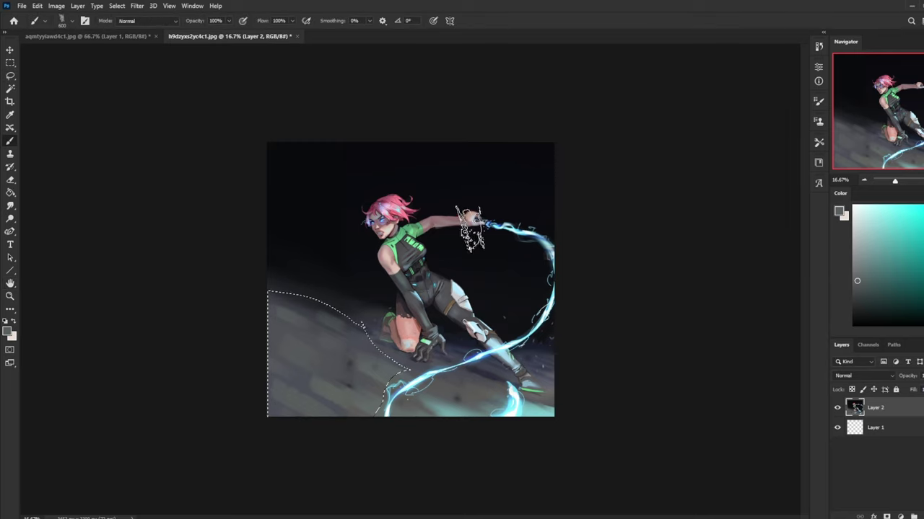
{"action": "key", "text": "c"}
{"action": "mouse_move", "coordinate": [269, 167]}
{"action": "left_mouse_down"}
{"action": "mouse_move", "coordinate": [651, 448]}
{"action": "mouse_move", "coordinate": [671, 392]}
{"action": "mouse_move", "coordinate": [669, 401]}
{"action": "left_mouse_up"}
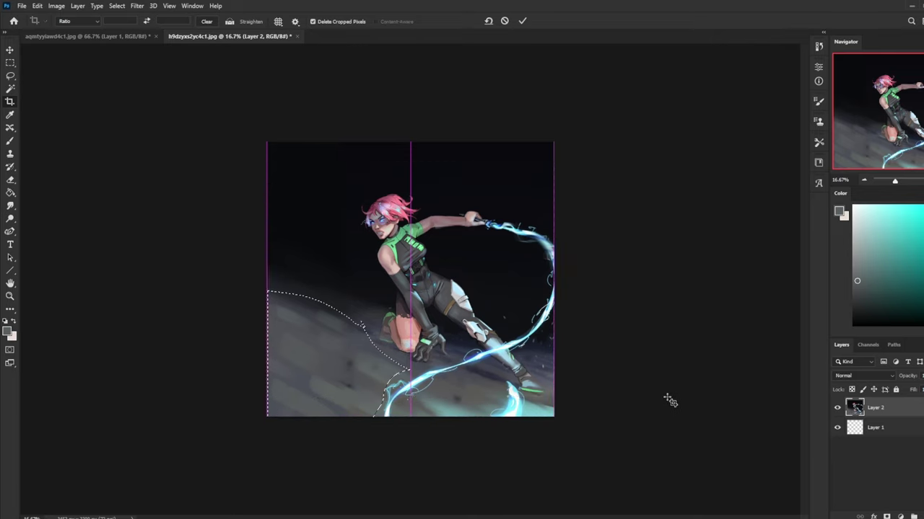
{"action": "key", "text": "Return"}
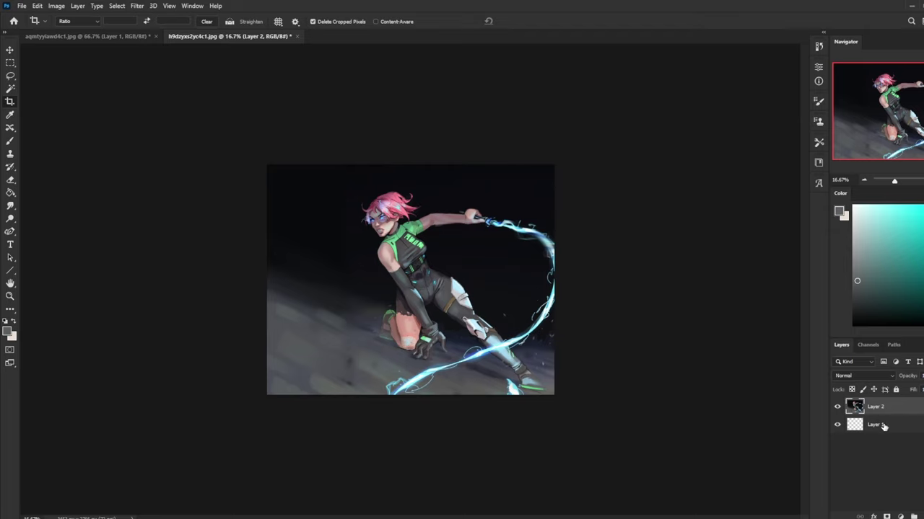
- Copy the swept-back pink hair to its own layer, rotate it upright and place it above the forehead
{"action": "key", "text": "l"}
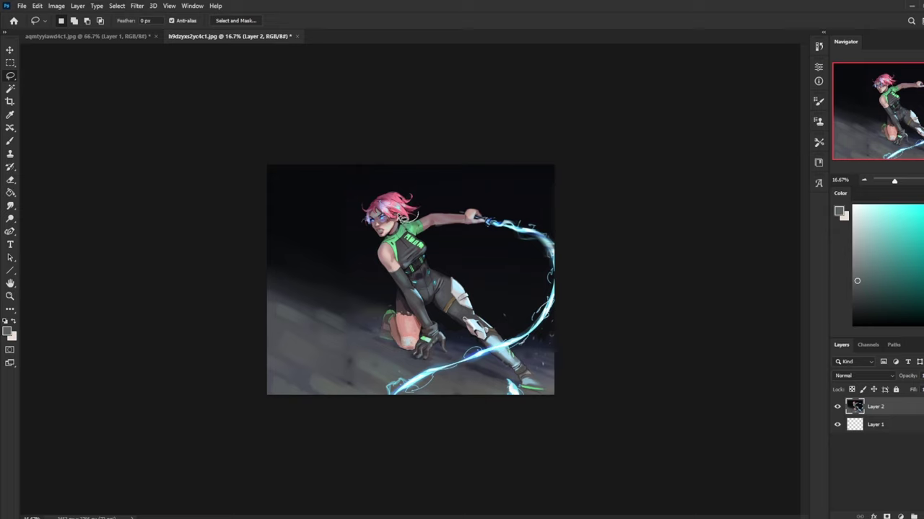
{"action": "mouse_move", "coordinate": [399, 217]}
{"action": "left_mouse_down"}
{"action": "mouse_move", "coordinate": [380, 193]}
{"action": "mouse_move", "coordinate": [413, 192]}
{"action": "mouse_move", "coordinate": [424, 215]}
{"action": "left_mouse_up"}
{"action": "key", "text": "ctrl+j"}
{"action": "key", "text": "v"}
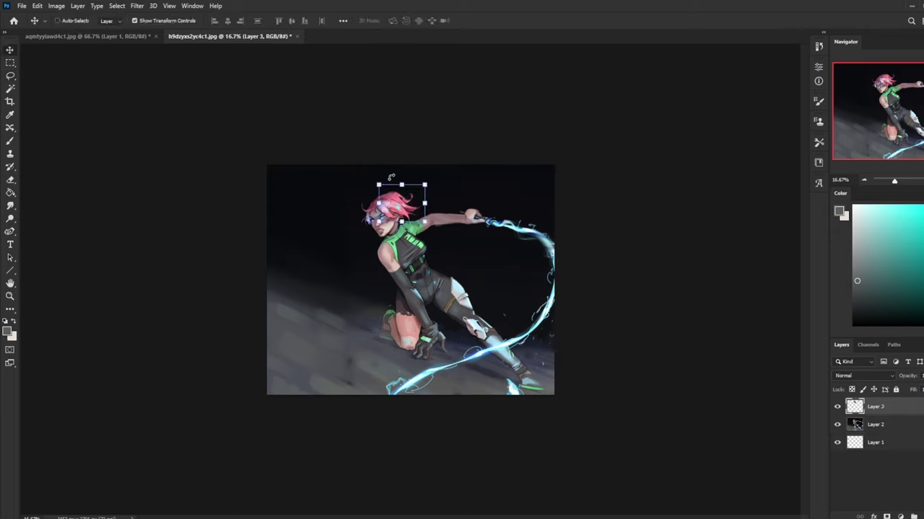
{"action": "left_click_drag", "start_coordinate": [404, 177], "coordinate": [380, 174]}
{"action": "left_click_drag", "start_coordinate": [351, 203], "coordinate": [357, 195]}
{"action": "left_click", "coordinate": [494, 20]}
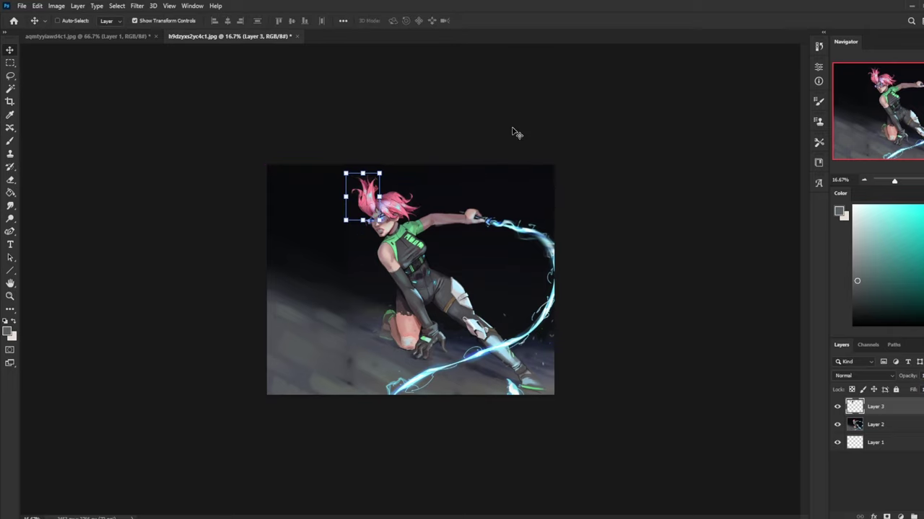
- Duplicate the hair piece, flip it vertically, scale it to 97.85%, rotate it to about -110° and place it over the crown
{"action": "key", "text": "ctrl+c"}
{"action": "key", "text": "ctrl+v"}
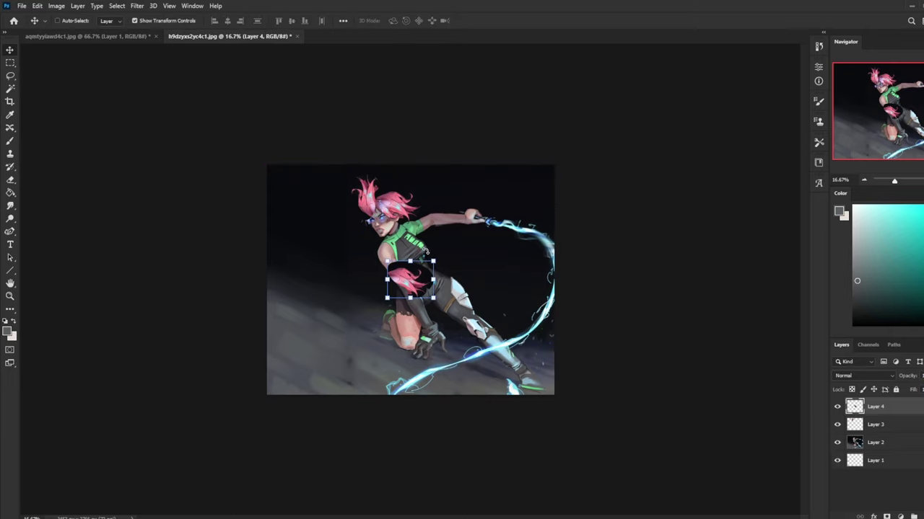
{"action": "right_click", "coordinate": [434, 283]}
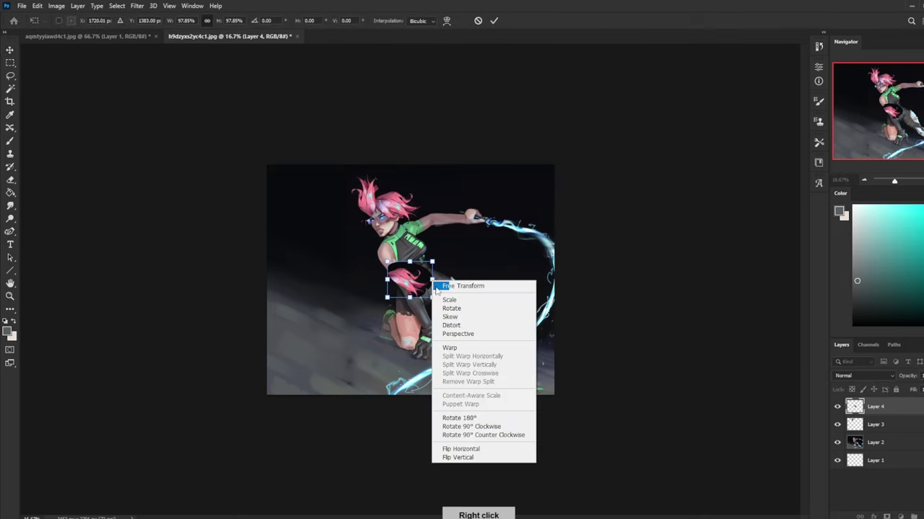
{"action": "left_click", "coordinate": [457, 457]}
{"action": "left_click_drag", "start_coordinate": [437, 260], "coordinate": [437, 346]}
{"action": "left_click_drag", "start_coordinate": [416, 284], "coordinate": [394, 186]}
{"action": "left_click_drag", "start_coordinate": [391, 152], "coordinate": [372, 154]}
{"action": "left_click_drag", "start_coordinate": [391, 188], "coordinate": [389, 205]}
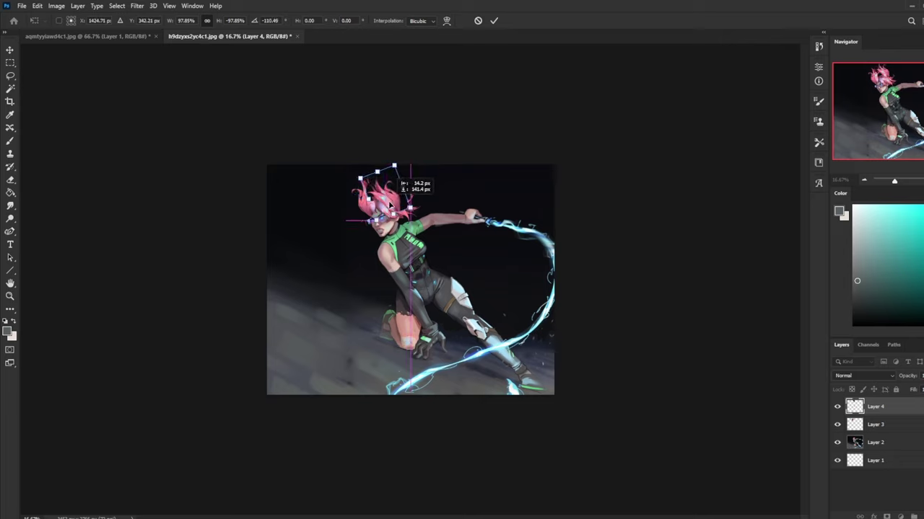
{"action": "left_click", "coordinate": [494, 20]}
- Hide the two copied hair layers, Layer 4 and Layer 3, and make Layer 2 active
{"action": "key", "text": "e"}
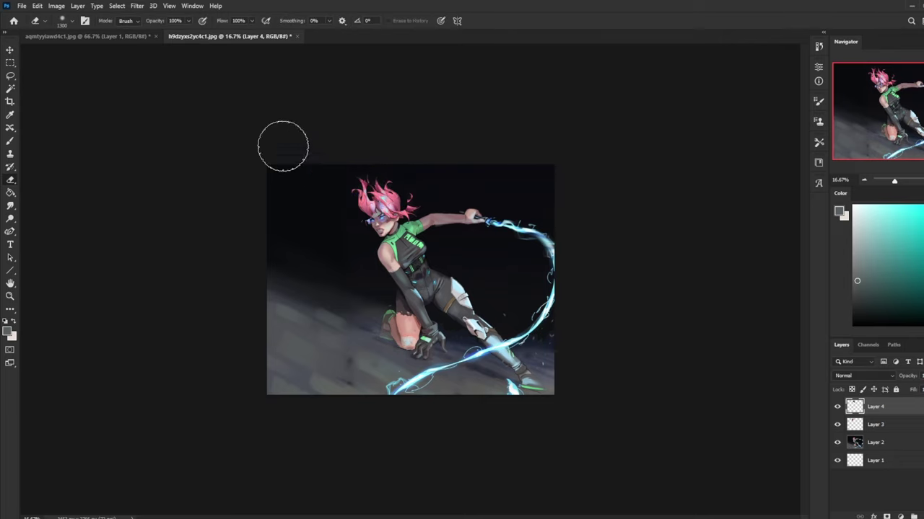
{"action": "left_click", "coordinate": [13, 89]}
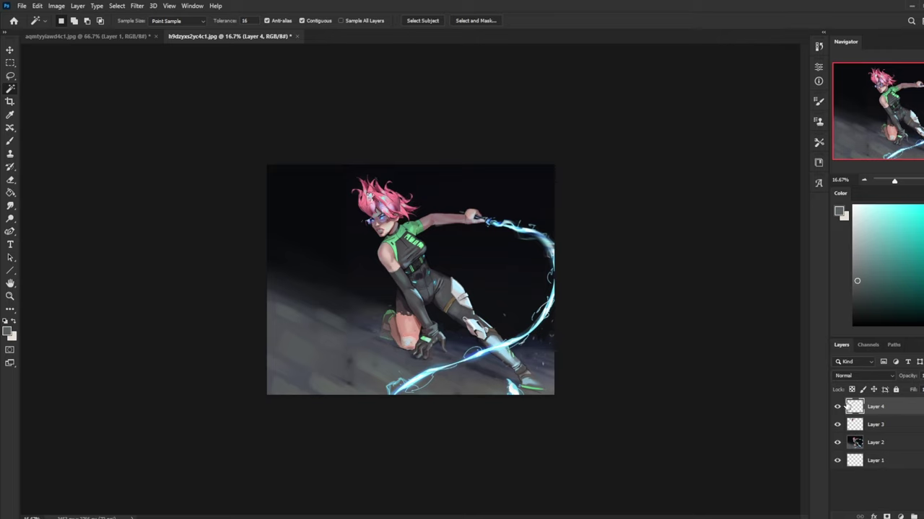
{"action": "left_click_drag", "start_coordinate": [837, 407], "coordinate": [837, 425]}
{"action": "left_click", "coordinate": [872, 443]}
- Remove the hair spikes behind the head on Layer 2 by painting sampled near-black inside a lassoed area, and clear the selection
{"action": "key", "text": "b"}
{"action": "left_click", "coordinate": [417, 201], "text": "alt"}
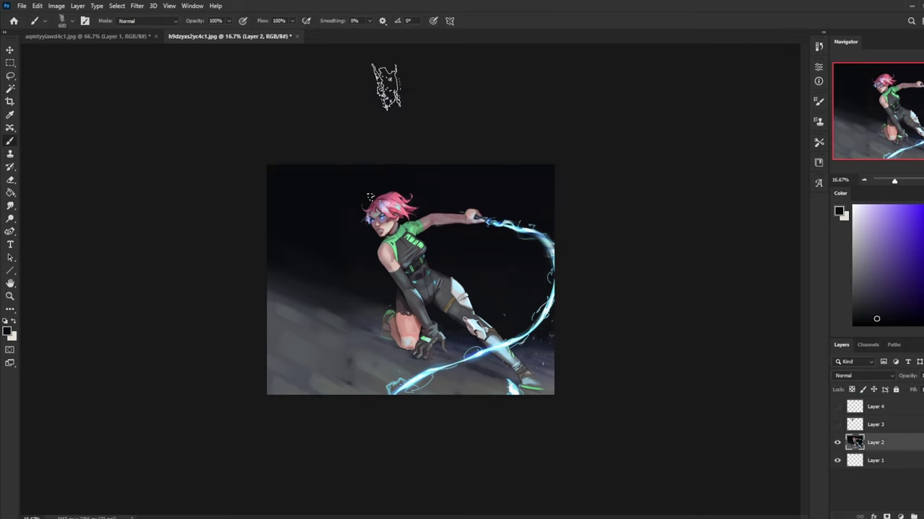
{"action": "key", "text": "ctrl+d"}
{"action": "key", "text": "l"}
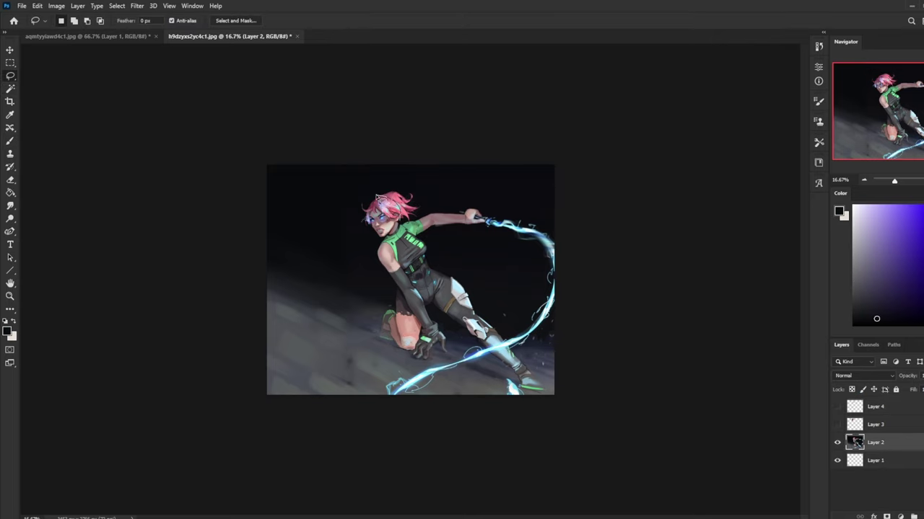
{"action": "mouse_move", "coordinate": [422, 209]}
{"action": "left_mouse_down"}
{"action": "mouse_move", "coordinate": [416, 221]}
{"action": "mouse_move", "coordinate": [401, 220]}
{"action": "mouse_move", "coordinate": [399, 208]}
{"action": "left_mouse_up"}
{"action": "key", "text": "v"}
{"action": "key", "text": "b"}
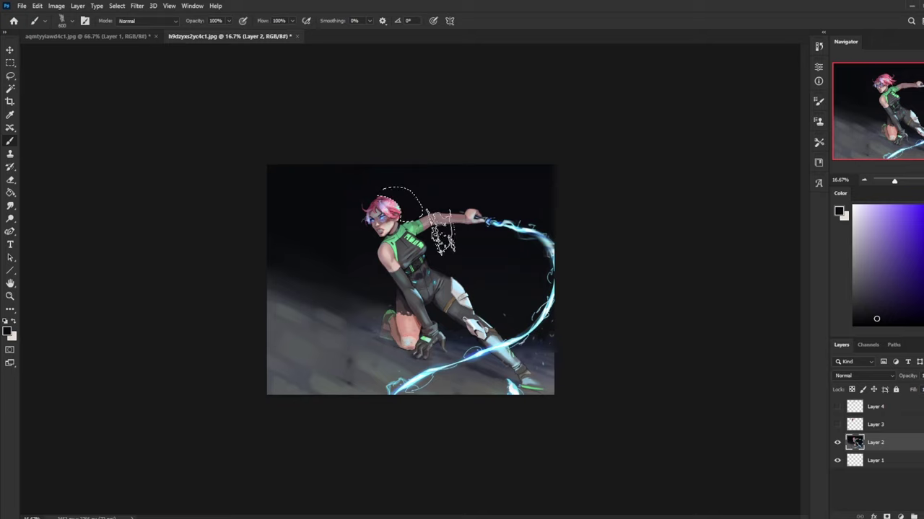
{"action": "right_click", "coordinate": [442, 231]}
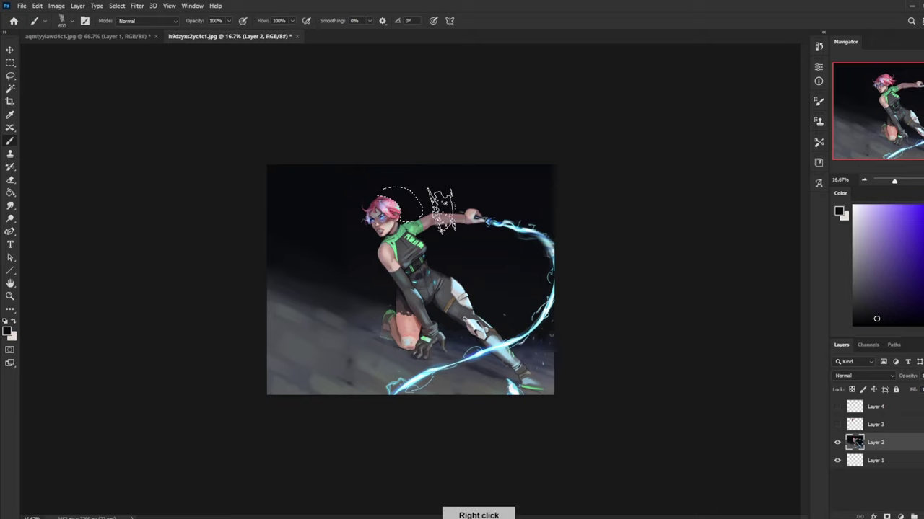
{"action": "key", "text": "m"}
{"action": "left_click", "coordinate": [420, 217]}
{"action": "right_click", "coordinate": [443, 220]}
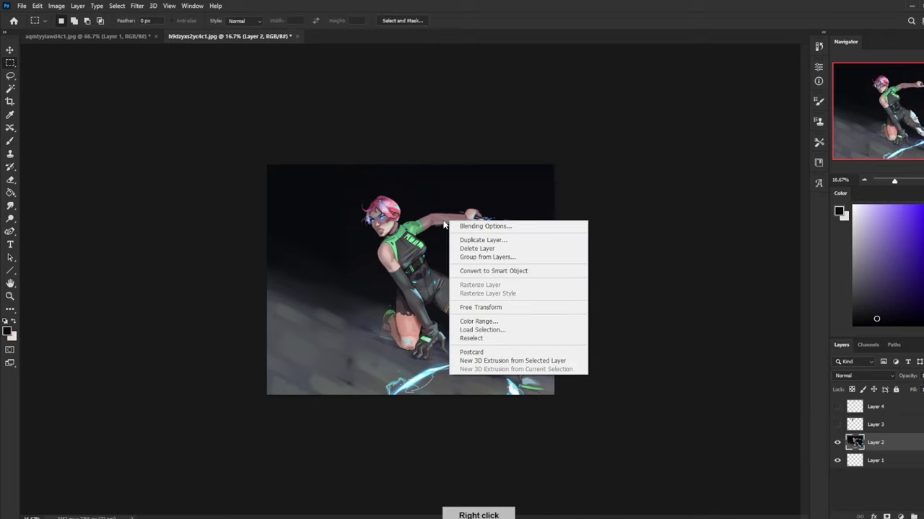
{"action": "left_click", "coordinate": [568, 180]}
- Show Layer 3 and move its upright hair tuft down onto the front of the head
{"action": "left_click", "coordinate": [837, 424]}
{"action": "left_click", "coordinate": [875, 424]}
{"action": "key", "text": "v"}
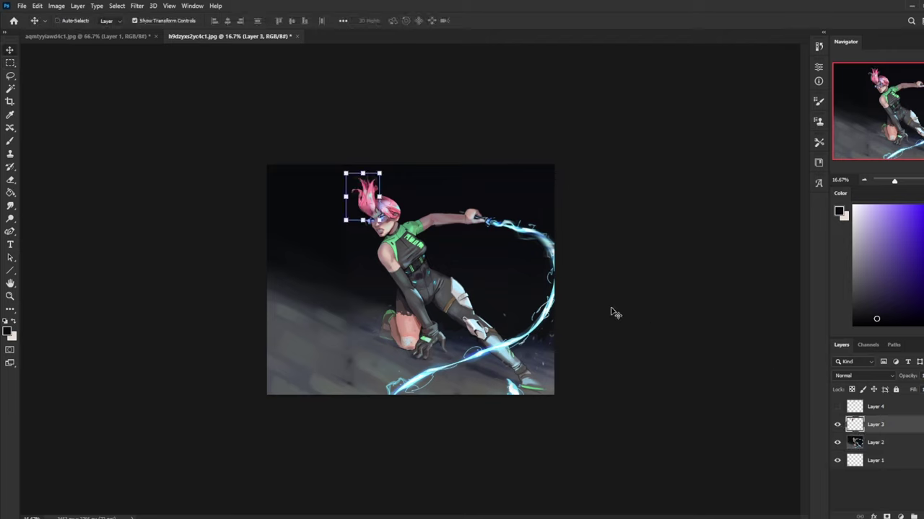
{"action": "left_click_drag", "start_coordinate": [367, 195], "coordinate": [367, 195]}
- Blend the tuft into the face and remaining hair on Layer 3 with a much smaller soft eraser
{"action": "key", "text": "e"}
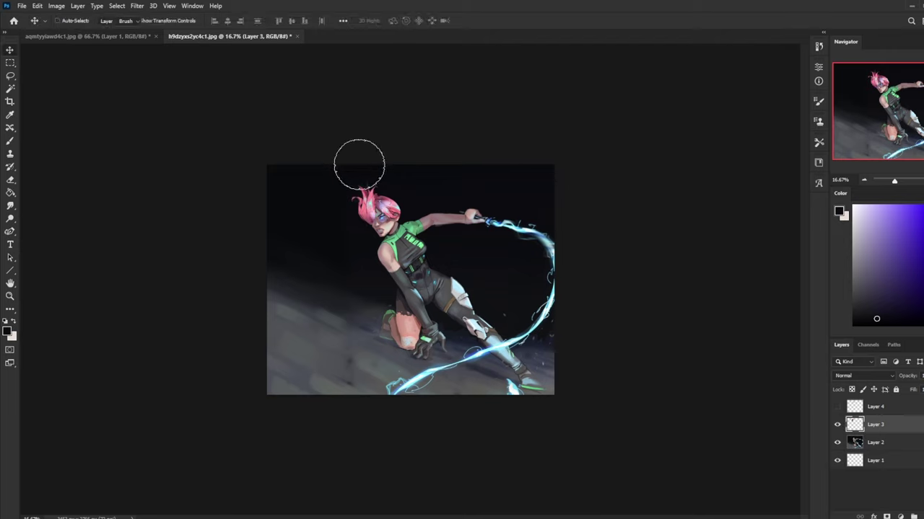
{"action": "key", "text": "bracketleft"}
{"action": "key", "text": "bracketleft"}
{"action": "key", "text": "bracketleft"}
{"action": "key", "text": "bracketleft"}
{"action": "key", "text": "bracketleft"}
{"action": "key", "text": "bracketleft"}
{"action": "key", "text": "bracketleft"}
{"action": "key", "text": "bracketleft"}
{"action": "key", "text": "bracketleft"}
{"action": "key", "text": "bracketleft"}
{"action": "key", "text": "bracketleft"}
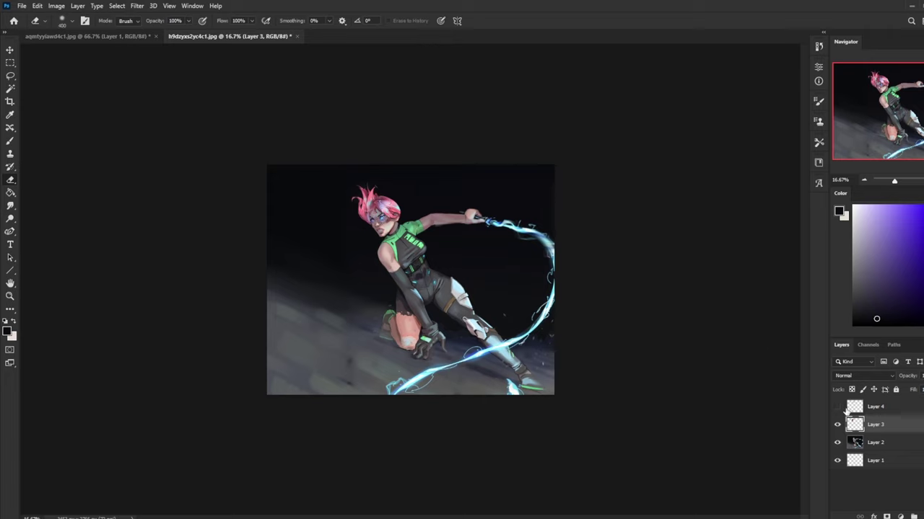
- Show Layer 4, fit its hair piece onto the crown, and clean up the overlapping hair edges on Layers 4 and 3 with a small eraser
{"action": "left_click", "coordinate": [837, 407]}
{"action": "left_click", "coordinate": [875, 407]}
{"action": "key", "text": "v"}
{"action": "key", "text": "b"}
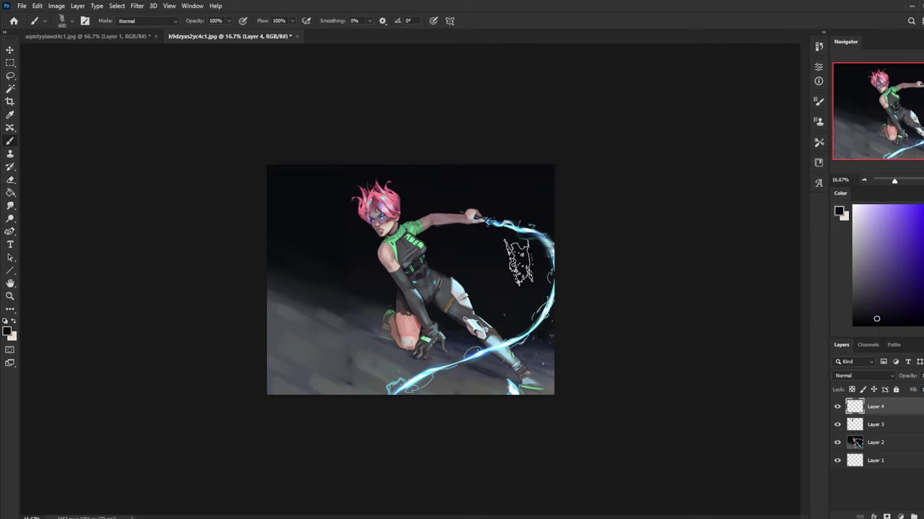
{"action": "key", "text": "e"}
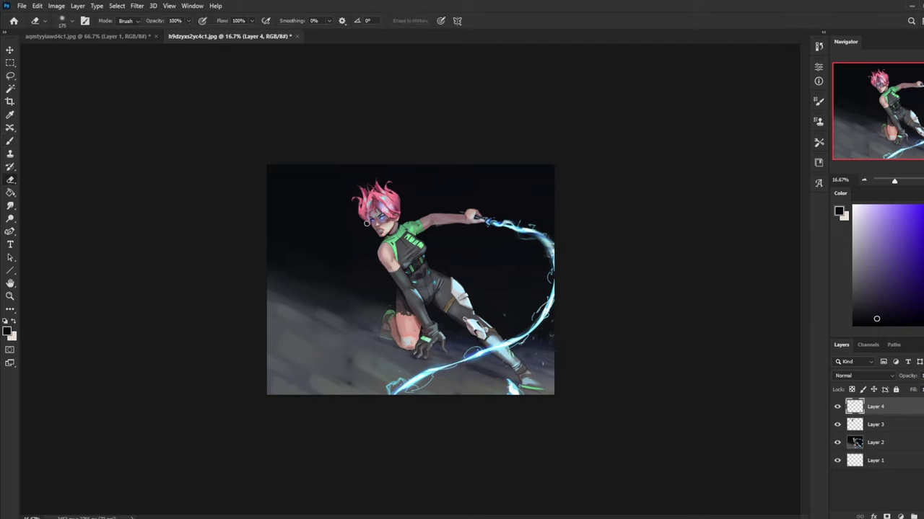
{"action": "left_click", "coordinate": [873, 423]}
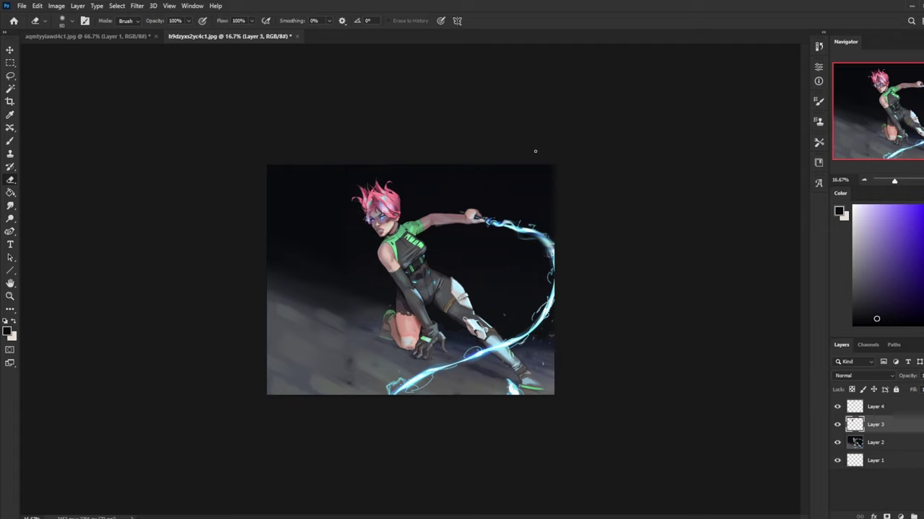
- Lasso a lock beside the front of the face and paint it in sampled pinks on a new layer above Layer 3
{"action": "left_click", "coordinate": [837, 407]}
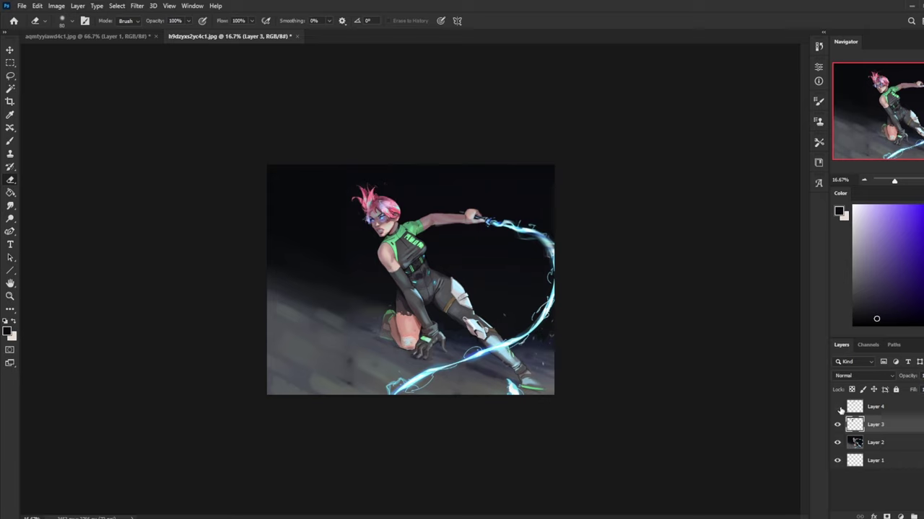
{"action": "left_click", "coordinate": [837, 406]}
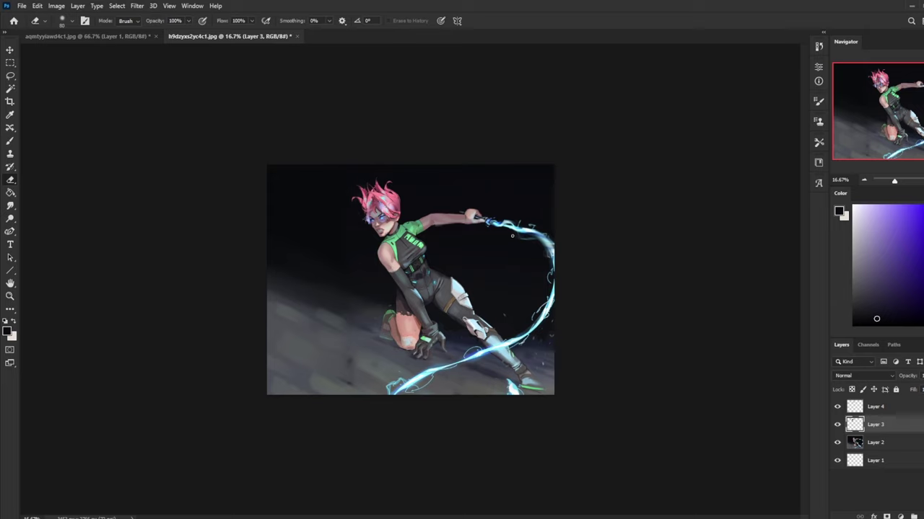
{"action": "key", "text": "l"}
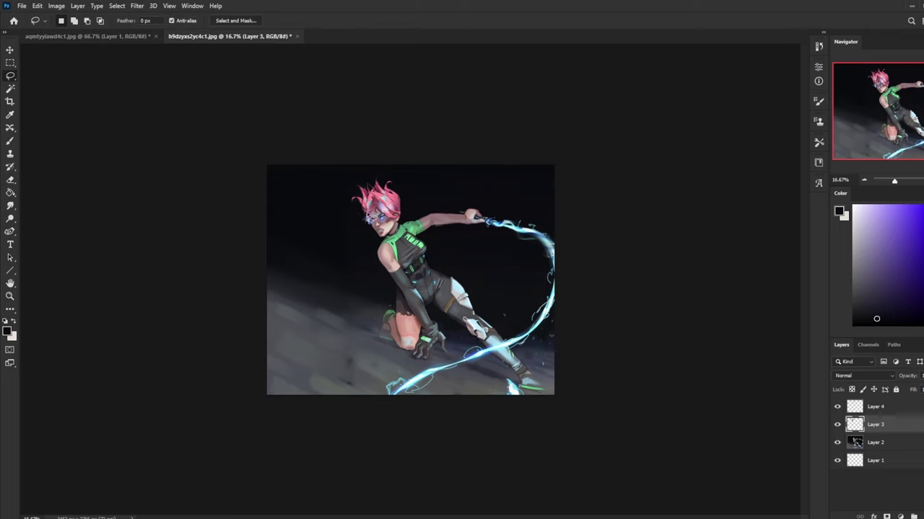
{"action": "mouse_move", "coordinate": [360, 223]}
{"action": "left_mouse_down"}
{"action": "mouse_move", "coordinate": [372, 193]}
{"action": "mouse_move", "coordinate": [406, 211]}
{"action": "mouse_move", "coordinate": [384, 227]}
{"action": "left_mouse_up"}
{"action": "key", "text": "b"}
{"action": "key", "text": "ctrl+shift+alt+n"}
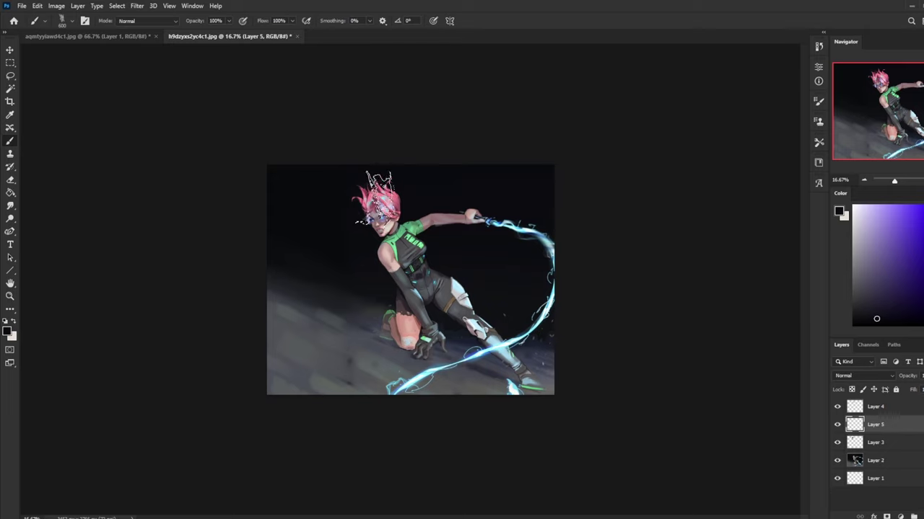
{"action": "left_click", "coordinate": [353, 202], "text": "alt"}
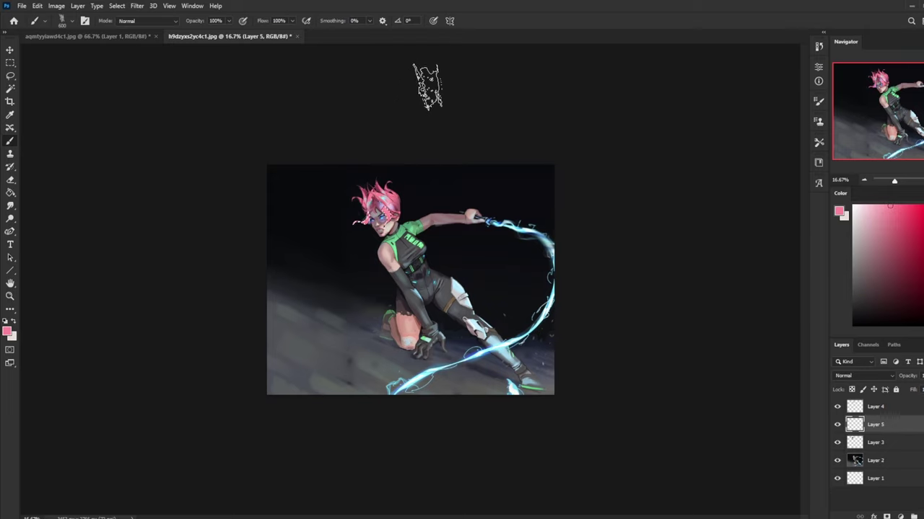
{"action": "left_click", "coordinate": [398, 206], "text": "alt"}
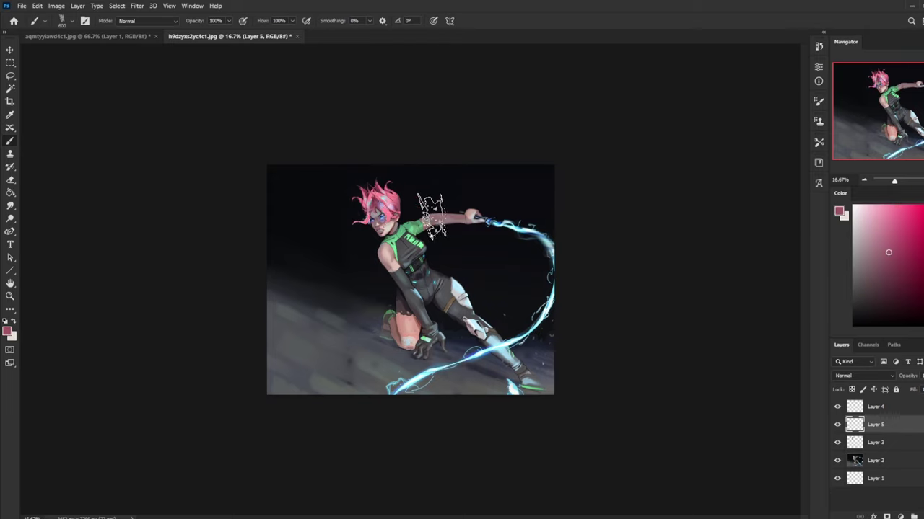
- Refine the new lock on Layer 5 with a 125 px brush, using sampled pinks and near-black with the selection outline hidden
{"action": "key", "text": "bracketleft"}
{"action": "key", "text": "bracketleft"}
{"action": "key", "text": "bracketleft"}
{"action": "key", "text": "bracketleft"}
{"action": "key", "text": "bracketleft"}
{"action": "key", "text": "bracketleft"}
{"action": "key", "text": "ctrl+h"}
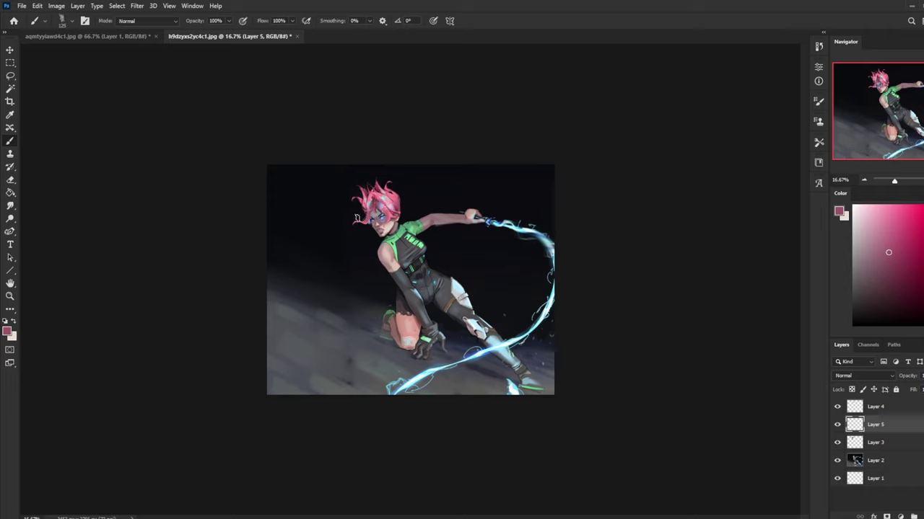
{"action": "left_click", "coordinate": [361, 255], "text": "alt"}
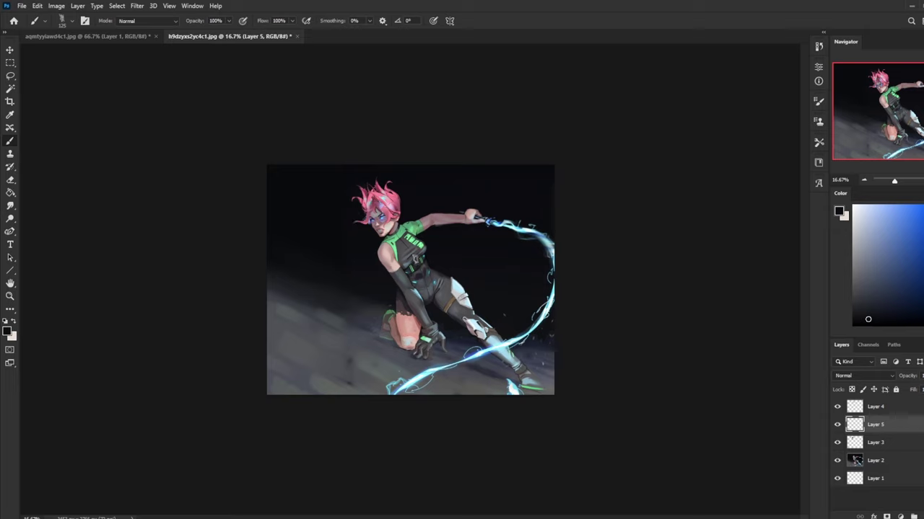
{"action": "left_click", "coordinate": [381, 217], "text": "alt"}
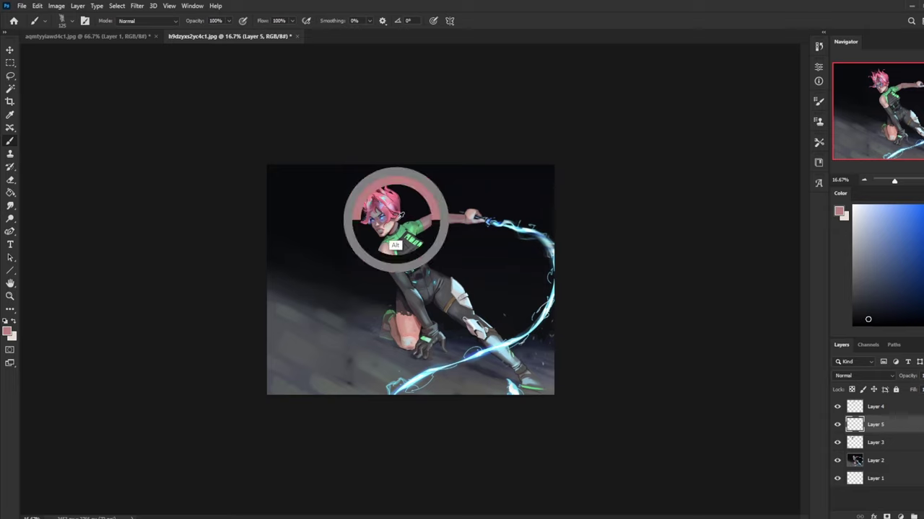
{"action": "left_click", "coordinate": [377, 217], "text": "alt"}
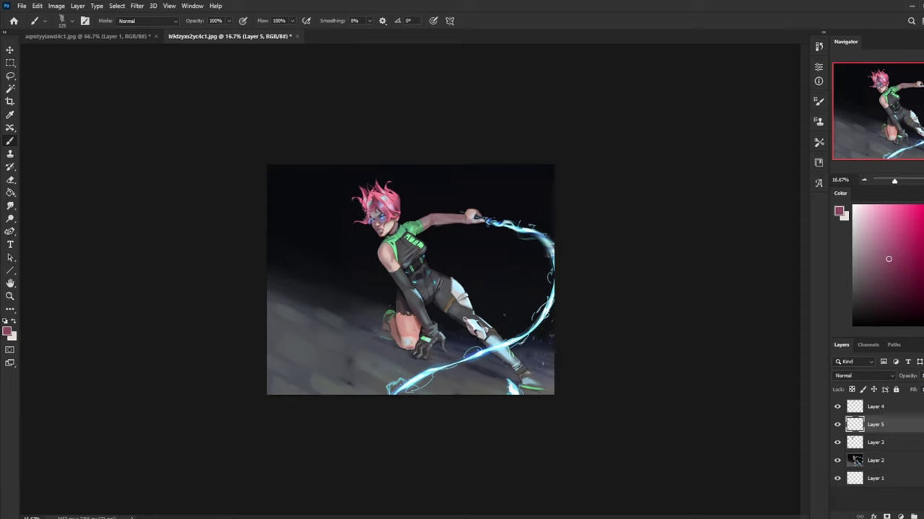
{"action": "left_click", "coordinate": [369, 226], "text": "alt"}
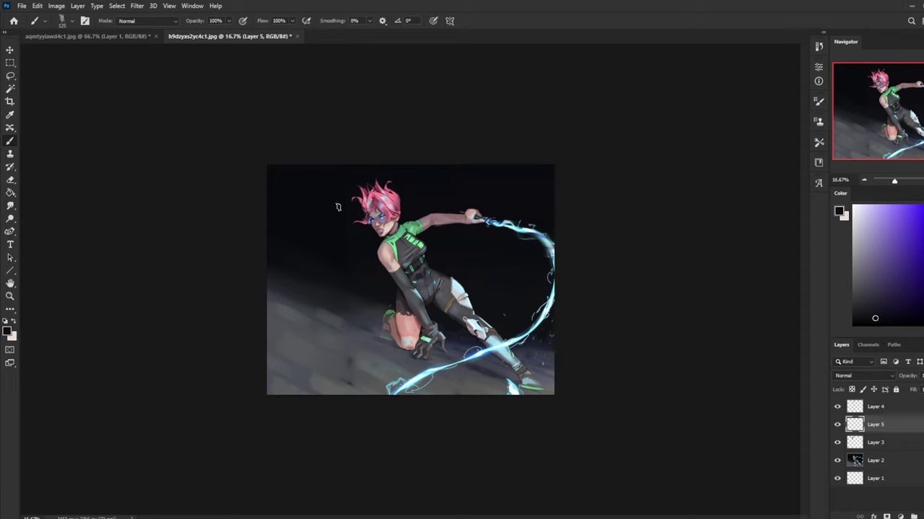
- Merge Layers 5 and 4 down into Layer 3 and flip the canvas horizontally
{"action": "right_click", "coordinate": [886, 427]}
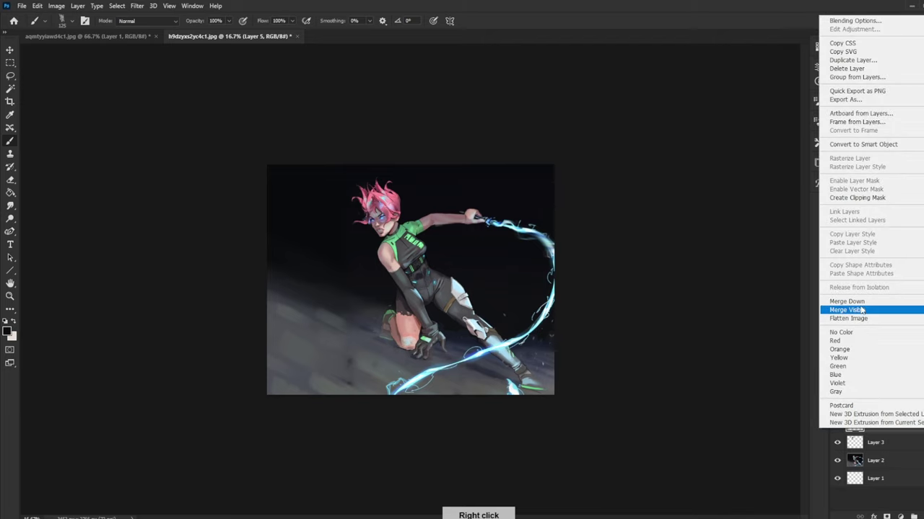
{"action": "left_click", "coordinate": [859, 309]}
{"action": "right_click", "coordinate": [876, 412]}
{"action": "left_click", "coordinate": [765, 394]}
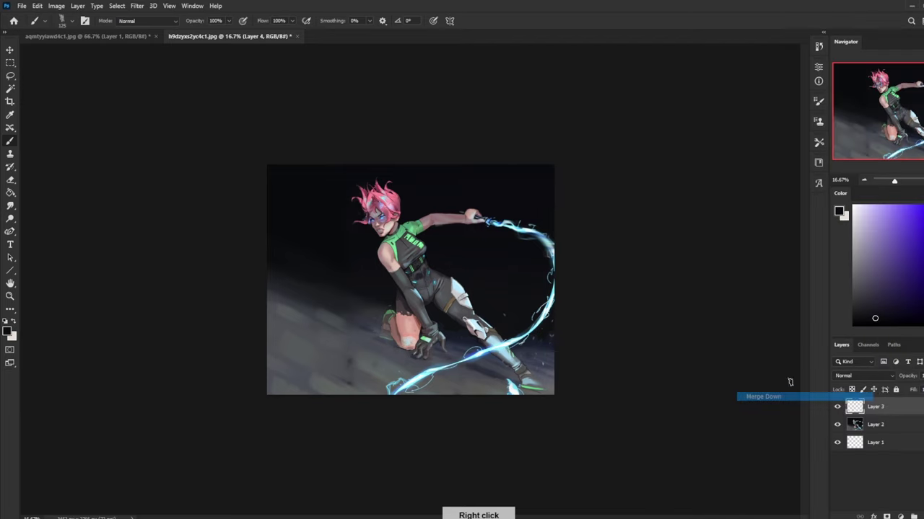
{"action": "key", "text": "ctrl+f"}
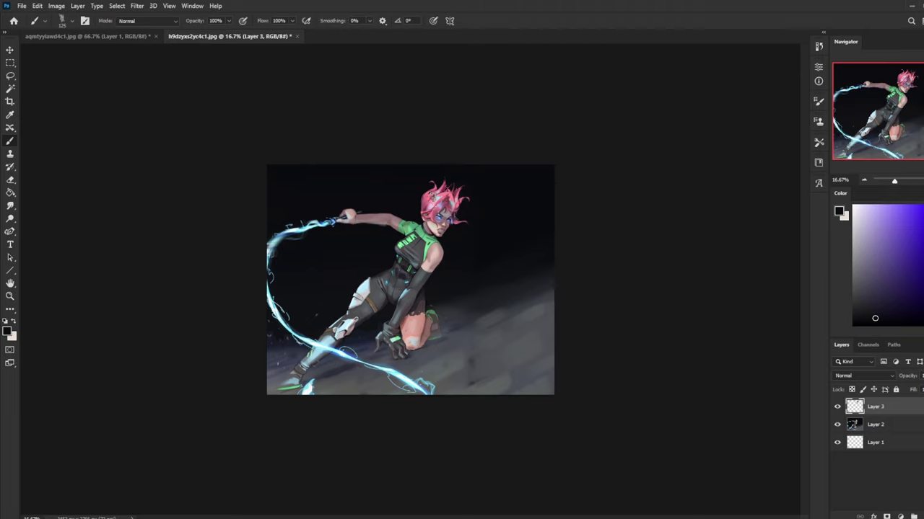
- Trim the hair outline at the back of the head by painting near-black around it in a lassoed area, and clear the selection
{"action": "key", "text": "l"}
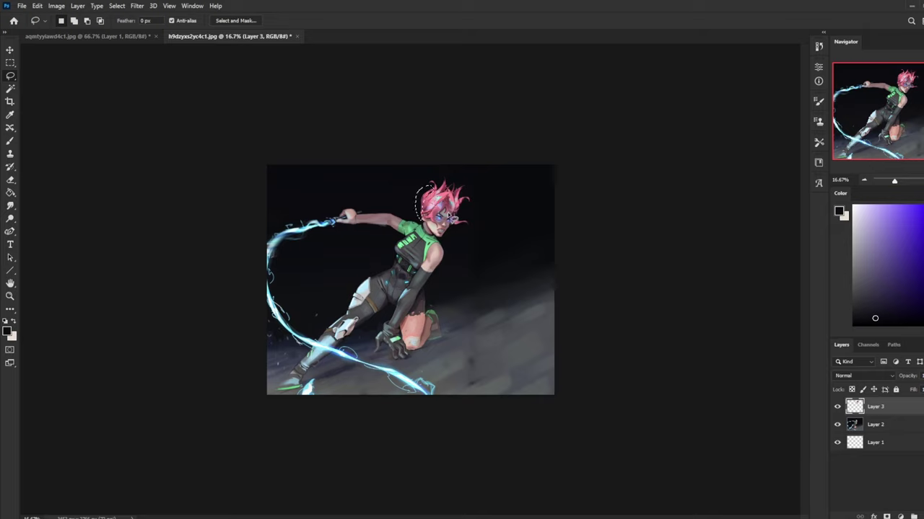
{"action": "key", "text": "b"}
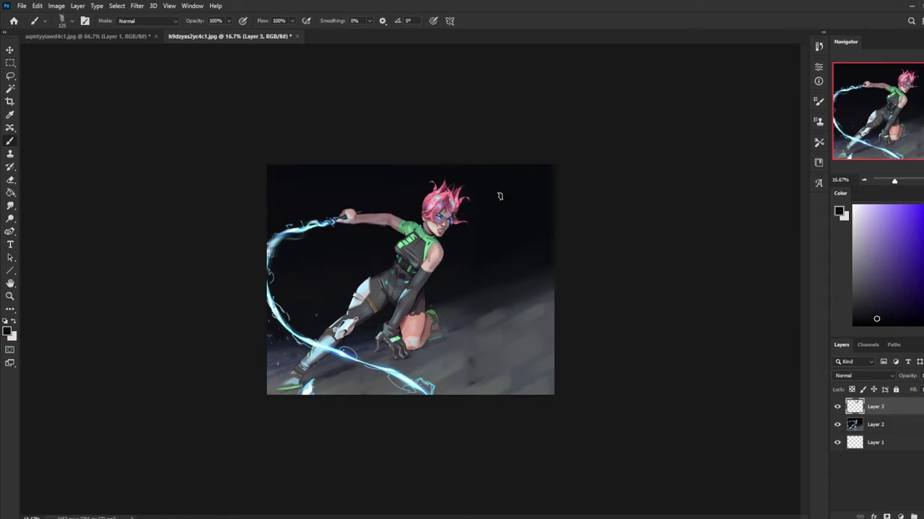
{"action": "key", "text": "m"}
{"action": "right_click", "coordinate": [487, 218]}
{"action": "left_click", "coordinate": [319, 136]}
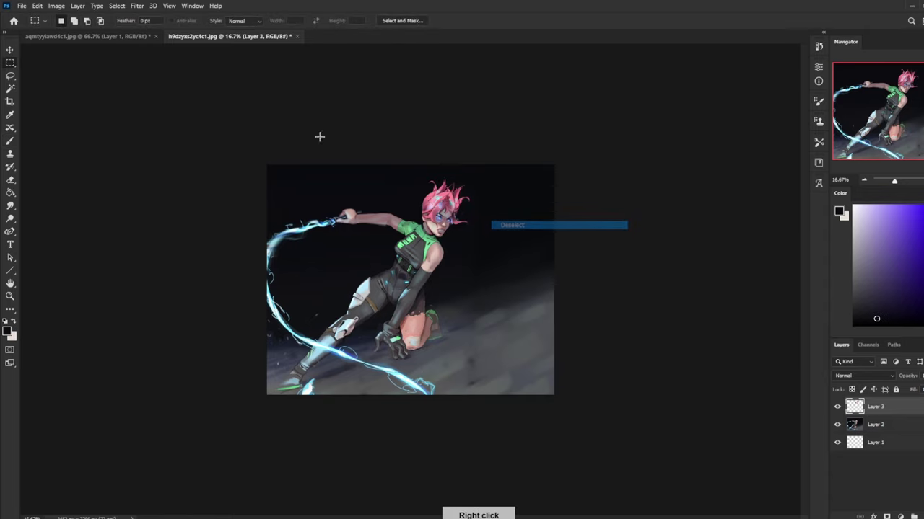
- Liquify Layer 3 with a size 600 brush, pushing the front hair spikes upward
{"action": "left_click", "coordinate": [140, 6]}
{"action": "left_click", "coordinate": [160, 100]}
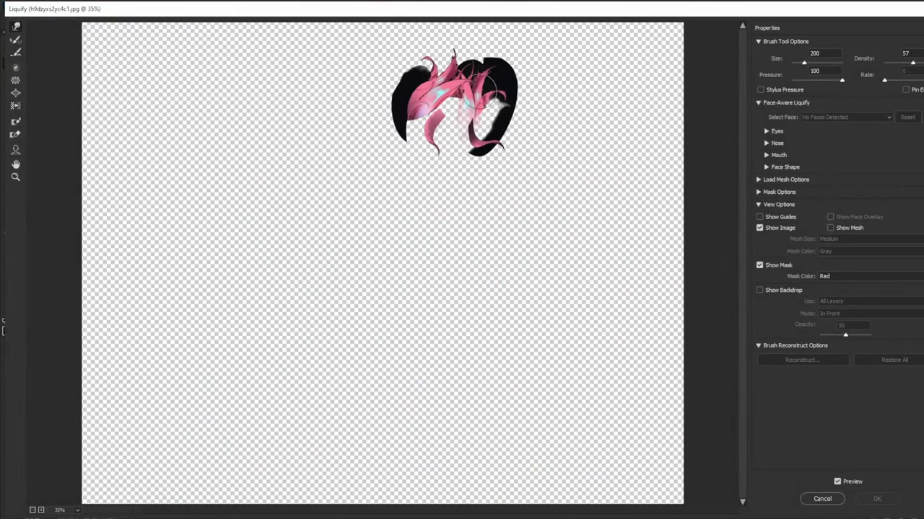
{"action": "key", "text": "bracketright"}
{"action": "key", "text": "bracketright"}
{"action": "left_click_drag", "start_coordinate": [474, 75], "coordinate": [479, 59]}
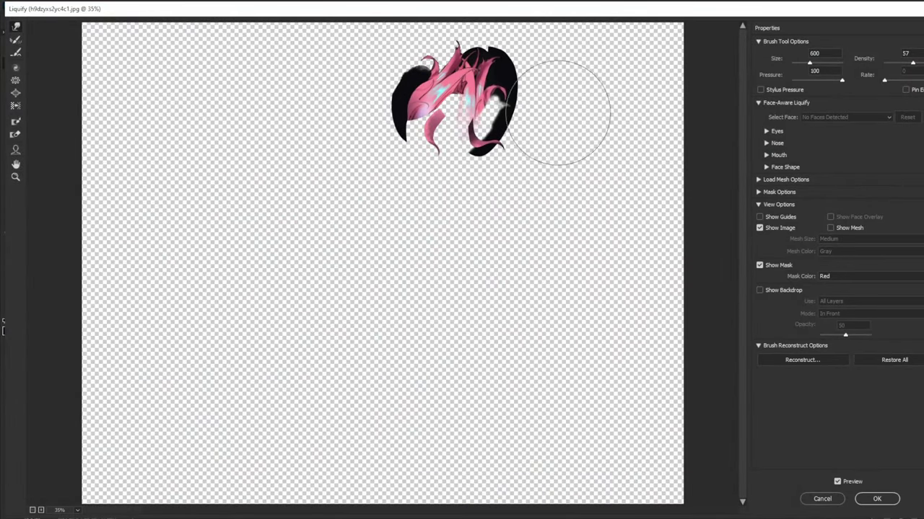
{"action": "key", "text": "bracketleft"}
{"action": "left_click", "coordinate": [876, 499]}
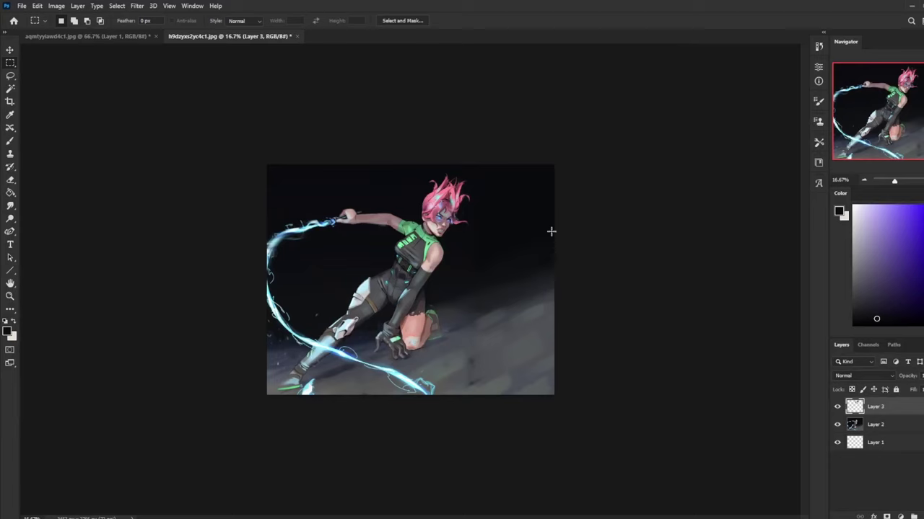
- Thin the front spikes on Layer 3 with sampled near-black and repaint a lassoed lock above the face in sampled pink
{"action": "left_click", "coordinate": [439, 173], "text": "alt"}
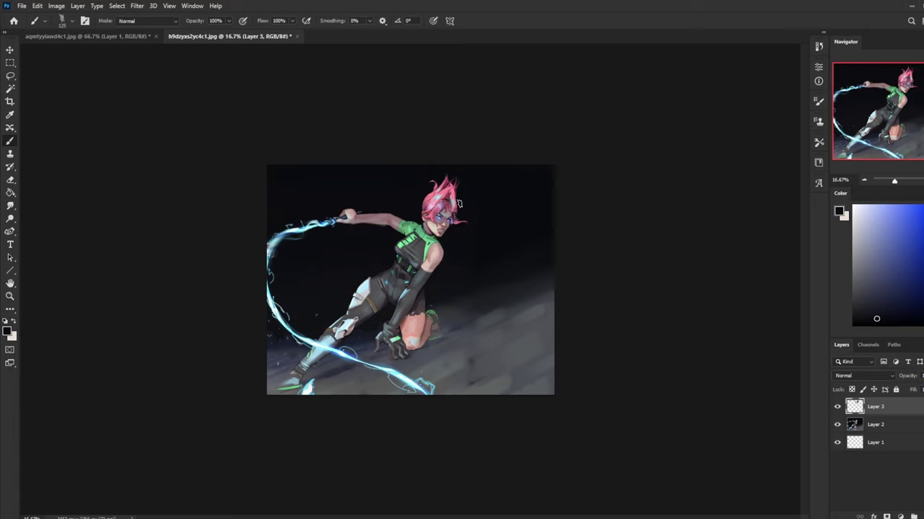
{"action": "key", "text": "l"}
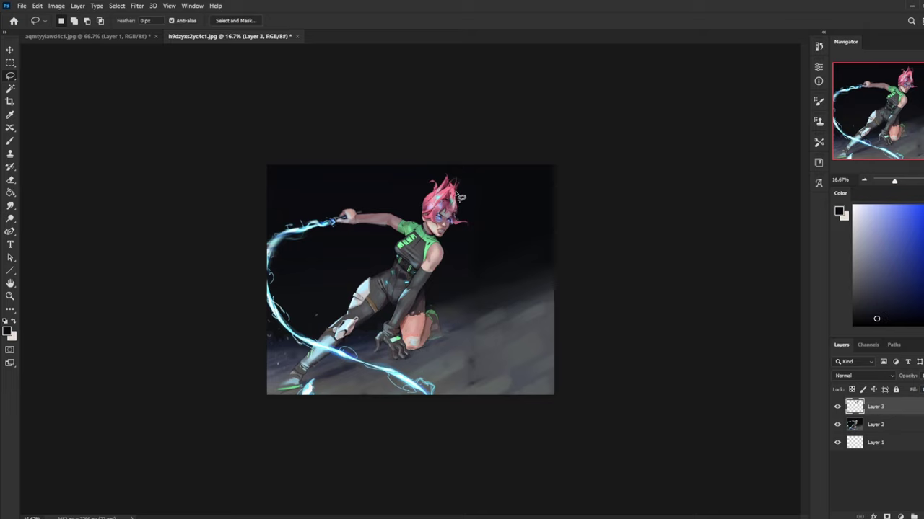
{"action": "left_click_drag", "start_coordinate": [458, 203], "coordinate": [453, 223]}
{"action": "left_click_drag", "start_coordinate": [453, 209], "coordinate": [453, 210]}
{"action": "key", "text": "b"}
{"action": "left_click", "coordinate": [453, 215], "text": "alt"}
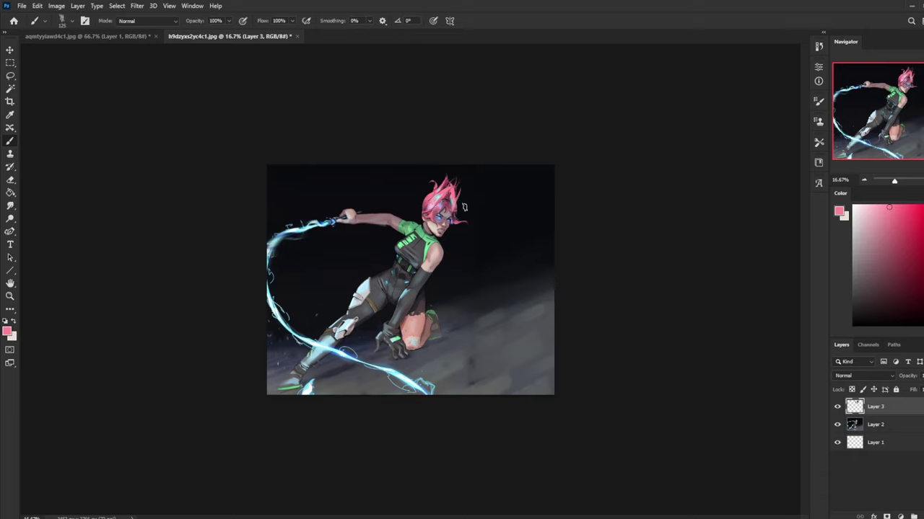
- Flip the canvas back horizontally and touch up the lassoed hair edge at the back of the head, clearing the selection
{"action": "key", "text": "l"}
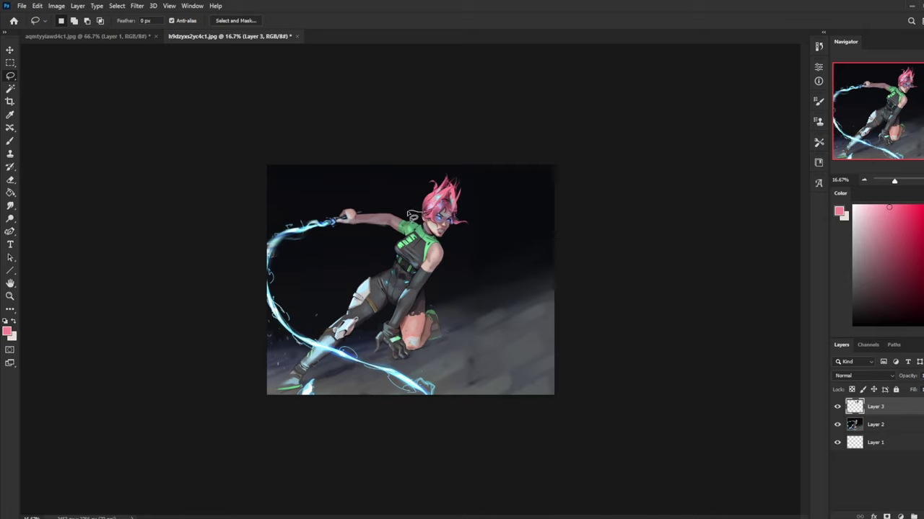
{"action": "key", "text": "ctrl"}
{"action": "key", "text": "b"}
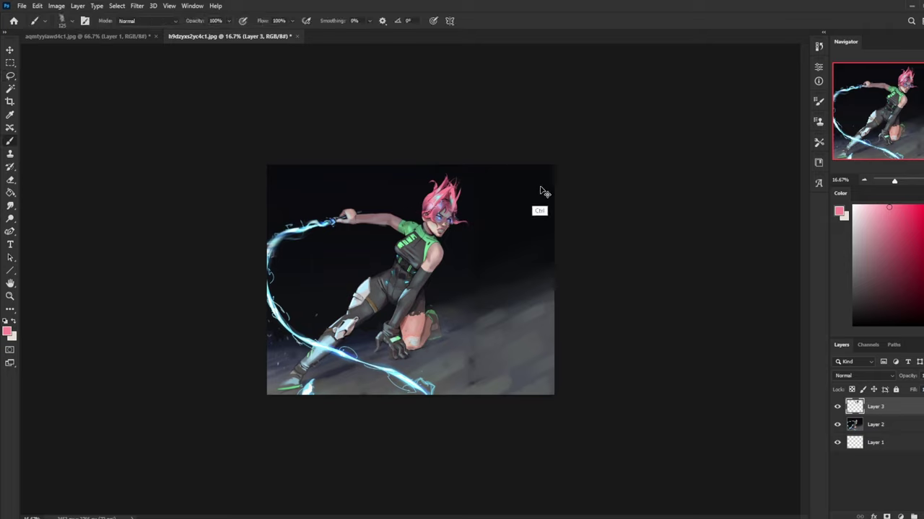
{"action": "key", "text": "ctrl+shift+h"}
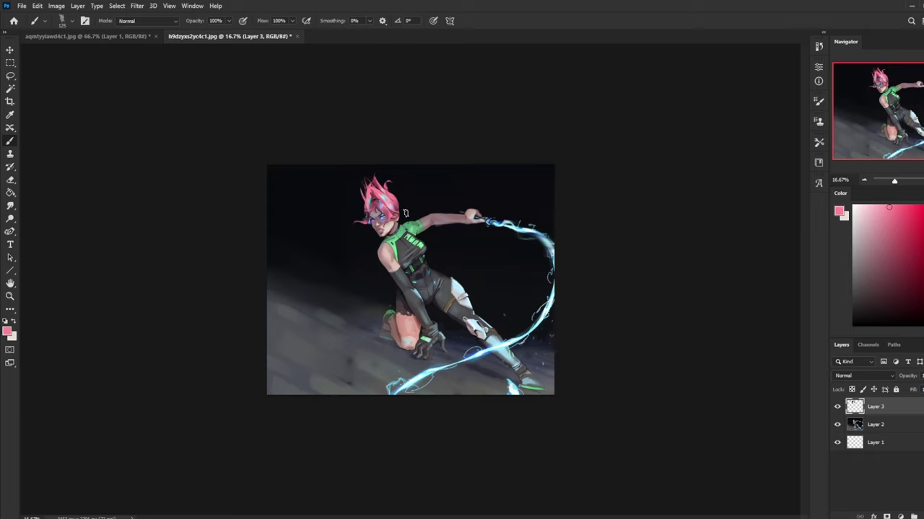
{"action": "key", "text": "l"}
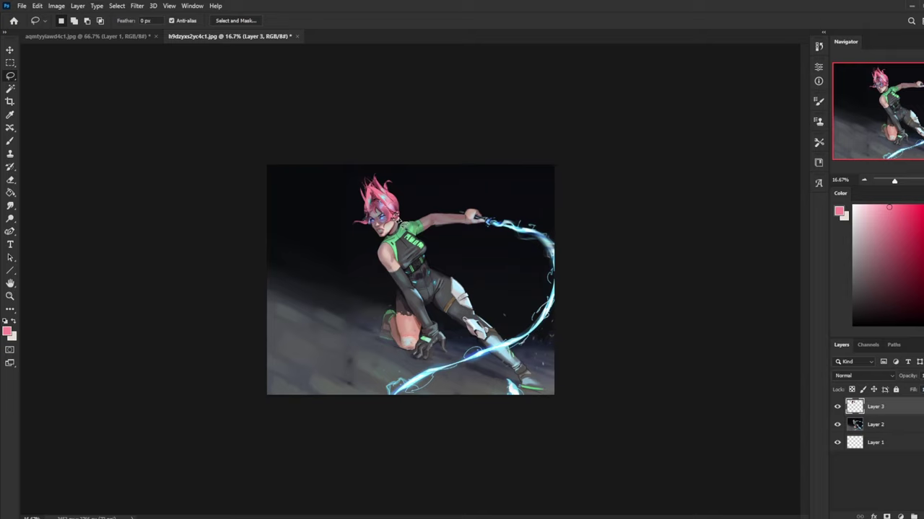
{"action": "key", "text": "m"}
{"action": "right_click", "coordinate": [433, 203]}
{"action": "left_click", "coordinate": [451, 210]}
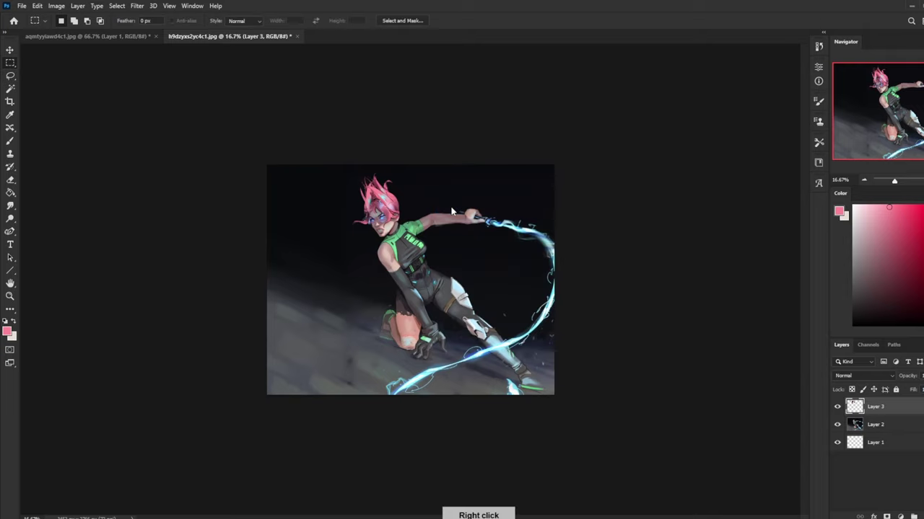
- Choose the 30 px brush from Istebraks Sketching Brushes and paint thin loose strands in front of the forehead with sampled teal and pink
{"action": "left_click", "coordinate": [870, 182]}
{"action": "key", "text": "b"}
{"action": "right_click", "coordinate": [458, 226]}
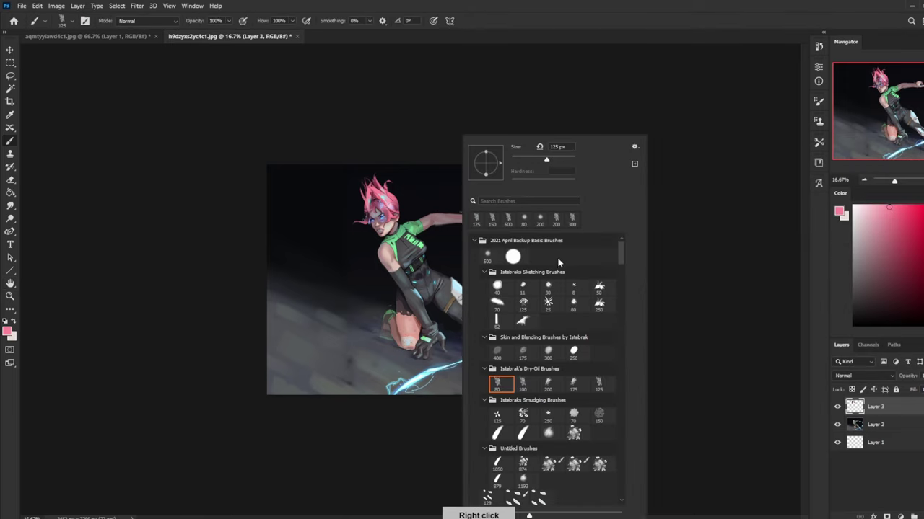
{"action": "left_click", "coordinate": [555, 288]}
{"action": "left_click", "coordinate": [680, 266]}
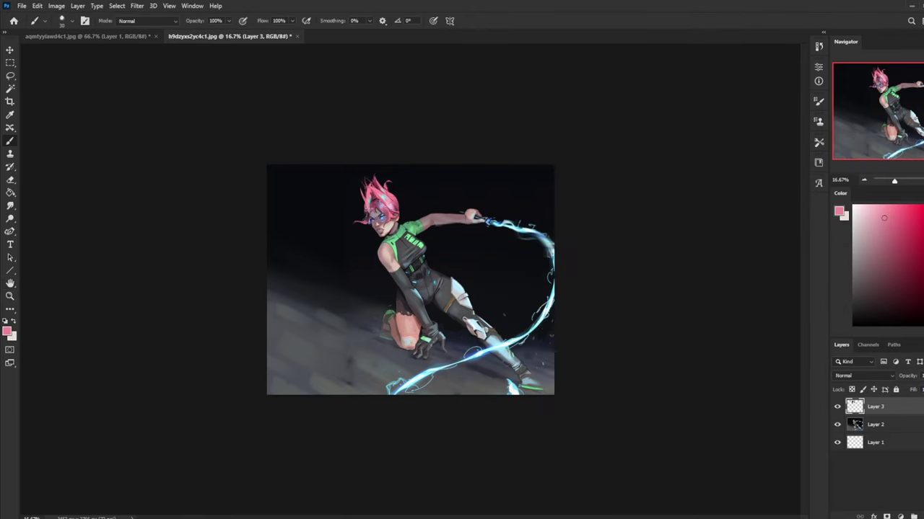
{"action": "key", "text": "d"}
{"action": "left_click", "coordinate": [364, 209], "text": "alt"}
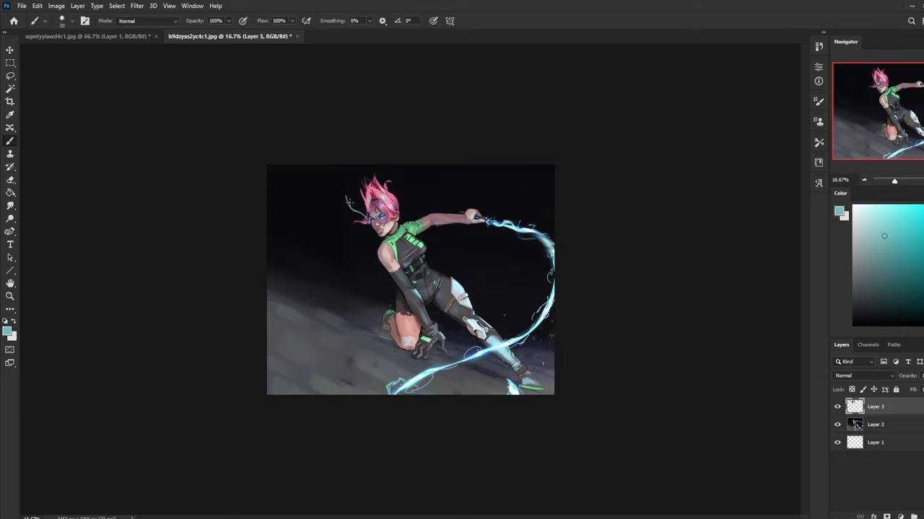
{"action": "left_click", "coordinate": [368, 217], "text": "alt"}
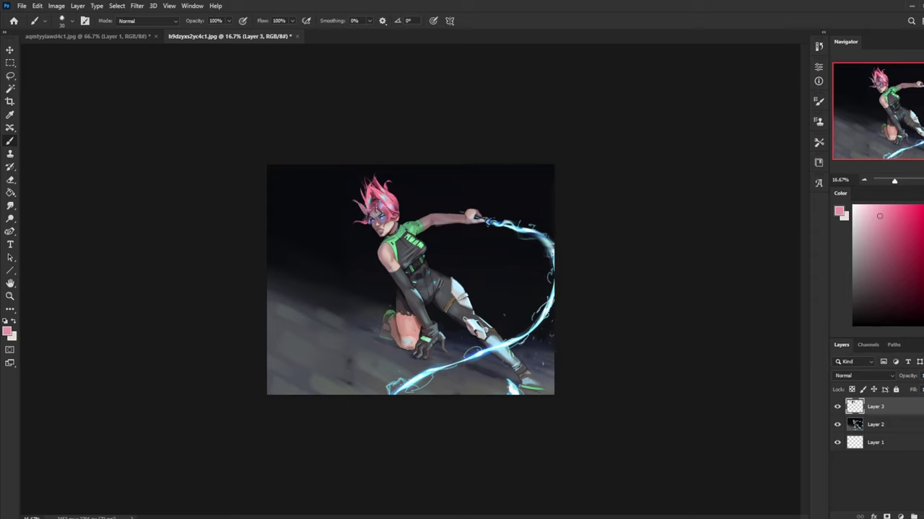
- Refine the front hair strands beside the forehead on Layer 3 with sampled near-black and pink
{"action": "left_click", "coordinate": [372, 223], "text": "alt"}
{"action": "left_click", "coordinate": [355, 203], "text": "alt"}
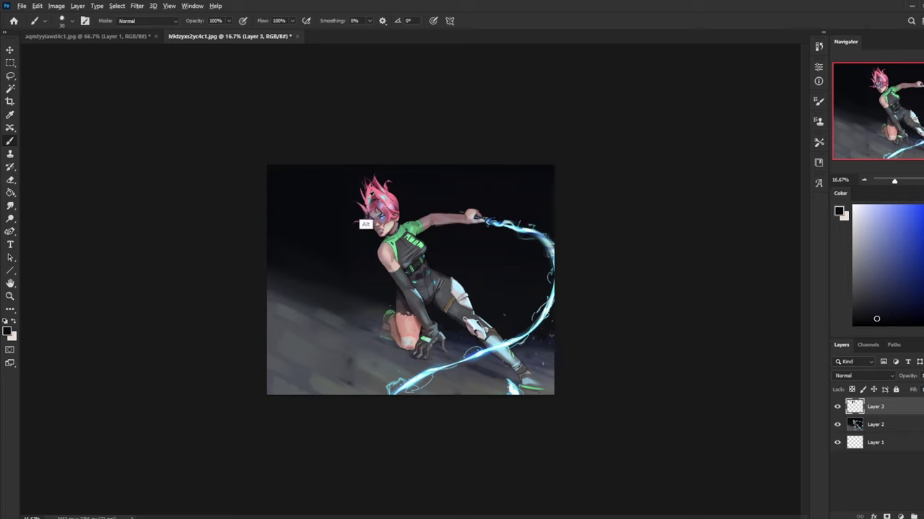
{"action": "left_click", "coordinate": [367, 223], "text": "alt"}
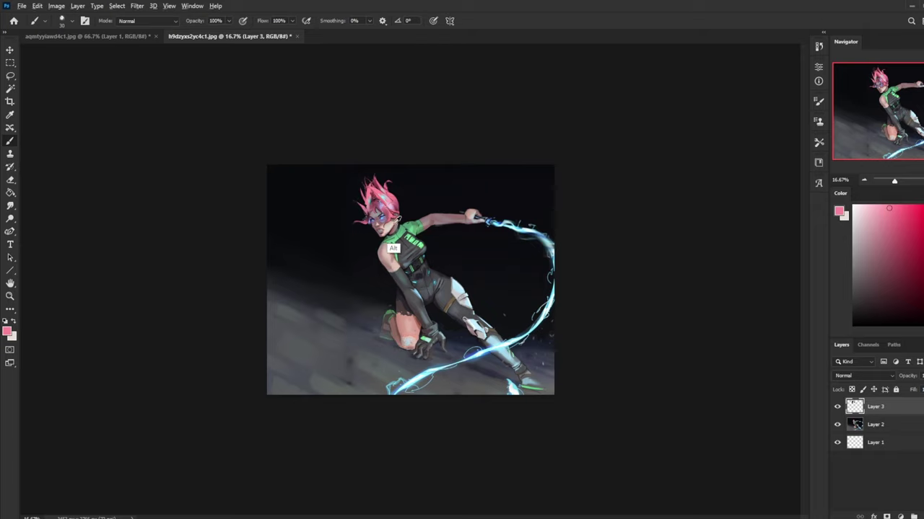
- Try to paint over the eye mask and forehead on Layer 3 with sampled skin tones
{"action": "left_click", "coordinate": [390, 252], "text": "alt"}
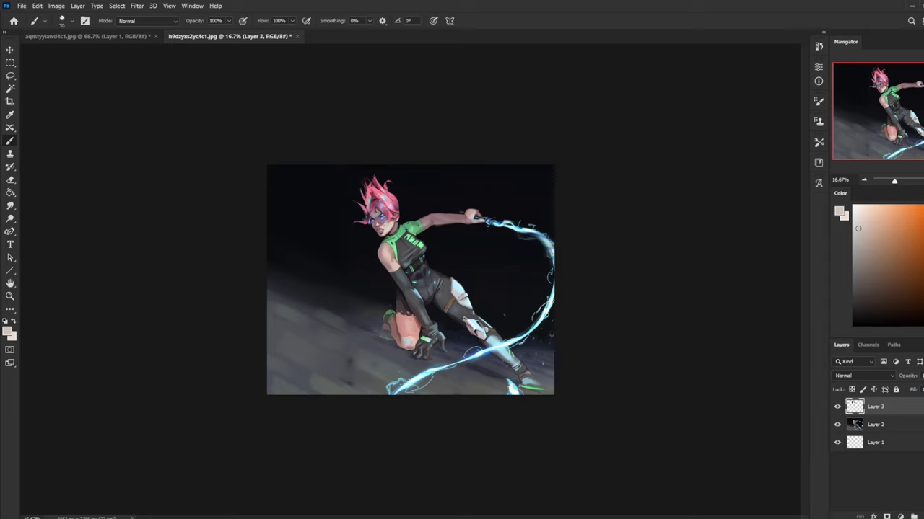
{"action": "left_click", "coordinate": [380, 236], "text": "alt"}
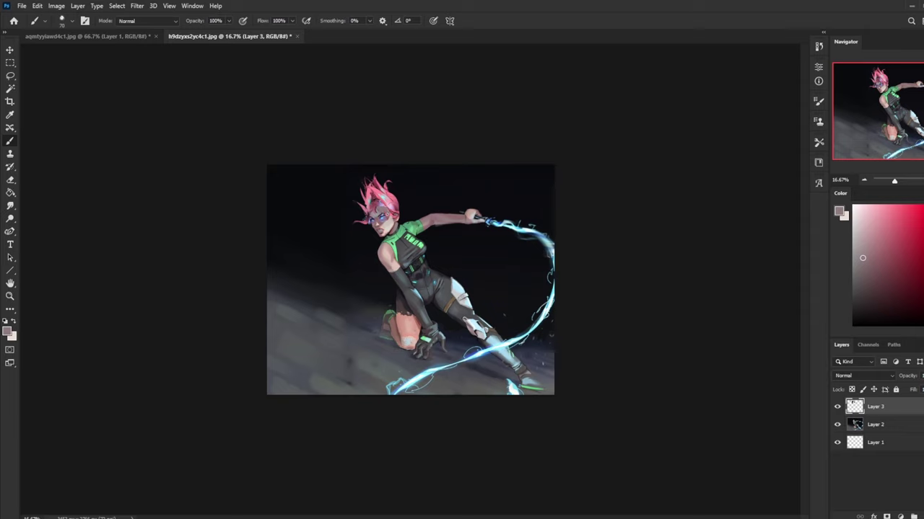
{"action": "left_click", "coordinate": [390, 247], "text": "alt"}
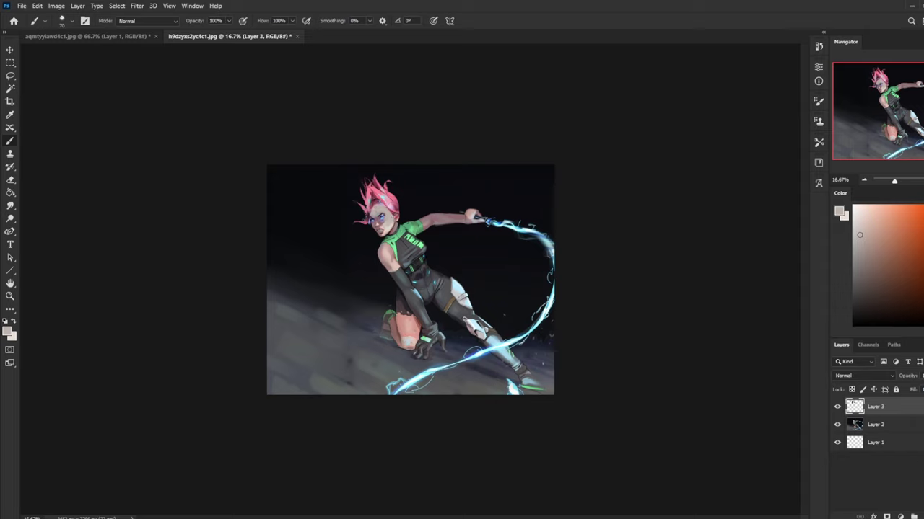
- Try to add a hair lock over the forehead on a new layer, filling a lassoed shape with sampled dark pink and brushing it
{"action": "key", "text": "l"}
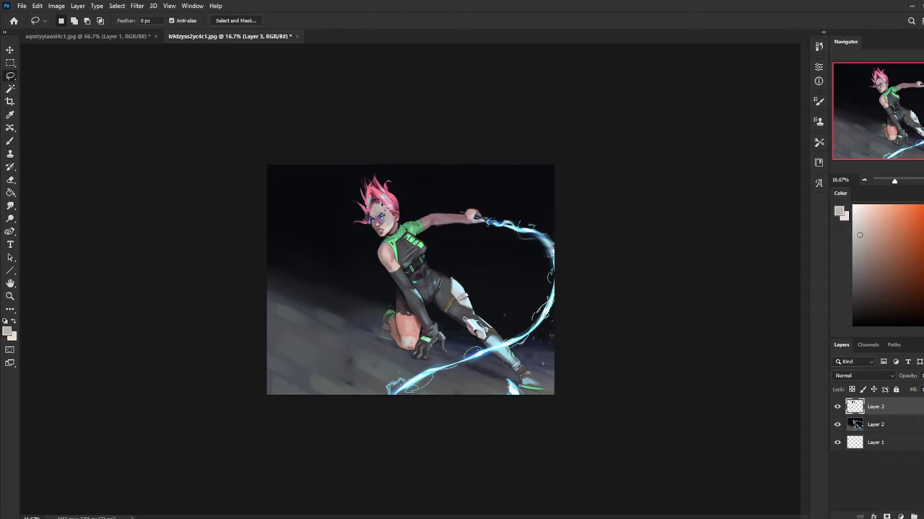
{"action": "mouse_move", "coordinate": [381, 204]}
{"action": "left_mouse_down"}
{"action": "mouse_move", "coordinate": [356, 223]}
{"action": "mouse_move", "coordinate": [381, 214]}
{"action": "left_mouse_up"}
{"action": "left_click", "coordinate": [923, 517]}
{"action": "key", "text": "g"}
{"action": "left_click", "coordinate": [378, 205], "text": "alt"}
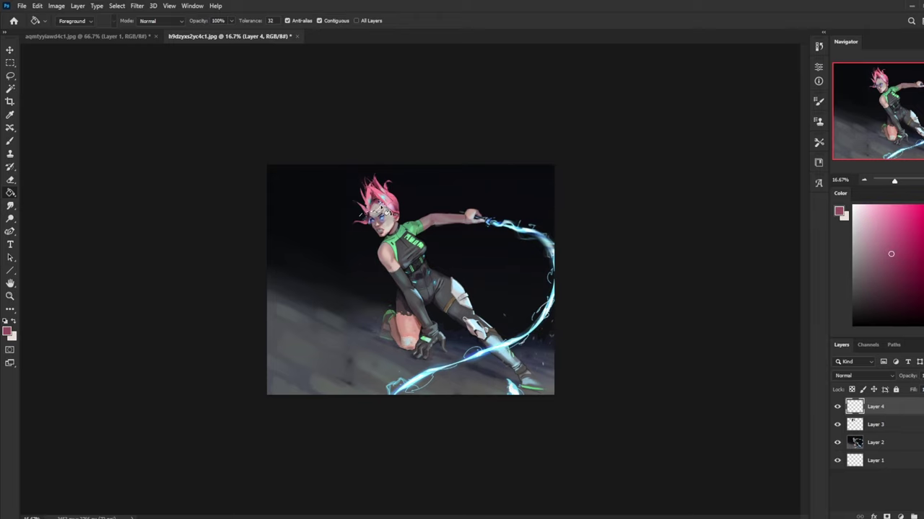
{"action": "key", "text": "l"}
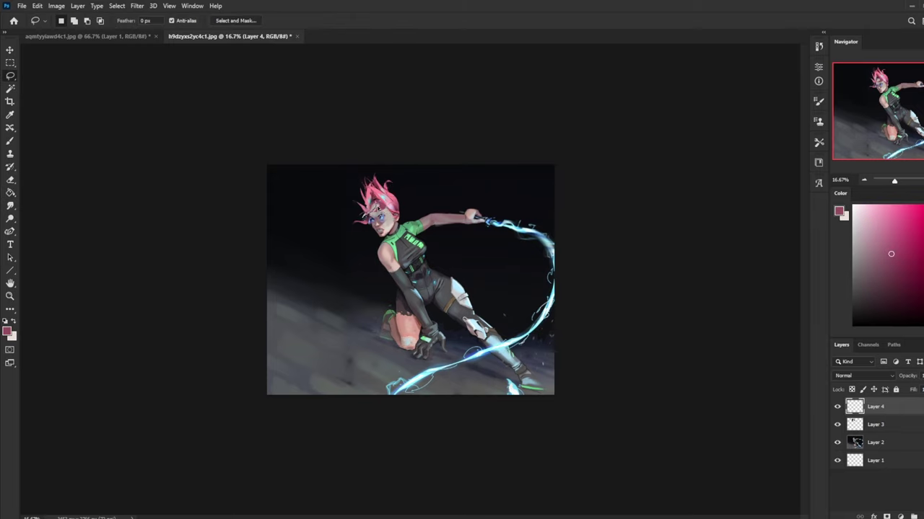
{"action": "key", "text": "b"}
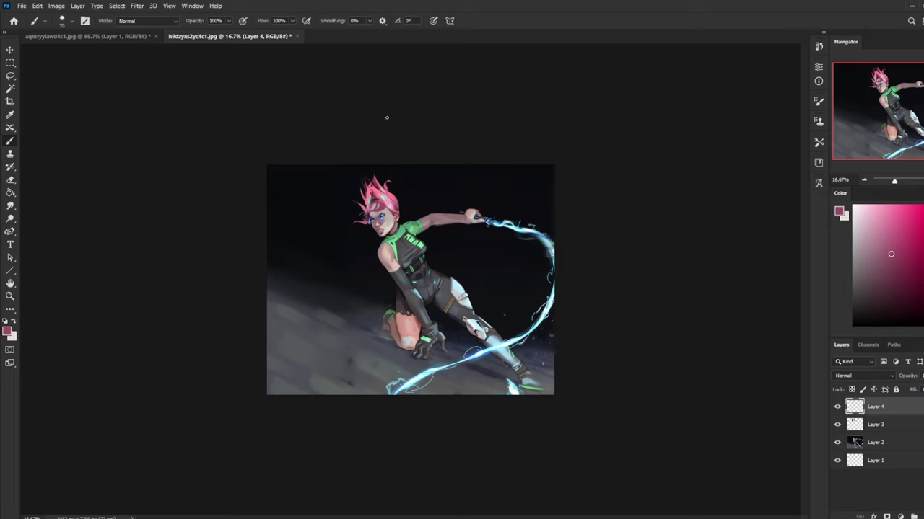
- Revert the image through its history to the state before the face repaint and the new forehead lock
{"action": "left_click", "coordinate": [818, 48]}
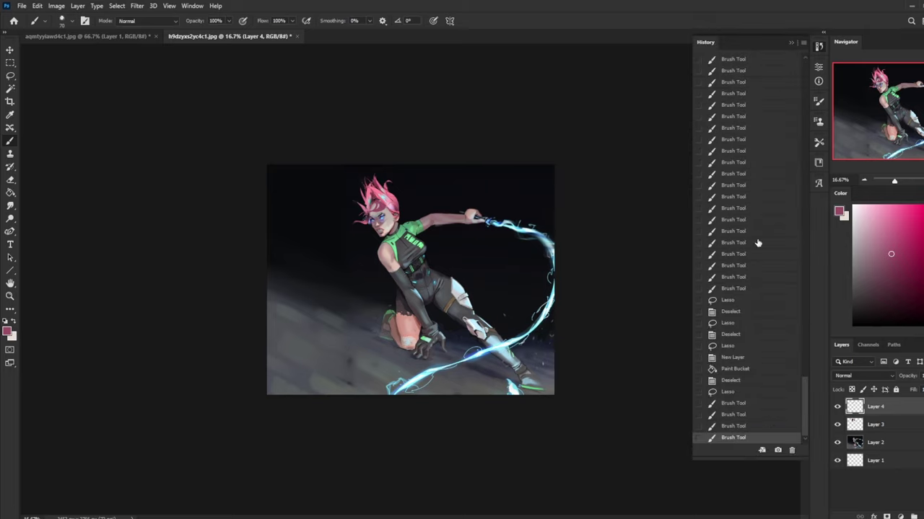
{"action": "mouse_move", "coordinate": [738, 301]}
{"action": "left_mouse_down"}
{"action": "mouse_move", "coordinate": [749, 144]}
{"action": "mouse_move", "coordinate": [739, 100]}
{"action": "left_mouse_up"}
{"action": "left_click", "coordinate": [792, 43]}
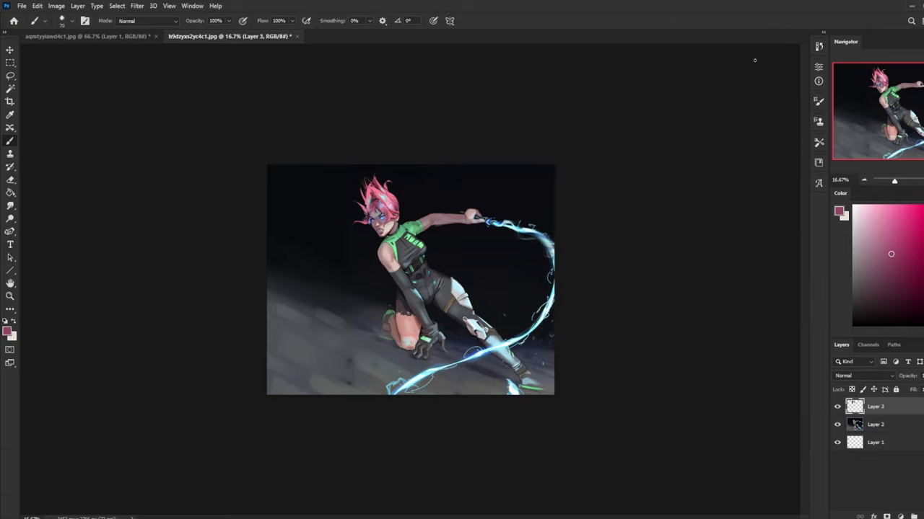
- Clean the hair edges on Layer 3 with sampled near-black and paint a white S-curve whip guide across the figure to the canvas edge
{"action": "left_click", "coordinate": [356, 206], "text": "alt"}
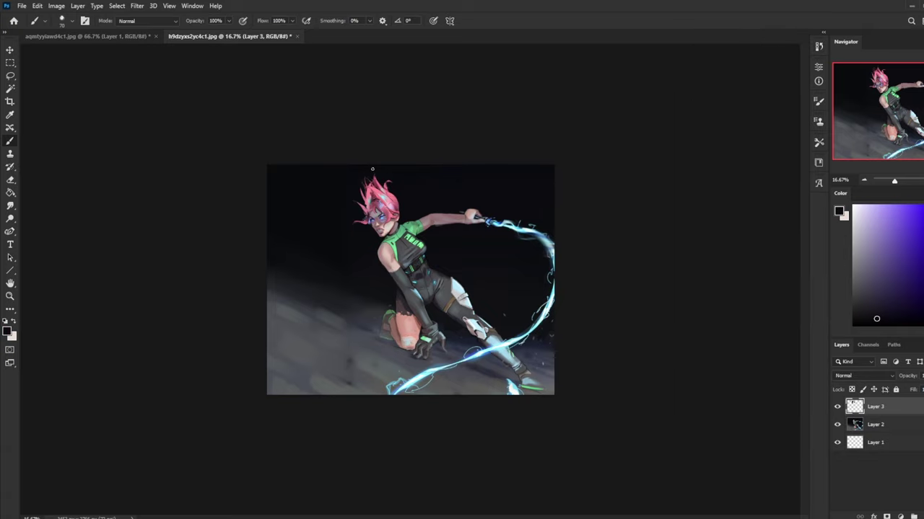
{"action": "left_click", "coordinate": [353, 208], "text": "alt"}
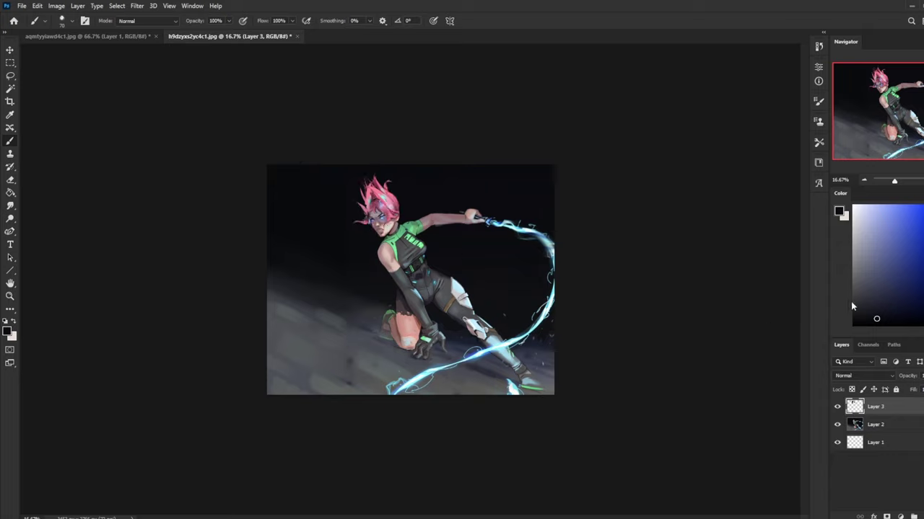
{"action": "left_click_drag", "start_coordinate": [852, 306], "coordinate": [826, 197]}
{"action": "mouse_move", "coordinate": [514, 221]}
{"action": "left_mouse_down"}
{"action": "mouse_move", "coordinate": [558, 274]}
{"action": "mouse_move", "coordinate": [206, 324]}
{"action": "left_mouse_up"}
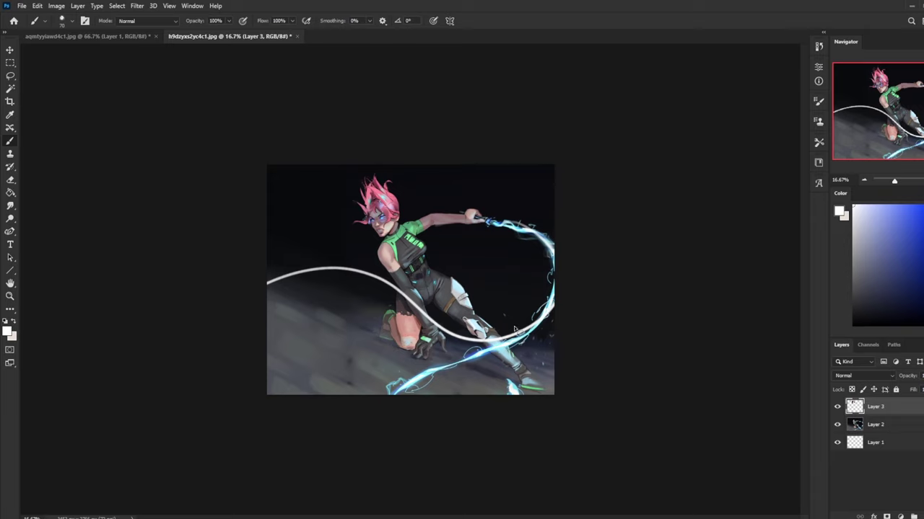
- Lasso the lower stretch of the glowing whip and copy it from Layer 2 onto its own layer
{"action": "key", "text": "l"}
{"action": "mouse_move", "coordinate": [540, 328]}
{"action": "left_mouse_down"}
{"action": "mouse_move", "coordinate": [395, 375]}
{"action": "mouse_move", "coordinate": [377, 414]}
{"action": "mouse_move", "coordinate": [541, 329]}
{"action": "left_mouse_up"}
{"action": "key", "text": "ctrl+j"}
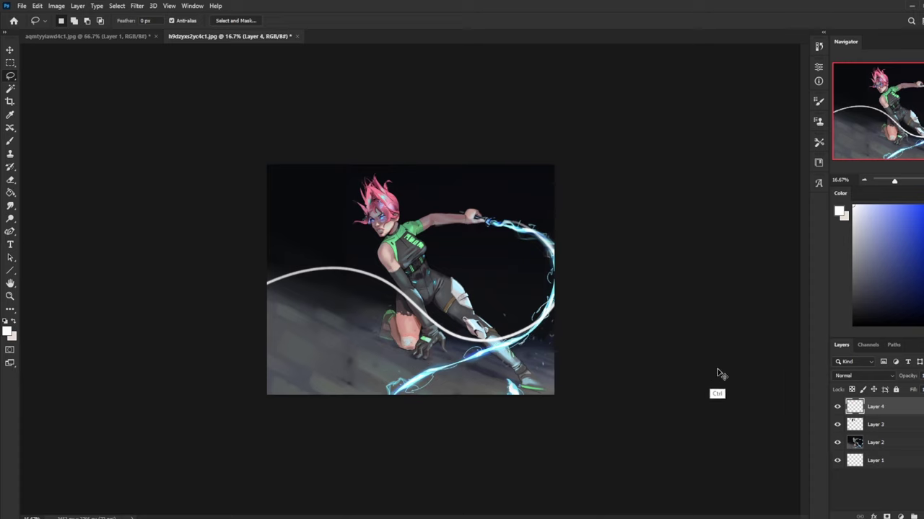
{"action": "key", "text": "v"}
{"action": "key", "text": "ctrl+z"}
{"action": "left_click", "coordinate": [891, 429]}
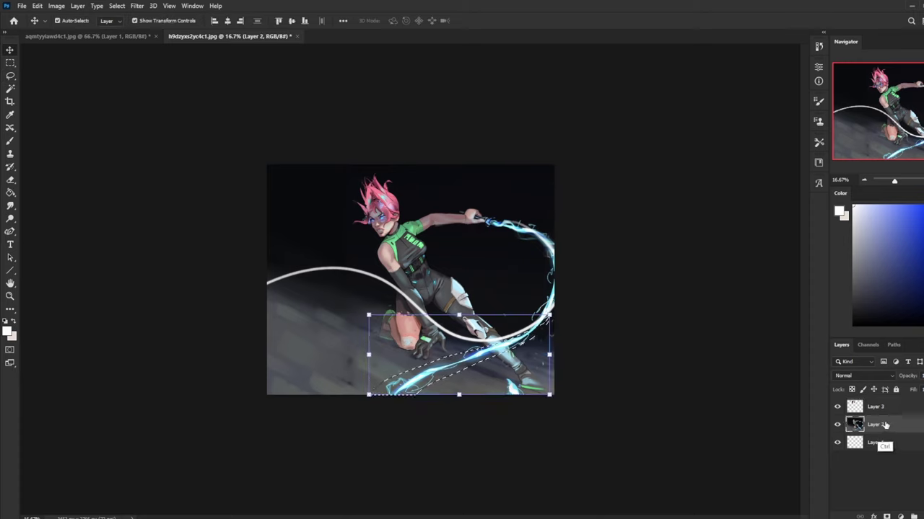
{"action": "key", "text": "ctrl+j"}
- Move and rotate the copied whip section onto the white guide and warp it to follow the curve into the existing loop
{"action": "mouse_move", "coordinate": [528, 323]}
{"action": "left_mouse_down"}
{"action": "mouse_move", "coordinate": [427, 247]}
{"action": "mouse_move", "coordinate": [547, 200]}
{"action": "left_mouse_up"}
{"action": "left_click_drag", "start_coordinate": [488, 196], "coordinate": [518, 230]}
{"action": "left_click", "coordinate": [445, 23]}
{"action": "left_click_drag", "start_coordinate": [324, 285], "coordinate": [301, 271]}
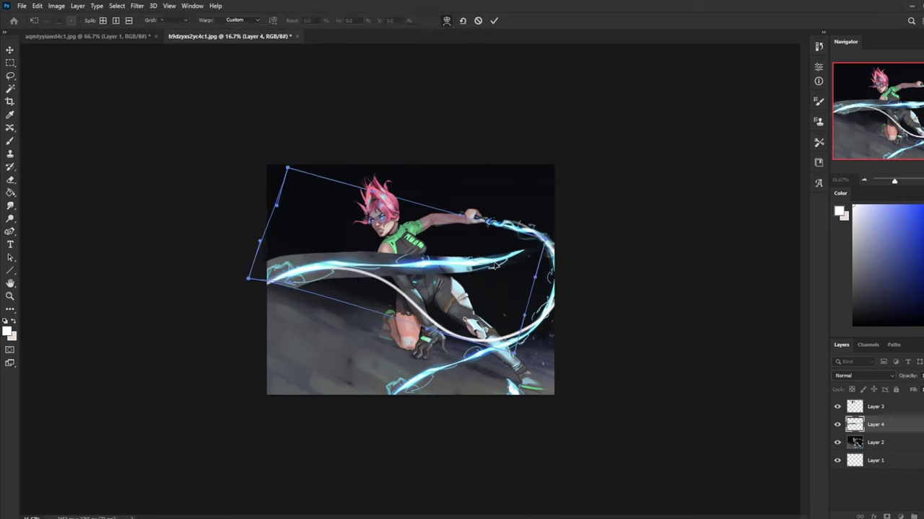
{"action": "left_click_drag", "start_coordinate": [495, 266], "coordinate": [490, 308]}
{"action": "left_click_drag", "start_coordinate": [359, 272], "coordinate": [386, 268]}
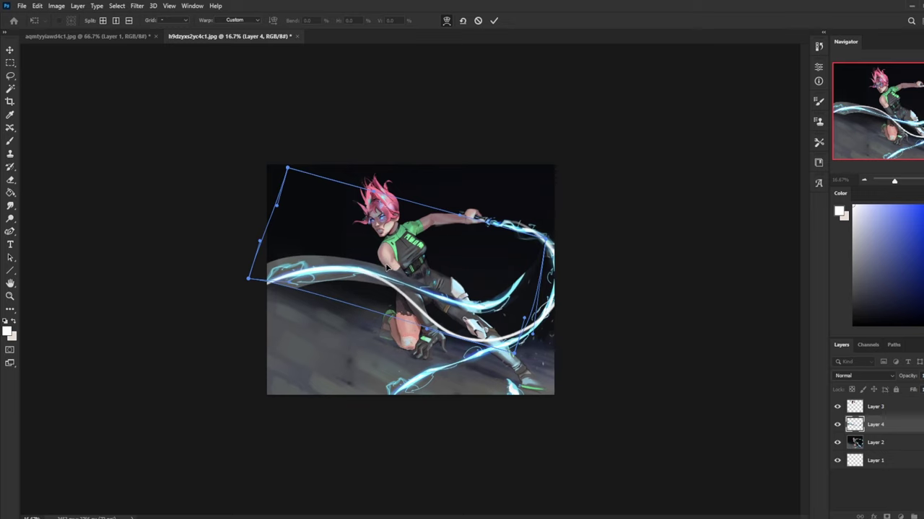
{"action": "left_click_drag", "start_coordinate": [526, 283], "coordinate": [514, 316]}
{"action": "left_click_drag", "start_coordinate": [452, 311], "coordinate": [434, 353]}
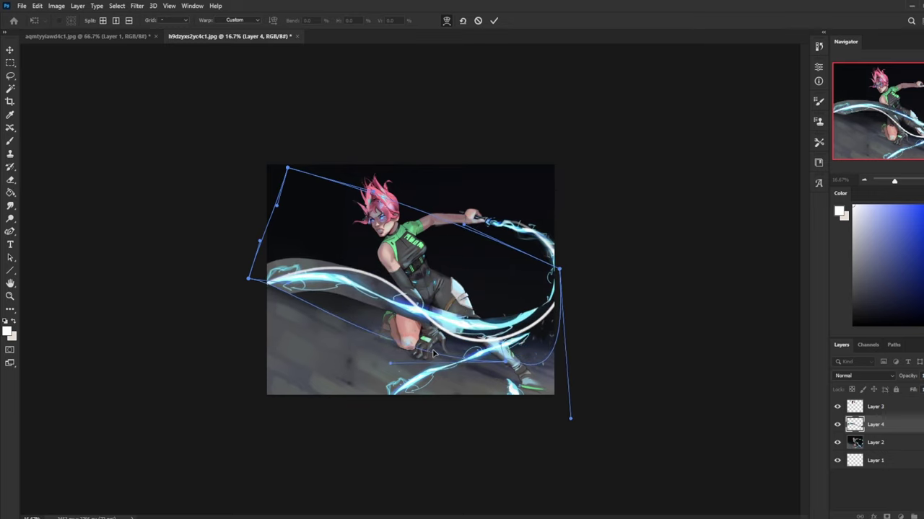
{"action": "mouse_move", "coordinate": [365, 287]}
{"action": "left_mouse_down"}
{"action": "mouse_move", "coordinate": [375, 261]}
{"action": "mouse_move", "coordinate": [372, 276]}
{"action": "left_mouse_up"}
{"action": "mouse_move", "coordinate": [522, 323]}
{"action": "left_mouse_down"}
{"action": "mouse_move", "coordinate": [524, 338]}
{"action": "mouse_move", "coordinate": [520, 330]}
{"action": "left_mouse_up"}
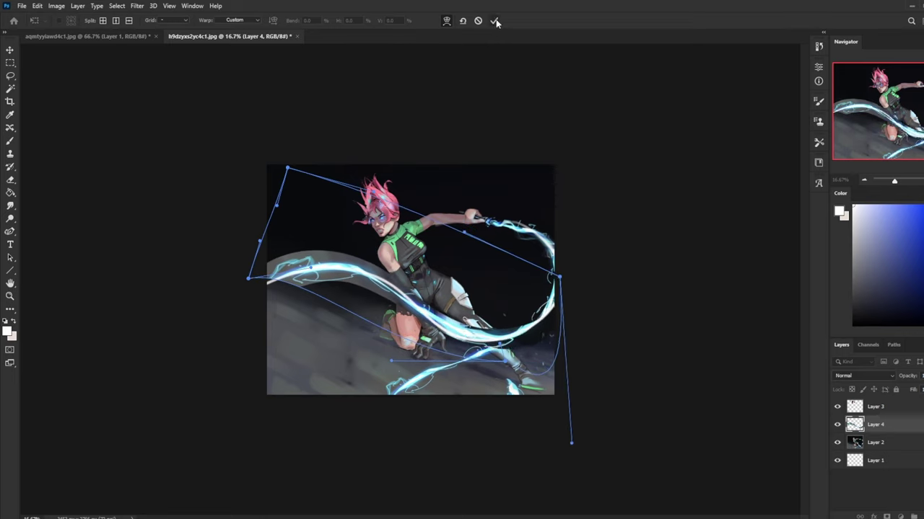
{"action": "left_click", "coordinate": [494, 22]}
- Set Layer 4 to Screen and raise its black input level in Levels to drop out the gray around the whip
{"action": "left_click", "coordinate": [863, 376]}
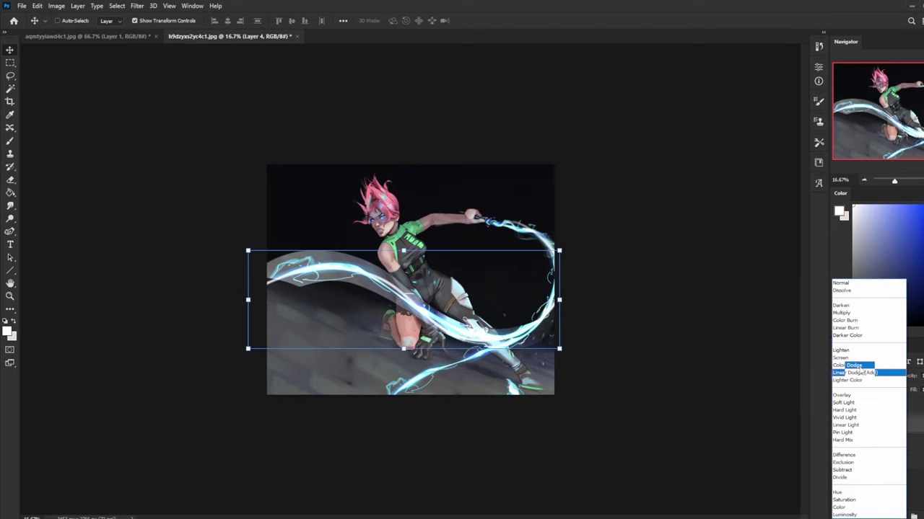
{"action": "left_click", "coordinate": [848, 358]}
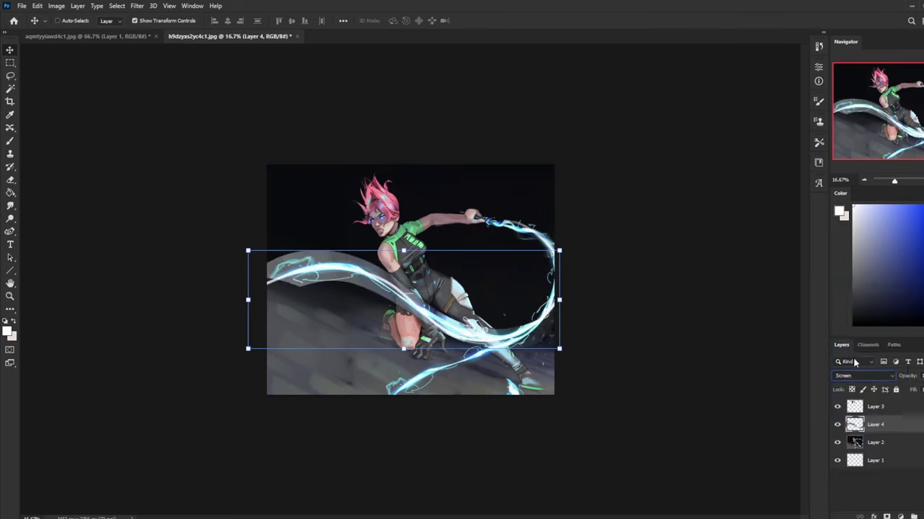
{"action": "key", "text": "ctrl+l"}
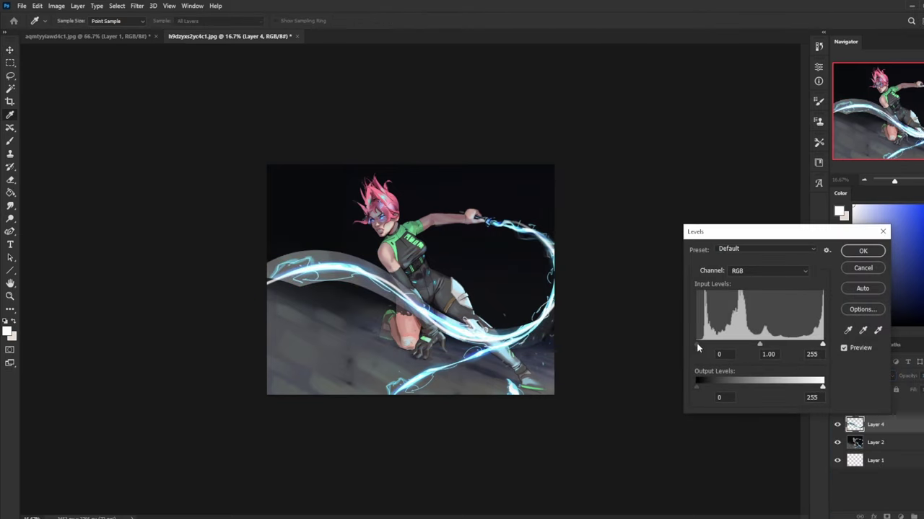
{"action": "left_click_drag", "start_coordinate": [697, 349], "coordinate": [790, 346]}
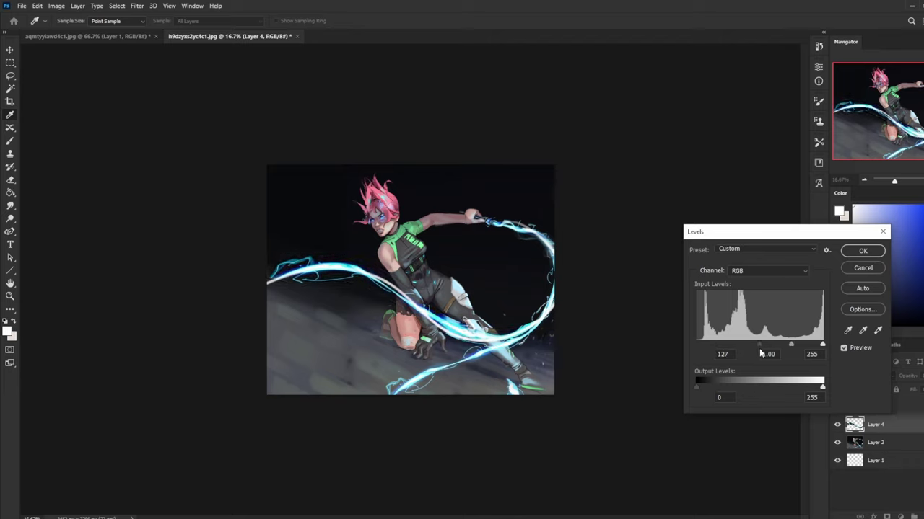
{"action": "left_click", "coordinate": [863, 250]}
- Paint out the old lower whip on Layer 2 with the narrow rectangular Istebraks sketching brush at size 125, using sampled ground grays
{"action": "key", "text": "b"}
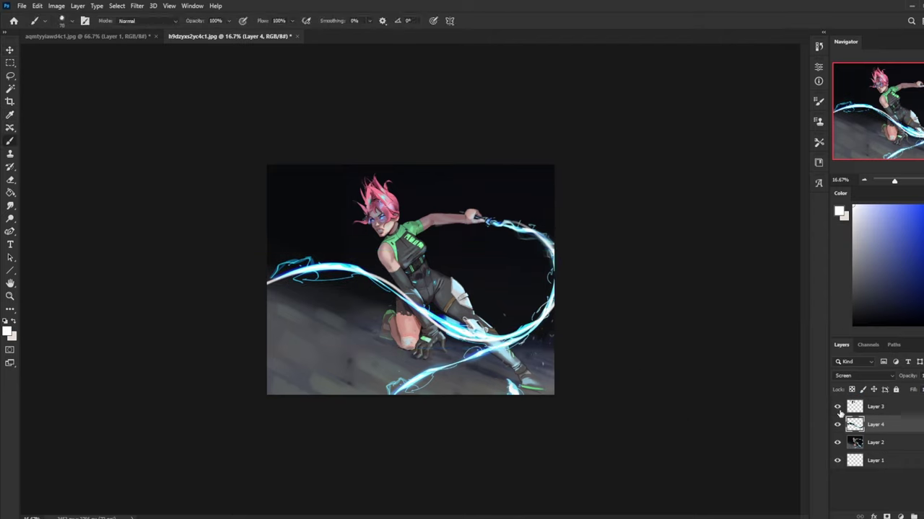
{"action": "left_click", "coordinate": [887, 442]}
{"action": "left_click", "coordinate": [412, 374], "text": "alt"}
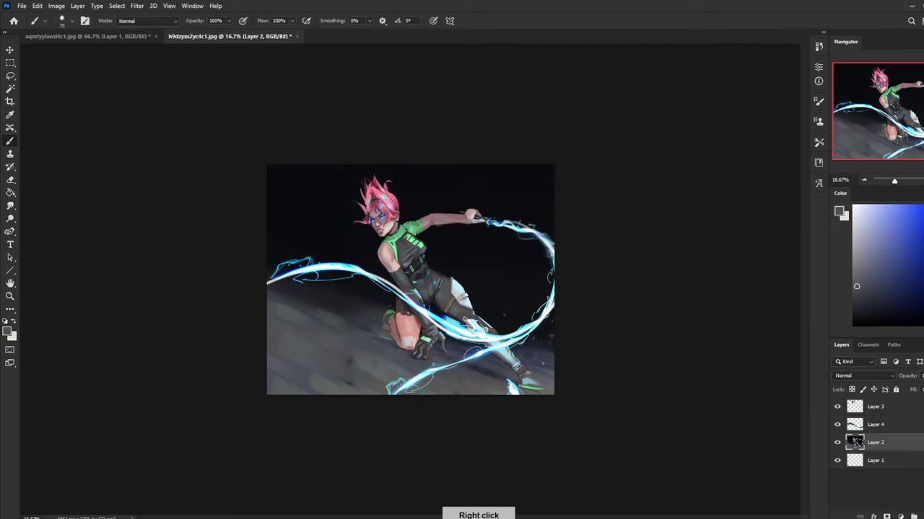
{"action": "right_click", "coordinate": [466, 304]}
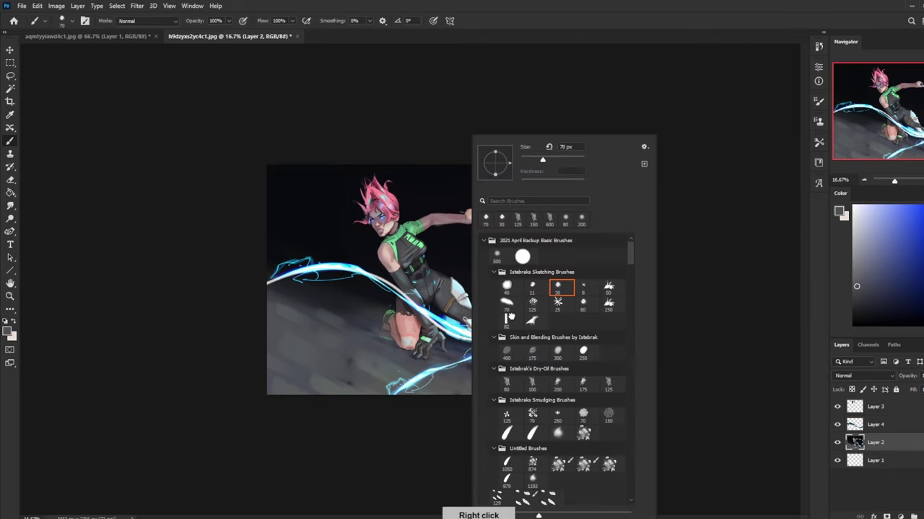
{"action": "left_click", "coordinate": [510, 320]}
{"action": "left_click", "coordinate": [700, 298]}
{"action": "left_click", "coordinate": [379, 382], "text": "alt"}
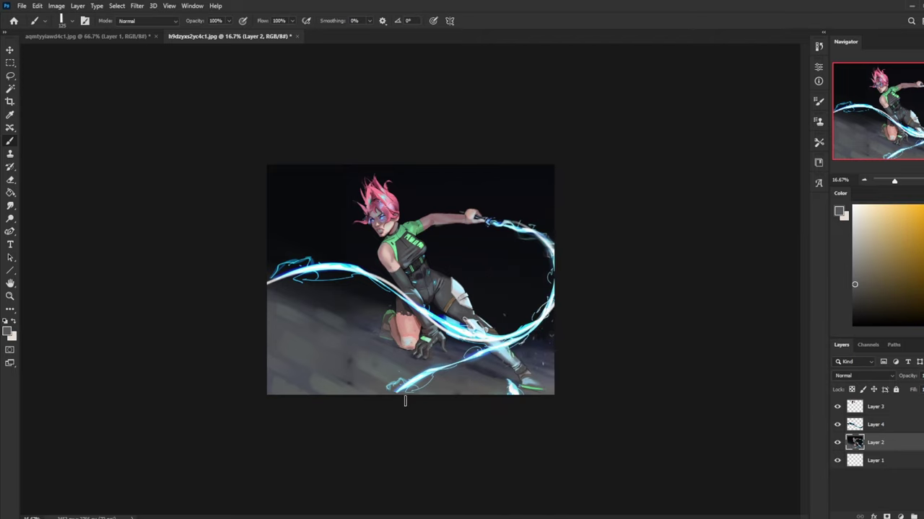
{"action": "left_click", "coordinate": [387, 375], "text": "alt"}
{"action": "left_click", "coordinate": [420, 389], "text": "alt"}
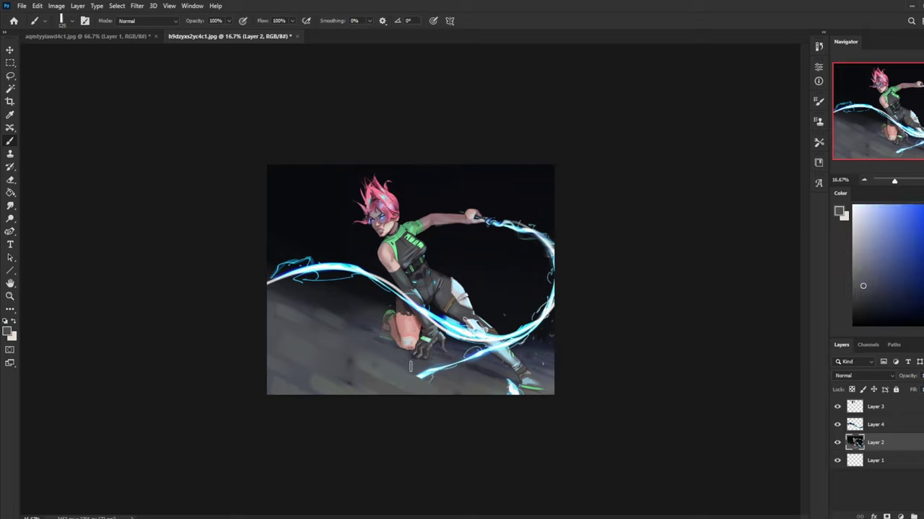
{"action": "left_click", "coordinate": [432, 361], "text": "alt"}
{"action": "mouse_move", "coordinate": [452, 366]}
{"action": "left_mouse_down"}
{"action": "mouse_move", "coordinate": [472, 363]}
{"action": "mouse_move", "coordinate": [459, 364]}
{"action": "mouse_move", "coordinate": [472, 352]}
{"action": "left_mouse_up"}
- Cover the old whip's remnants around the outstretched lower leg on Layer 2 with sampled ground and leg colors
{"action": "left_click", "coordinate": [473, 391], "text": "alt"}
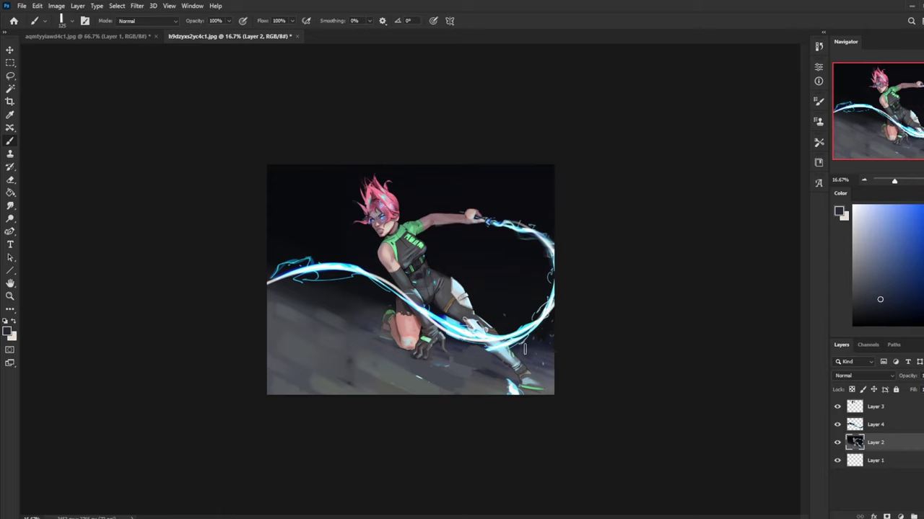
{"action": "left_click", "coordinate": [516, 347], "text": "alt"}
{"action": "left_click", "coordinate": [497, 380], "text": "alt"}
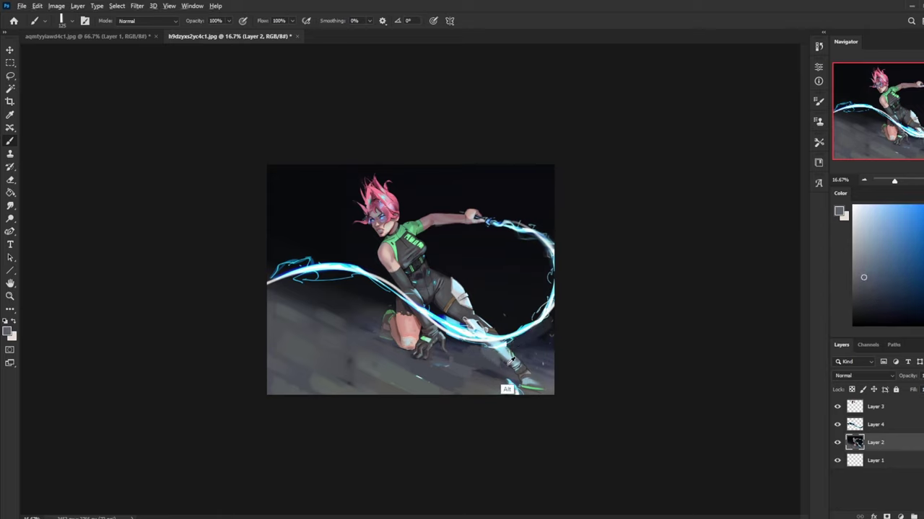
{"action": "left_click", "coordinate": [509, 361], "text": "alt"}
{"action": "left_click", "coordinate": [483, 358], "text": "alt"}
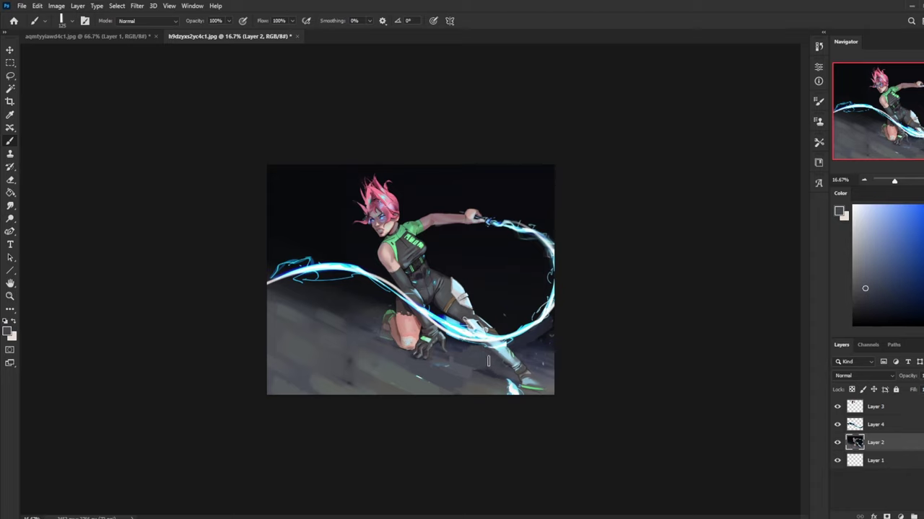
{"action": "left_click", "coordinate": [506, 371], "text": "alt"}
{"action": "left_click", "coordinate": [515, 348], "text": "alt"}
{"action": "left_click_drag", "start_coordinate": [511, 340], "coordinate": [502, 326]}
{"action": "left_click", "coordinate": [498, 329], "text": "alt"}
- Trim the upper hair spikes on Layer 3 with sampled near-black and flip the canvas horizontally
{"action": "left_click", "coordinate": [873, 409]}
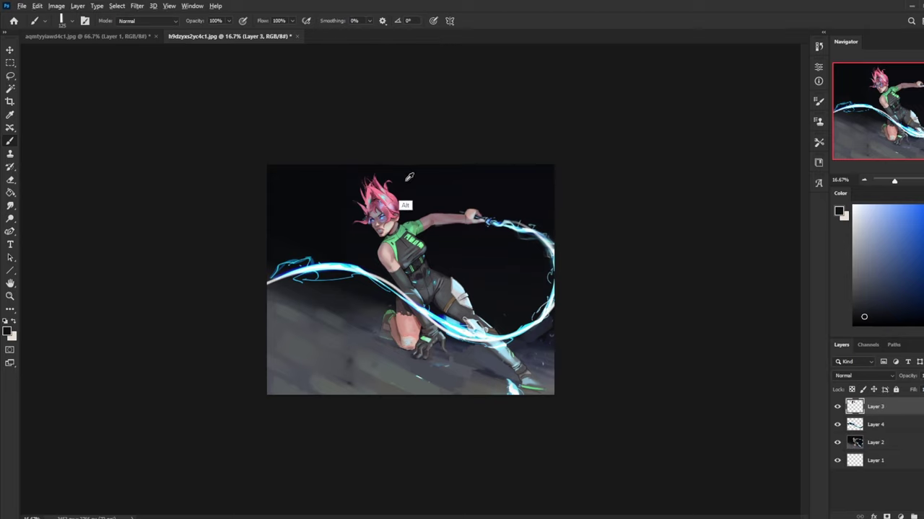
{"action": "left_click", "coordinate": [406, 205], "text": "alt"}
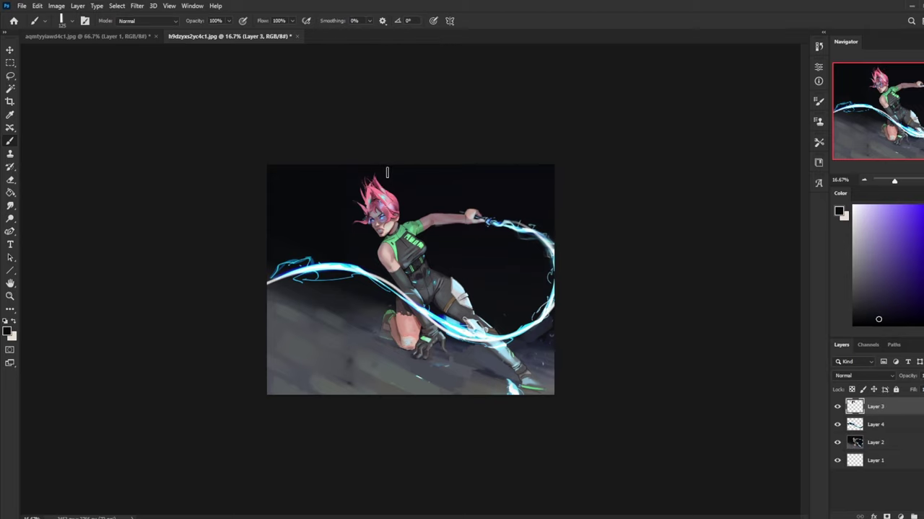
{"action": "left_click_drag", "start_coordinate": [400, 188], "coordinate": [363, 169]}
{"action": "key", "text": "ctrl+h"}
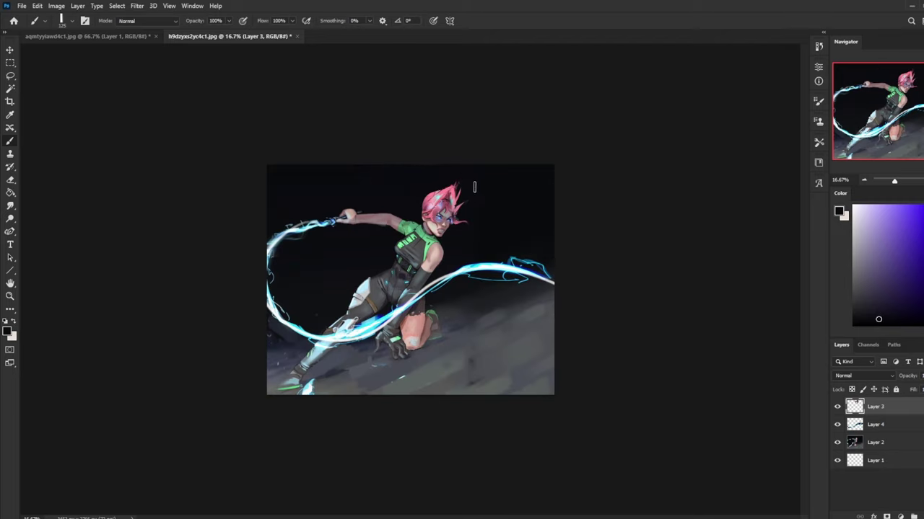
- Try a long flowing pink hair strand extending from the head to the canvas edge, filled on a new layer with sampled hair pink
{"action": "key", "text": "l"}
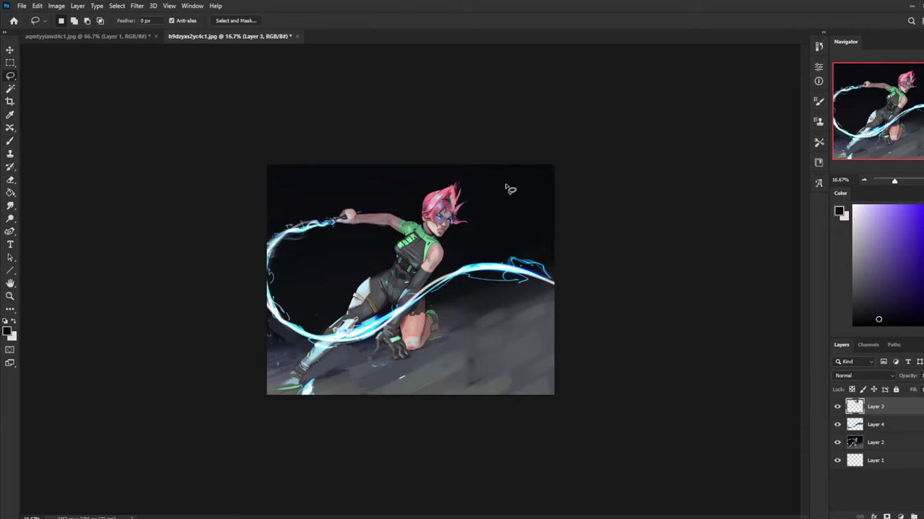
{"action": "key", "text": "e"}
{"action": "key", "text": "b"}
{"action": "left_click", "coordinate": [466, 180], "text": "alt"}
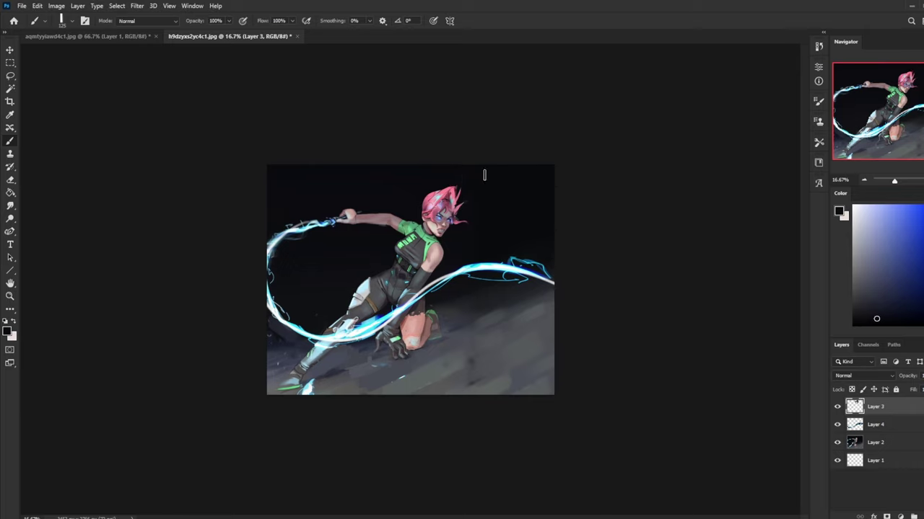
{"action": "key", "text": "l"}
{"action": "mouse_move", "coordinate": [460, 210]}
{"action": "left_mouse_down"}
{"action": "mouse_move", "coordinate": [571, 173]}
{"action": "mouse_move", "coordinate": [496, 186]}
{"action": "mouse_move", "coordinate": [466, 204]}
{"action": "left_mouse_up"}
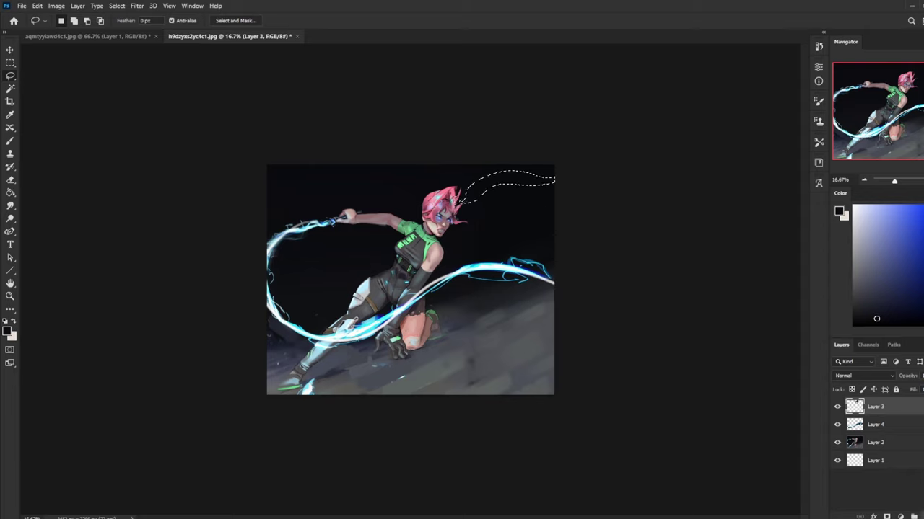
{"action": "left_click", "coordinate": [923, 516]}
{"action": "key", "text": "g"}
{"action": "left_click", "coordinate": [456, 185], "text": "alt"}
{"action": "left_click", "coordinate": [514, 179]}
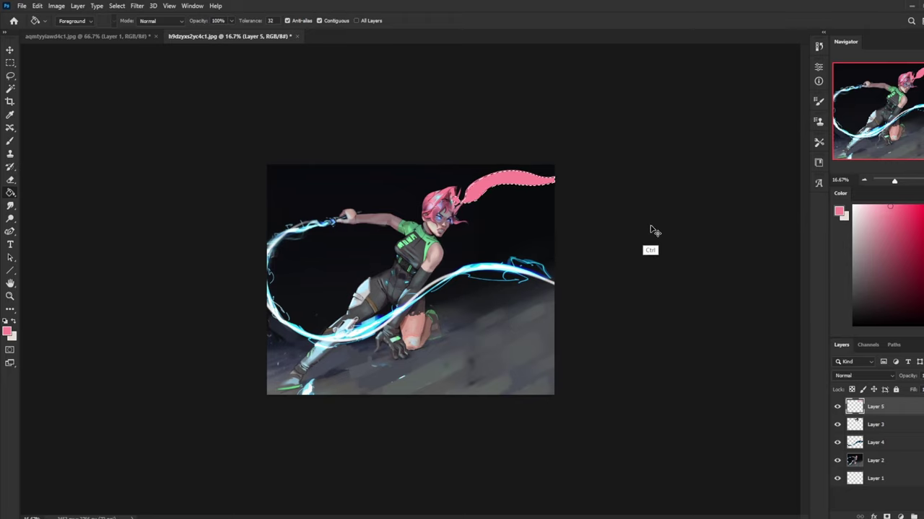
- Undo the pink hair strand, its selection and the horizontal canvas flip
{"action": "key", "text": "ctrl+z"}
{"action": "key", "text": "ctrl+z"}
{"action": "key", "text": "ctrl+z"}
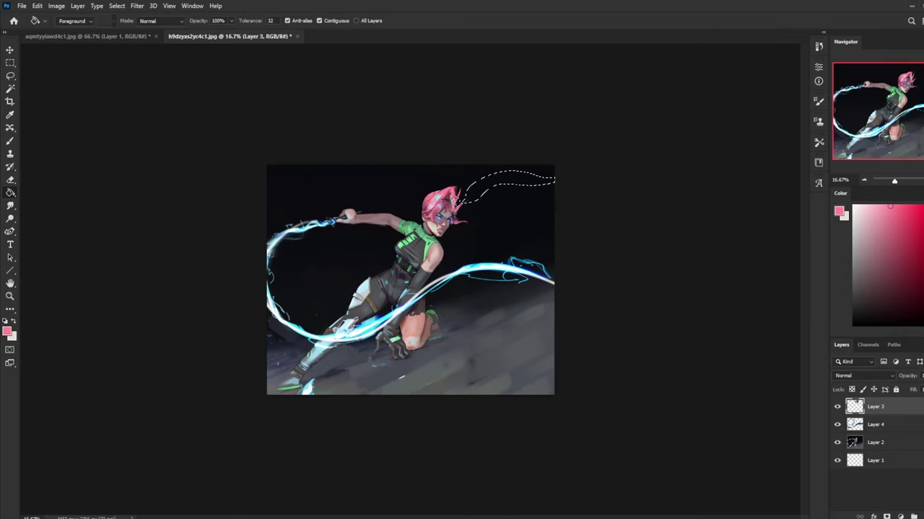
{"action": "key", "text": "ctrl+z"}
{"action": "key", "text": "ctrl+z"}
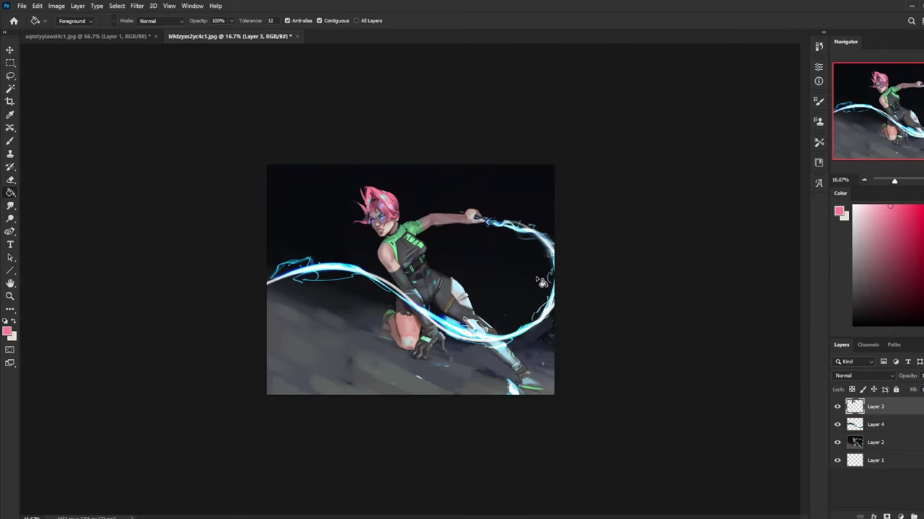
- Place Layer 3 beneath Layer 4, merge it down into Layer 2, and open Liquify on the merged layer
{"action": "right_click", "coordinate": [883, 422]}
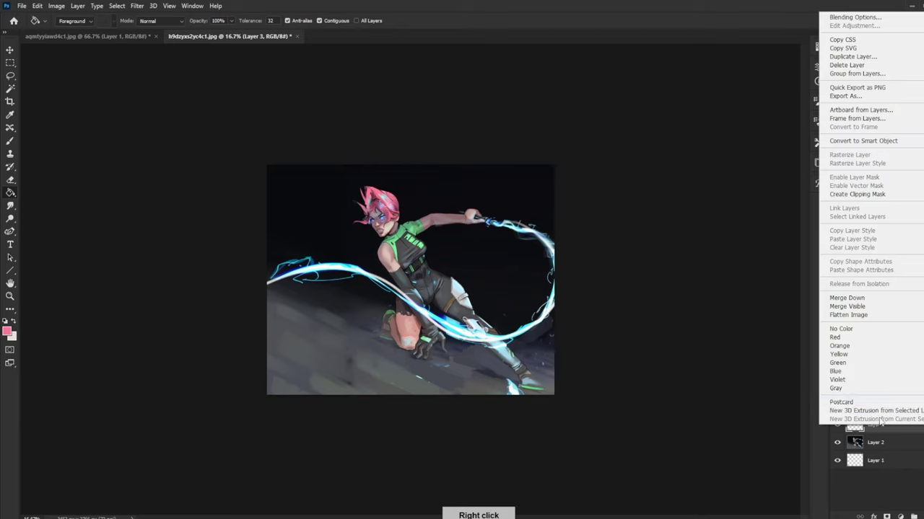
{"action": "left_click", "coordinate": [890, 299]}
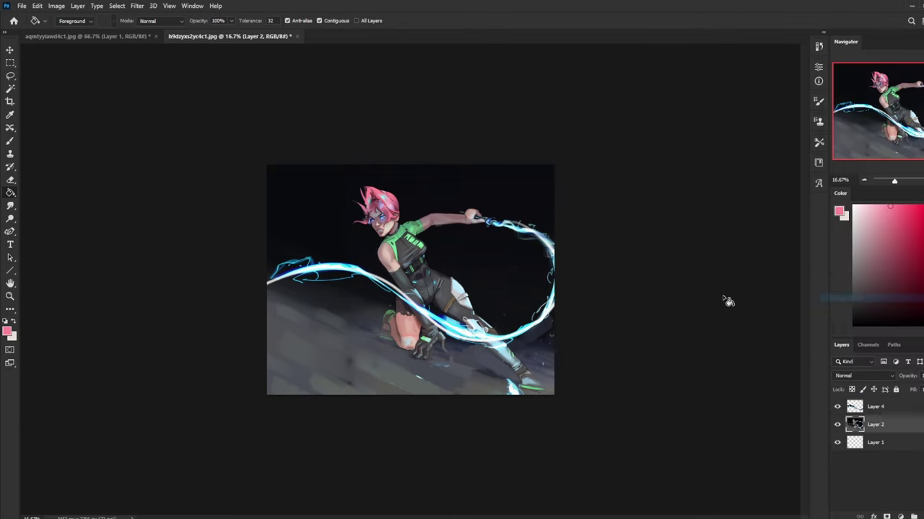
{"action": "left_click", "coordinate": [136, 6]}
{"action": "left_click", "coordinate": [167, 100]}
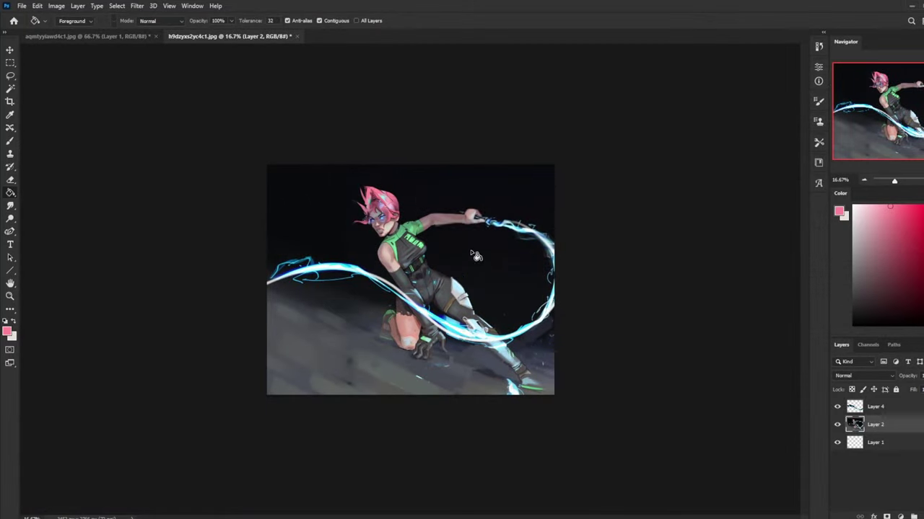
- Copy the lassoed head and hair from Layer 2 to a new layer and shift the copy slightly down
{"action": "key", "text": "l"}
{"action": "mouse_move", "coordinate": [395, 237]}
{"action": "left_mouse_down"}
{"action": "mouse_move", "coordinate": [334, 225]}
{"action": "mouse_move", "coordinate": [424, 194]}
{"action": "mouse_move", "coordinate": [392, 215]}
{"action": "left_mouse_up"}
{"action": "key", "text": "ctrl+j"}
{"action": "key", "text": "v"}
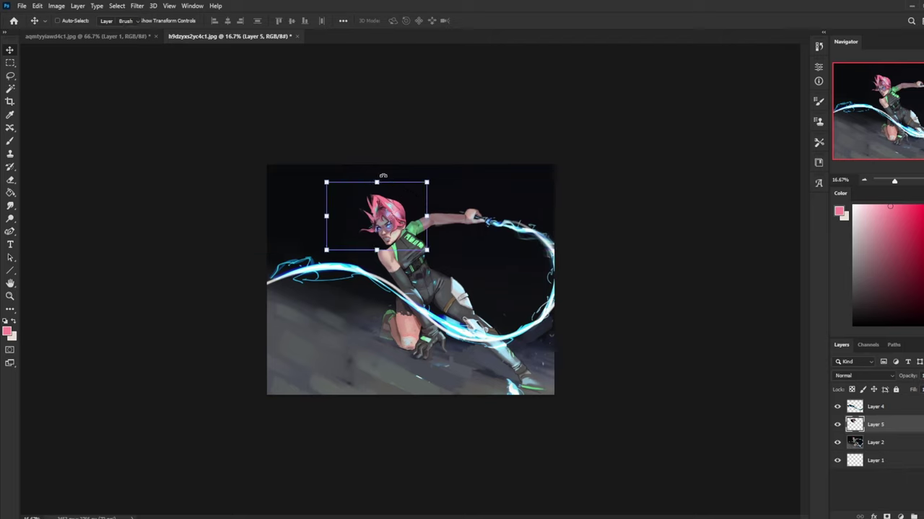
- Erase the copied head's surplus edges around the neck and shoulders and nudge the head slightly up and left
{"action": "key", "text": "e"}
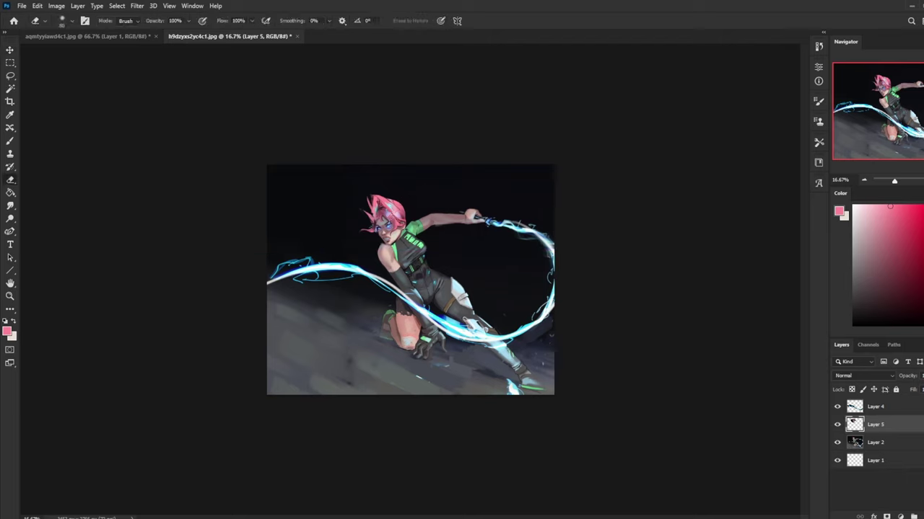
{"action": "key", "text": "v"}
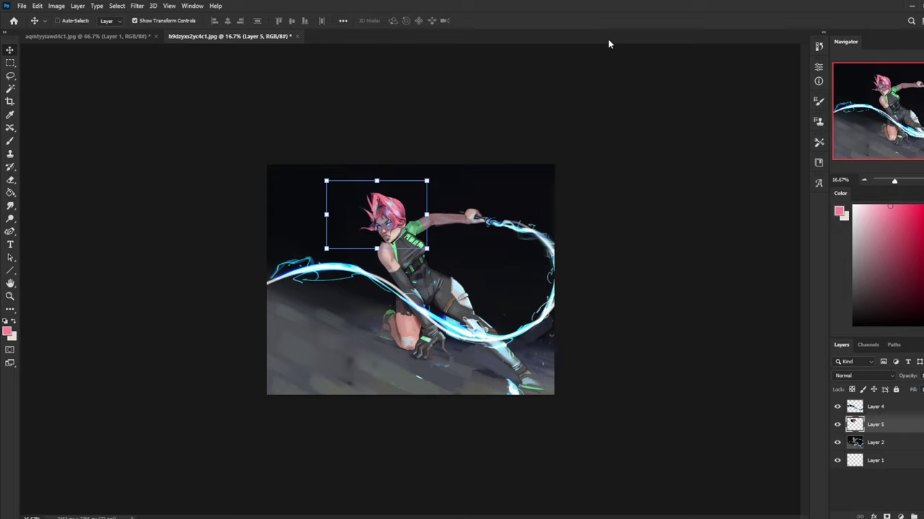
{"action": "key", "text": "Up"}
{"action": "key", "text": "Left"}
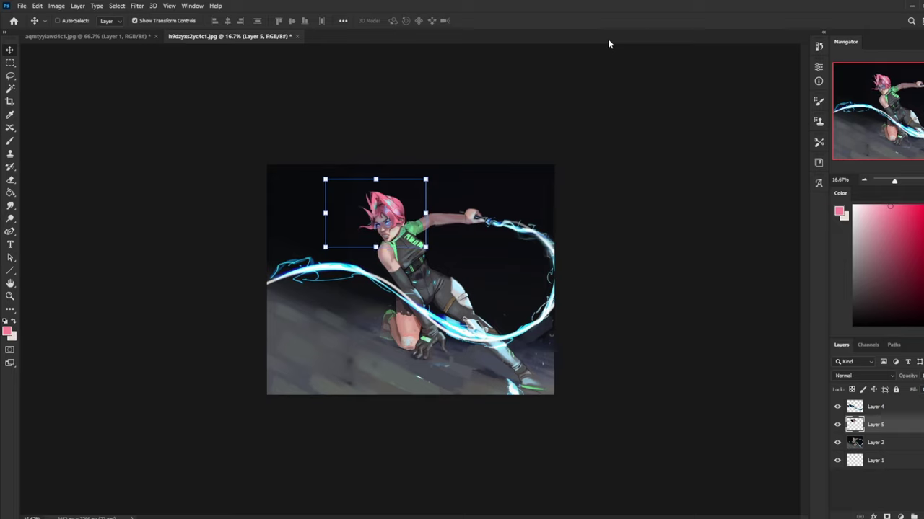
{"action": "key", "text": "e"}
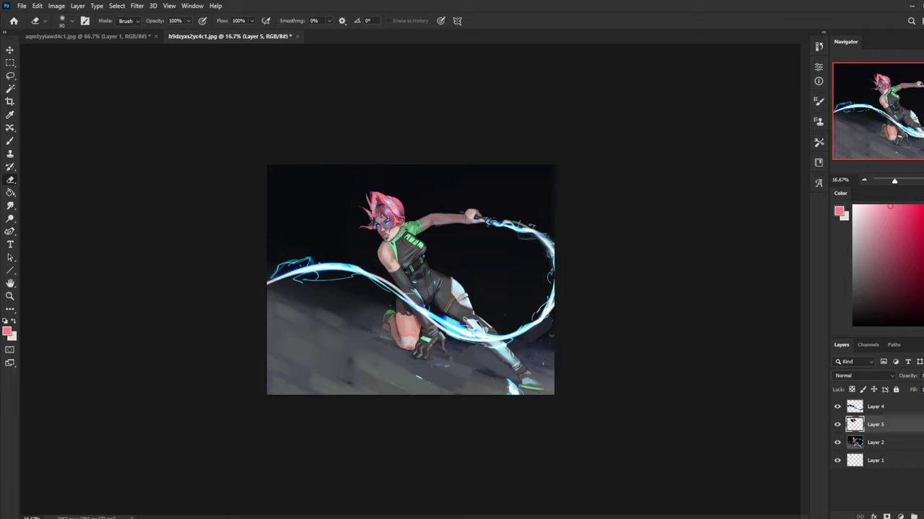
- Open Liquify on Layer 5 and push the face slightly down and to the right with a size 600 warp brush
{"action": "left_click", "coordinate": [137, 5]}
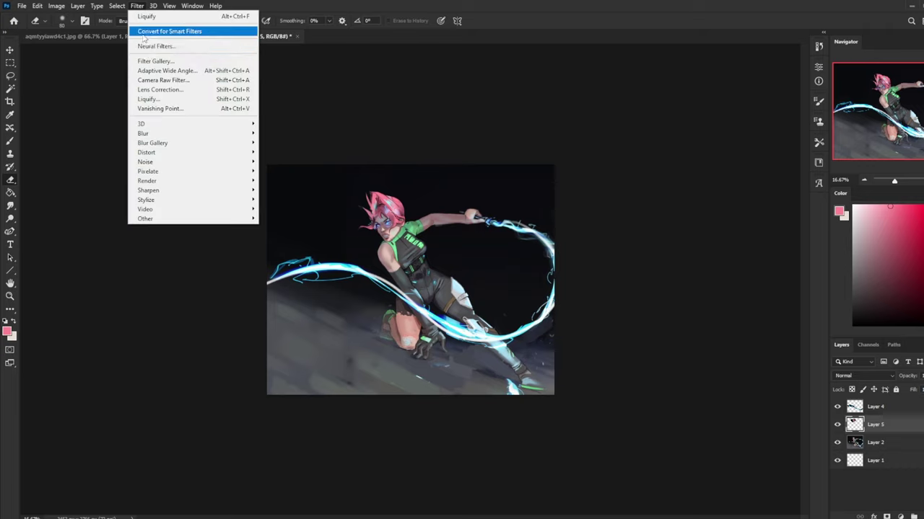
{"action": "left_click", "coordinate": [165, 100]}
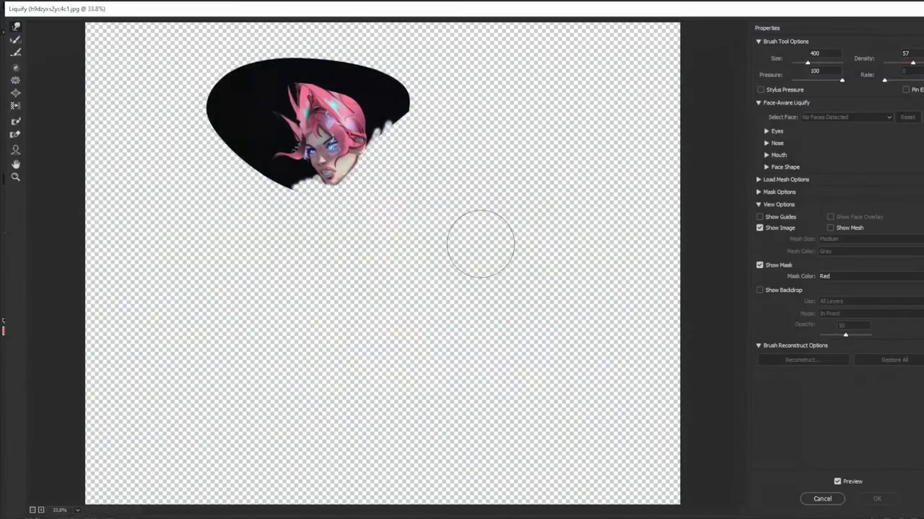
{"action": "key", "text": "bracketright"}
{"action": "key", "text": "bracketright"}
{"action": "key", "text": "bracketright"}
{"action": "key", "text": "bracketleft"}
{"action": "key", "text": "bracketleft"}
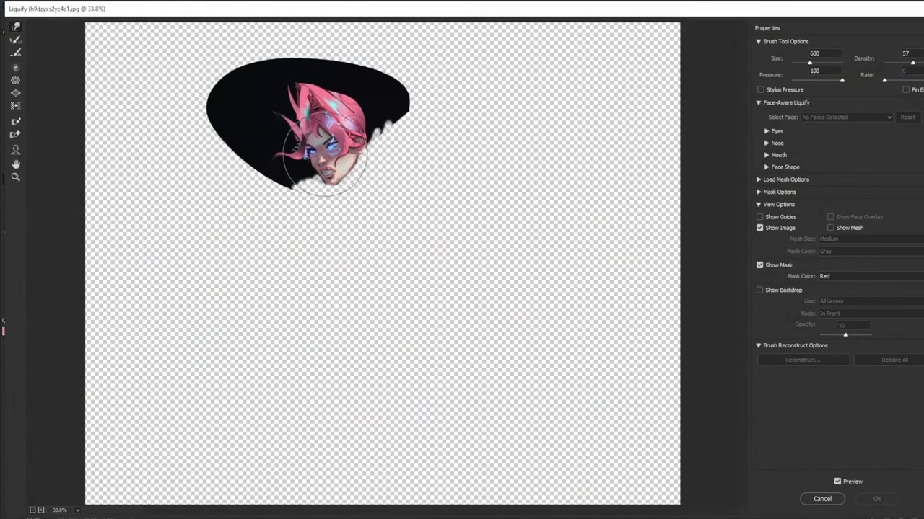
{"action": "left_click_drag", "start_coordinate": [322, 153], "coordinate": [330, 160]}
- Refine the eyes, forehead and mouth in Liquify with progressively smaller warp brushes, from size 500 to 100
{"action": "key", "text": "bracketleft"}
{"action": "key", "text": "bracketleft"}
{"action": "key", "text": "bracketleft"}
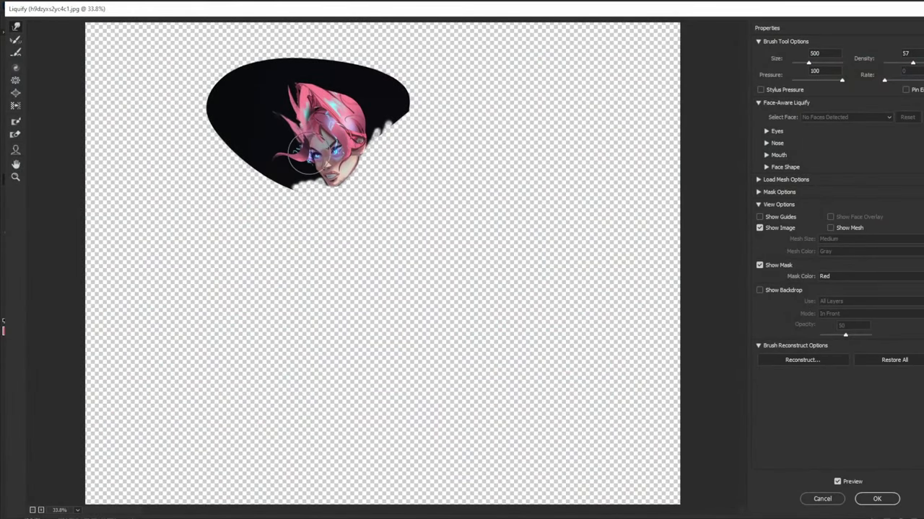
{"action": "key", "text": "bracketright"}
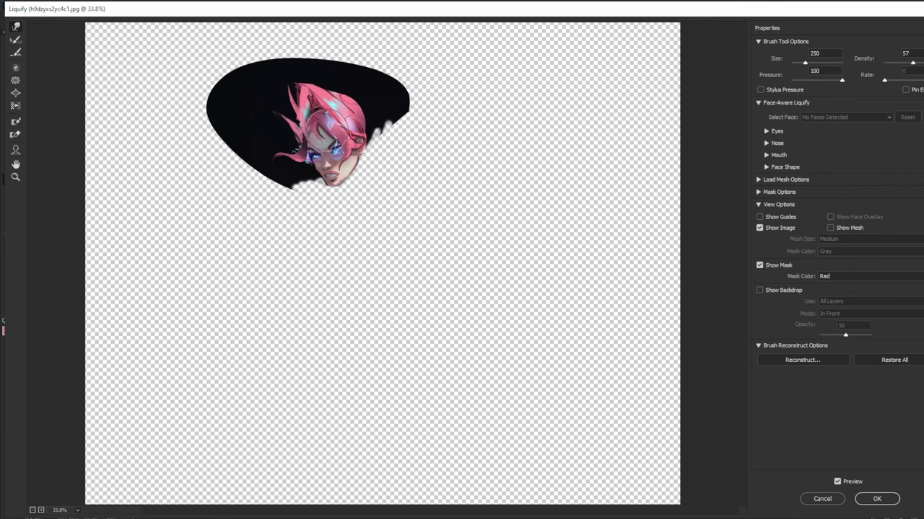
{"action": "key", "text": "bracketleft"}
{"action": "key", "text": "bracketleft"}
{"action": "key", "text": "bracketleft"}
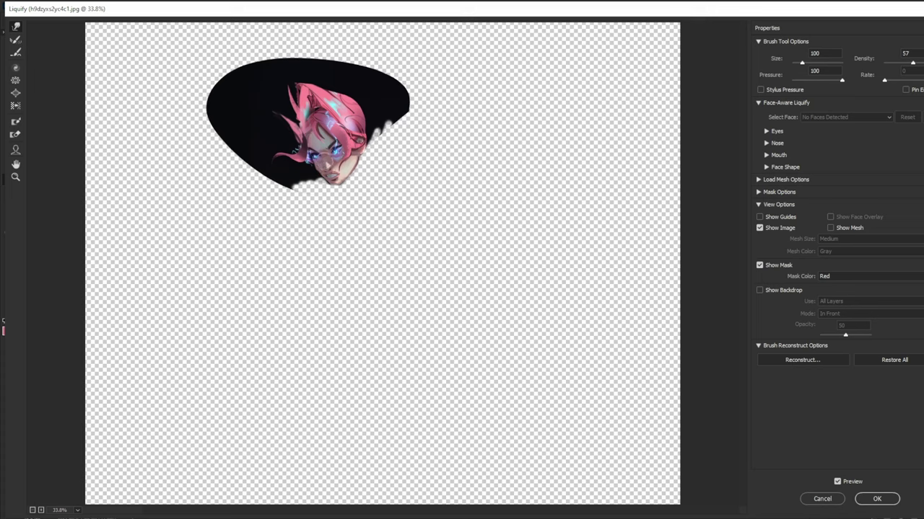
- Reshape the jaw and chin in Liquify with warp brushes of size 400 and 300, compare the preview, and apply the filter
{"action": "key", "text": "bracketright"}
{"action": "key", "text": "bracketright"}
{"action": "key", "text": "bracketright"}
{"action": "key", "text": "bracketright"}
{"action": "key", "text": "bracketright"}
{"action": "key", "text": "bracketright"}
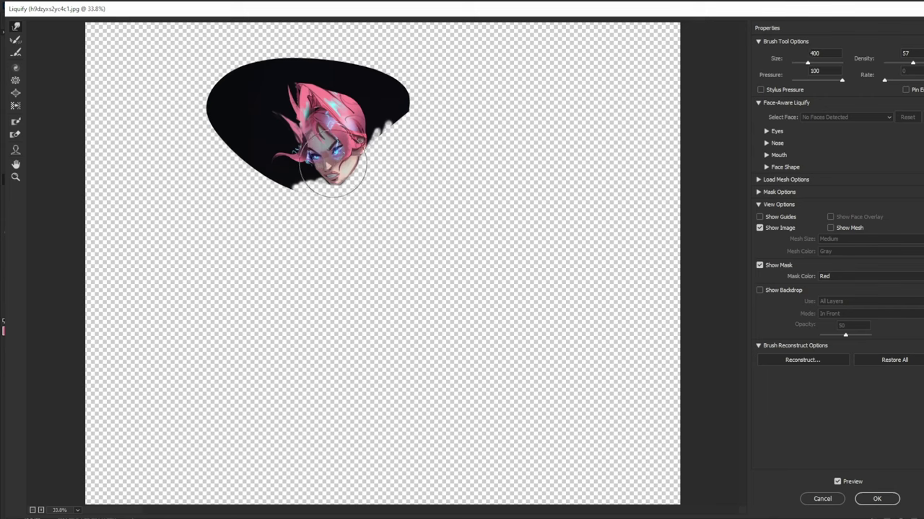
{"action": "key", "text": "bracketleft"}
{"action": "key", "text": "bracketleft"}
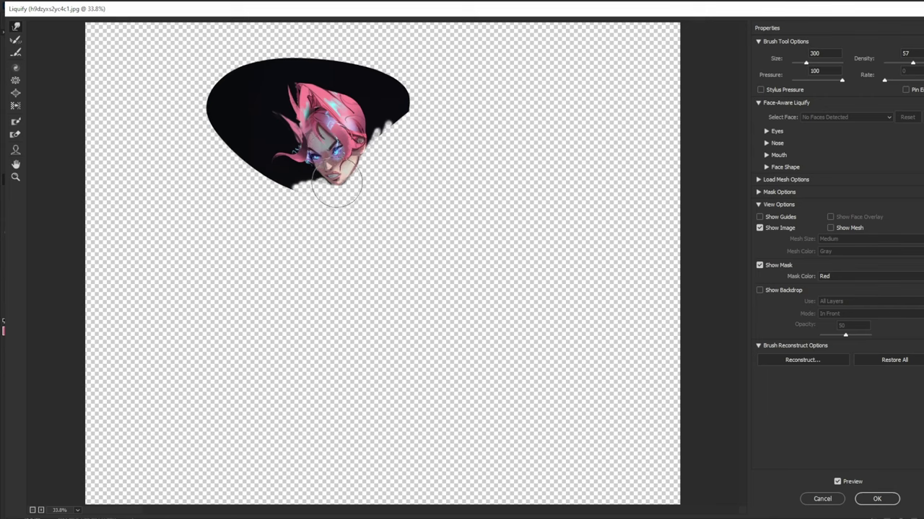
{"action": "key", "text": "bracketleft"}
{"action": "left_click", "coordinate": [870, 485]}
{"action": "left_click", "coordinate": [869, 485]}
{"action": "left_click", "coordinate": [877, 499]}
- Scale the head on Layer 5 to 110.19% and nudge it left and slightly up over the neck
{"action": "key", "text": "v"}
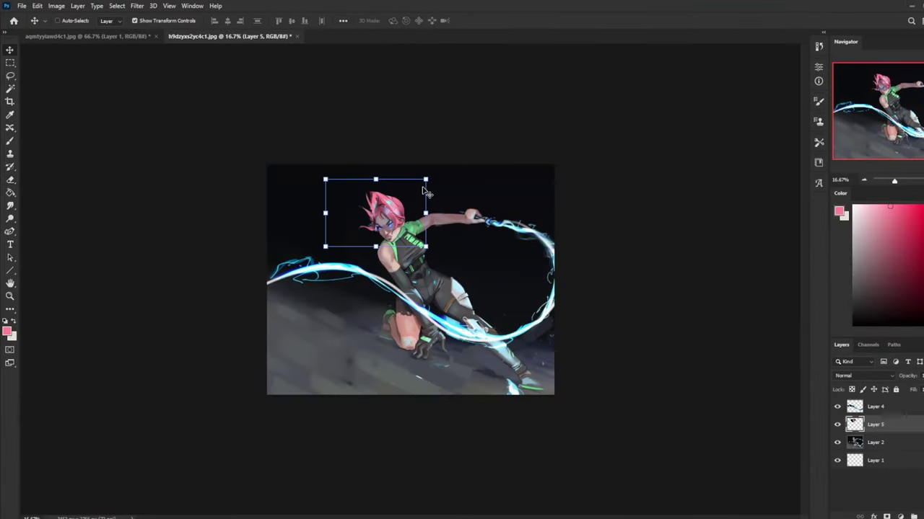
{"action": "left_click_drag", "start_coordinate": [426, 179], "coordinate": [436, 171]}
{"action": "key", "text": "Left"}
{"action": "key", "text": "Left"}
{"action": "key", "text": "Left"}
{"action": "key", "text": "Left"}
{"action": "key", "text": "Left"}
{"action": "key", "text": "Left"}
{"action": "key", "text": "Left"}
{"action": "key", "text": "Left"}
{"action": "key", "text": "Left"}
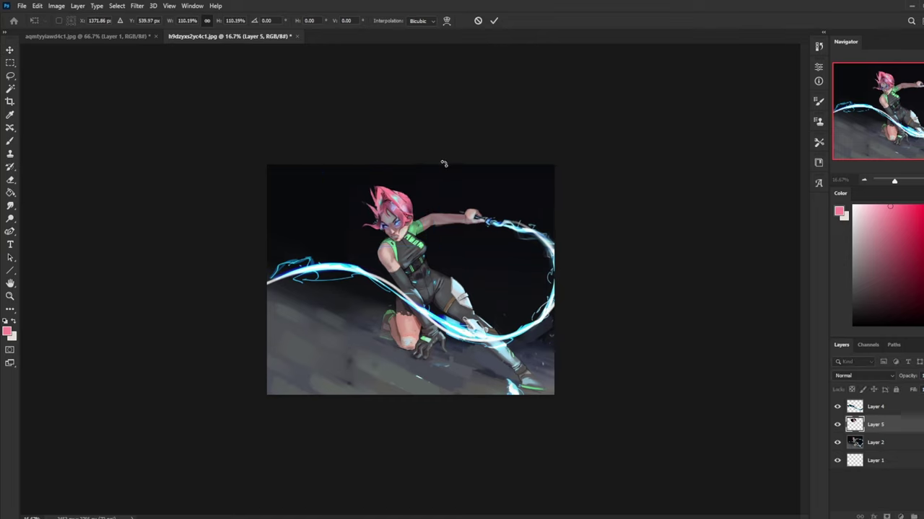
{"action": "key", "text": "shift+Left"}
{"action": "key", "text": "shift+Left"}
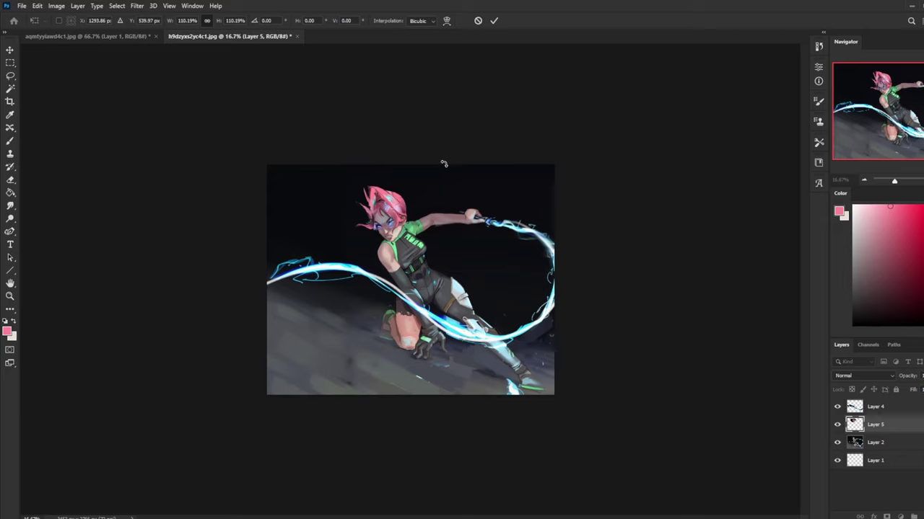
{"action": "key", "text": "Left"}
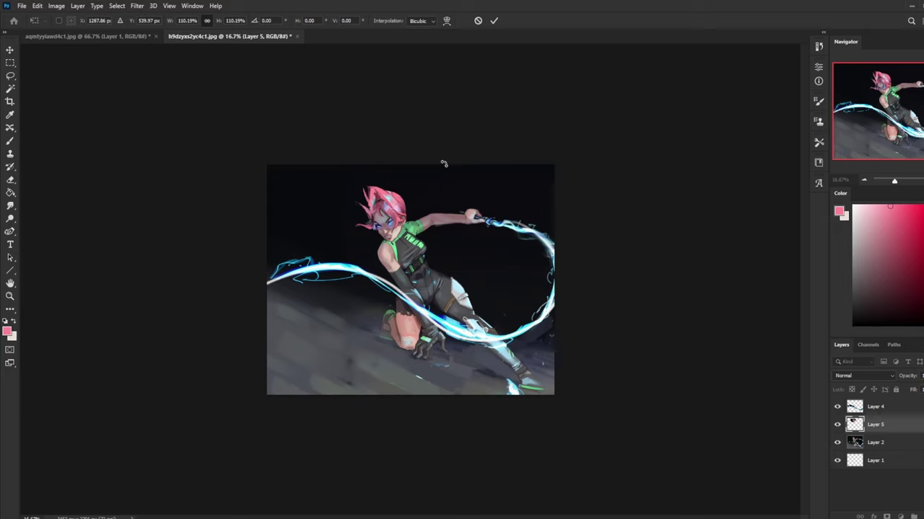
{"action": "key", "text": "Down"}
{"action": "key", "text": "Up"}
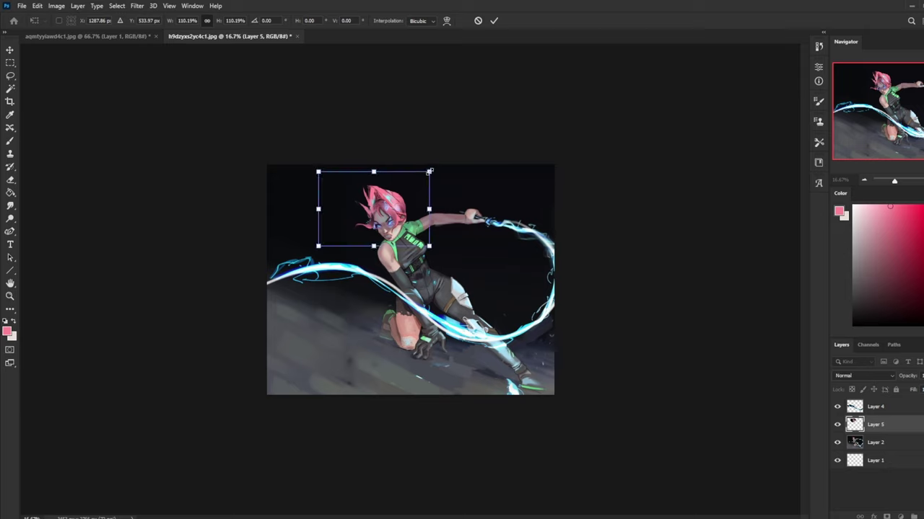
- Reduce the head's scale to 106.33%, nudge it slightly right, and apply the transform
{"action": "left_click_drag", "start_coordinate": [430, 171], "coordinate": [427, 173]}
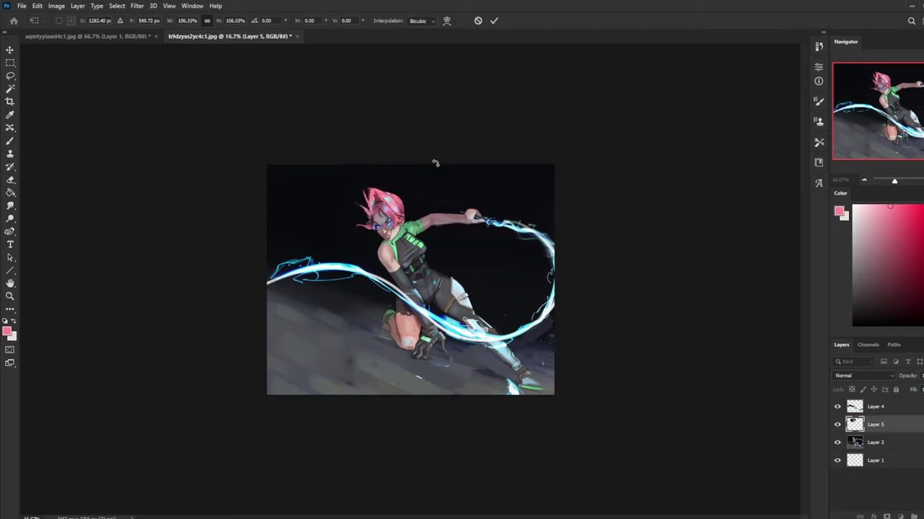
{"action": "key", "text": "Right"}
{"action": "key", "text": "Right"}
{"action": "key", "text": "Down"}
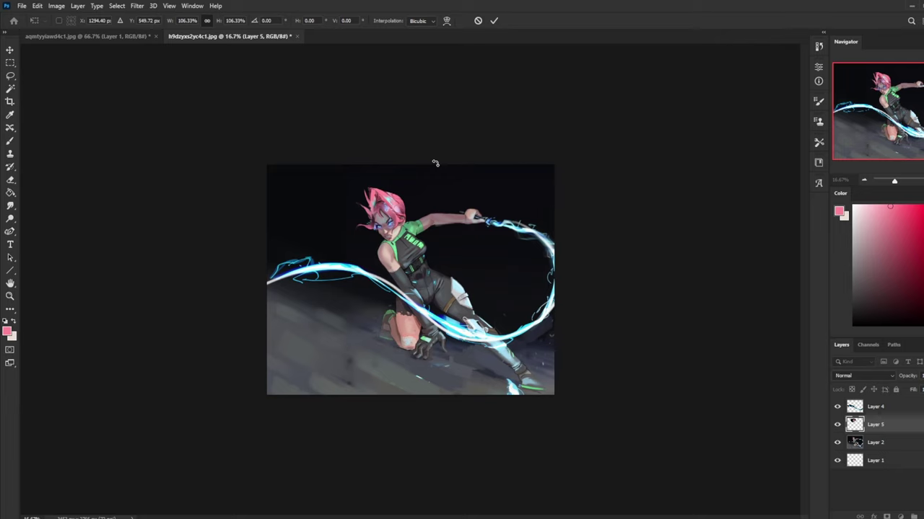
{"action": "key", "text": "Return"}
- Touch up the mouth and chin on Layer 5 with a small brush and a sampled muted skin tone
{"action": "key", "text": "b"}
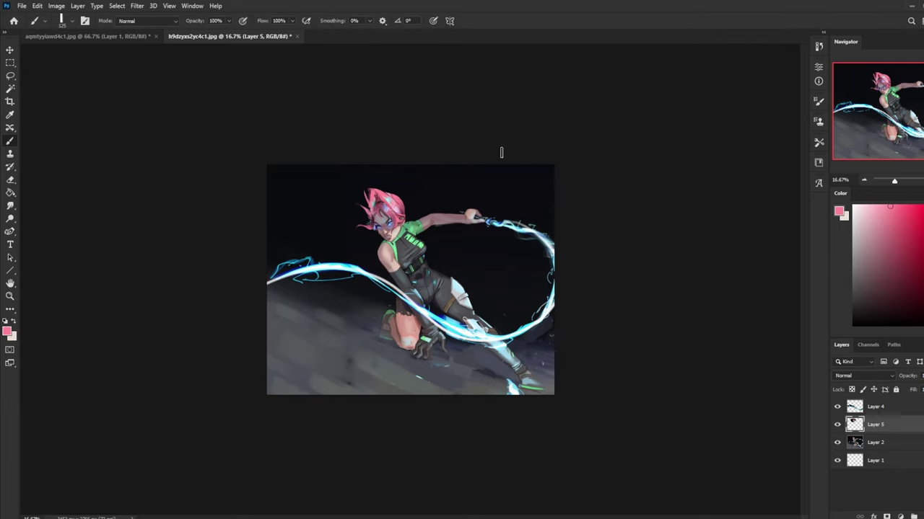
{"action": "key", "text": "z"}
{"action": "left_click_drag", "start_coordinate": [338, 196], "coordinate": [461, 303]}
{"action": "key", "text": "b"}
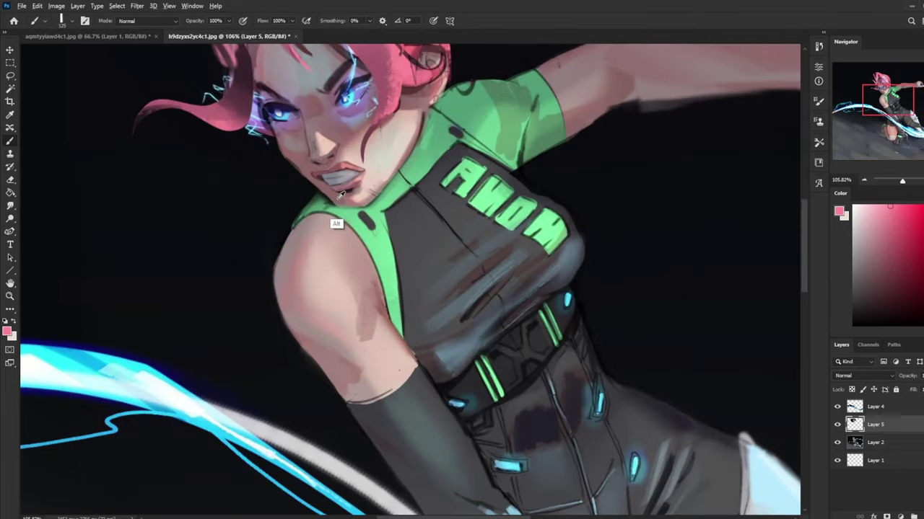
{"action": "left_click", "coordinate": [332, 153], "text": "alt"}
{"action": "key", "text": "bracketleft"}
{"action": "key", "text": "bracketleft"}
{"action": "key", "text": "bracketleft"}
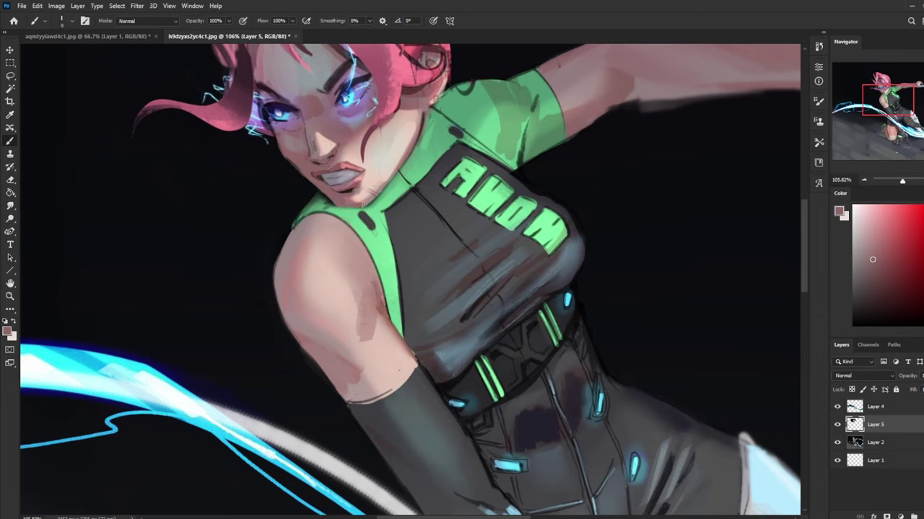
- Darken the collar edge beneath the chin on Layer 5 with a smaller brush and a sampled near-black green
{"action": "key", "text": "bracketleft"}
{"action": "left_click", "coordinate": [332, 205], "text": "alt"}
{"action": "mouse_move", "coordinate": [332, 206]}
{"action": "left_mouse_down"}
{"action": "mouse_move", "coordinate": [359, 210]}
{"action": "mouse_move", "coordinate": [310, 211]}
{"action": "mouse_move", "coordinate": [351, 214]}
{"action": "left_mouse_up"}
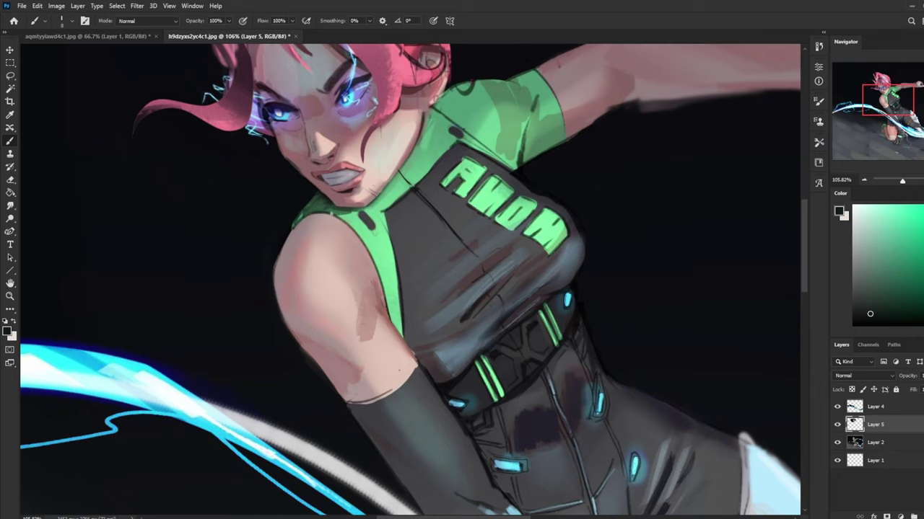
{"action": "scroll", "coordinate": [495, 329], "scroll_direction": "down", "scroll_amount": 8}
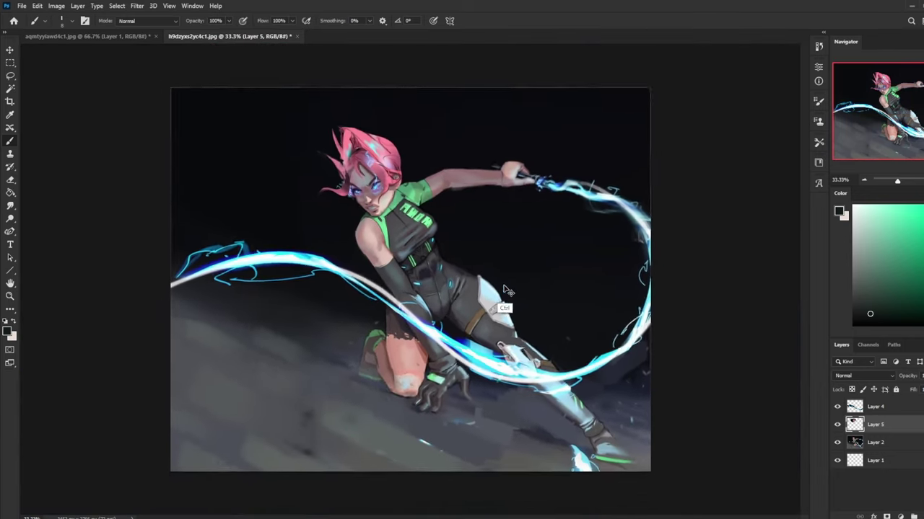
- Rotate the head on Layer 5 by -7.02°, nudge it down and left onto the neck, apply the transform, and ready the eraser
{"action": "key", "text": "v"}
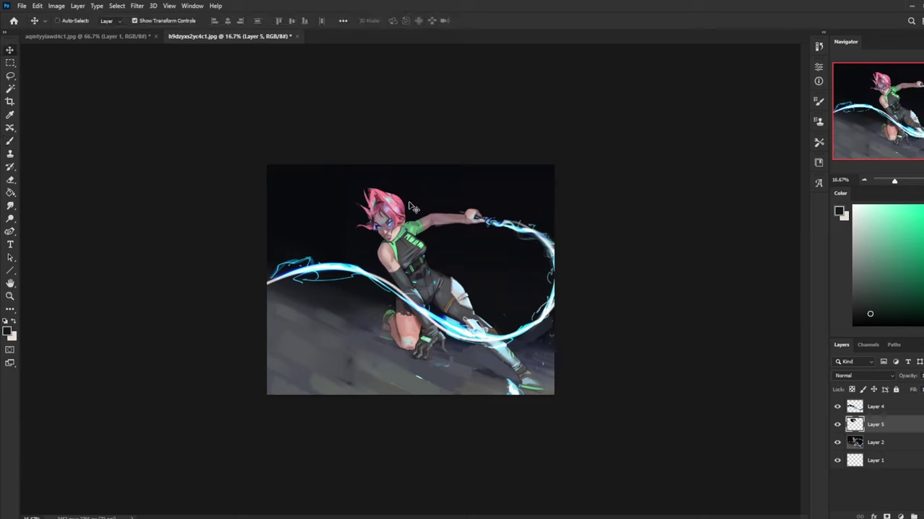
{"action": "mouse_move", "coordinate": [396, 166]}
{"action": "left_mouse_down"}
{"action": "mouse_move", "coordinate": [418, 151]}
{"action": "mouse_move", "coordinate": [389, 161]}
{"action": "mouse_move", "coordinate": [398, 156]}
{"action": "left_mouse_up"}
{"action": "key", "text": "Down"}
{"action": "key", "text": "Down"}
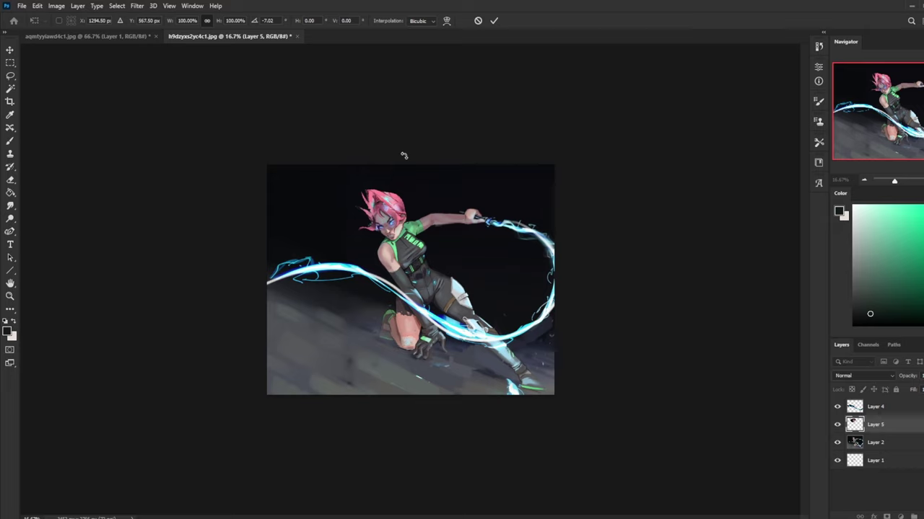
{"action": "key", "text": "Left"}
{"action": "key", "text": "Left"}
{"action": "key", "text": "Down"}
{"action": "key", "text": "Down"}
{"action": "key", "text": "Left"}
{"action": "key", "text": "Left"}
{"action": "key", "text": "Left"}
{"action": "key", "text": "Left"}
{"action": "key", "text": "Left"}
{"action": "key", "text": "Left"}
{"action": "key", "text": "Left"}
{"action": "key", "text": "Left"}
{"action": "key", "text": "Left"}
{"action": "key", "text": "Left"}
{"action": "key", "text": "Left"}
{"action": "key", "text": "Left"}
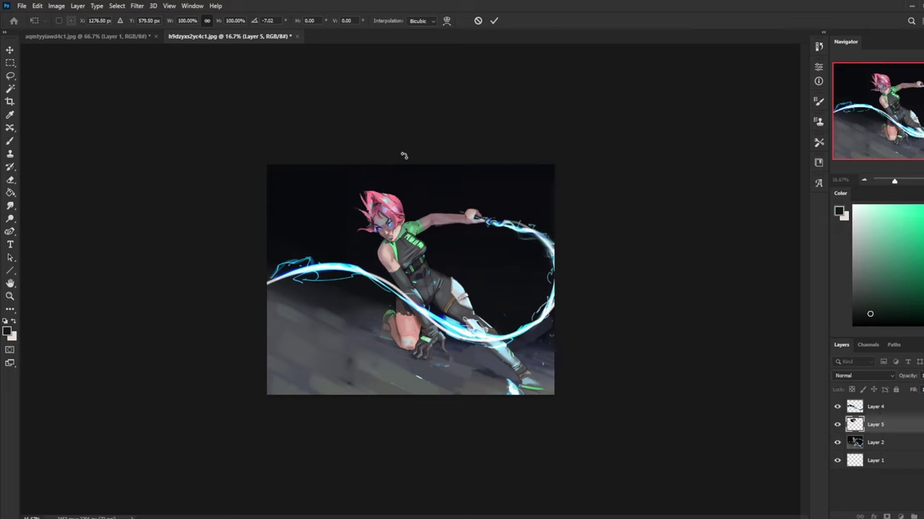
{"action": "key", "text": "Return"}
{"action": "key", "text": "e"}
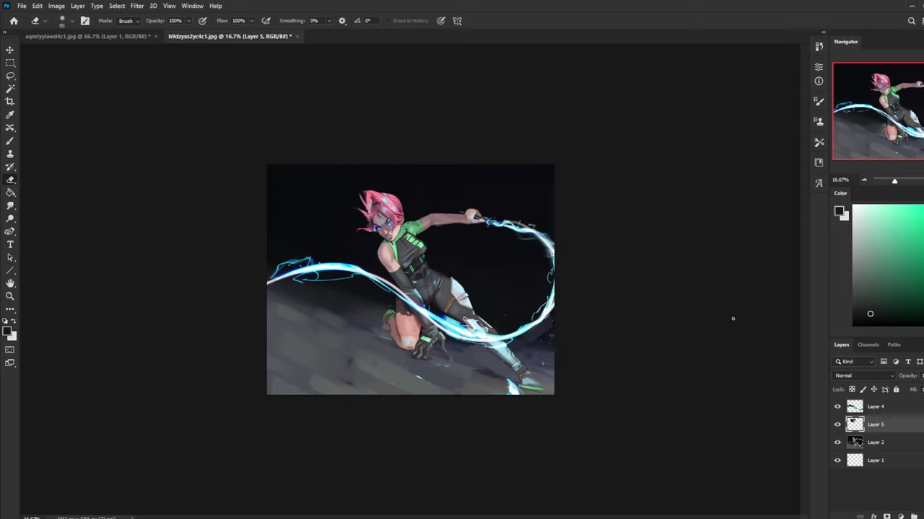
- Toggle Layer 5 to compare the repositioned head, and merge it down into Layer 2
{"action": "key", "text": "l"}
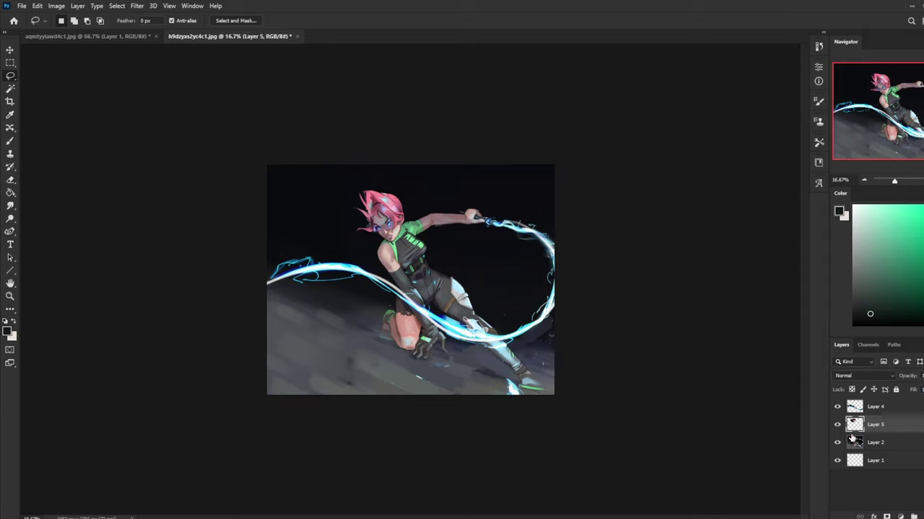
{"action": "left_click", "coordinate": [838, 425]}
{"action": "left_click", "coordinate": [838, 425]}
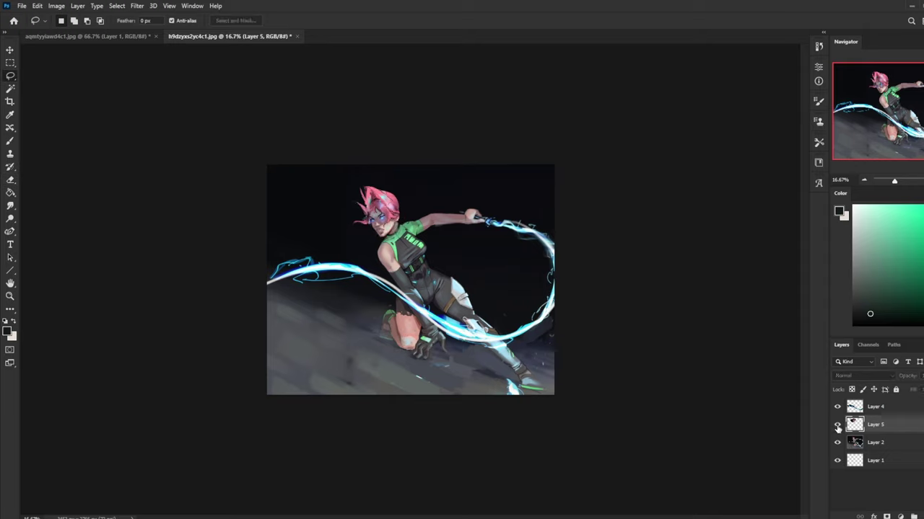
{"action": "right_click", "coordinate": [880, 433]}
{"action": "left_click", "coordinate": [867, 301]}
- Paint over the upper hair spikes on Layer 2 with the sampled near-black background colour, using a brush enlarged to 500
{"action": "key", "text": "b"}
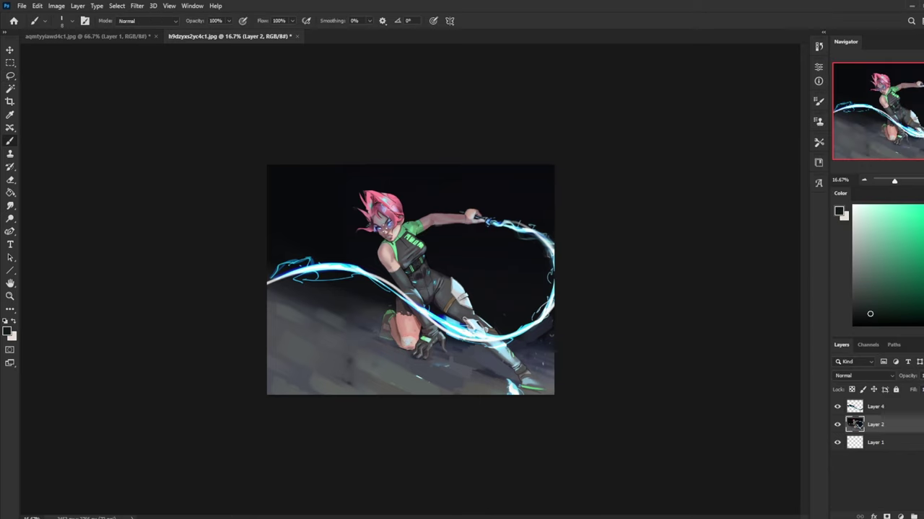
{"action": "left_click", "coordinate": [370, 253], "text": "alt"}
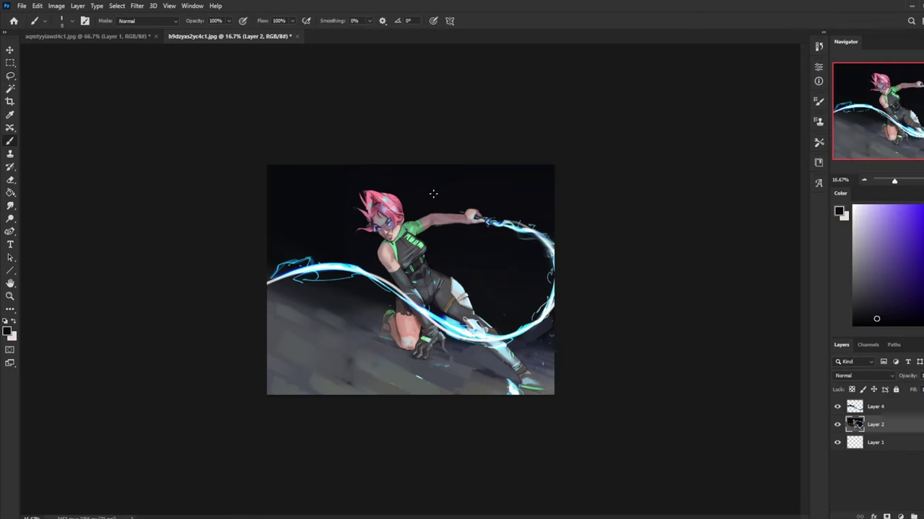
{"action": "key", "text": "l"}
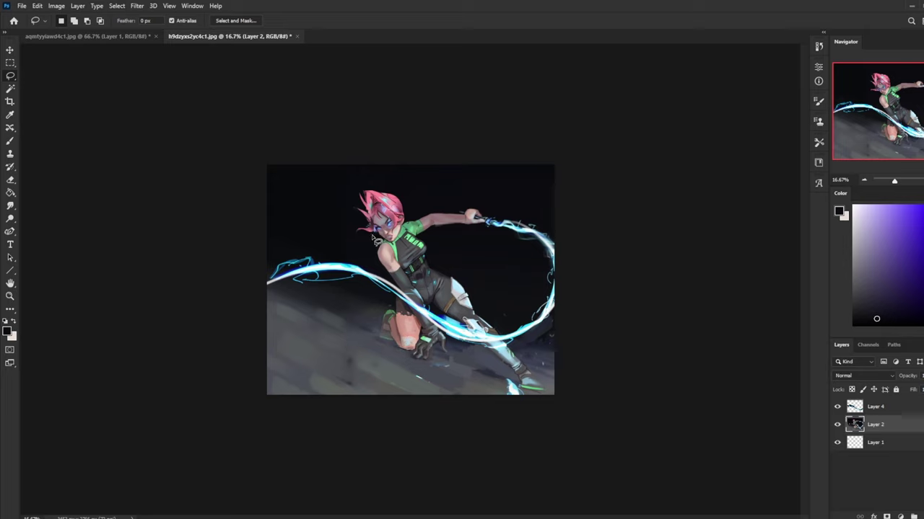
{"action": "key", "text": "b"}
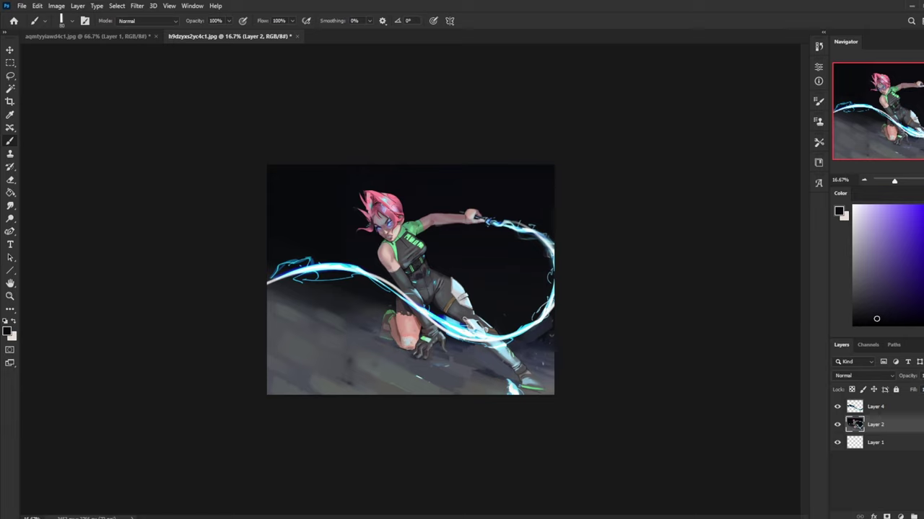
{"action": "key", "text": "l"}
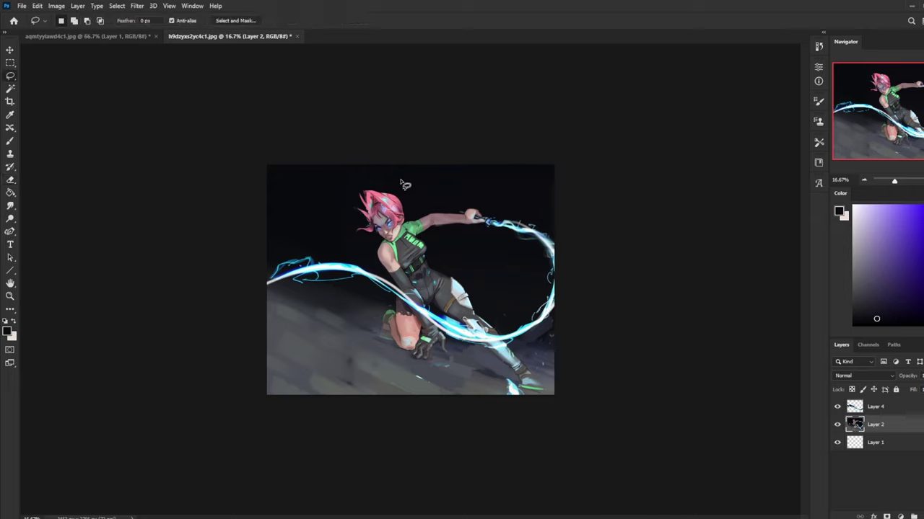
{"action": "key", "text": "b"}
{"action": "key", "text": "bracketright"}
{"action": "key", "text": "bracketright"}
{"action": "key", "text": "bracketright"}
{"action": "key", "text": "bracketright"}
{"action": "key", "text": "bracketright"}
{"action": "key", "text": "bracketright"}
{"action": "key", "text": "bracketright"}
{"action": "key", "text": "bracketright"}
{"action": "key", "text": "bracketright"}
{"action": "key", "text": "bracketright"}
{"action": "key", "text": "bracketright"}
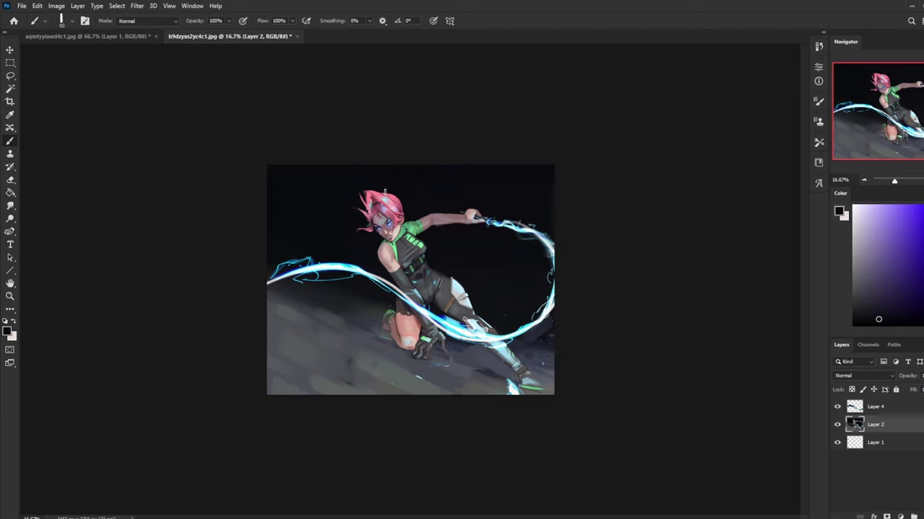
{"action": "left_click_drag", "start_coordinate": [371, 173], "coordinate": [346, 221]}
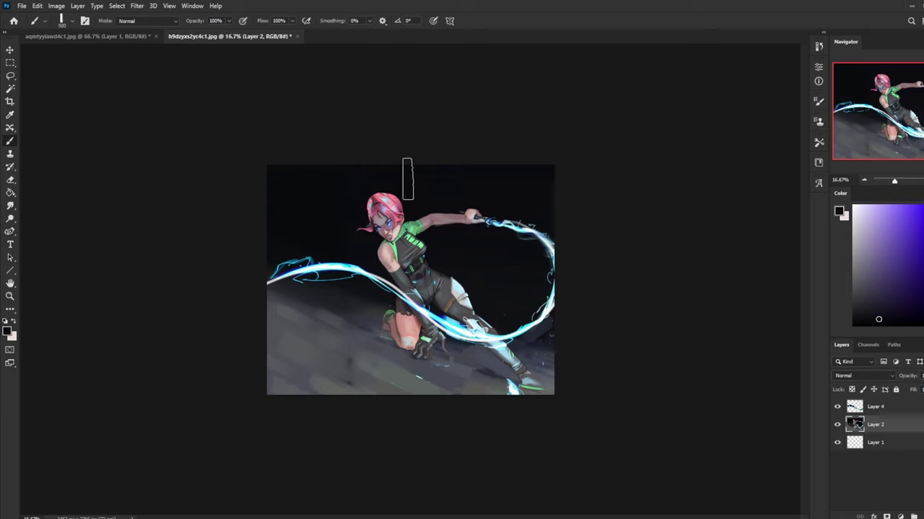
- Lasso an area around the top of the head, trim the hair outline with background colour inside it, and deselect
{"action": "key", "text": "l"}
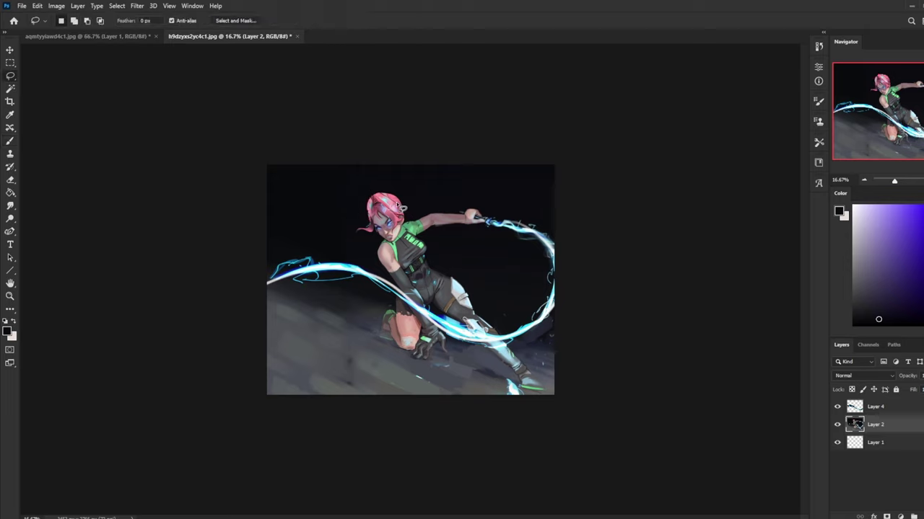
{"action": "mouse_move", "coordinate": [363, 230]}
{"action": "left_mouse_down"}
{"action": "mouse_move", "coordinate": [354, 191]}
{"action": "mouse_move", "coordinate": [406, 196]}
{"action": "mouse_move", "coordinate": [410, 209]}
{"action": "mouse_move", "coordinate": [385, 205]}
{"action": "mouse_move", "coordinate": [363, 229]}
{"action": "left_mouse_up"}
{"action": "key", "text": "v"}
{"action": "key", "text": "g"}
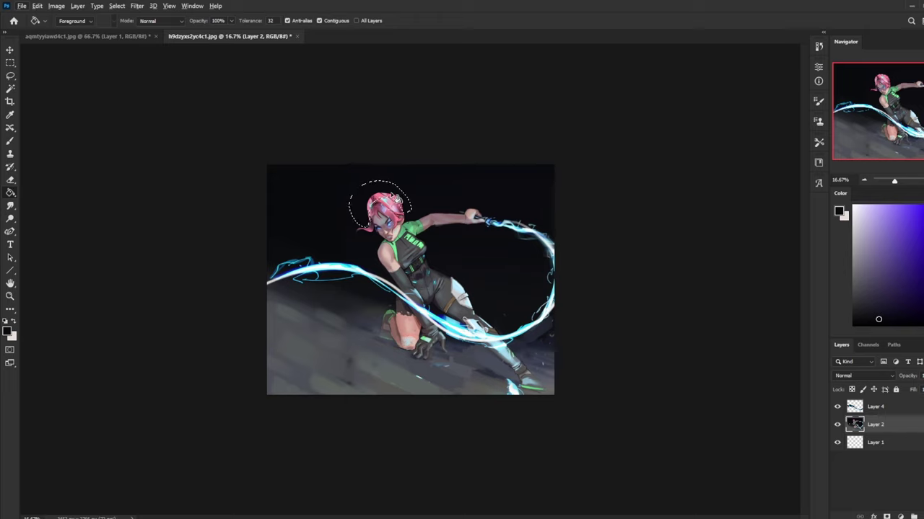
{"action": "key", "text": "b"}
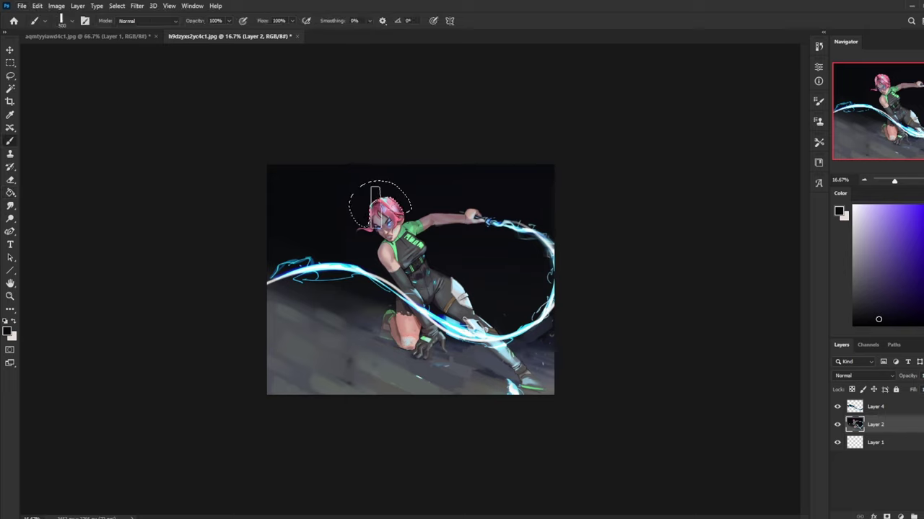
{"action": "key", "text": "l"}
{"action": "right_click", "coordinate": [410, 200]}
{"action": "left_click", "coordinate": [433, 204]}
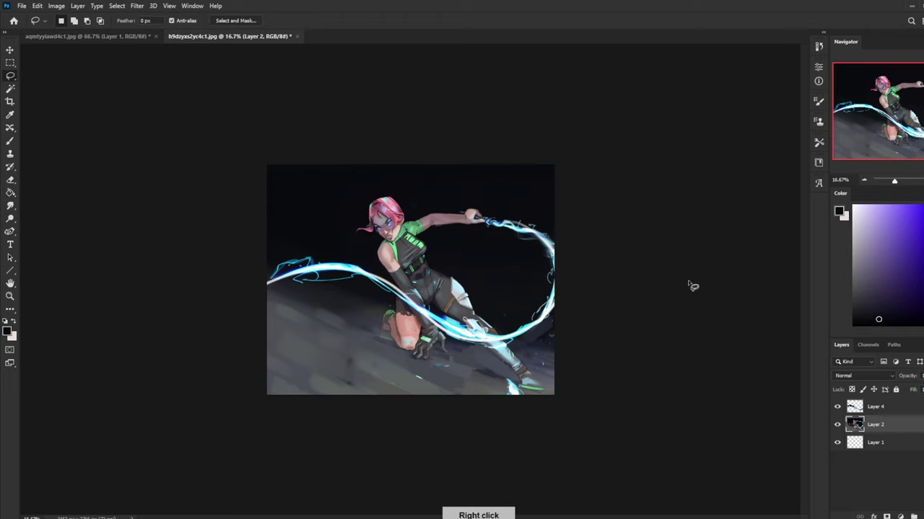
- Add a new layer above Layer 2 for painting the hair
{"action": "left_click", "coordinate": [923, 517]}
{"action": "key", "text": "b"}
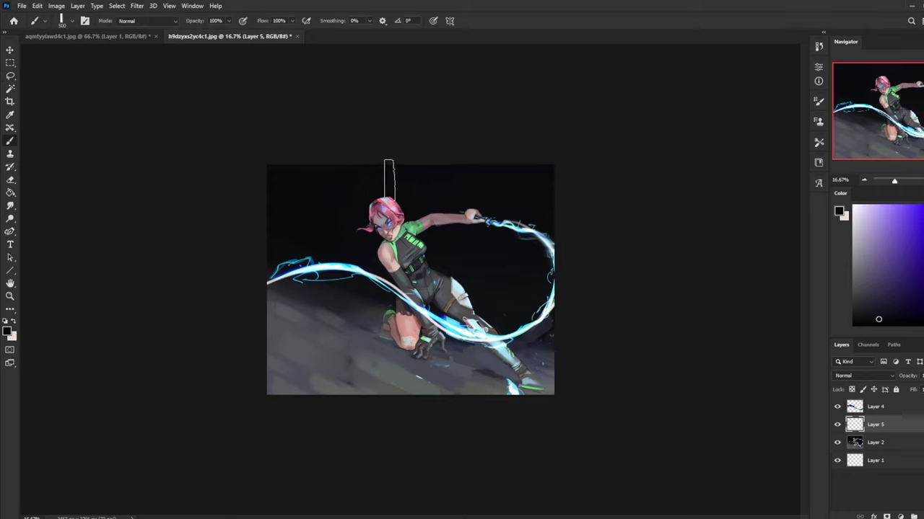
- Try to fill a lassoed windswept hair shape with a pink sampled from the hair
{"action": "key", "text": "l"}
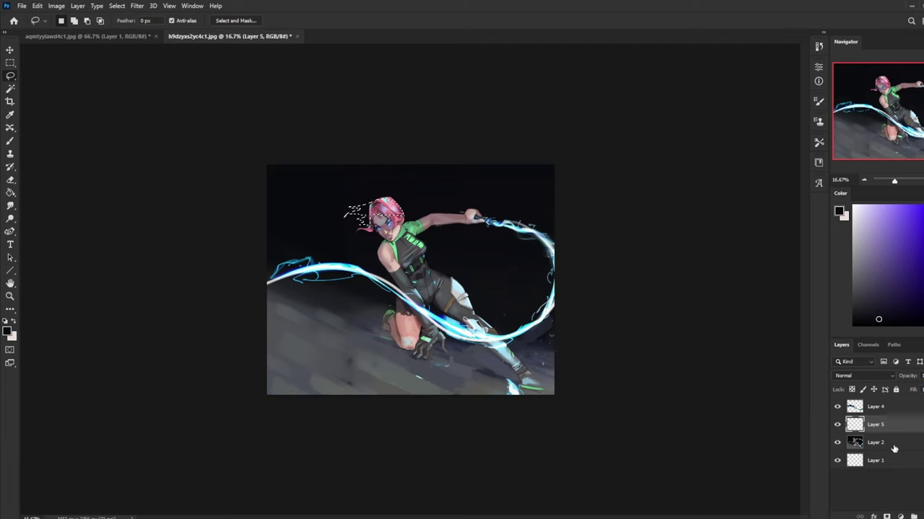
{"action": "key", "text": "g"}
{"action": "left_click", "coordinate": [375, 212], "text": "alt"}
{"action": "left_click", "coordinate": [375, 211]}
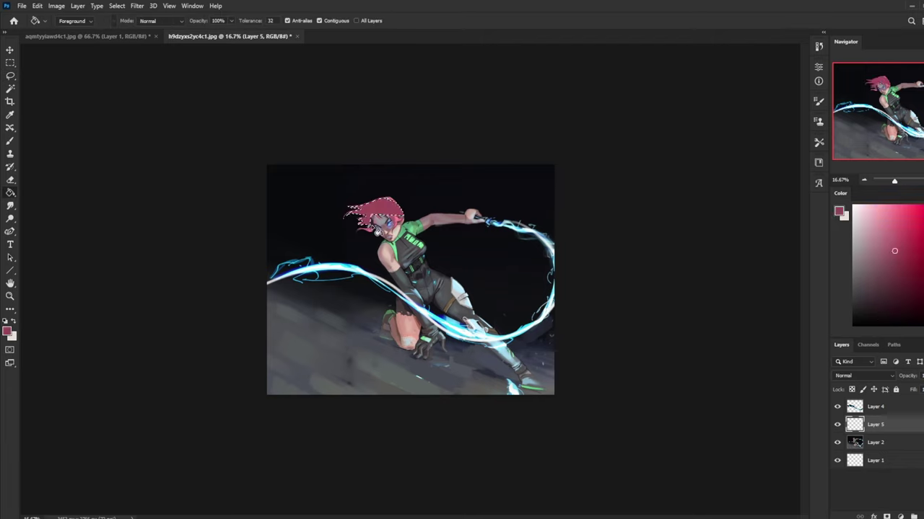
{"action": "key", "text": "ctrl+d"}
{"action": "key", "text": "ctrl+z"}
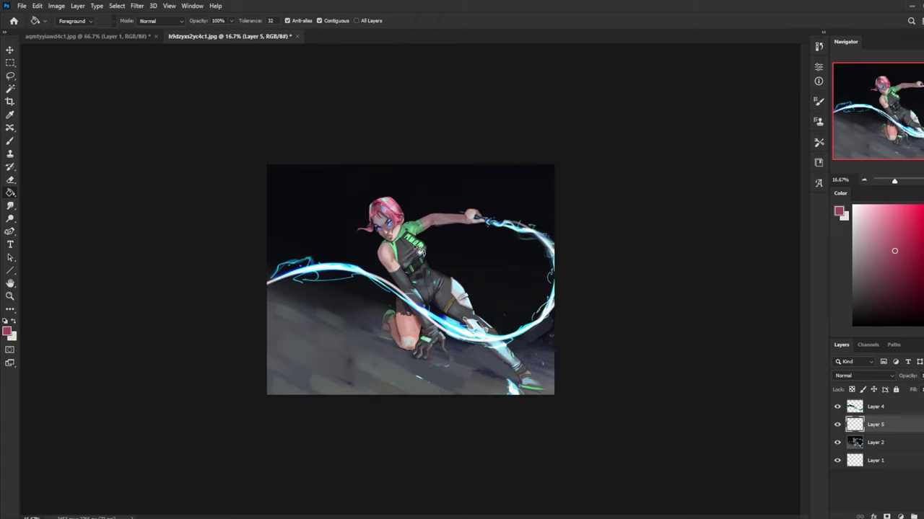
- Lasso windswept strands extending from the hair, hide the selection outline, and paint them with sampled light and darker pinks
{"action": "key", "text": "l"}
{"action": "mouse_move", "coordinate": [379, 199]}
{"action": "left_mouse_down"}
{"action": "mouse_move", "coordinate": [354, 205]}
{"action": "mouse_move", "coordinate": [368, 212]}
{"action": "mouse_move", "coordinate": [358, 222]}
{"action": "mouse_move", "coordinate": [372, 228]}
{"action": "mouse_move", "coordinate": [380, 200]}
{"action": "mouse_move", "coordinate": [341, 212]}
{"action": "left_mouse_up"}
{"action": "key", "text": "ctrl+h"}
{"action": "key", "text": "b"}
{"action": "left_click", "coordinate": [387, 207], "text": "alt"}
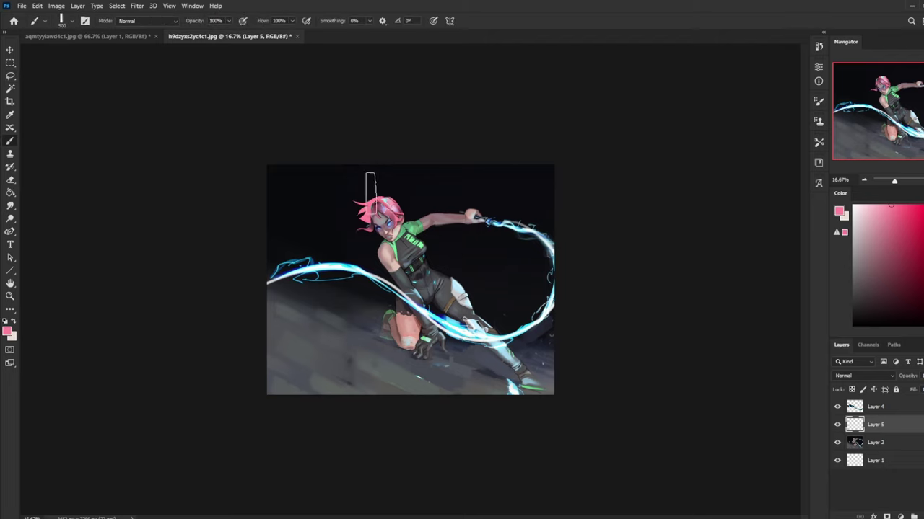
{"action": "left_click", "coordinate": [378, 207], "text": "alt"}
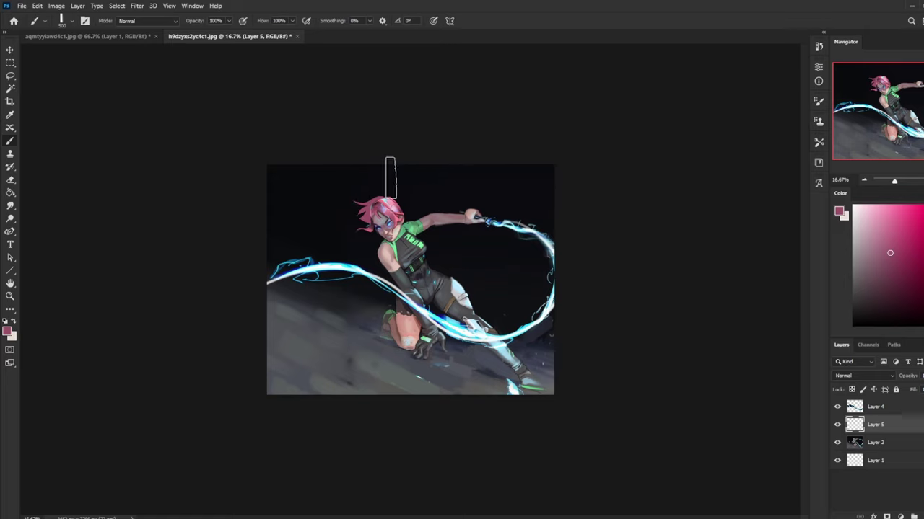
- Switch to a brush preset at about size 35 and shade the new hair strands with tones sampled from the hair and face
{"action": "key", "text": "m"}
{"action": "key", "text": "b"}
{"action": "right_click", "coordinate": [407, 216]}
{"action": "double_click", "coordinate": [447, 321]}
{"action": "left_click", "coordinate": [371, 202], "text": "alt"}
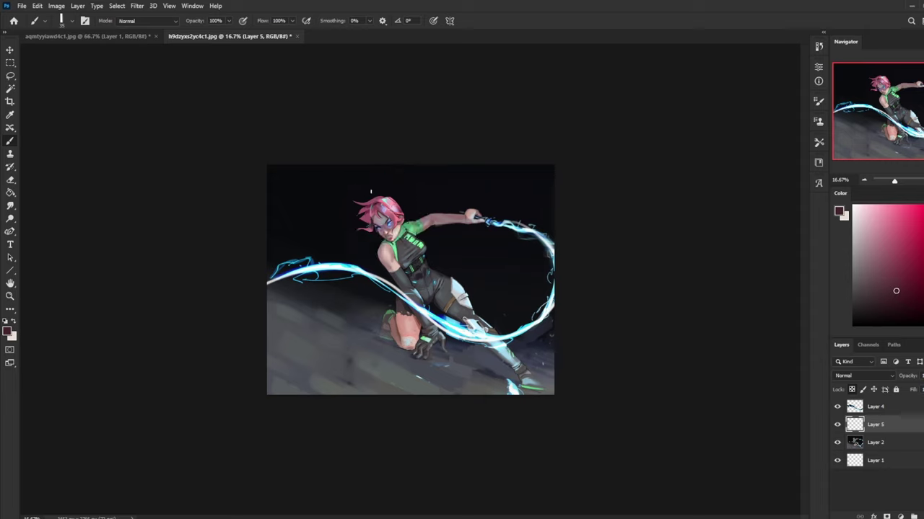
{"action": "left_click", "coordinate": [375, 226], "text": "alt"}
{"action": "left_click", "coordinate": [391, 211], "text": "alt"}
- Sample the dark background and darken the outer tips of the hair strands with an enlarged brush
{"action": "left_click", "coordinate": [361, 189], "text": "alt"}
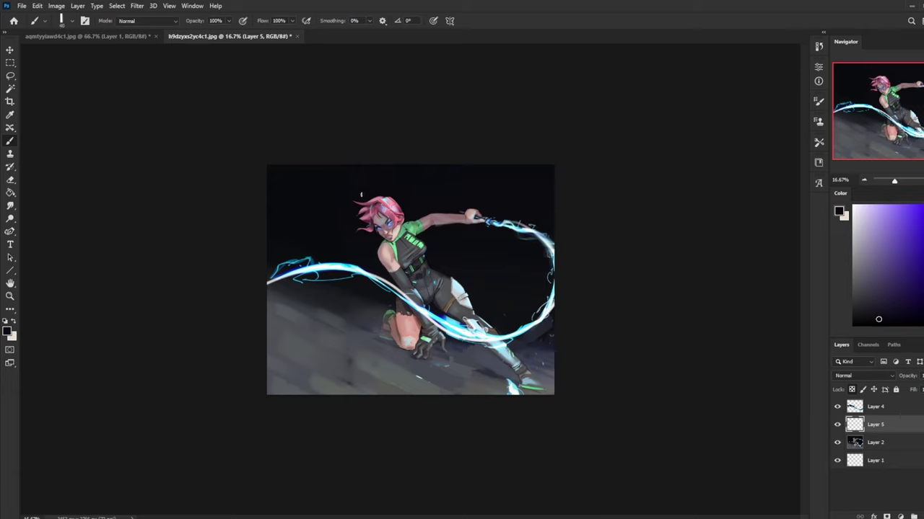
{"action": "key", "text": "bracketright"}
{"action": "key", "text": "bracketright"}
{"action": "key", "text": "bracketright"}
{"action": "key", "text": "bracketright"}
{"action": "key", "text": "bracketright"}
{"action": "left_click_drag", "start_coordinate": [351, 192], "coordinate": [353, 218]}
- Add light cyan highlights to the strands with a size 30 brush, and merge the hair layer into Layer 2
{"action": "key", "text": "bracketleft"}
{"action": "left_click", "coordinate": [382, 226], "text": "alt"}
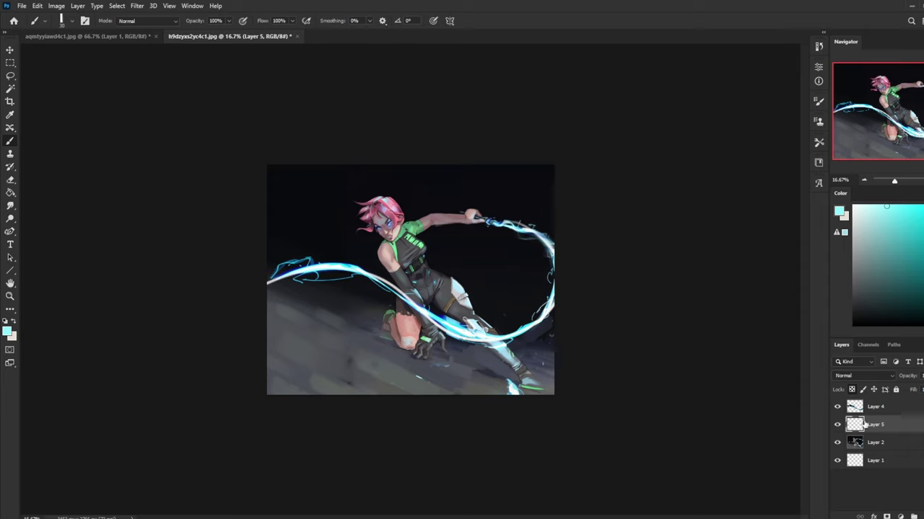
{"action": "right_click", "coordinate": [866, 425]}
{"action": "left_click", "coordinate": [844, 292]}
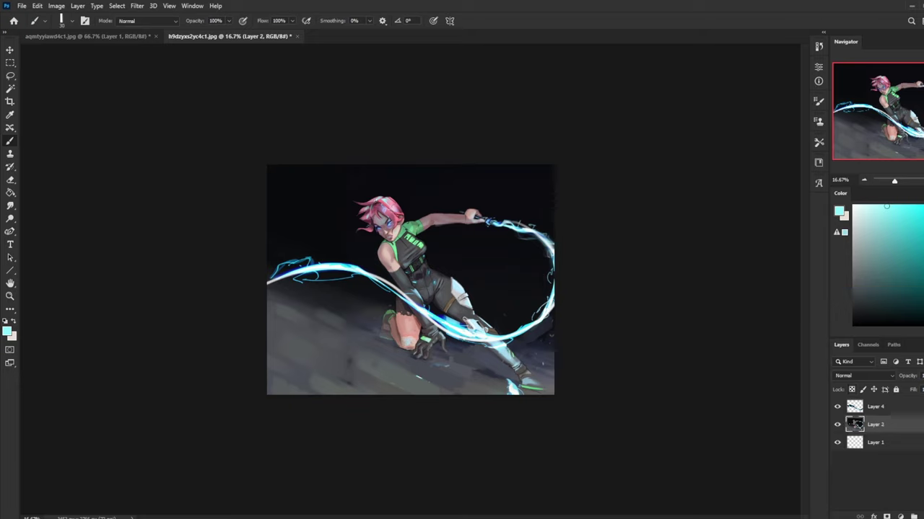
- Toggle Layer 4's visibility to inspect the whip glow, and make Layer 2 active again
{"action": "left_click", "coordinate": [380, 206], "text": "alt"}
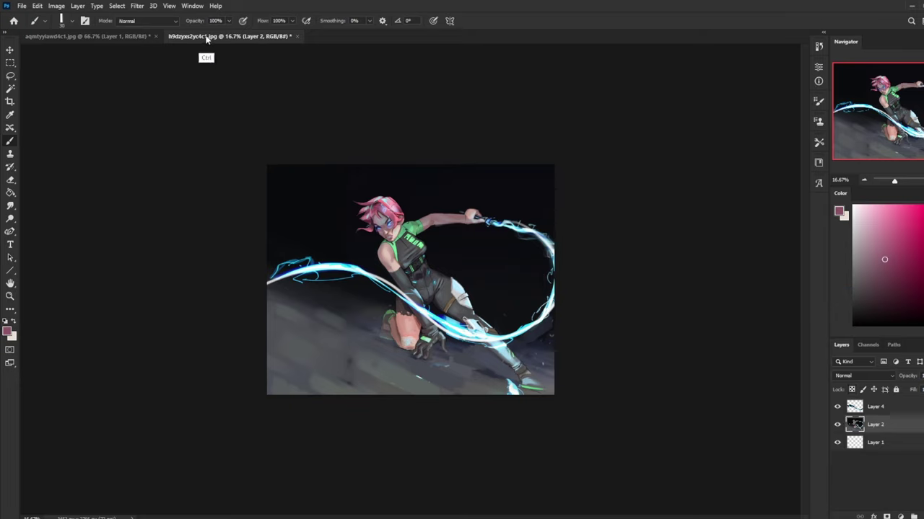
{"action": "left_click", "coordinate": [837, 407]}
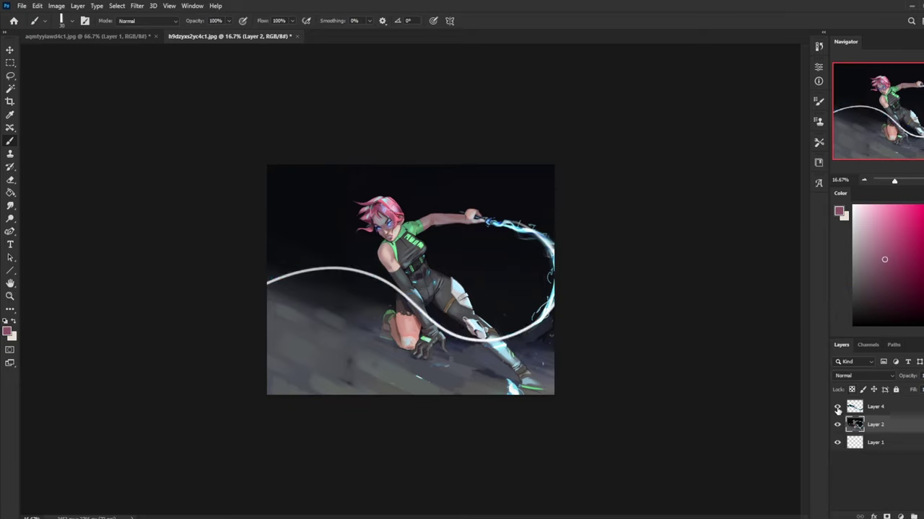
{"action": "left_click", "coordinate": [837, 407]}
{"action": "left_click", "coordinate": [875, 407]}
{"action": "left_click", "coordinate": [383, 202], "text": "alt"}
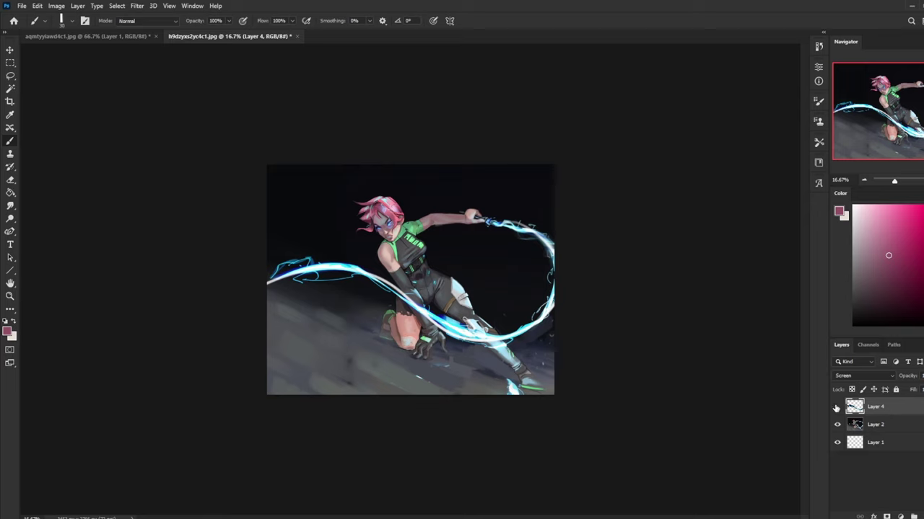
{"action": "left_click", "coordinate": [837, 407]}
{"action": "left_click", "coordinate": [837, 407]}
{"action": "left_click", "coordinate": [880, 428]}
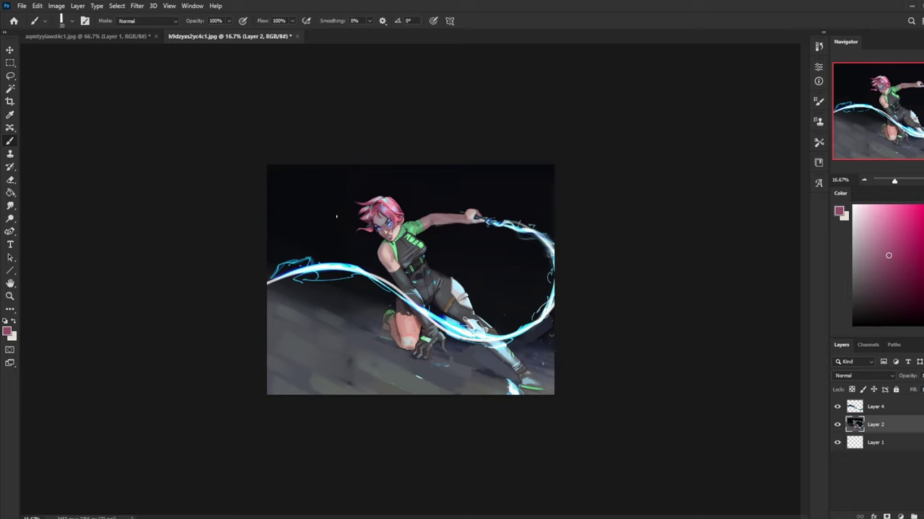
- Clear the selection and refine the hair and hairline on Layer 2 with sampled pinks and greyish forehead tones
{"action": "right_click", "coordinate": [393, 193]}
{"action": "left_click", "coordinate": [407, 208]}
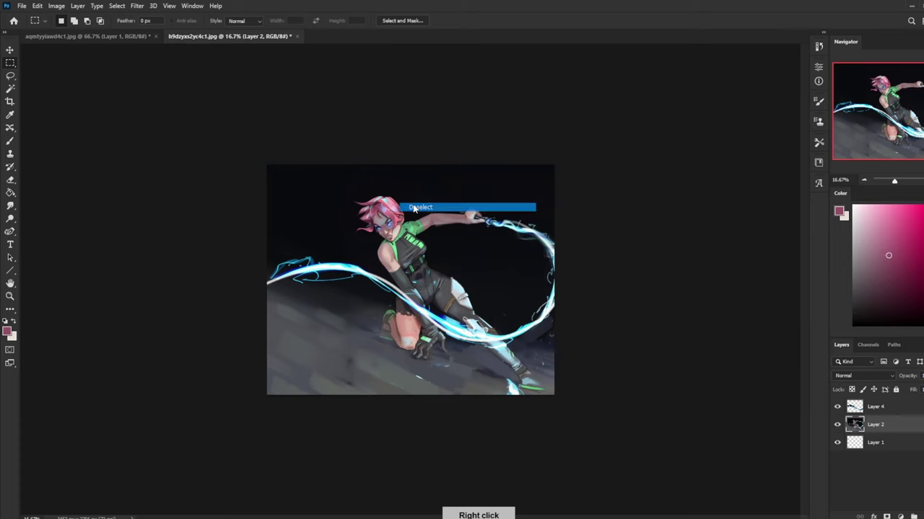
{"action": "left_click", "coordinate": [379, 202], "text": "alt"}
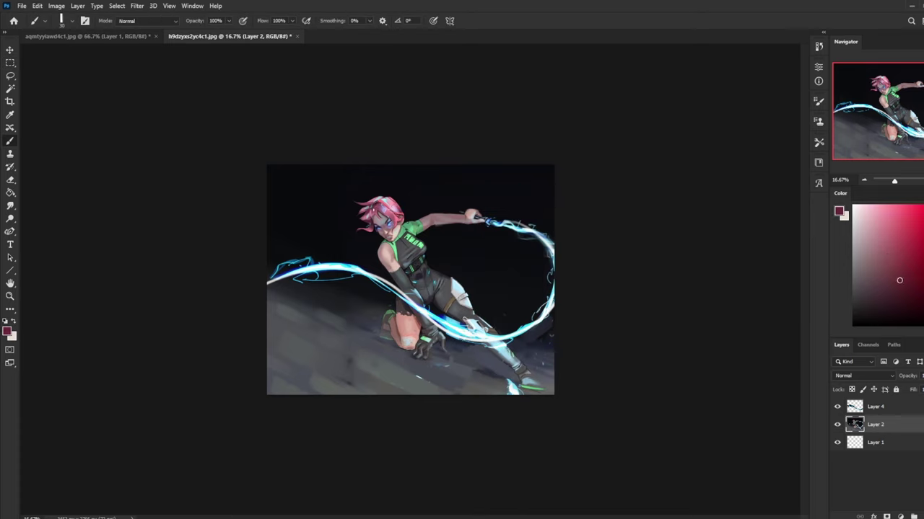
{"action": "left_click", "coordinate": [378, 206], "text": "alt"}
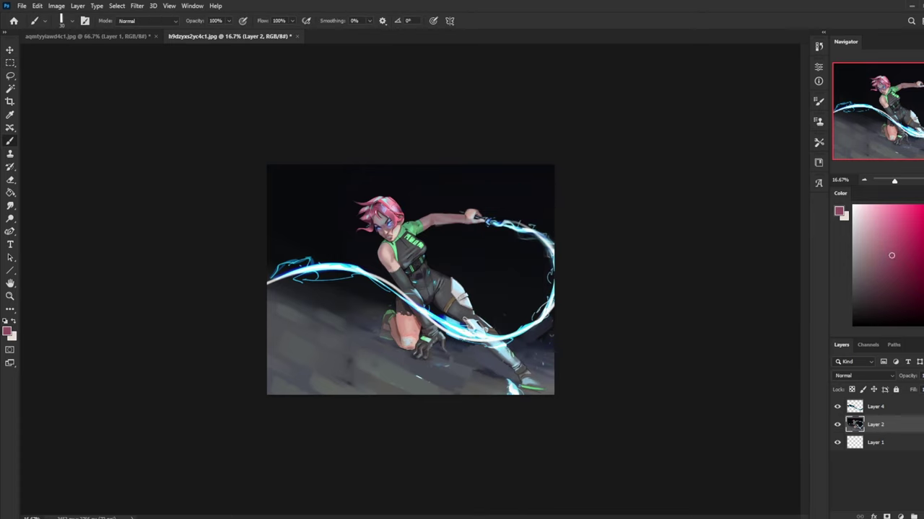
{"action": "left_click", "coordinate": [369, 219], "text": "alt"}
{"action": "left_click", "coordinate": [377, 218], "text": "alt"}
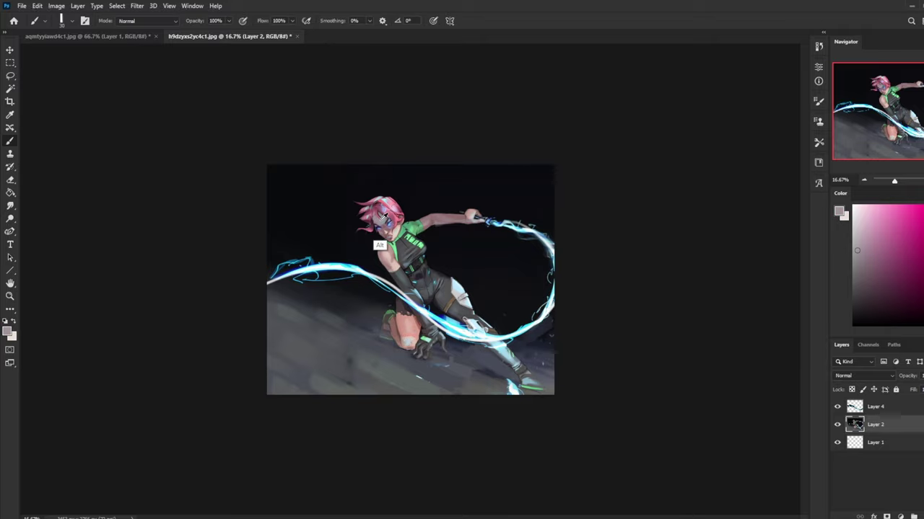
{"action": "left_click", "coordinate": [376, 217], "text": "alt"}
- Lasso the loose hair strand over the forehead and copy it onto a new layer
{"action": "key", "text": "z"}
{"action": "left_click_drag", "start_coordinate": [356, 197], "coordinate": [453, 218]}
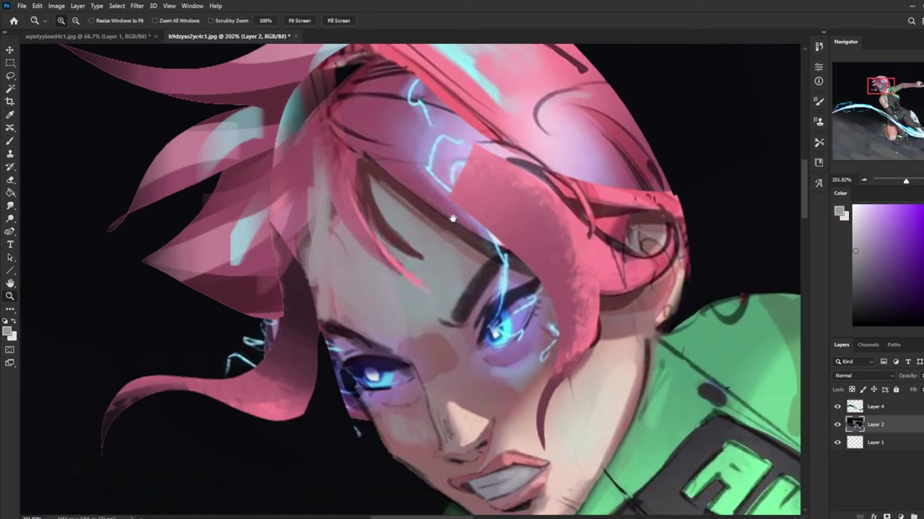
{"action": "key", "text": "l"}
{"action": "mouse_move", "coordinate": [329, 152]}
{"action": "left_mouse_down"}
{"action": "mouse_move", "coordinate": [354, 269]}
{"action": "mouse_move", "coordinate": [439, 292]}
{"action": "mouse_move", "coordinate": [339, 155]}
{"action": "left_mouse_up"}
{"action": "key", "text": "ctrl+j"}
- Flip the copied hair strand horizontally, then rotate and position it so it hangs down over the forehead from the hairline
{"action": "key", "text": "ctrl+t"}
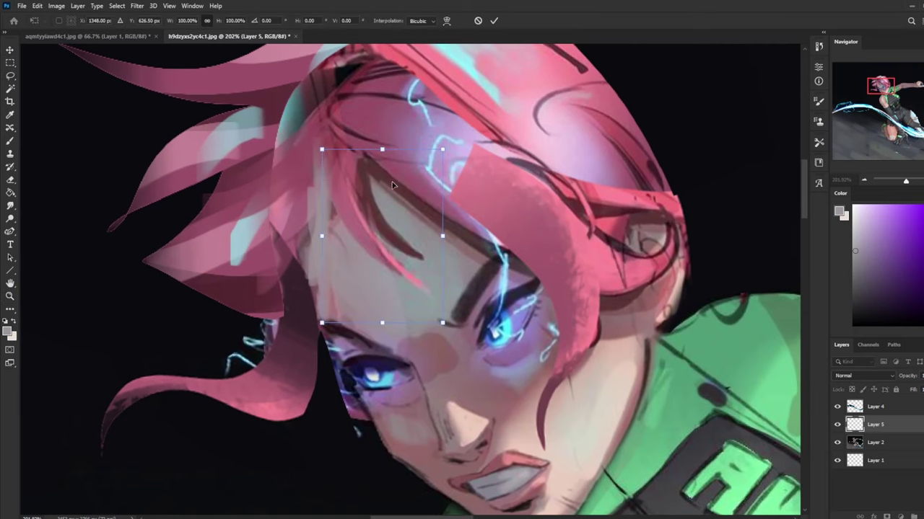
{"action": "right_click", "coordinate": [401, 217]}
{"action": "left_click", "coordinate": [429, 382]}
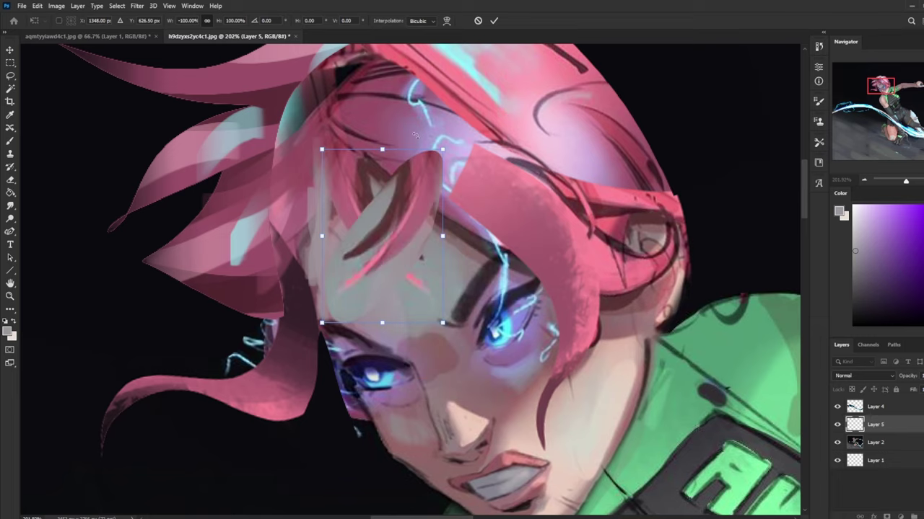
{"action": "left_click_drag", "start_coordinate": [415, 135], "coordinate": [367, 179]}
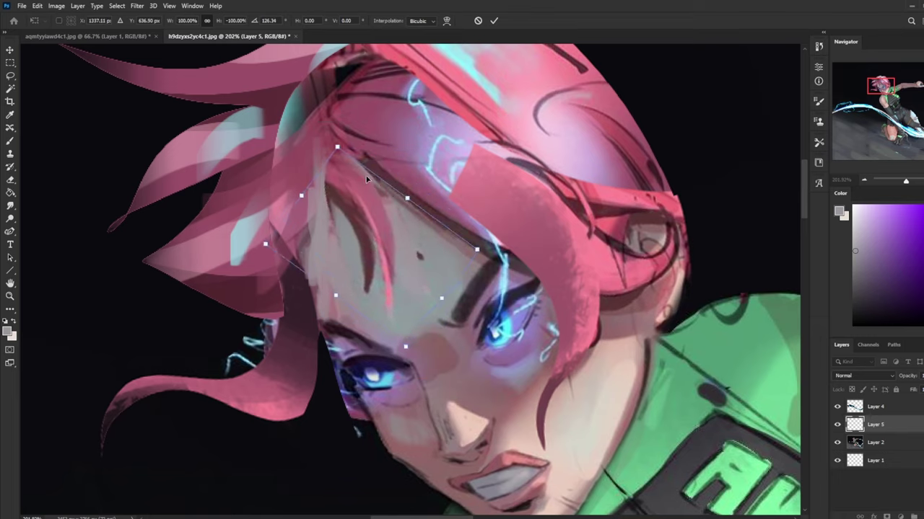
{"action": "left_click_drag", "start_coordinate": [349, 122], "coordinate": [373, 124]}
{"action": "left_click", "coordinate": [493, 21]}
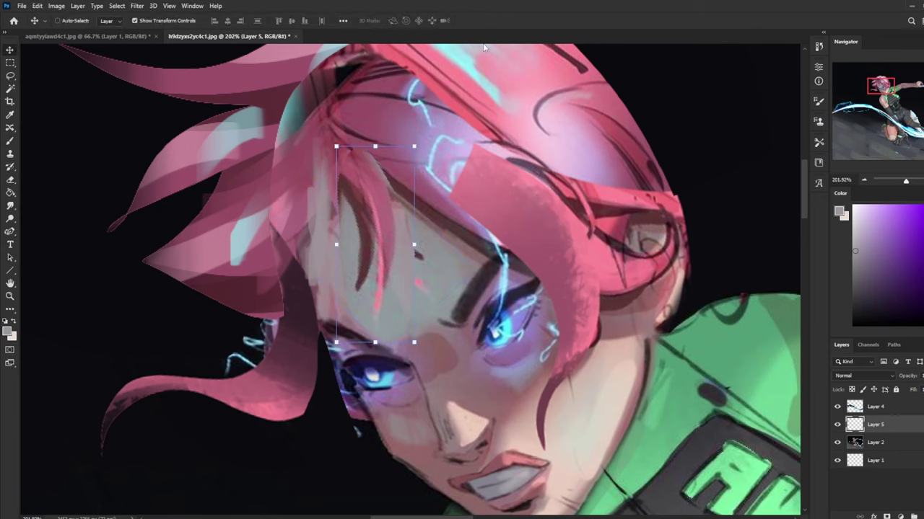
- Paint over the leftover marks beside the strand with a grey sampled from the forehead
{"action": "key", "text": "b"}
{"action": "left_click", "coordinate": [437, 263], "text": "alt"}
{"action": "left_click_drag", "start_coordinate": [421, 278], "coordinate": [417, 264]}
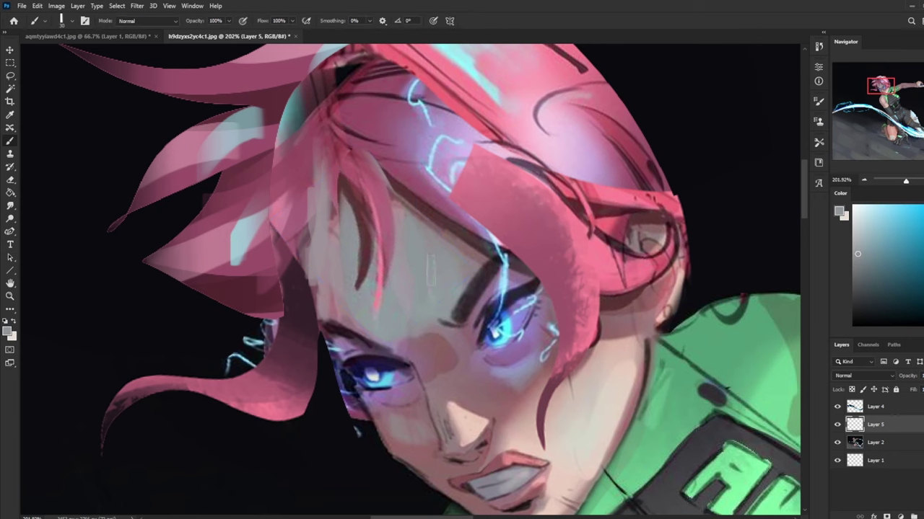
{"action": "key", "text": "ctrl+0"}
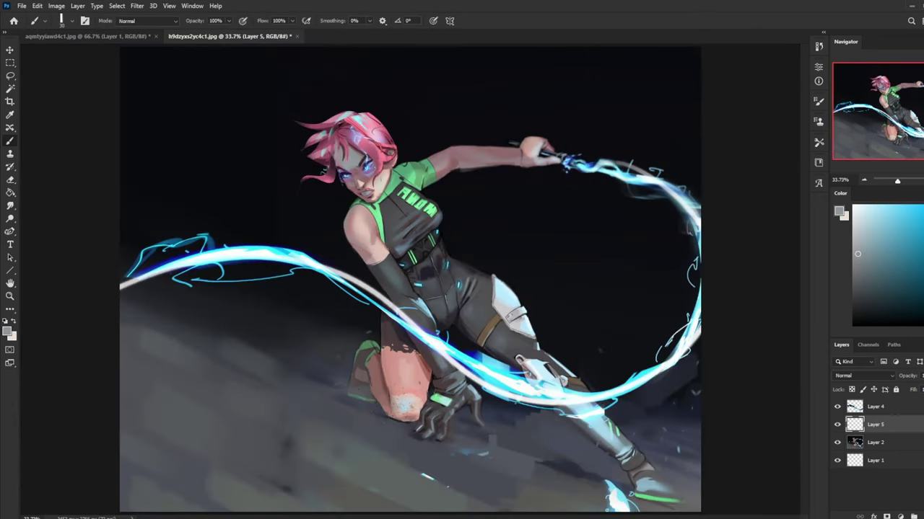
{"action": "left_click_drag", "start_coordinate": [364, 201], "coordinate": [570, 261]}
{"action": "mouse_move", "coordinate": [470, 208]}
{"action": "left_mouse_down"}
{"action": "mouse_move", "coordinate": [587, 263]}
{"action": "mouse_move", "coordinate": [505, 273]}
{"action": "left_mouse_up"}
{"action": "mouse_move", "coordinate": [329, 155]}
{"action": "left_mouse_down"}
{"action": "mouse_move", "coordinate": [178, 132]}
{"action": "mouse_move", "coordinate": [345, 142]}
{"action": "left_mouse_up"}
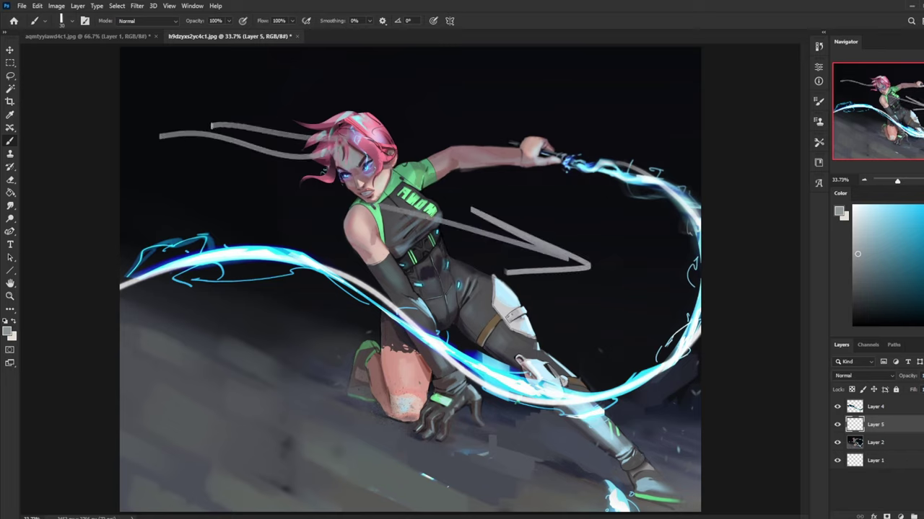
{"action": "key", "text": "ctrl+z"}
{"action": "key", "text": "ctrl+z"}
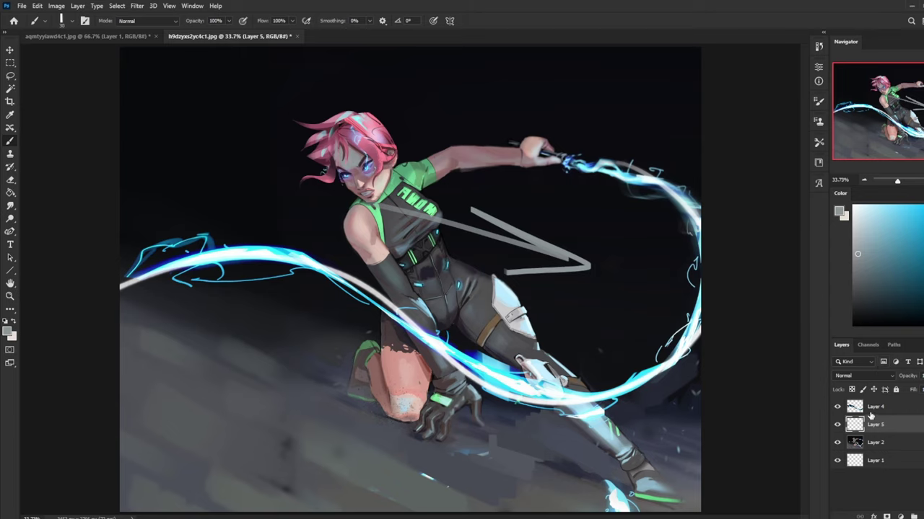
{"action": "key", "text": "ctrl+z"}
{"action": "key", "text": "ctrl+z"}
- Refine the ear, jaw and neck edges with sampled skin tones and the near-black background colour
{"action": "key", "text": "ctrl+minus"}
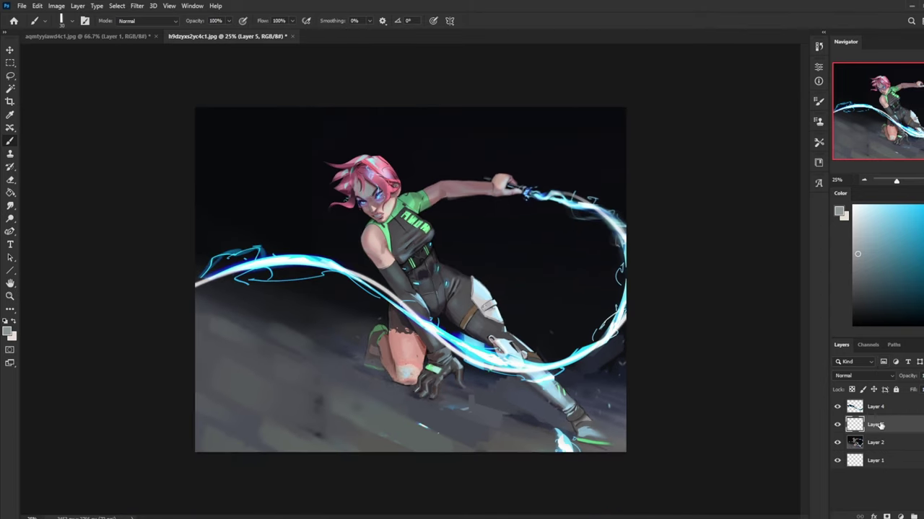
{"action": "left_click", "coordinate": [387, 229], "text": "alt"}
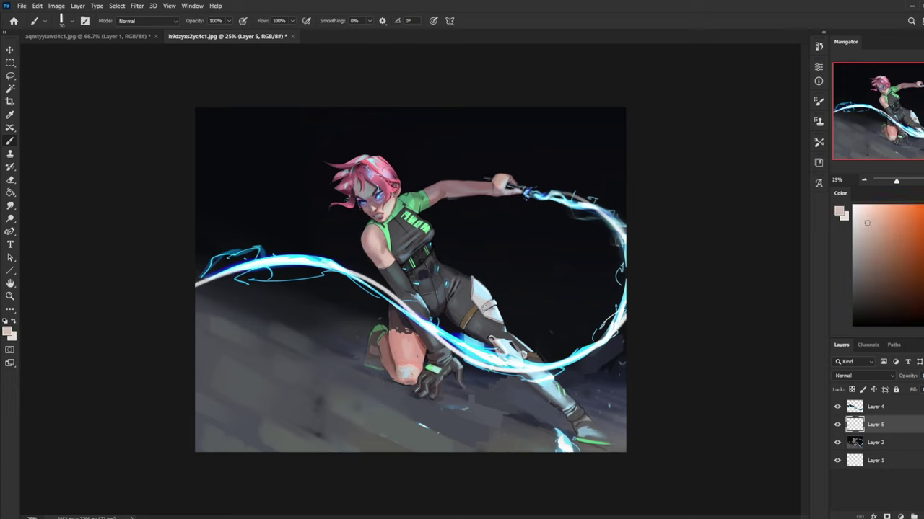
{"action": "left_click", "coordinate": [393, 215], "text": "alt"}
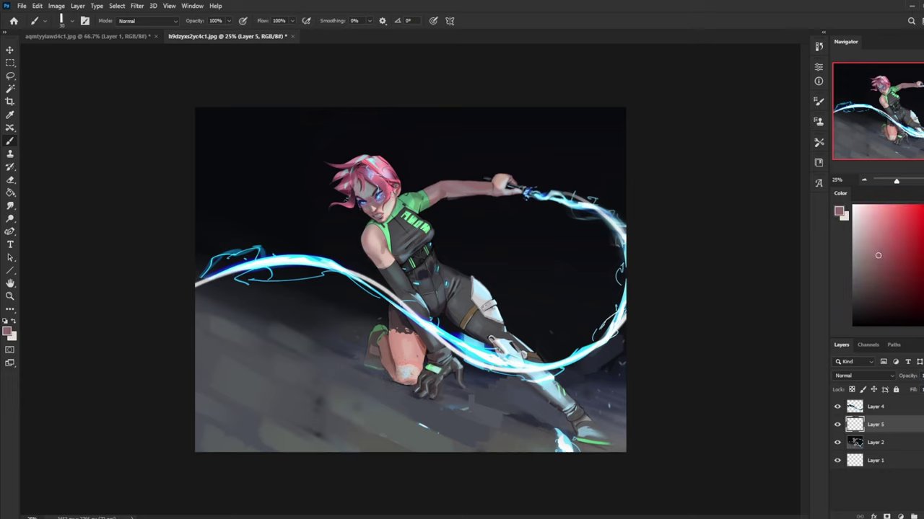
{"action": "left_click", "coordinate": [396, 173], "text": "alt"}
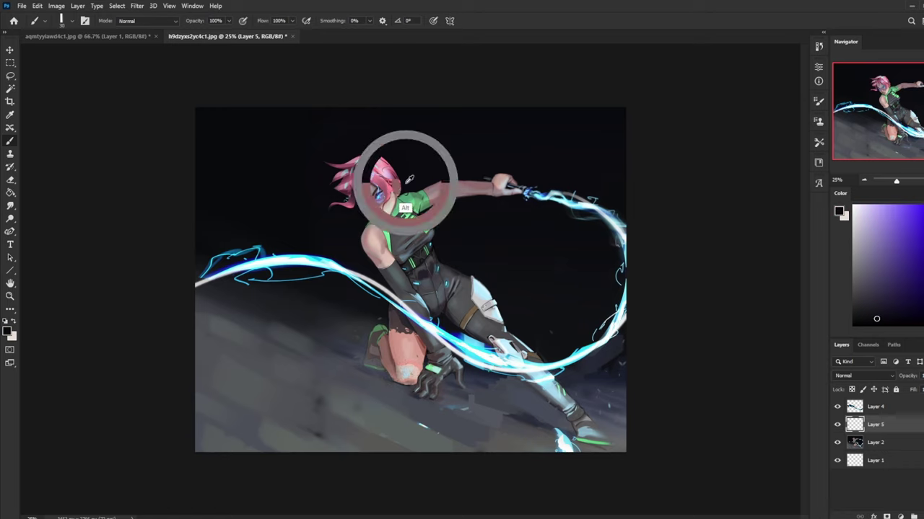
{"action": "left_click", "coordinate": [394, 227], "text": "alt"}
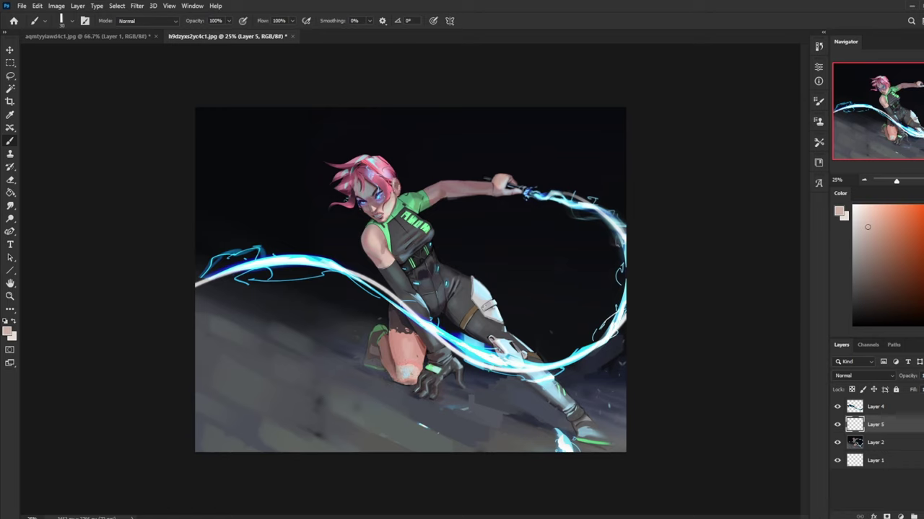
{"action": "left_click", "coordinate": [395, 180], "text": "alt"}
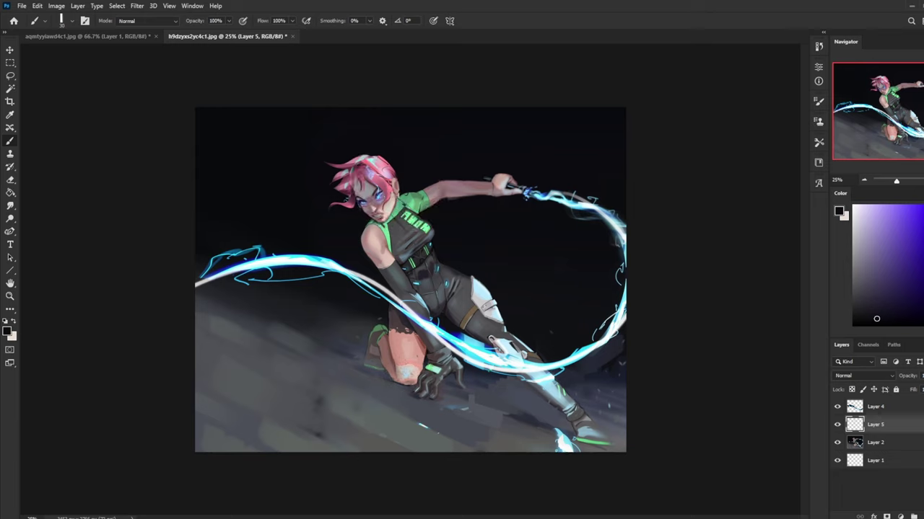
{"action": "left_click", "coordinate": [393, 225], "text": "alt"}
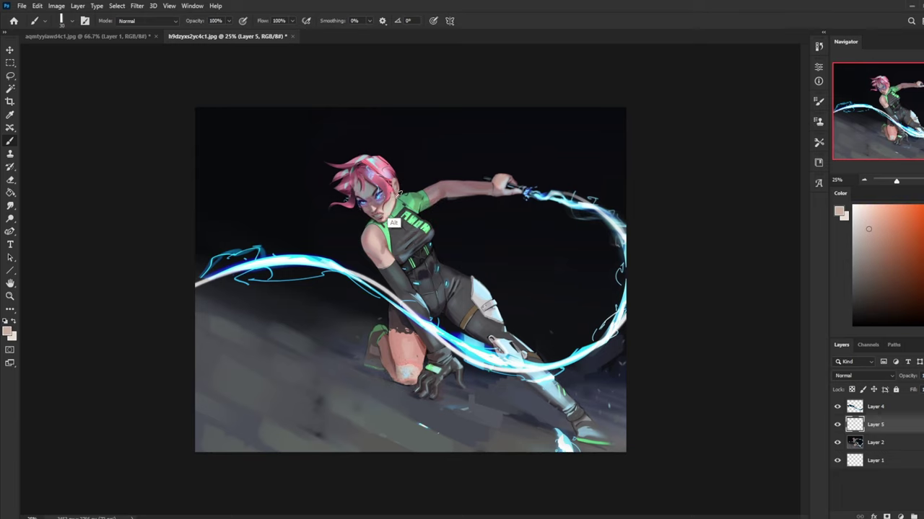
{"action": "left_click", "coordinate": [393, 225], "text": "alt"}
{"action": "left_click", "coordinate": [404, 195], "text": "alt"}
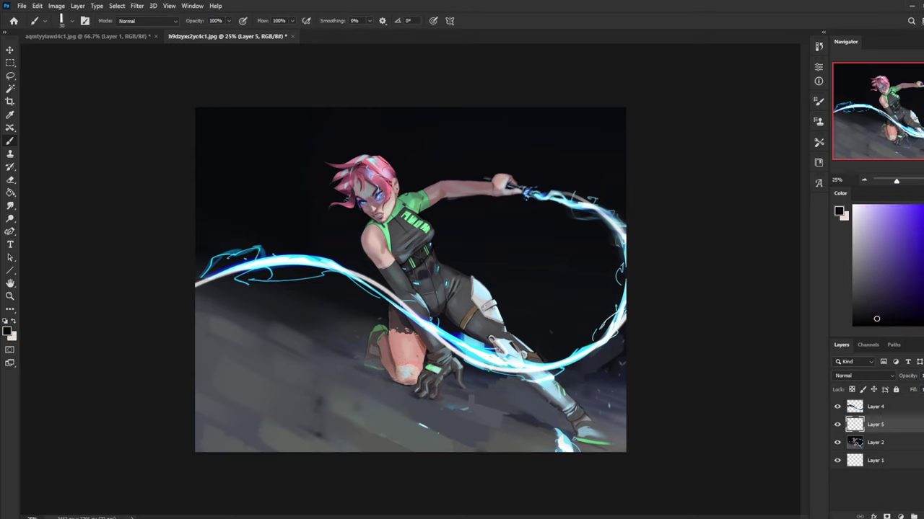
{"action": "left_click", "coordinate": [395, 206], "text": "alt"}
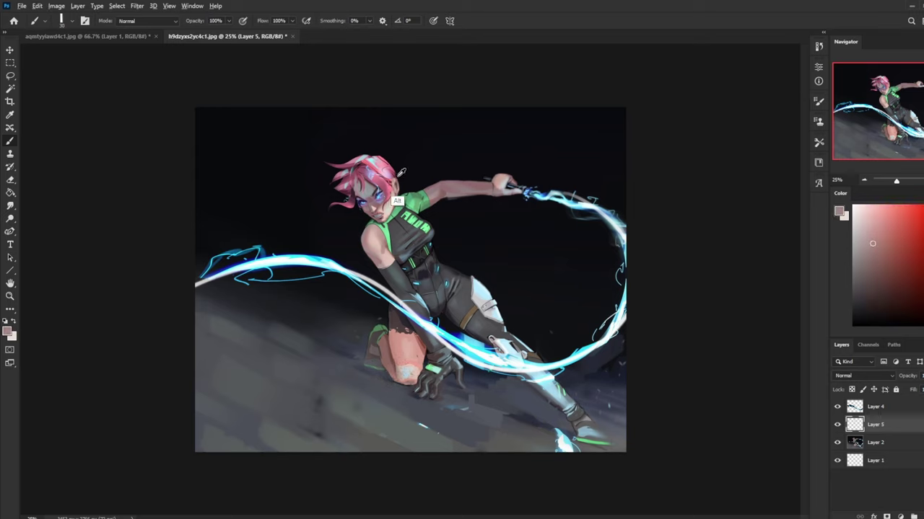
{"action": "left_click", "coordinate": [401, 173], "text": "alt"}
- Touch up the hair on the crown and beside the face with sampled dark reds, pinks and a pale lilac
{"action": "left_click", "coordinate": [388, 207], "text": "alt"}
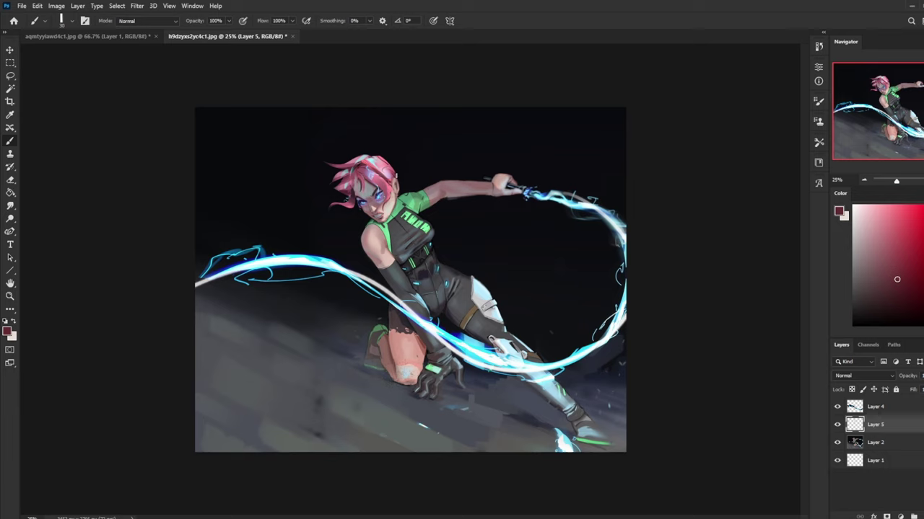
{"action": "left_click", "coordinate": [389, 167], "text": "alt"}
{"action": "left_click", "coordinate": [369, 162], "text": "alt"}
{"action": "left_click", "coordinate": [377, 195], "text": "alt"}
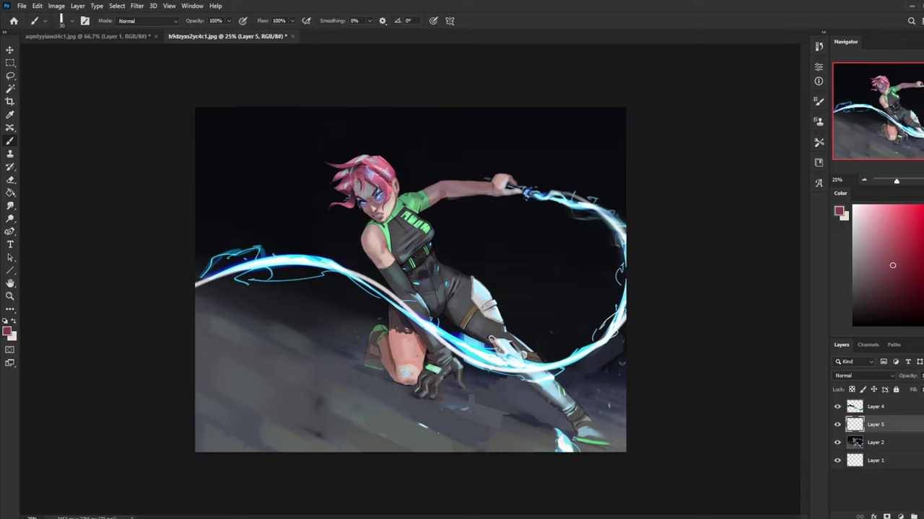
{"action": "left_click", "coordinate": [388, 197], "text": "alt"}
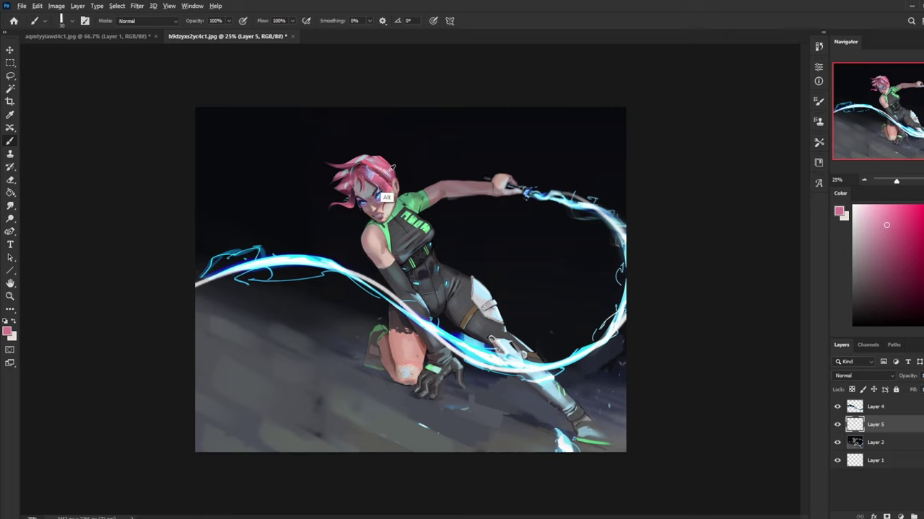
{"action": "left_click", "coordinate": [388, 198], "text": "alt"}
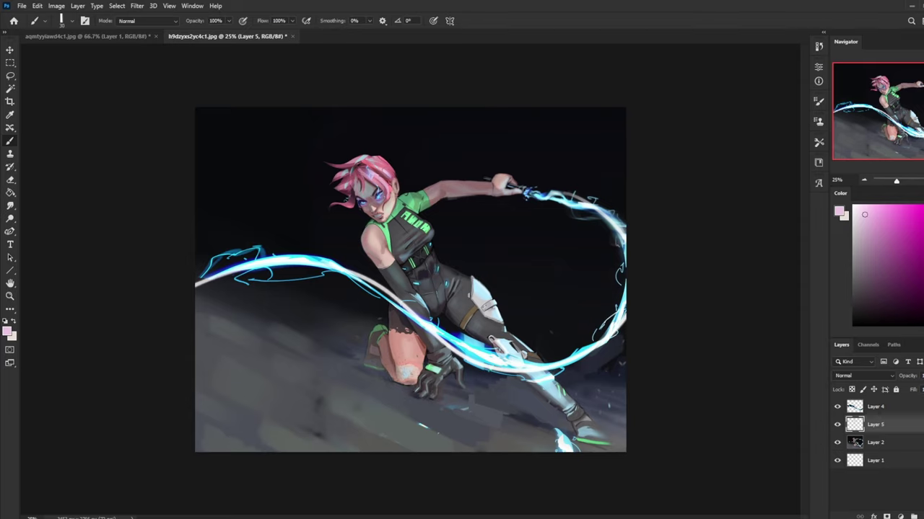
- Lasso a long cast-shadow shape across the ground from the extended foot, past the hand and knee, to the canvas's left edge
{"action": "key", "text": "ctrl+minus"}
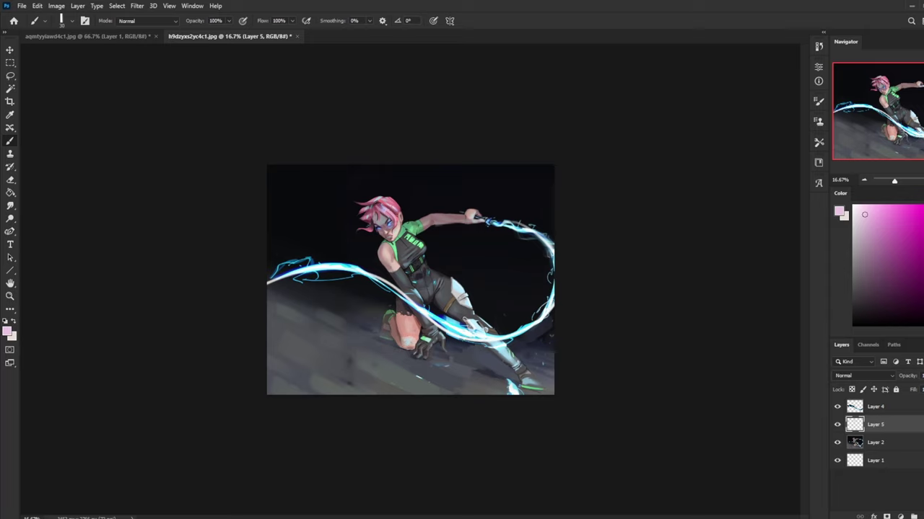
{"action": "key", "text": "l"}
{"action": "mouse_move", "coordinate": [385, 338]}
{"action": "left_mouse_down"}
{"action": "mouse_move", "coordinate": [223, 338]}
{"action": "mouse_move", "coordinate": [243, 374]}
{"action": "mouse_move", "coordinate": [344, 347]}
{"action": "mouse_move", "coordinate": [409, 346]}
{"action": "left_mouse_up"}
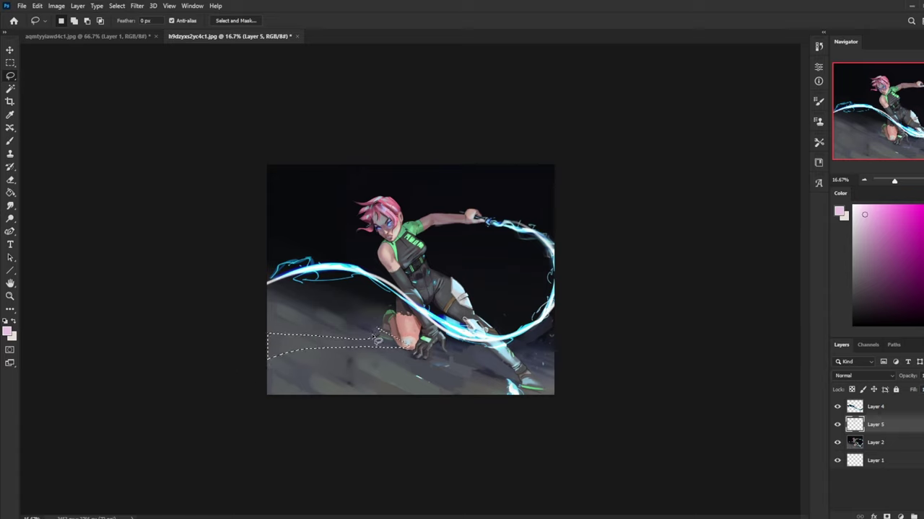
{"action": "key", "text": "ctrl+d"}
{"action": "mouse_move", "coordinate": [536, 390]}
{"action": "left_mouse_down"}
{"action": "mouse_move", "coordinate": [150, 321]}
{"action": "mouse_move", "coordinate": [245, 300]}
{"action": "mouse_move", "coordinate": [381, 324]}
{"action": "mouse_move", "coordinate": [391, 339]}
{"action": "mouse_move", "coordinate": [366, 337]}
{"action": "left_mouse_up"}
{"action": "key", "text": "shift"}
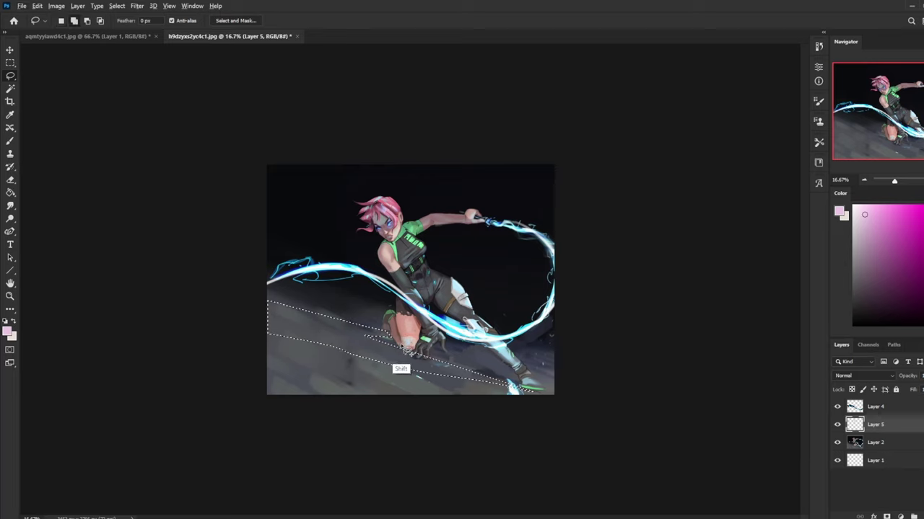
{"action": "mouse_move", "coordinate": [406, 351]}
{"action": "left_mouse_down"}
{"action": "mouse_move", "coordinate": [330, 337]}
{"action": "mouse_move", "coordinate": [500, 375]}
{"action": "mouse_move", "coordinate": [403, 330]}
{"action": "mouse_move", "coordinate": [404, 349]}
{"action": "mouse_move", "coordinate": [362, 341]}
{"action": "mouse_move", "coordinate": [403, 338]}
{"action": "mouse_move", "coordinate": [372, 345]}
{"action": "mouse_move", "coordinate": [397, 333]}
{"action": "mouse_move", "coordinate": [373, 343]}
{"action": "mouse_move", "coordinate": [413, 356]}
{"action": "mouse_move", "coordinate": [384, 331]}
{"action": "mouse_move", "coordinate": [410, 339]}
{"action": "mouse_move", "coordinate": [391, 335]}
{"action": "mouse_move", "coordinate": [397, 329]}
{"action": "mouse_move", "coordinate": [384, 342]}
{"action": "mouse_move", "coordinate": [400, 334]}
{"action": "mouse_move", "coordinate": [411, 363]}
{"action": "mouse_move", "coordinate": [380, 349]}
{"action": "mouse_move", "coordinate": [422, 359]}
{"action": "mouse_move", "coordinate": [393, 344]}
{"action": "mouse_move", "coordinate": [419, 349]}
{"action": "mouse_move", "coordinate": [397, 339]}
{"action": "left_mouse_up"}
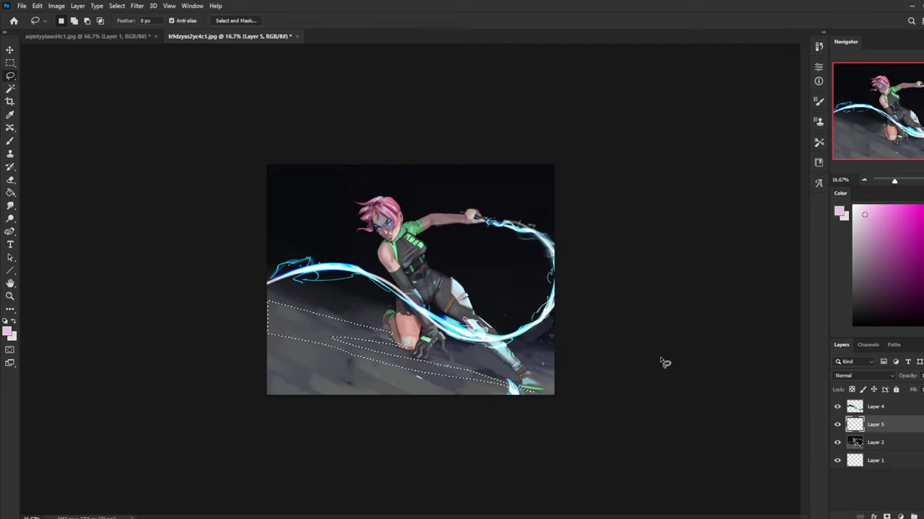
- Fill the shadow selection with dark navy on Layer 5, and clear the selection
{"action": "key", "text": "g"}
{"action": "key", "text": "d"}
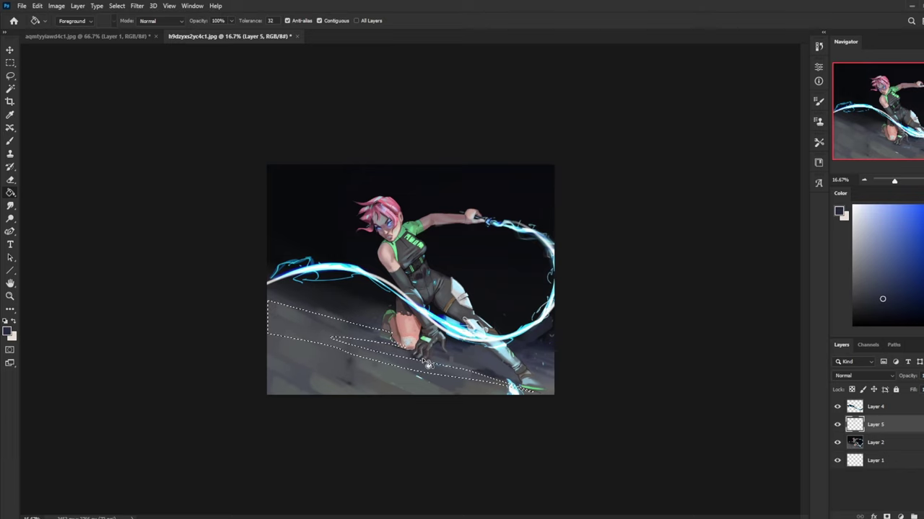
{"action": "left_click", "coordinate": [429, 365]}
{"action": "key", "text": "m"}
{"action": "right_click", "coordinate": [487, 297]}
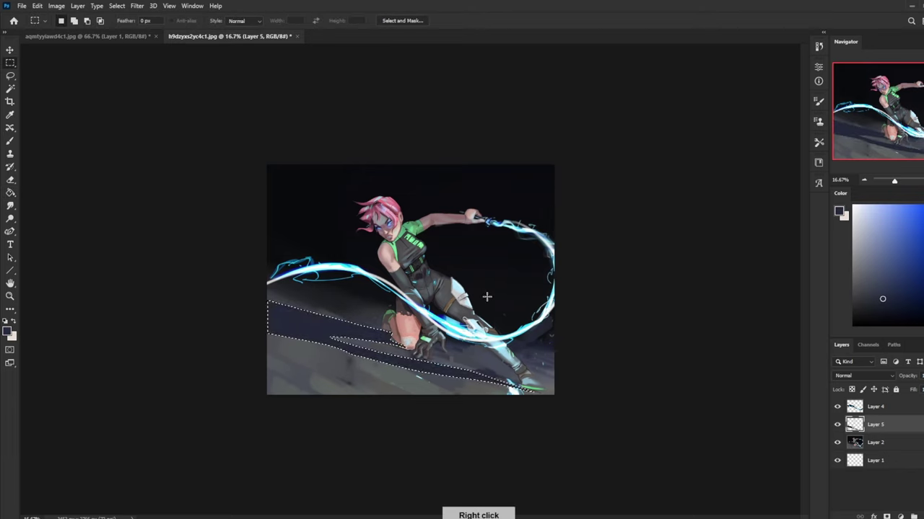
{"action": "left_click", "coordinate": [495, 300]}
{"action": "left_click", "coordinate": [137, 6]}
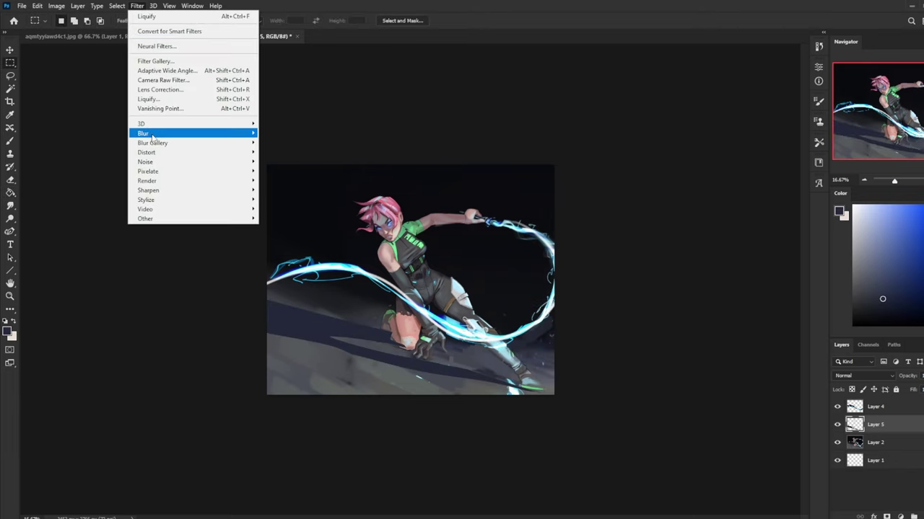
{"action": "mouse_move", "coordinate": [152, 136]}
{"action": "left_click", "coordinate": [303, 173]}
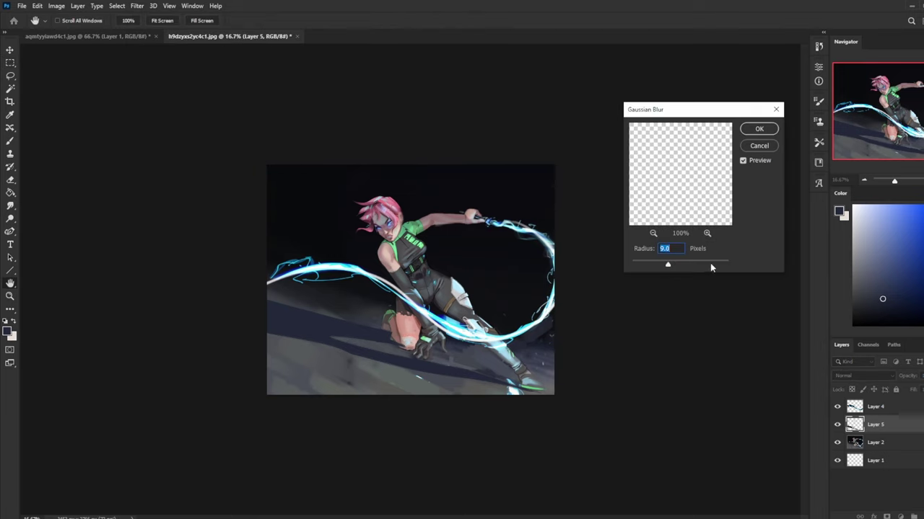
{"action": "left_click_drag", "start_coordinate": [685, 263], "coordinate": [685, 263]}
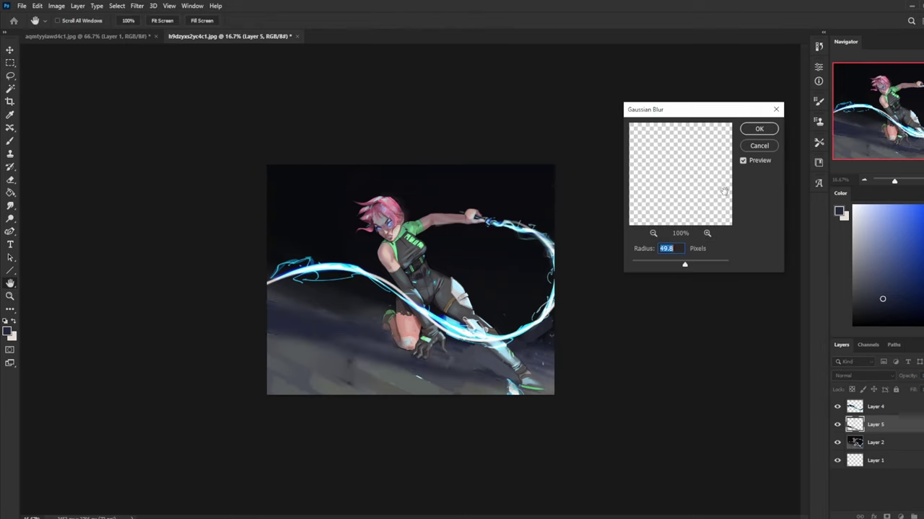
{"action": "left_click", "coordinate": [764, 146]}
- Lasso around the whole ground shadow and move it from Layer 5 onto its own new layer
{"action": "key", "text": "l"}
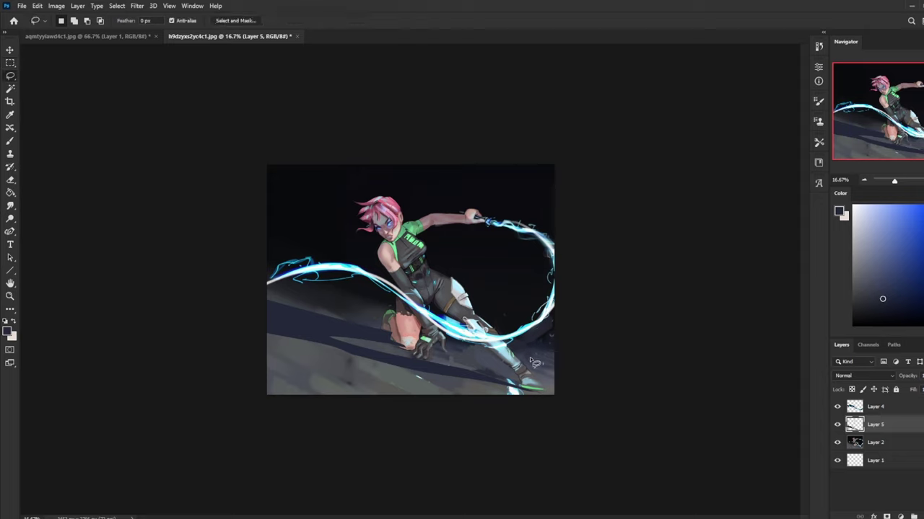
{"action": "mouse_move", "coordinate": [534, 359]}
{"action": "left_mouse_down"}
{"action": "mouse_move", "coordinate": [541, 380]}
{"action": "mouse_move", "coordinate": [431, 350]}
{"action": "mouse_move", "coordinate": [272, 284]}
{"action": "mouse_move", "coordinate": [300, 371]}
{"action": "mouse_move", "coordinate": [579, 421]}
{"action": "left_mouse_up"}
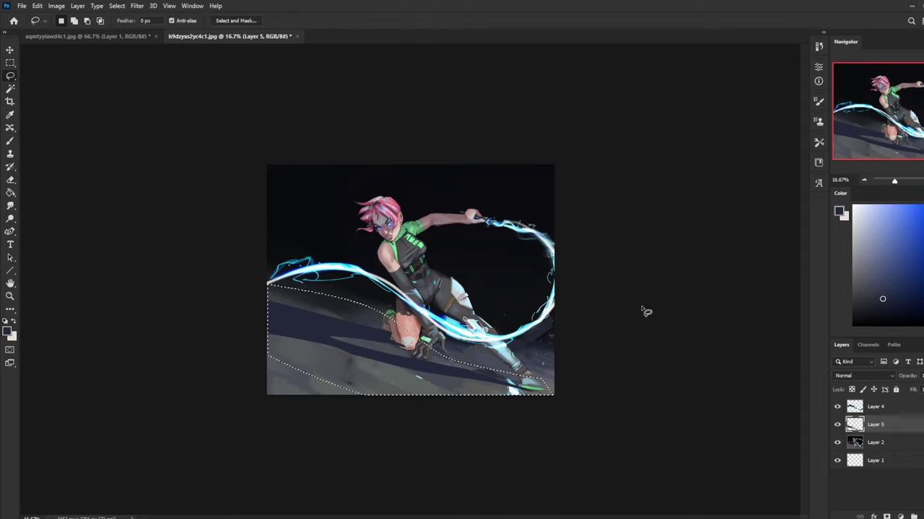
{"action": "key", "text": "ctrl+j"}
- Soften the ground shadow with a Gaussian Blur of about 29 pixels radius
{"action": "left_click", "coordinate": [137, 5]}
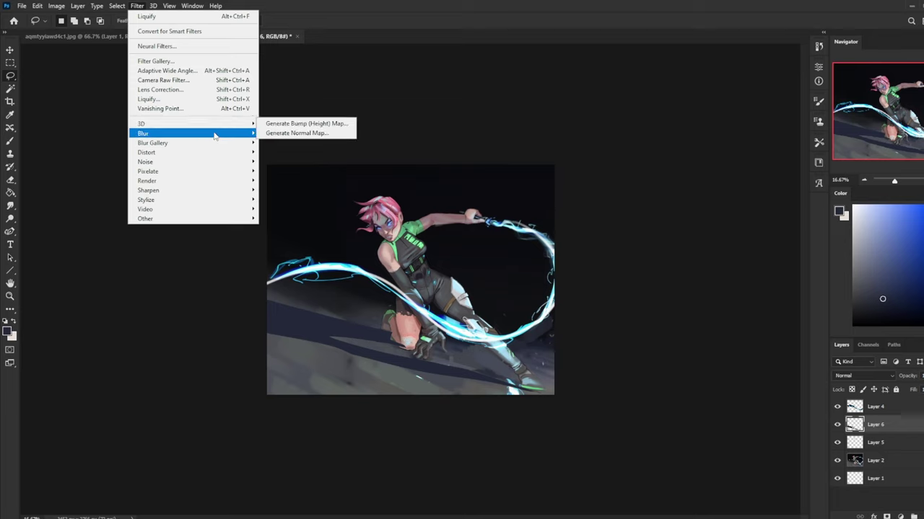
{"action": "mouse_move", "coordinate": [214, 134]}
{"action": "left_click", "coordinate": [296, 171]}
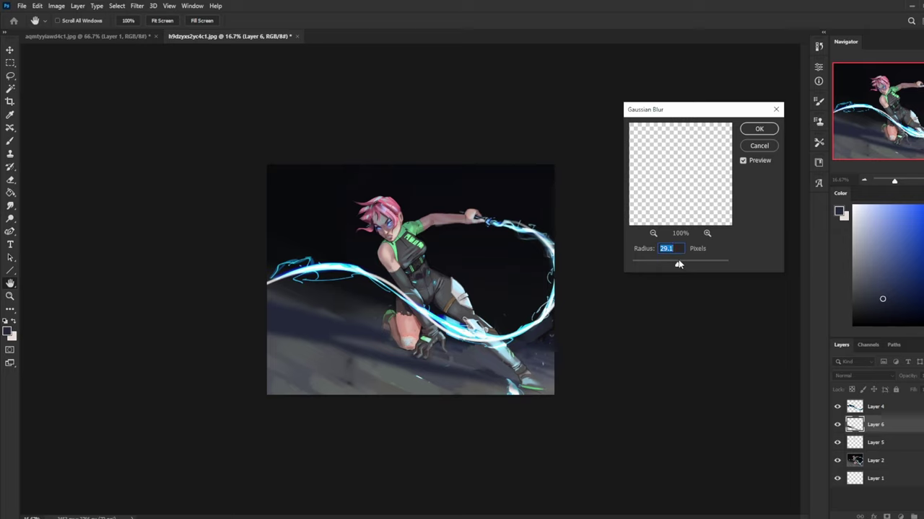
{"action": "left_click", "coordinate": [759, 129]}
- Darken the ground shadow with Hue/Saturation at Lightness -24, and reduce the fill of its layer
{"action": "key", "text": "ctrl+u"}
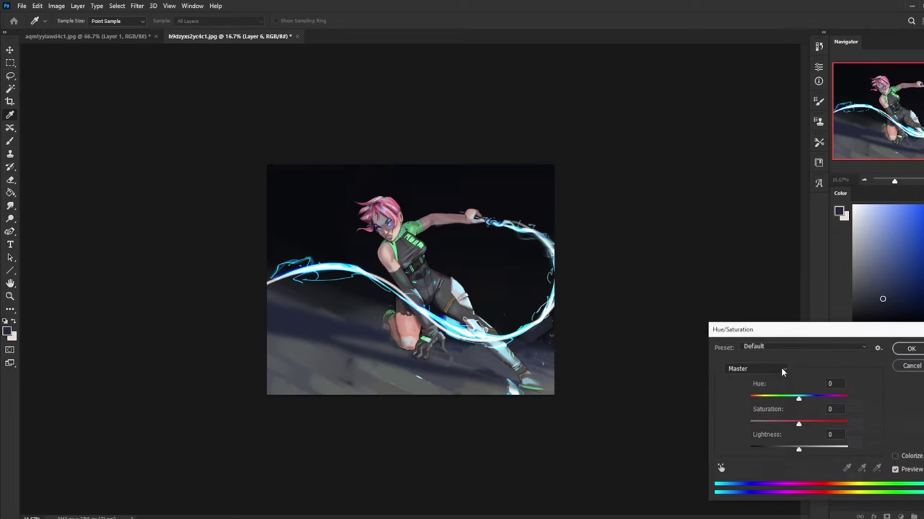
{"action": "left_click", "coordinate": [776, 449]}
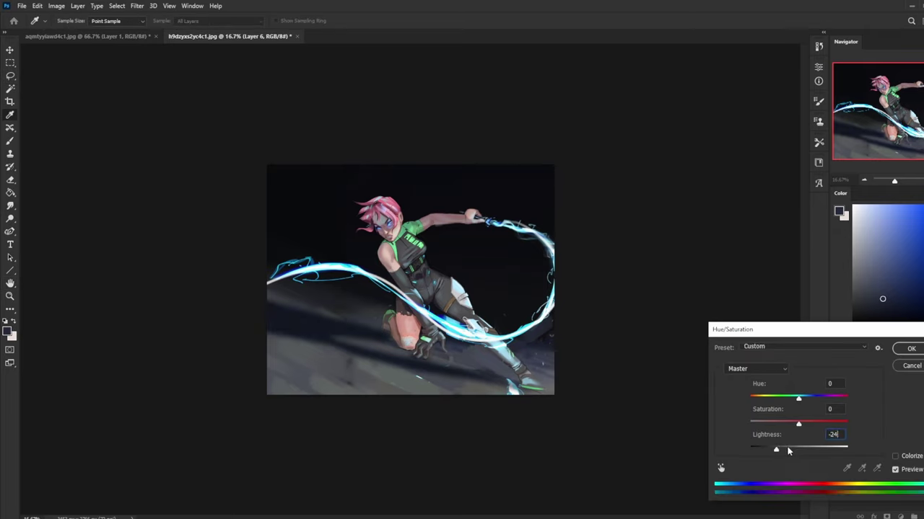
{"action": "left_click", "coordinate": [911, 348]}
{"action": "key", "text": "l"}
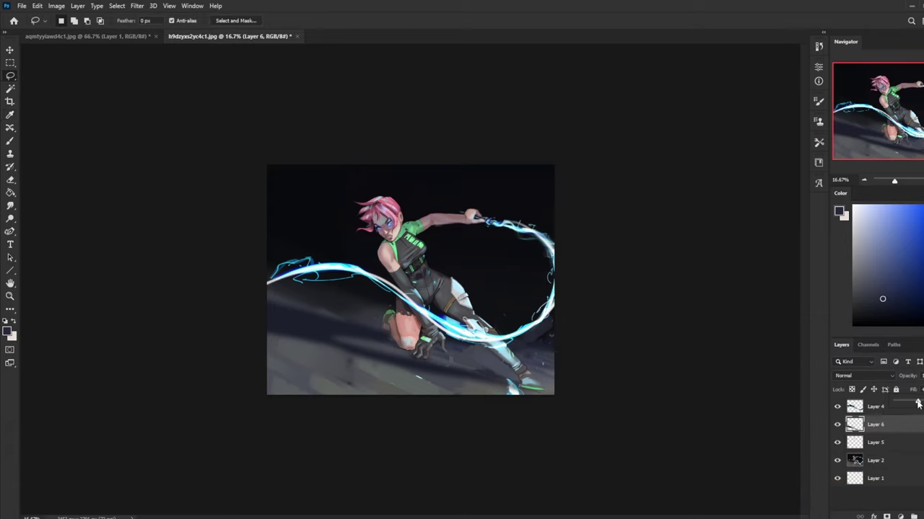
{"action": "left_click_drag", "start_coordinate": [918, 405], "coordinate": [922, 402]}
- Erase part of the ground shadow toward the canvas's left edge with a 400 px soft eraser
{"action": "key", "text": "e"}
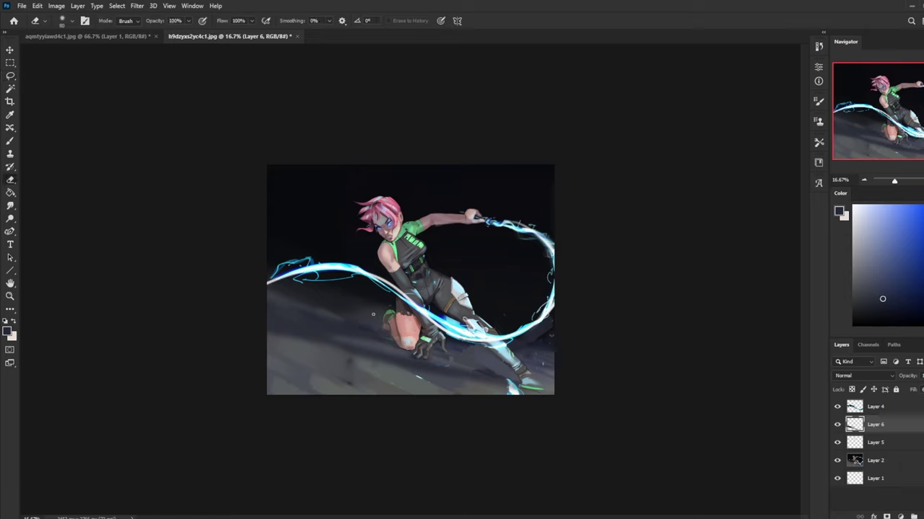
{"action": "key", "text": "]"}
{"action": "key", "text": "]"}
{"action": "key", "text": "]"}
{"action": "left_click_drag", "start_coordinate": [323, 313], "coordinate": [285, 311]}
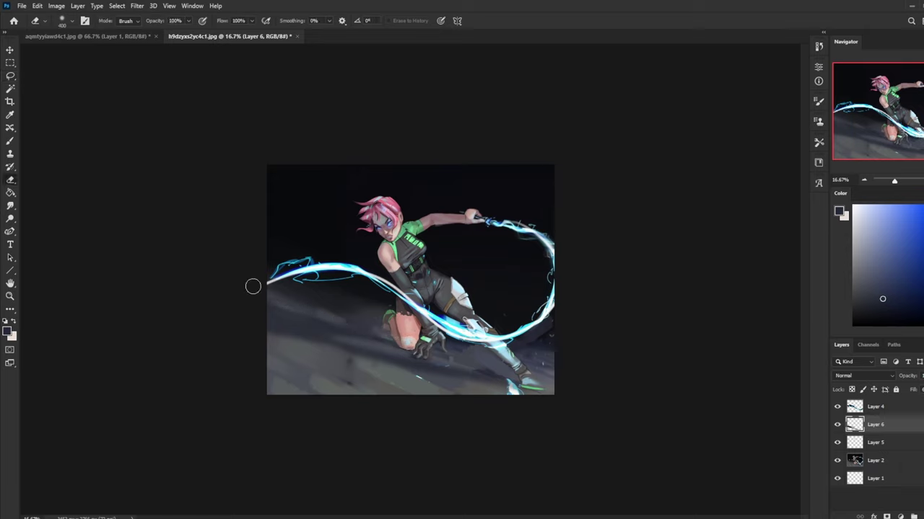
- Add a new layer above Layer 4, and set up the 500 px soft brush with light cyan sampled from the whip
{"action": "left_click", "coordinate": [895, 407]}
{"action": "left_click", "coordinate": [923, 517]}
{"action": "key", "text": "b"}
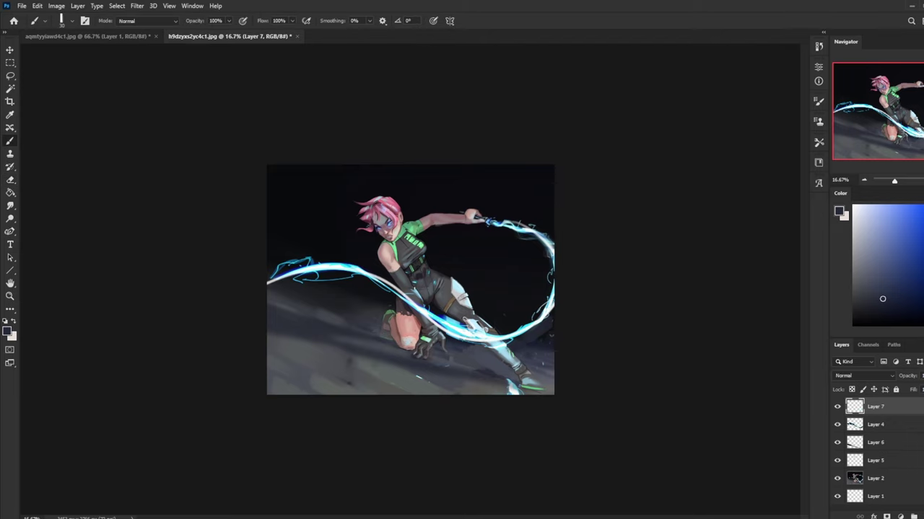
{"action": "left_click", "coordinate": [460, 322], "text": "alt"}
{"action": "right_click", "coordinate": [495, 282]}
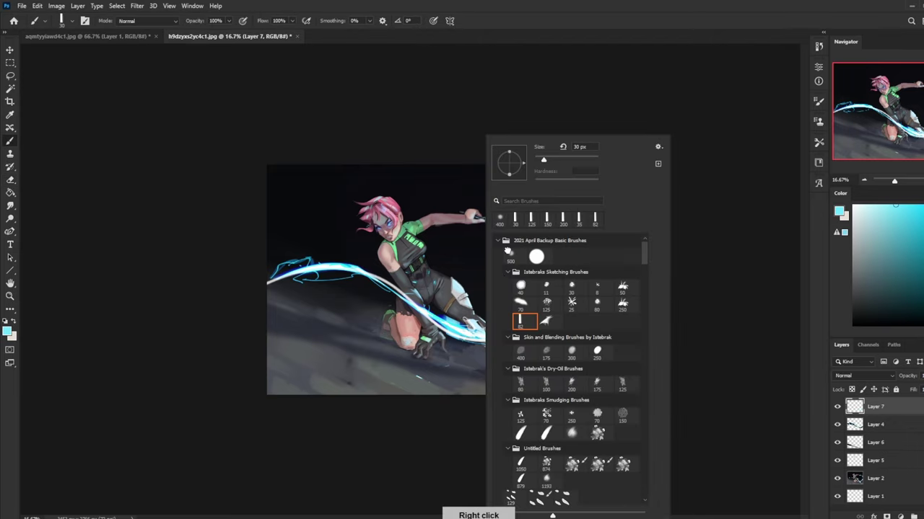
{"action": "double_click", "coordinate": [509, 250]}
- Try painting light cyan across the ground directly on Layer 2 with a 3300 px soft brush
{"action": "left_click", "coordinate": [896, 481]}
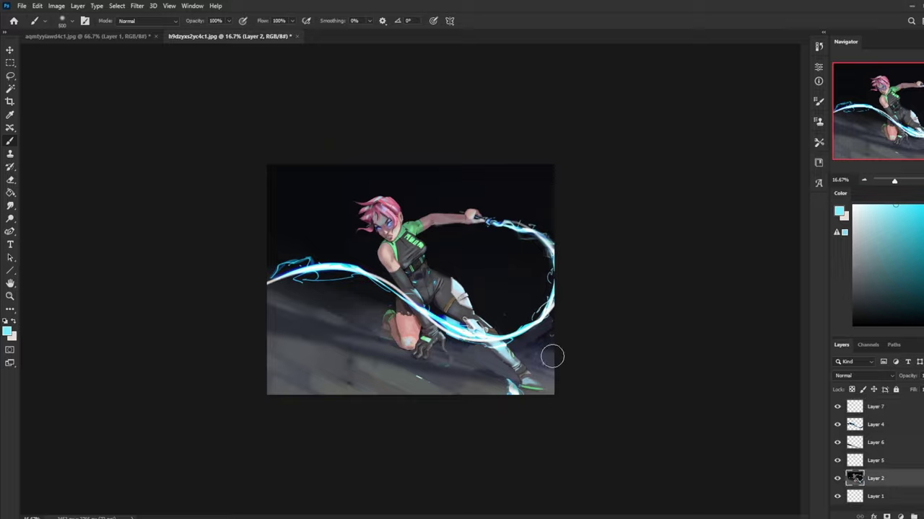
{"action": "key", "text": "bracketright"}
{"action": "key", "text": "bracketright"}
{"action": "key", "text": "bracketright"}
{"action": "key", "text": "bracketright"}
{"action": "mouse_move", "coordinate": [567, 382]}
{"action": "left_mouse_down"}
{"action": "mouse_move", "coordinate": [501, 428]}
{"action": "mouse_move", "coordinate": [206, 352]}
{"action": "left_mouse_up"}
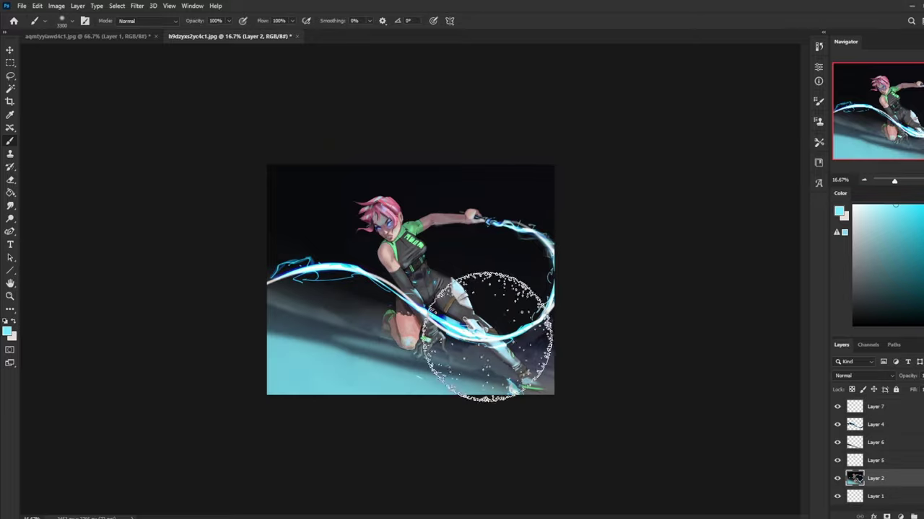
{"action": "key", "text": "ctrl+z"}
{"action": "left_click", "coordinate": [855, 375]}
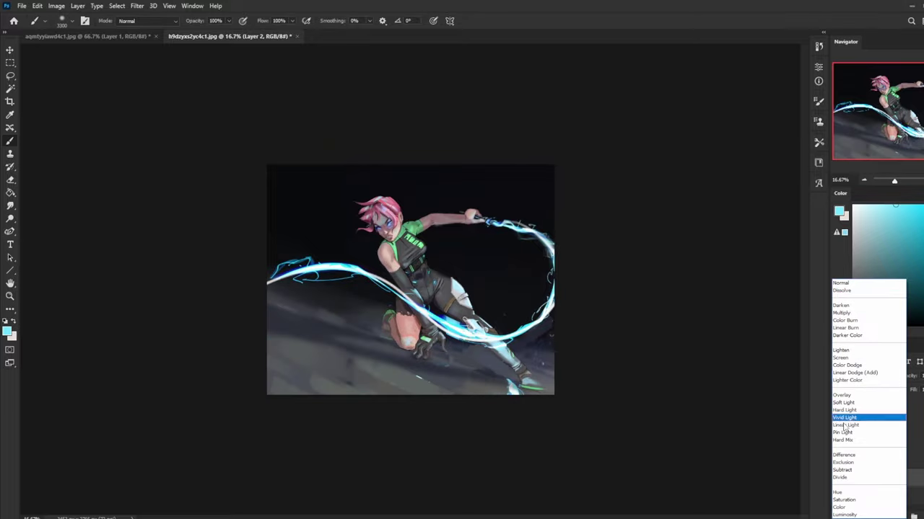
{"action": "left_click", "coordinate": [870, 507]}
{"action": "left_click", "coordinate": [868, 377]}
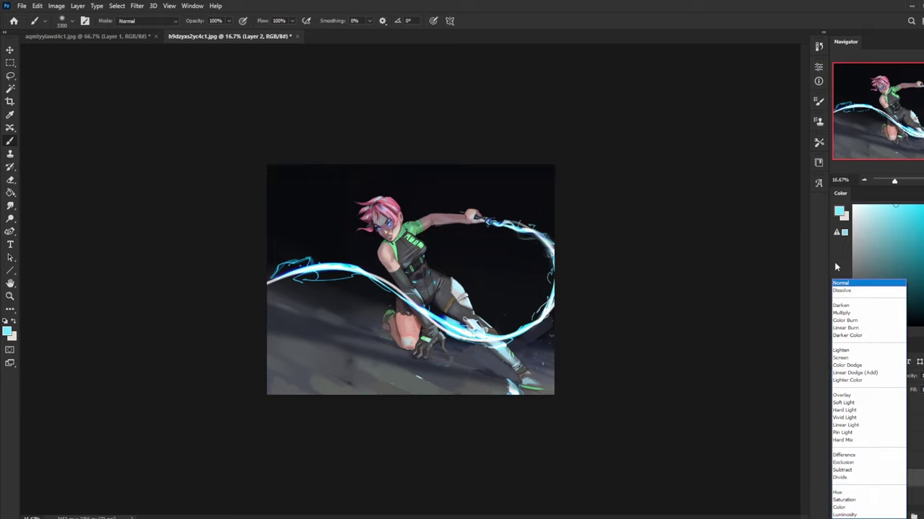
{"action": "left_click", "coordinate": [843, 284]}
- Add a Color-mode layer above Layer 2 and brush a light cyan tint across the ground
{"action": "key", "text": "ctrl+shift+alt+n"}
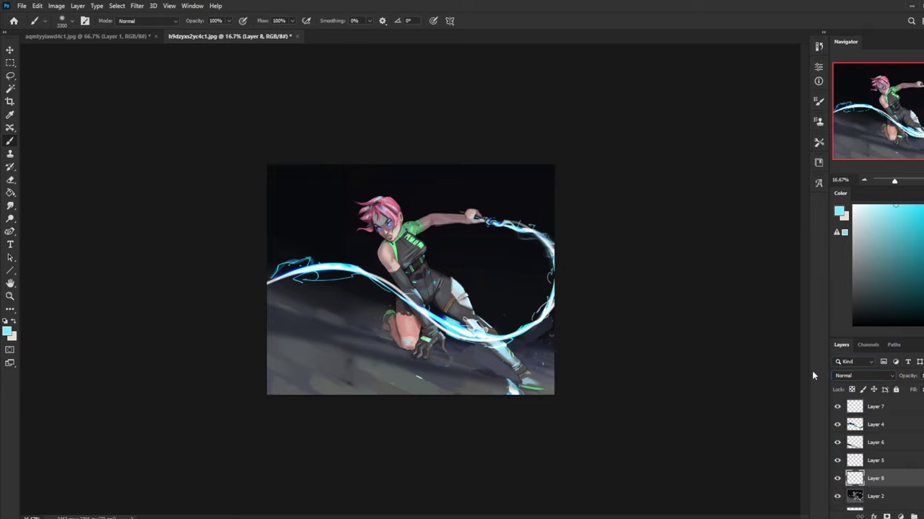
{"action": "left_click", "coordinate": [866, 376]}
{"action": "left_click", "coordinate": [849, 508]}
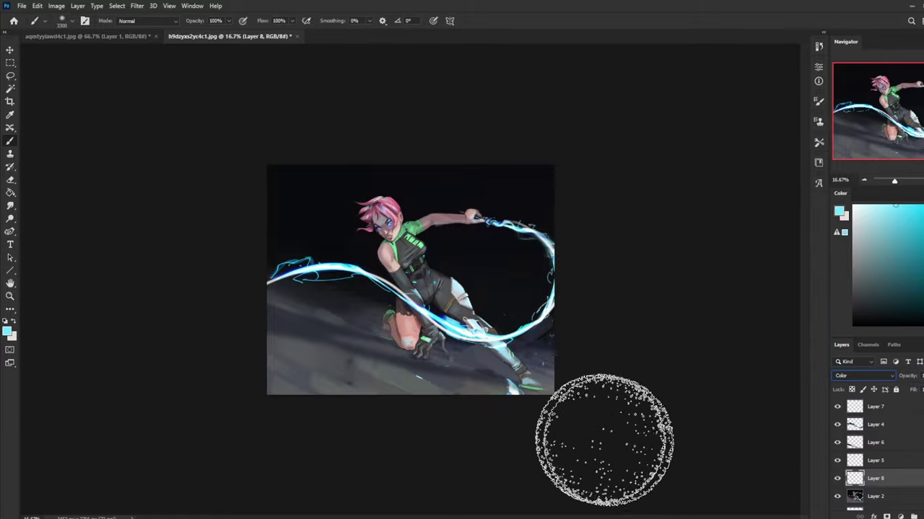
{"action": "mouse_move", "coordinate": [90, 290]}
{"action": "left_mouse_down"}
{"action": "mouse_move", "coordinate": [382, 362]}
{"action": "mouse_move", "coordinate": [695, 415]}
{"action": "left_mouse_up"}
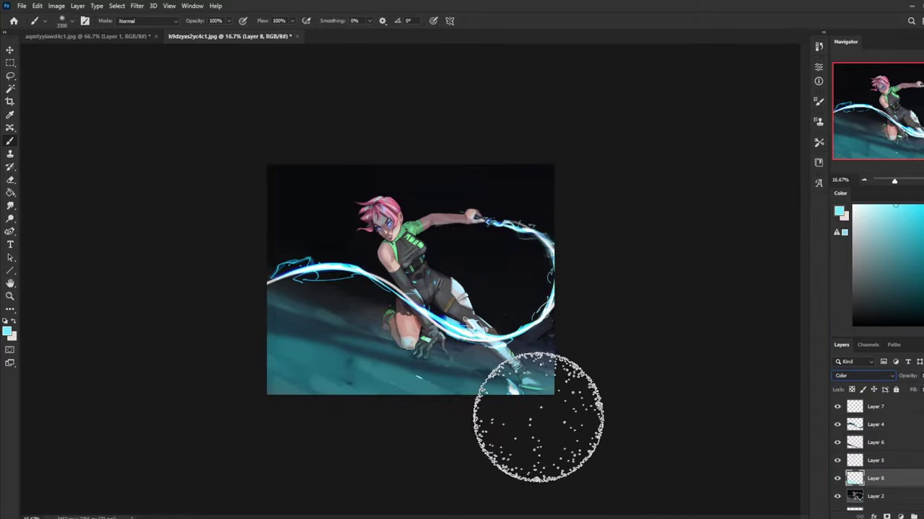
{"action": "key", "text": "ctrl+z"}
{"action": "mouse_move", "coordinate": [525, 404]}
{"action": "left_mouse_down"}
{"action": "mouse_move", "coordinate": [64, 264]}
{"action": "mouse_move", "coordinate": [622, 392]}
{"action": "left_mouse_up"}
- Redo the cyan ground tint more subtly with the brush at 47% opacity and a size of 2000 px
{"action": "left_click_drag", "start_coordinate": [229, 31], "coordinate": [205, 32]}
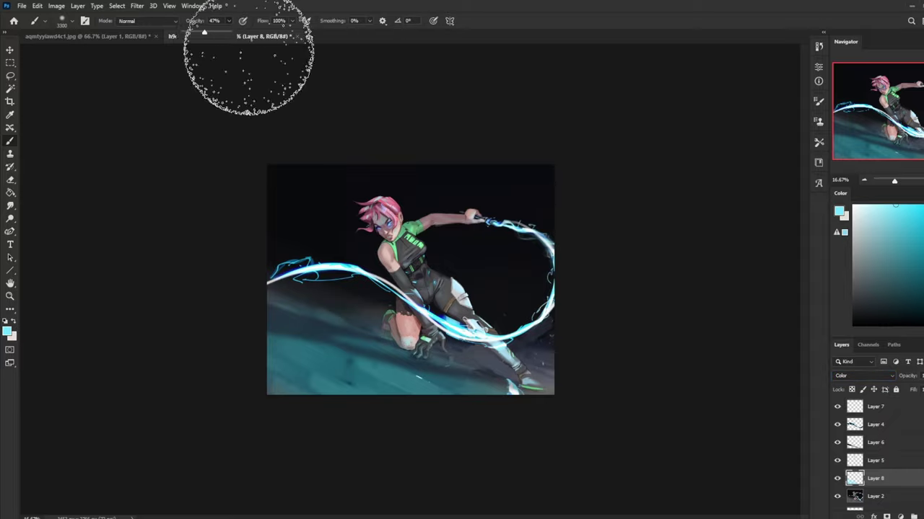
{"action": "key", "text": "bracketleft"}
{"action": "key", "text": "bracketleft"}
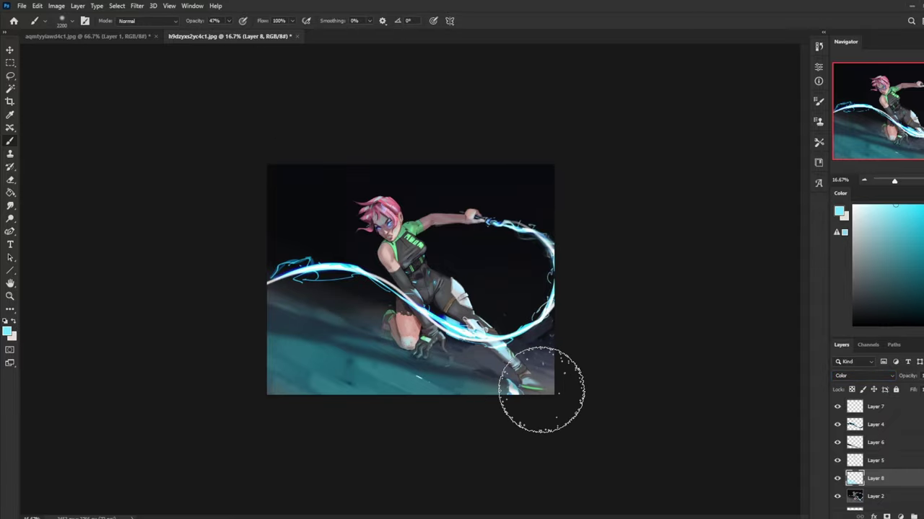
{"action": "key", "text": "bracketleft"}
{"action": "key", "text": "bracketleft"}
{"action": "key", "text": "bracketleft"}
{"action": "key", "text": "bracketleft"}
{"action": "key", "text": "bracketleft"}
{"action": "key", "text": "ctrl+z"}
{"action": "left_click_drag", "start_coordinate": [392, 376], "coordinate": [484, 406]}
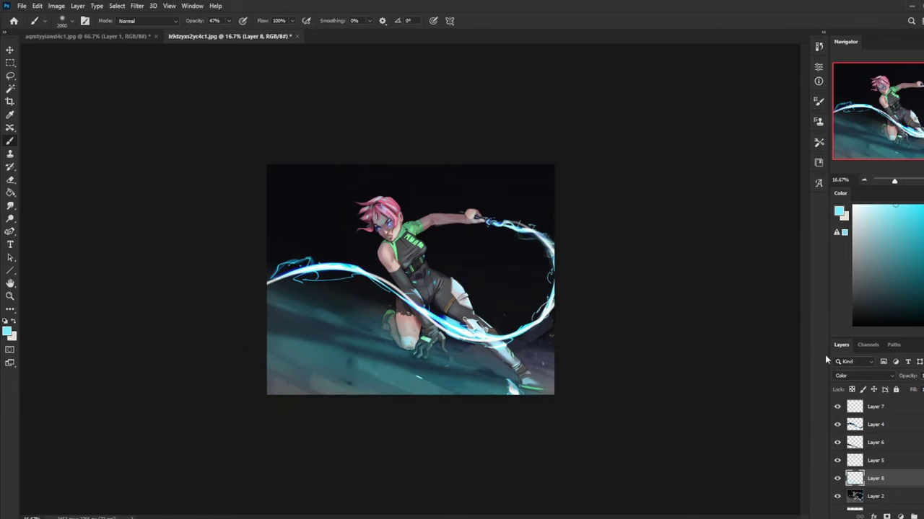
- Add a new layer above Layer 7 and set its blend mode to Soft Light
{"action": "left_click", "coordinate": [876, 407]}
{"action": "left_click", "coordinate": [866, 375]}
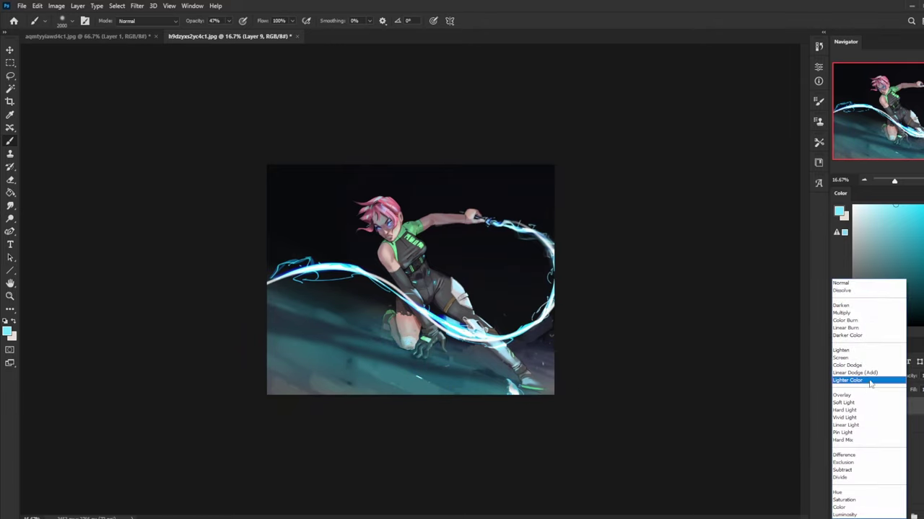
{"action": "left_click", "coordinate": [851, 403]}
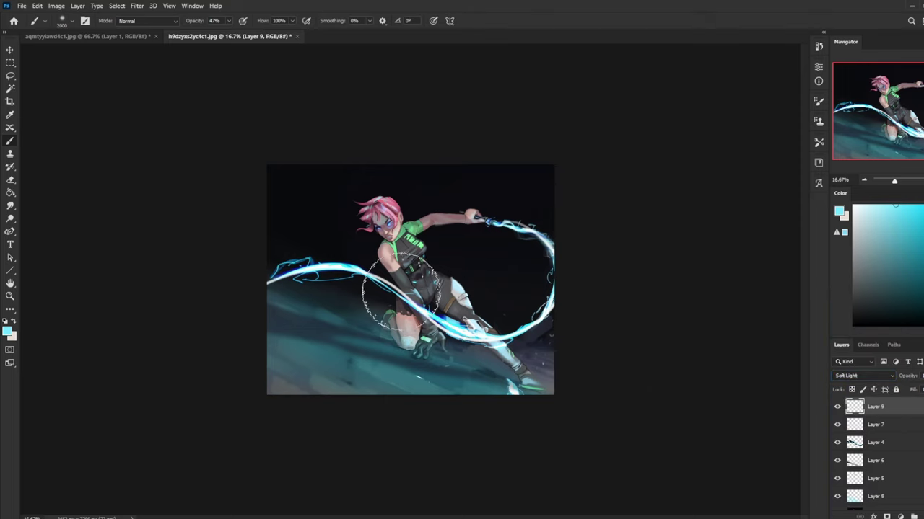
- Paint a soft cyan glow along the whole energy whip, from the canvas's left edge around the loop to the hand, using a smaller brush
{"action": "key", "text": "bracketleft"}
{"action": "key", "text": "bracketleft"}
{"action": "key", "text": "bracketleft"}
{"action": "key", "text": "bracketleft"}
{"action": "key", "text": "bracketleft"}
{"action": "key", "text": "bracketleft"}
{"action": "key", "text": "bracketleft"}
{"action": "key", "text": "bracketleft"}
{"action": "key", "text": "bracketleft"}
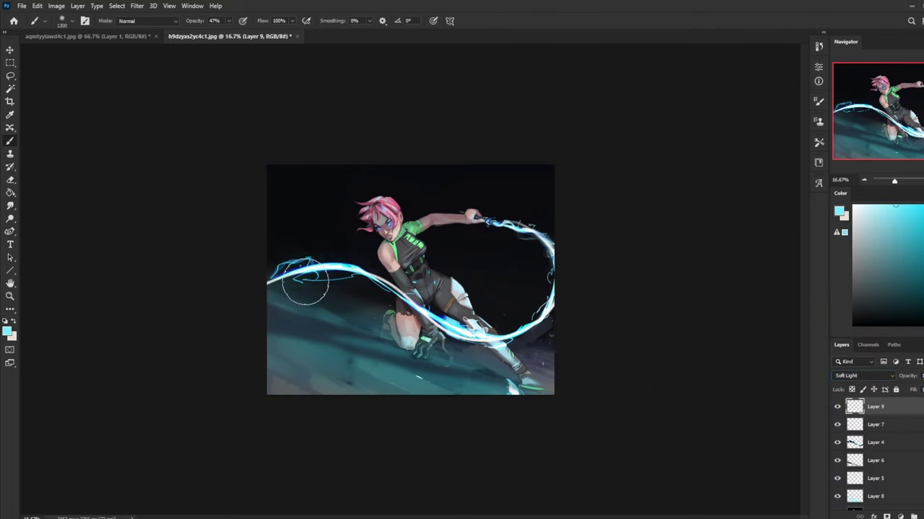
{"action": "key", "text": "bracketleft"}
{"action": "key", "text": "bracketleft"}
{"action": "key", "text": "bracketleft"}
{"action": "mouse_move", "coordinate": [268, 286]}
{"action": "left_mouse_down"}
{"action": "mouse_move", "coordinate": [309, 268]}
{"action": "mouse_move", "coordinate": [509, 320]}
{"action": "left_mouse_up"}
{"action": "mouse_move", "coordinate": [302, 285]}
{"action": "left_mouse_down"}
{"action": "mouse_move", "coordinate": [434, 313]}
{"action": "mouse_move", "coordinate": [529, 256]}
{"action": "left_mouse_up"}
{"action": "left_click_drag", "start_coordinate": [461, 318], "coordinate": [511, 233]}
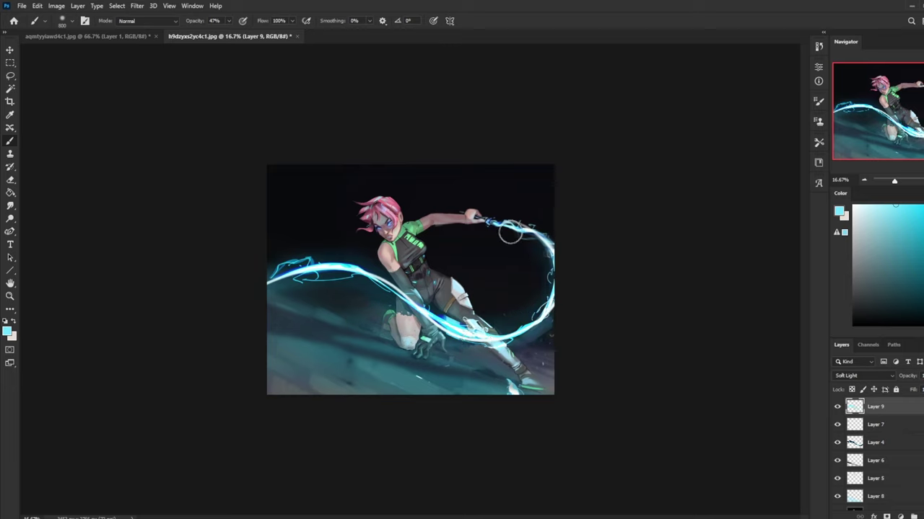
{"action": "left_click_drag", "start_coordinate": [543, 301], "coordinate": [464, 233]}
- Brighten the lower ground on the Soft Light layer with broad cyan and near-white strokes from a 1500 px brush
{"action": "key", "text": "bracketleft"}
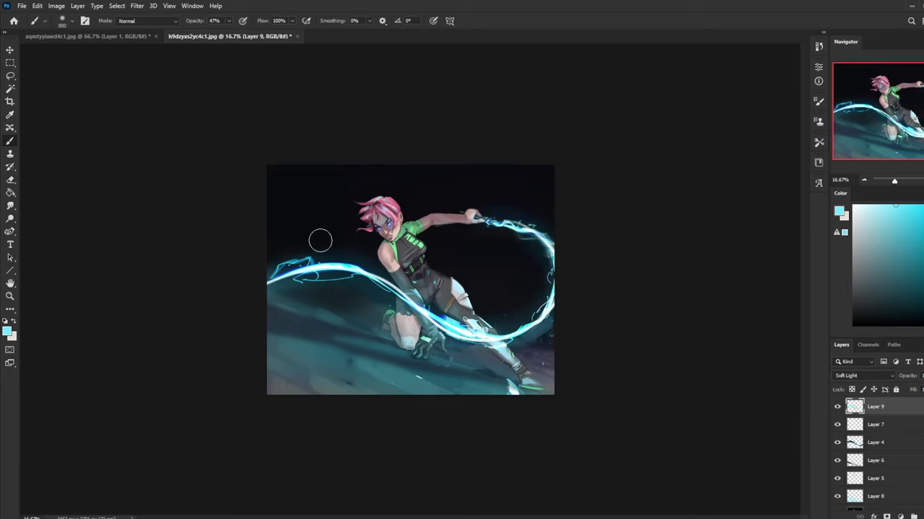
{"action": "key", "text": "bracketright"}
{"action": "key", "text": "bracketright"}
{"action": "key", "text": "bracketright"}
{"action": "key", "text": "bracketright"}
{"action": "key", "text": "bracketright"}
{"action": "key", "text": "bracketright"}
{"action": "key", "text": "bracketright"}
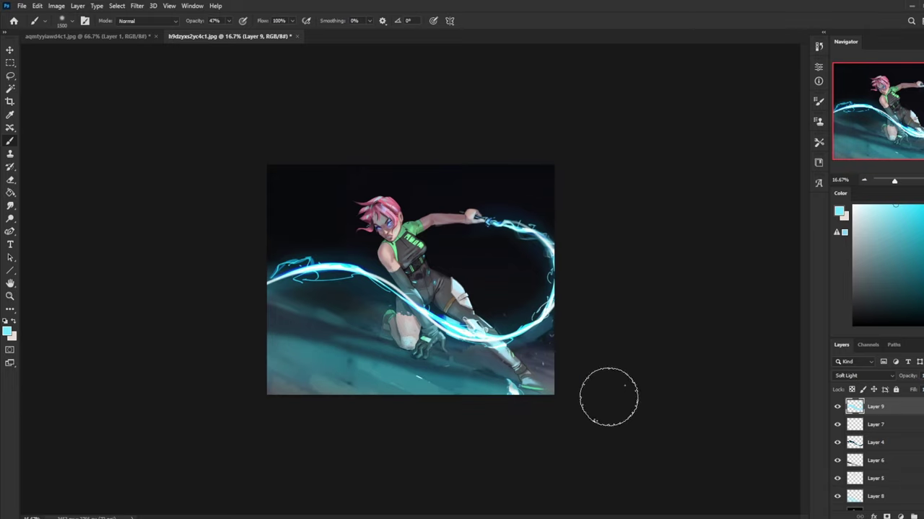
{"action": "left_click", "coordinate": [858, 205]}
{"action": "left_click_drag", "start_coordinate": [561, 397], "coordinate": [133, 354]}
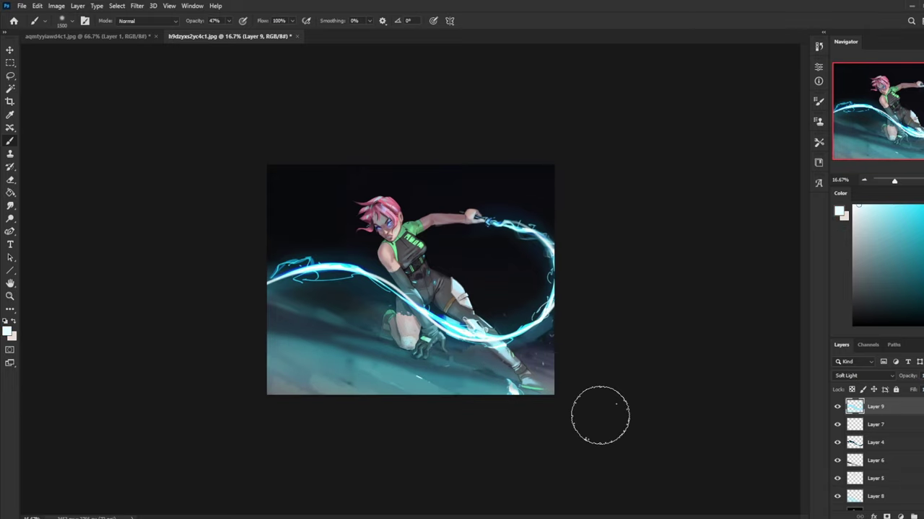
- Add a Color-mode layer above Layer 9 and sample the hair's pink for the brush
{"action": "key", "text": "e"}
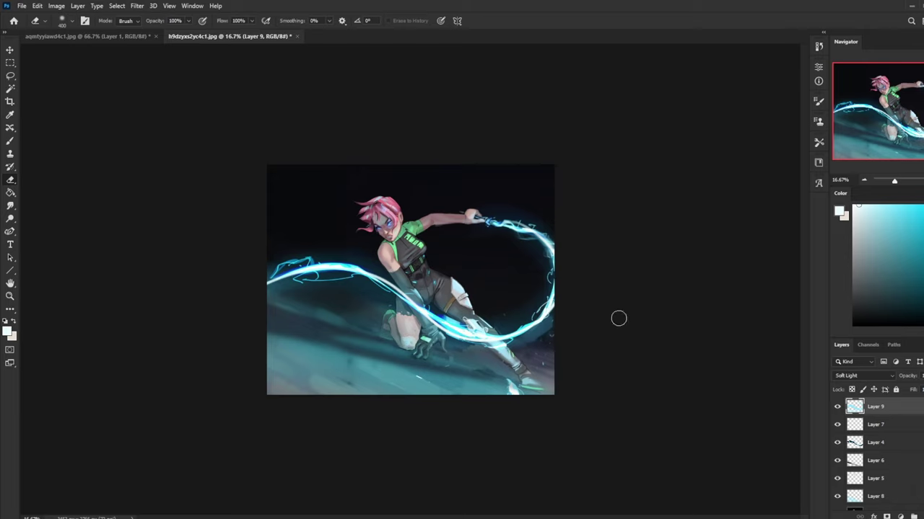
{"action": "left_click", "coordinate": [923, 516]}
{"action": "left_click", "coordinate": [858, 378]}
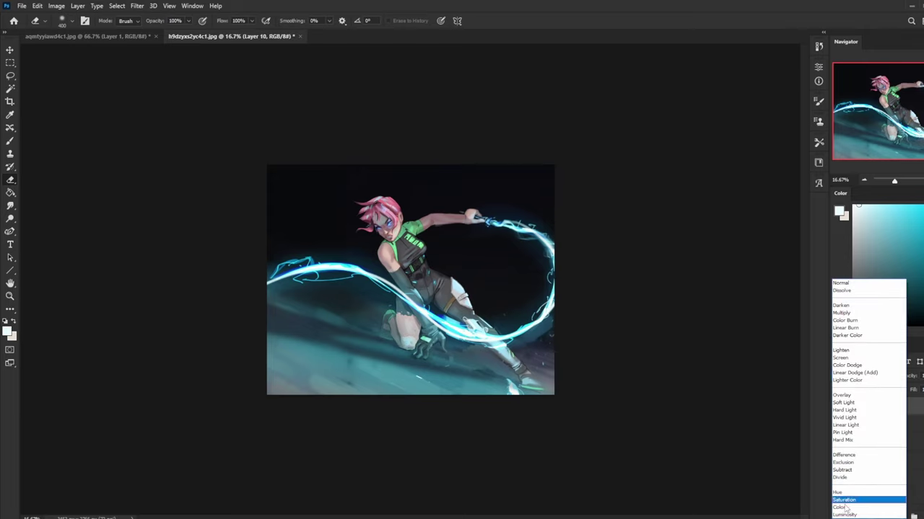
{"action": "left_click", "coordinate": [855, 508]}
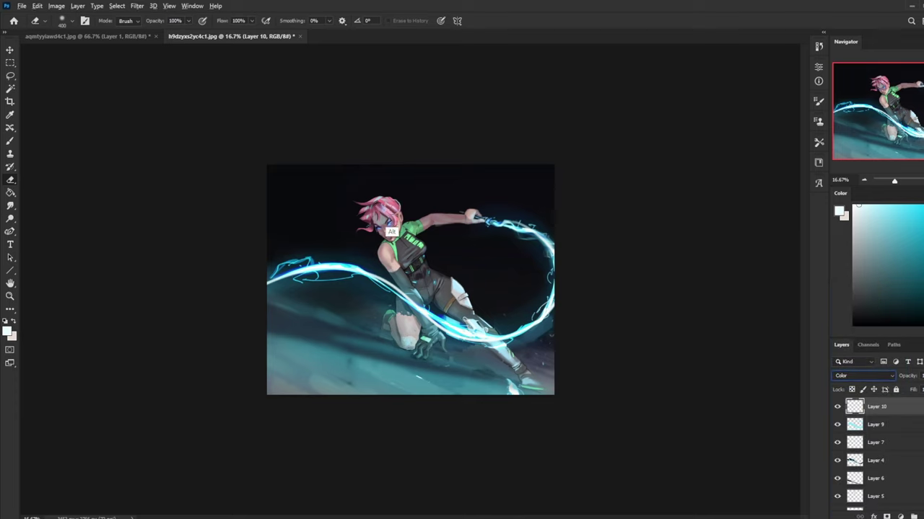
{"action": "left_click", "coordinate": [394, 231]}
{"action": "left_click", "coordinate": [466, 207]}
{"action": "key", "text": "b"}
{"action": "left_click", "coordinate": [382, 216], "text": "alt"}
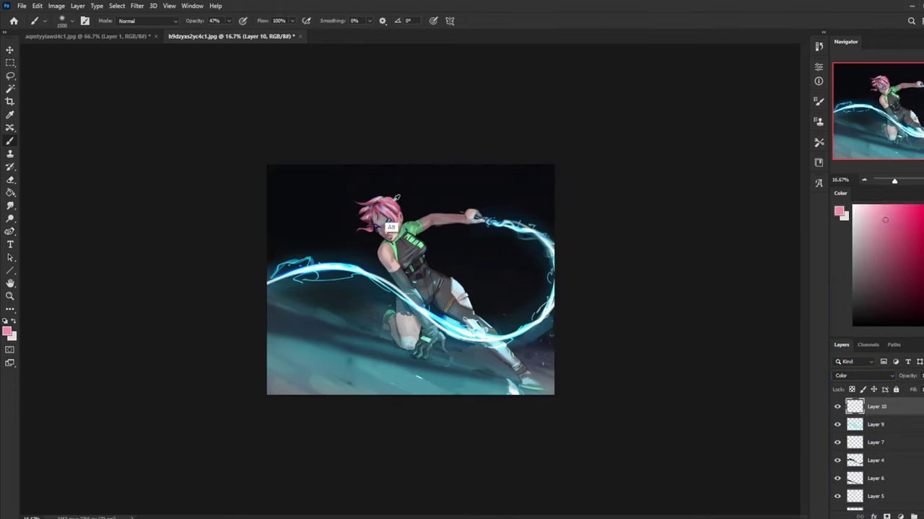
- Paint a pink streak along the ground shadow with a 250 px brush, undoing the unwanted strokes
{"action": "key", "text": "bracketleft"}
{"action": "key", "text": "bracketleft"}
{"action": "key", "text": "bracketleft"}
{"action": "key", "text": "bracketleft"}
{"action": "key", "text": "bracketleft"}
{"action": "key", "text": "bracketleft"}
{"action": "key", "text": "bracketleft"}
{"action": "key", "text": "bracketleft"}
{"action": "key", "text": "bracketleft"}
{"action": "key", "text": "bracketleft"}
{"action": "mouse_move", "coordinate": [262, 324]}
{"action": "left_mouse_down"}
{"action": "mouse_move", "coordinate": [362, 351]}
{"action": "mouse_move", "coordinate": [347, 347]}
{"action": "left_mouse_up"}
{"action": "left_click_drag", "start_coordinate": [268, 316], "coordinate": [367, 336]}
{"action": "key", "text": "ctrl+z"}
{"action": "key", "text": "ctrl+z"}
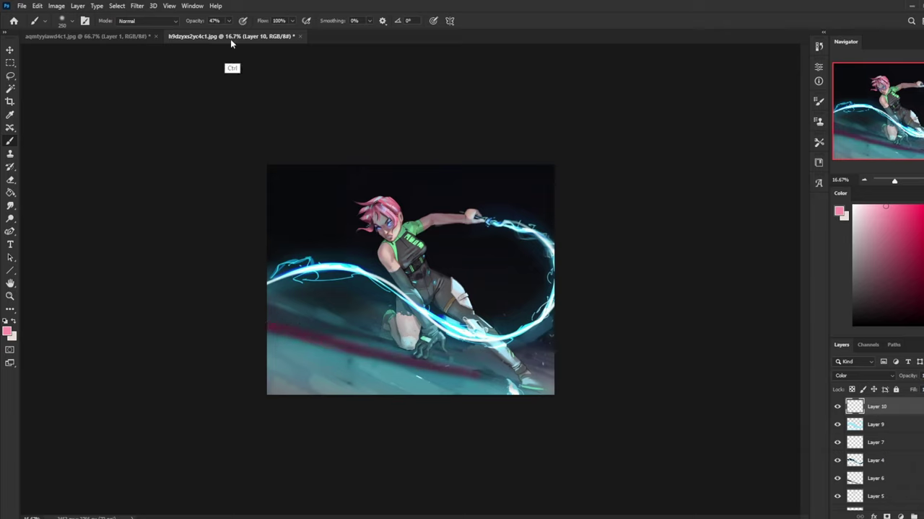
- Lower the brush opacity to 10% and extend the pink tint over the shadow toward the canvas's left edge
{"action": "left_click", "coordinate": [228, 21]}
{"action": "left_click_drag", "start_coordinate": [229, 32], "coordinate": [215, 36]}
{"action": "mouse_move", "coordinate": [298, 335]}
{"action": "left_mouse_down"}
{"action": "mouse_move", "coordinate": [487, 383]}
{"action": "mouse_move", "coordinate": [277, 329]}
{"action": "mouse_move", "coordinate": [493, 382]}
{"action": "mouse_move", "coordinate": [282, 334]}
{"action": "mouse_move", "coordinate": [450, 375]}
{"action": "mouse_move", "coordinate": [275, 320]}
{"action": "mouse_move", "coordinate": [392, 343]}
{"action": "mouse_move", "coordinate": [269, 312]}
{"action": "mouse_move", "coordinate": [415, 365]}
{"action": "mouse_move", "coordinate": [265, 318]}
{"action": "left_mouse_up"}
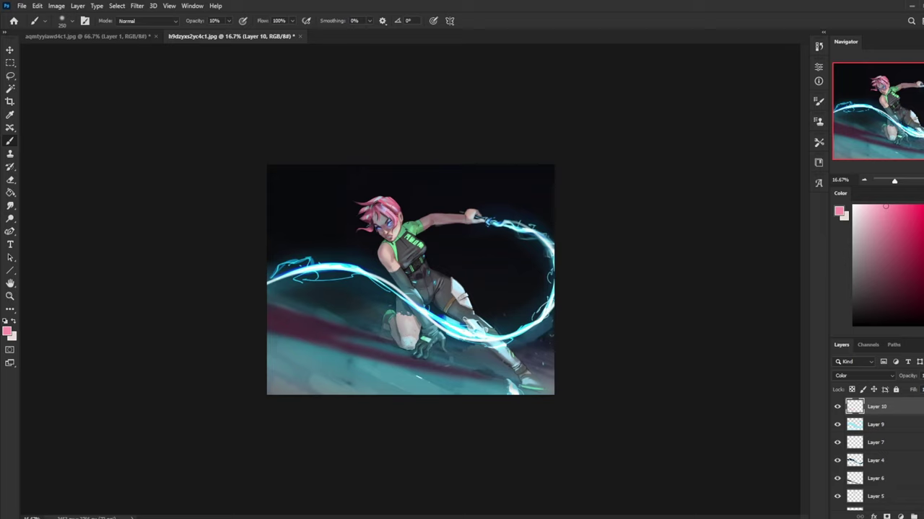
- Add a new layer above Layer 2, and set the brush to the whip's sampled cyan at 100% opacity
{"action": "scroll", "coordinate": [902, 461], "scroll_direction": "down", "scroll_amount": 3}
{"action": "left_click", "coordinate": [899, 490]}
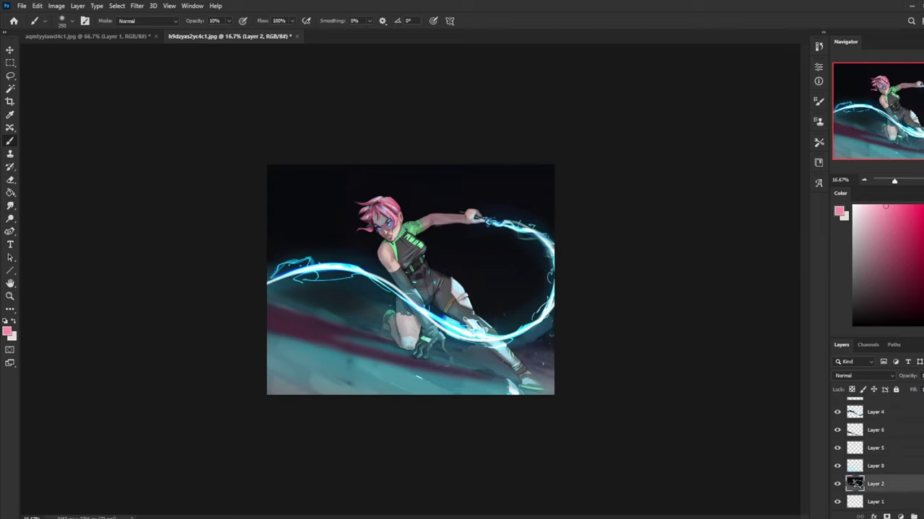
{"action": "left_click", "coordinate": [923, 516]}
{"action": "left_click", "coordinate": [517, 228], "text": "alt"}
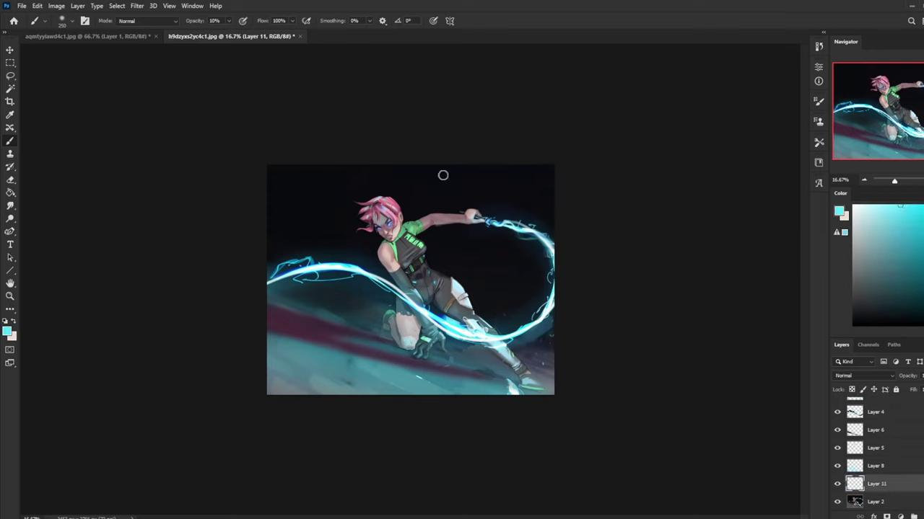
{"action": "left_click", "coordinate": [168, 24]}
{"action": "left_click", "coordinate": [228, 22]}
{"action": "left_click_drag", "start_coordinate": [234, 34], "coordinate": [313, 39]}
- Add a Color Dodge layer above Layer 11 and paint thin cyan rim light along the fighter's arms and torso
{"action": "key", "text": "ctrl+shift+alt+n"}
{"action": "left_click", "coordinate": [876, 376]}
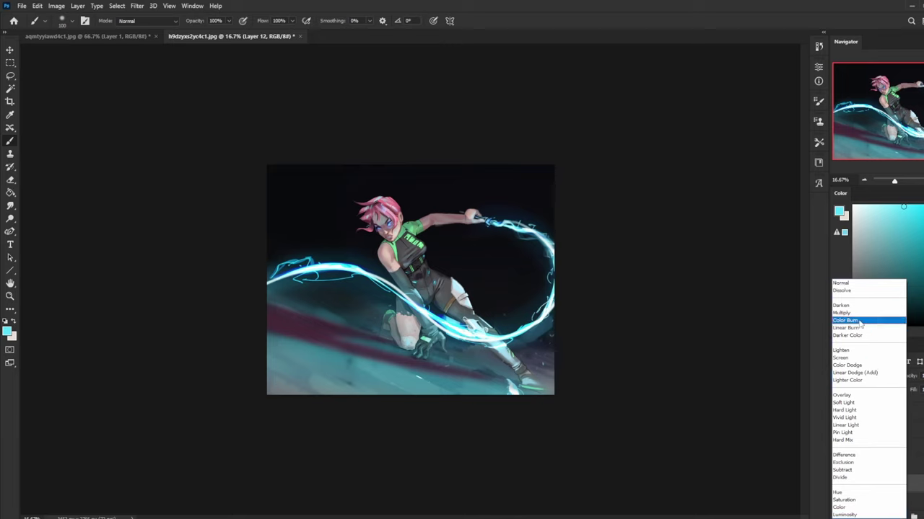
{"action": "left_click", "coordinate": [847, 365]}
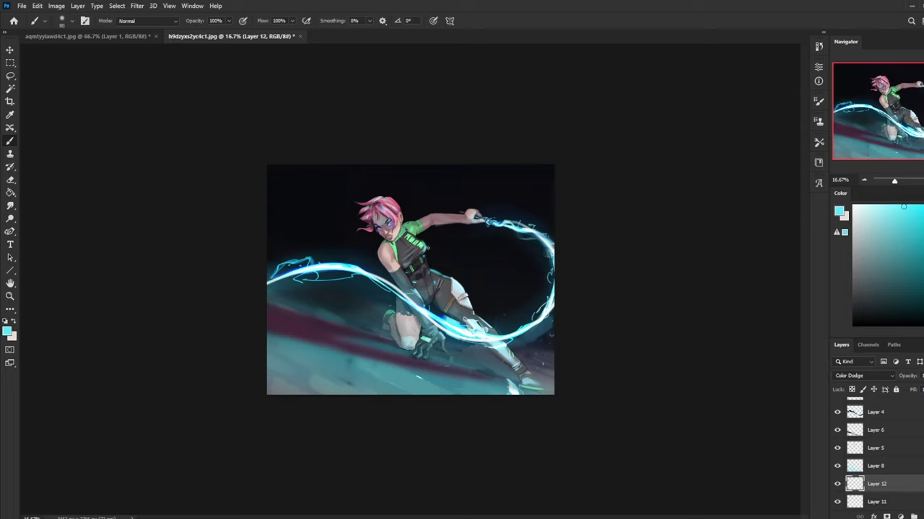
{"action": "key", "text": "ctrl+z"}
{"action": "left_click_drag", "start_coordinate": [387, 268], "coordinate": [404, 291]}
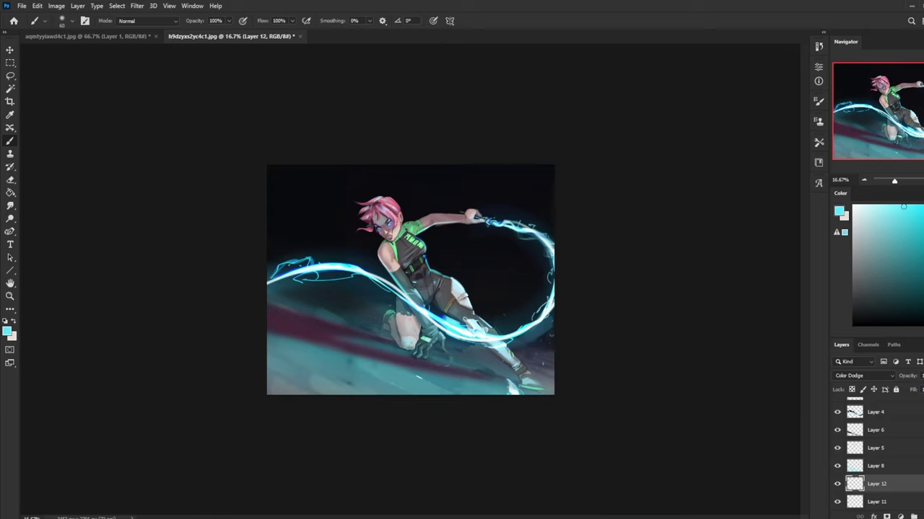
- Brush a soft cyan glow over the fighter's kneeling leg on the Color Dodge layer with an enlarged brush
{"action": "key", "text": "bracketright"}
{"action": "key", "text": "bracketright"}
{"action": "key", "text": "bracketright"}
{"action": "key", "text": "bracketright"}
{"action": "key", "text": "bracketright"}
{"action": "key", "text": "bracketright"}
{"action": "key", "text": "bracketright"}
{"action": "key", "text": "bracketright"}
{"action": "key", "text": "bracketright"}
{"action": "key", "text": "bracketright"}
{"action": "mouse_move", "coordinate": [411, 339]}
{"action": "left_mouse_down"}
{"action": "mouse_move", "coordinate": [412, 301]}
{"action": "mouse_move", "coordinate": [406, 308]}
{"action": "left_mouse_up"}
- Set the brush to 55% opacity and 45 px, and sample the whip's cyan as the painting colour
{"action": "key", "text": "bracketright"}
{"action": "key", "text": "bracketright"}
{"action": "key", "text": "bracketright"}
{"action": "key", "text": "bracketright"}
{"action": "key", "text": "bracketright"}
{"action": "key", "text": "bracketright"}
{"action": "key", "text": "bracketright"}
{"action": "key", "text": "bracketright"}
{"action": "key", "text": "bracketright"}
{"action": "key", "text": "bracketright"}
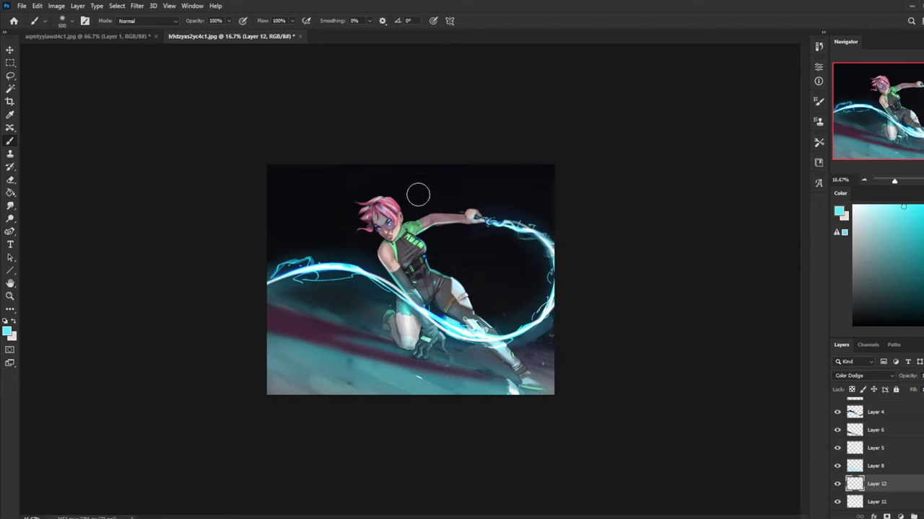
{"action": "key", "text": "bracketleft"}
{"action": "key", "text": "bracketleft"}
{"action": "key", "text": "bracketleft"}
{"action": "key", "text": "bracketleft"}
{"action": "key", "text": "5"}
{"action": "key", "text": "5"}
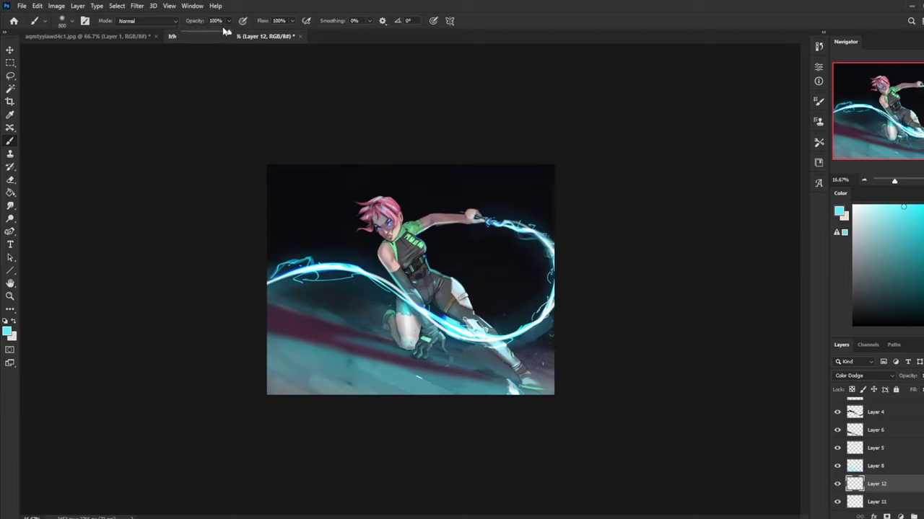
{"action": "key", "text": "bracketleft"}
{"action": "key", "text": "bracketleft"}
{"action": "key", "text": "bracketleft"}
{"action": "key", "text": "bracketleft"}
{"action": "key", "text": "bracketleft"}
{"action": "key", "text": "bracketleft"}
{"action": "key", "text": "bracketleft"}
{"action": "key", "text": "bracketleft"}
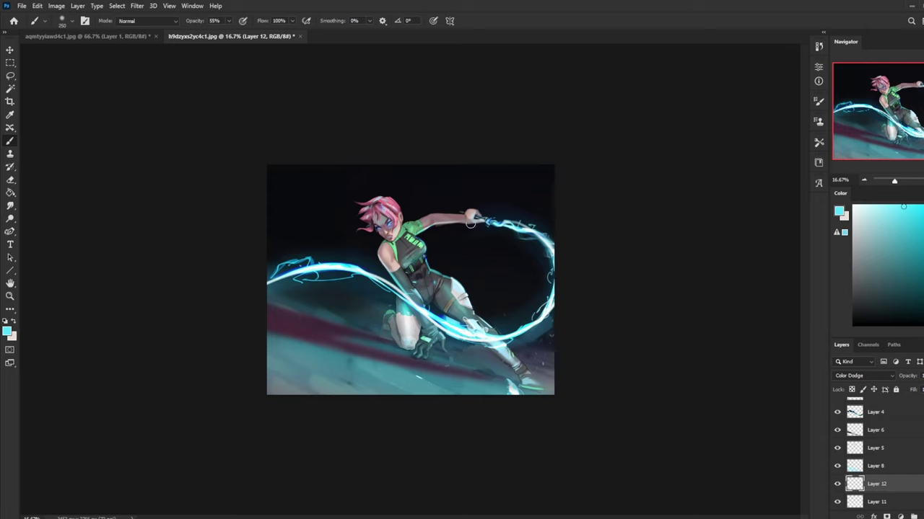
{"action": "key", "text": "bracketright"}
{"action": "key", "text": "bracketright"}
{"action": "right_click", "coordinate": [361, 261], "text": "alt+shift"}
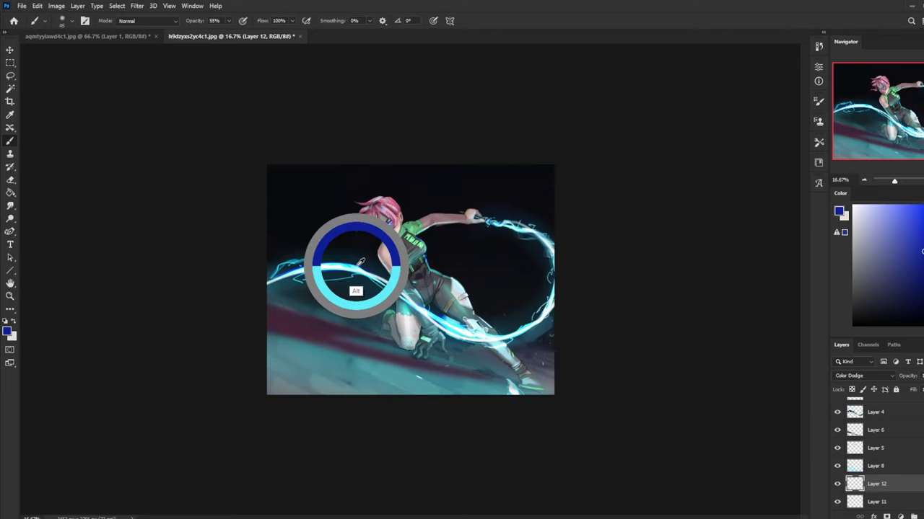
{"action": "left_click", "coordinate": [356, 267], "text": "alt"}
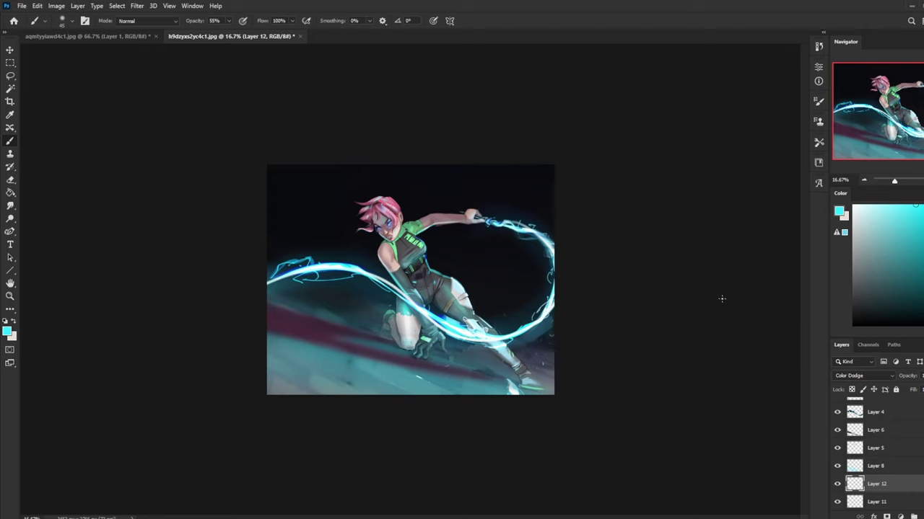
- Isolate Layer 2 and restore the others, then check the effect of Layers 12, 8 and 5 by toggling their visibility
{"action": "scroll", "coordinate": [877, 454], "scroll_direction": "down", "scroll_amount": 2}
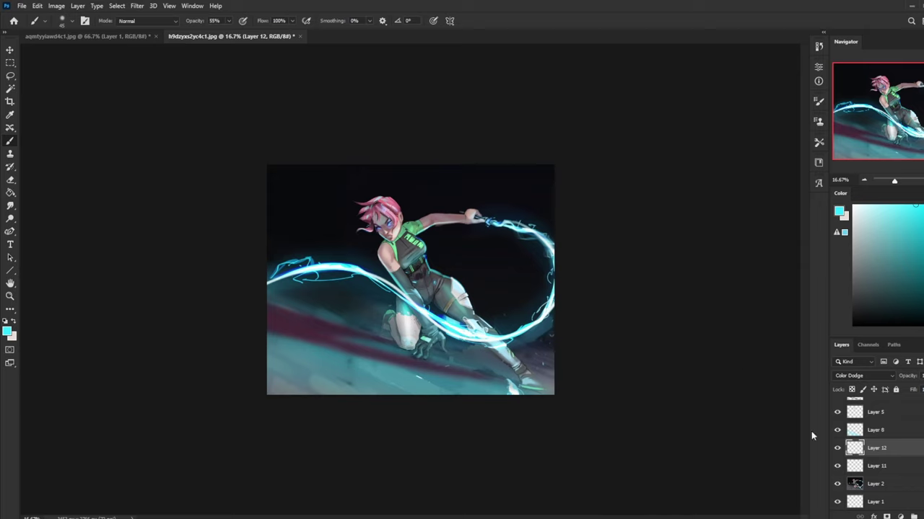
{"action": "left_click", "coordinate": [898, 486]}
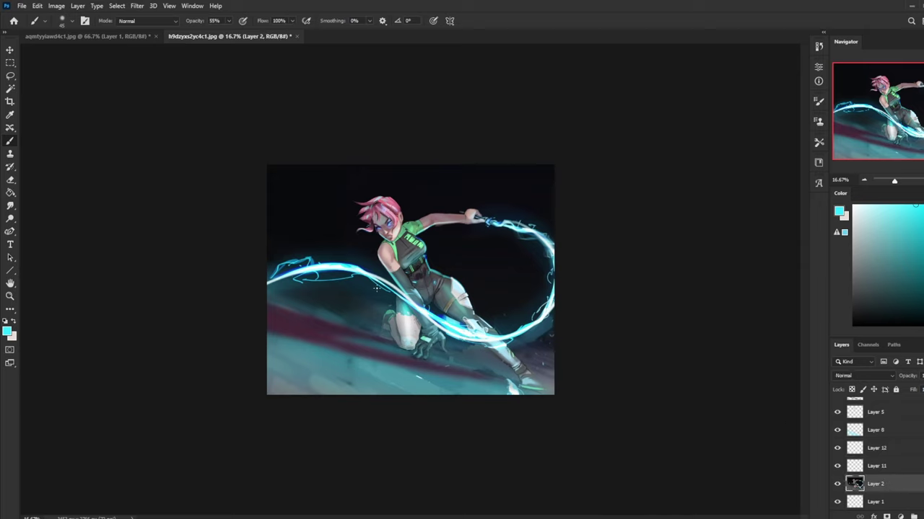
{"action": "left_click", "coordinate": [838, 486], "text": "alt"}
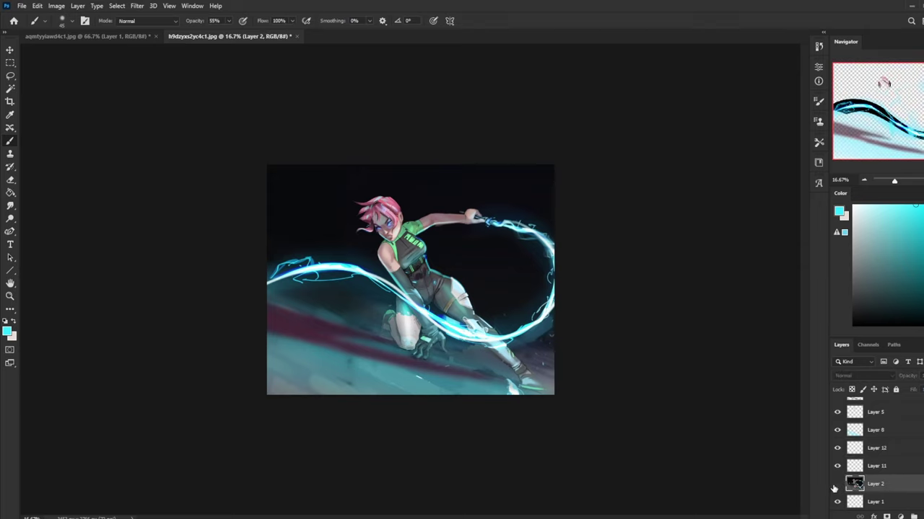
{"action": "left_click", "coordinate": [836, 484], "text": "alt"}
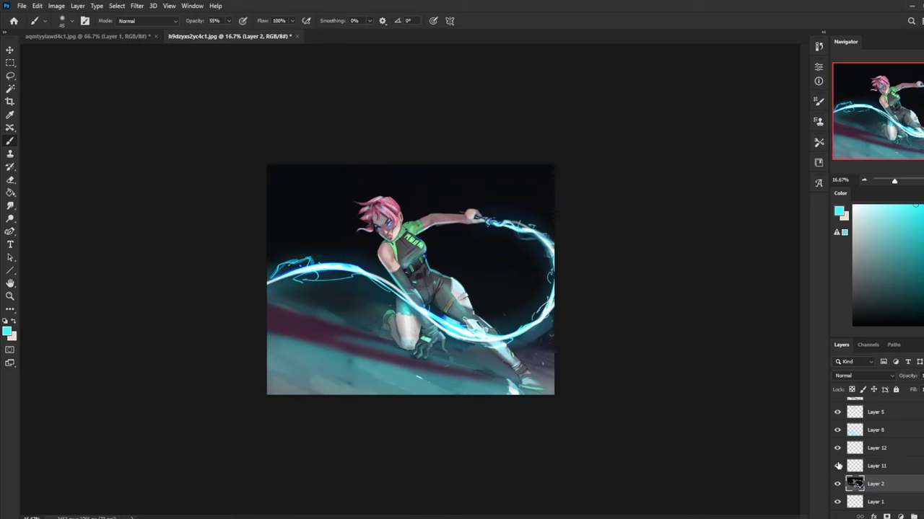
{"action": "left_click", "coordinate": [838, 449]}
{"action": "left_click", "coordinate": [838, 449]}
{"action": "left_click", "coordinate": [838, 431]}
{"action": "left_click", "coordinate": [837, 431]}
{"action": "left_click", "coordinate": [837, 413]}
{"action": "left_click", "coordinate": [838, 414]}
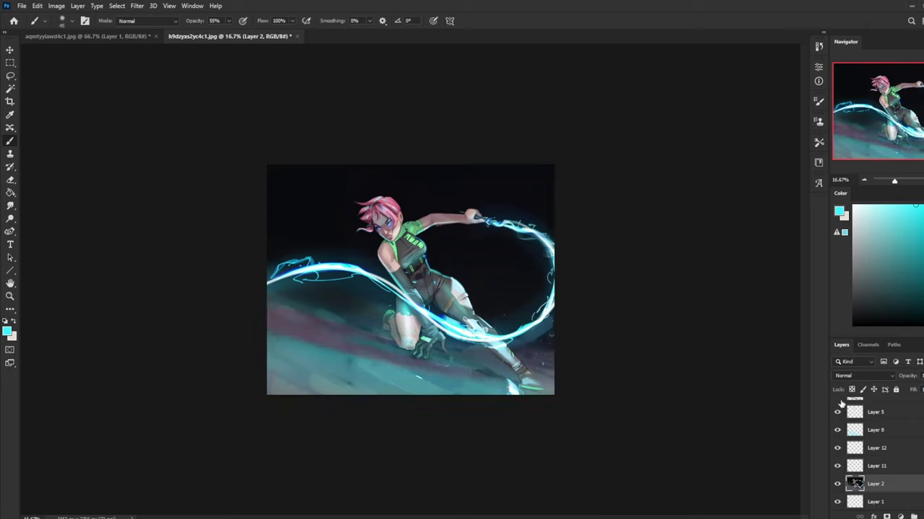
{"action": "left_click", "coordinate": [839, 401]}
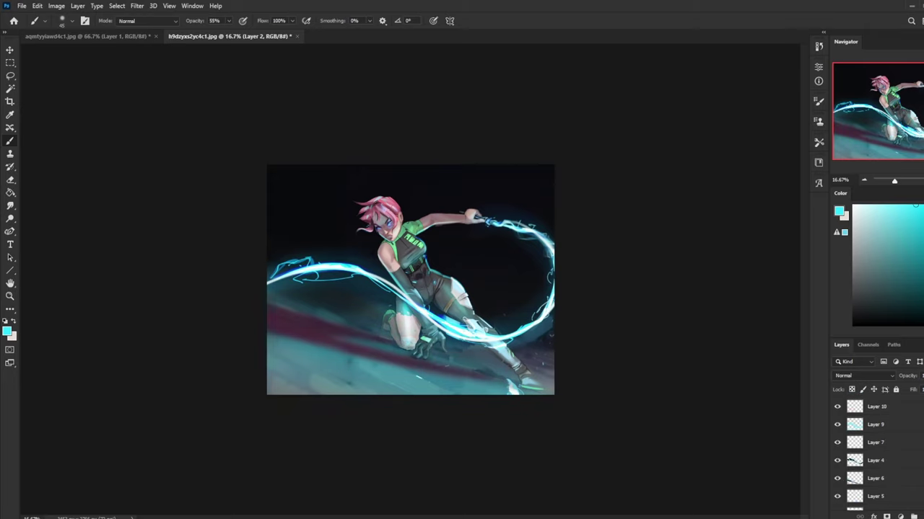
- Warp Layer 4 to reshape the whip's curve, shifting it outward near the fighter's forearm and slightly lower at the leg, and commit the transform
{"action": "scroll", "coordinate": [855, 485], "scroll_direction": "up", "scroll_amount": 1}
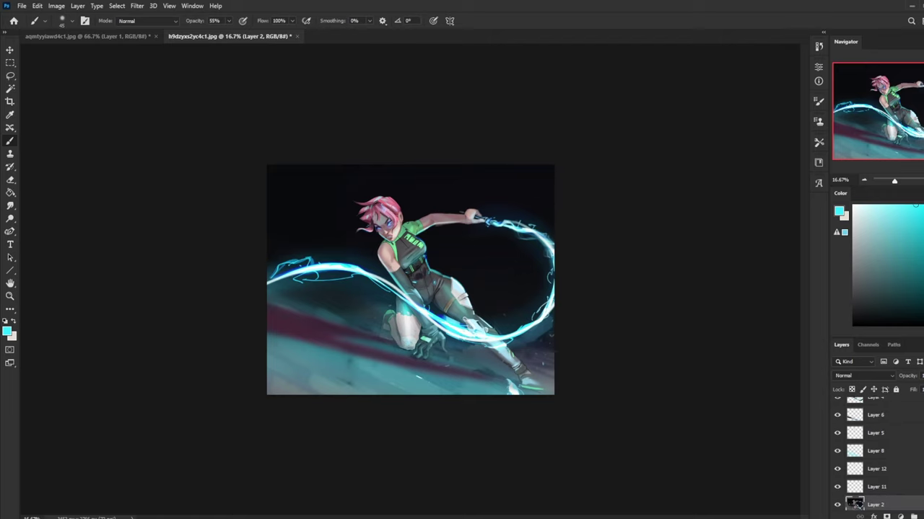
{"action": "left_click", "coordinate": [881, 402]}
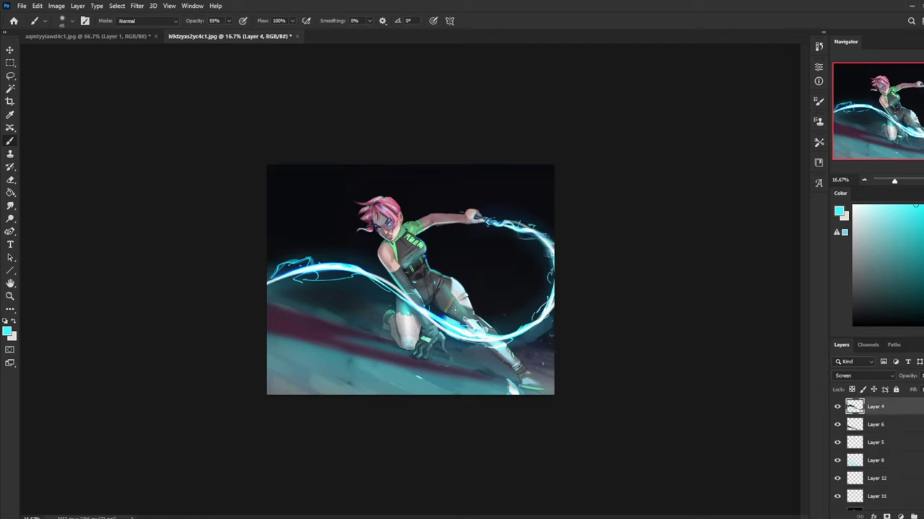
{"action": "key", "text": "ctrl+t"}
{"action": "left_click", "coordinate": [446, 20]}
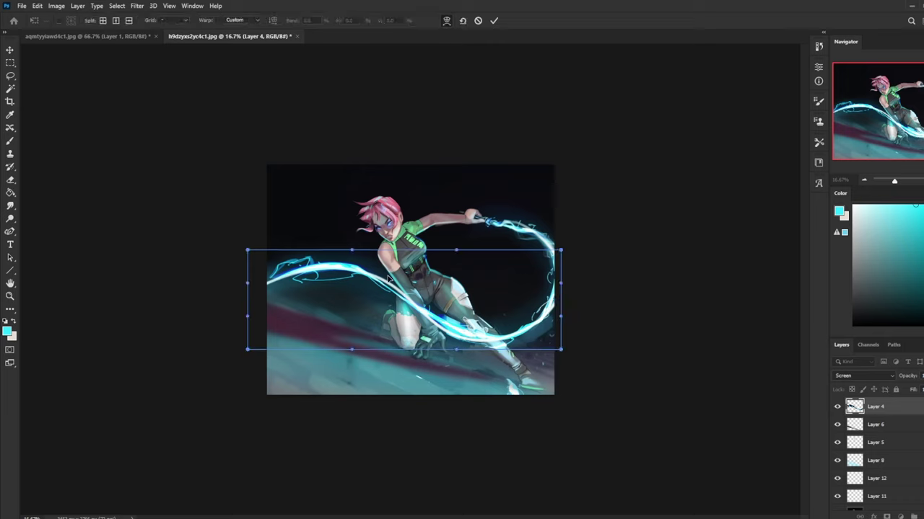
{"action": "left_click_drag", "start_coordinate": [395, 280], "coordinate": [404, 280]}
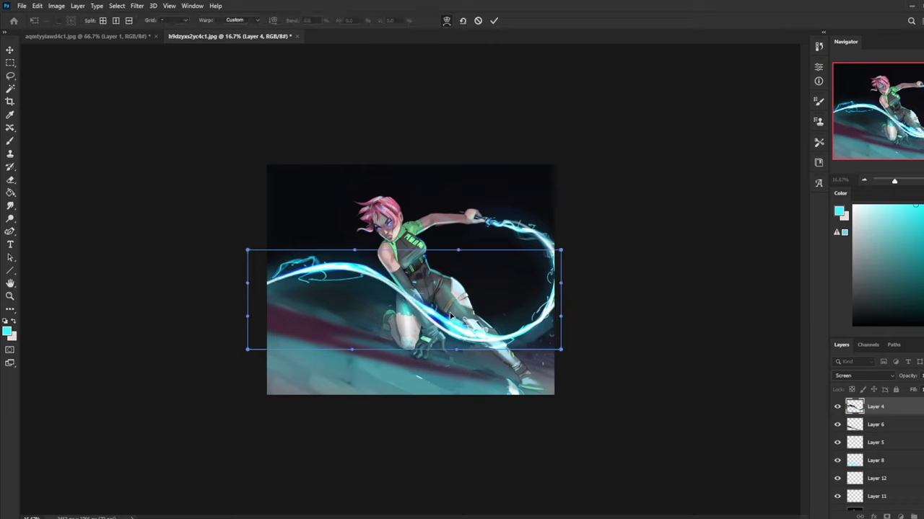
{"action": "left_click_drag", "start_coordinate": [438, 329], "coordinate": [435, 335]}
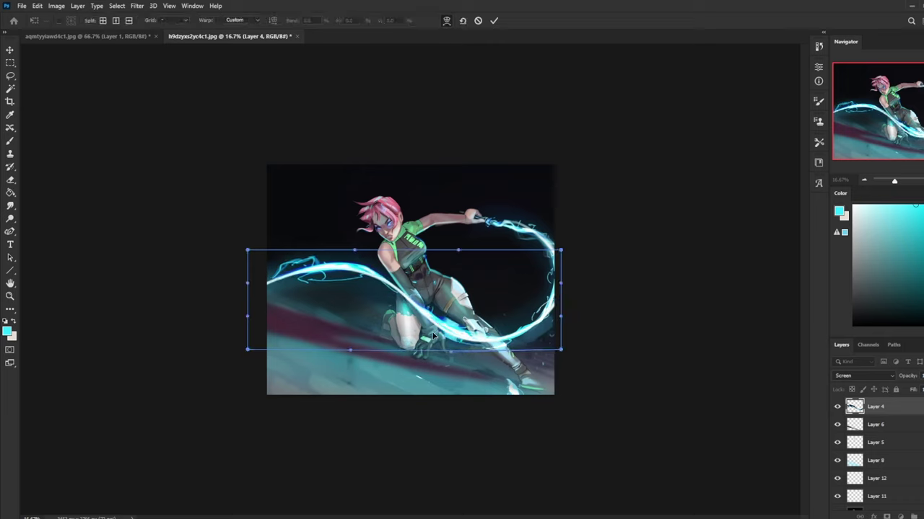
{"action": "left_click", "coordinate": [494, 22]}
{"action": "key", "text": "b"}
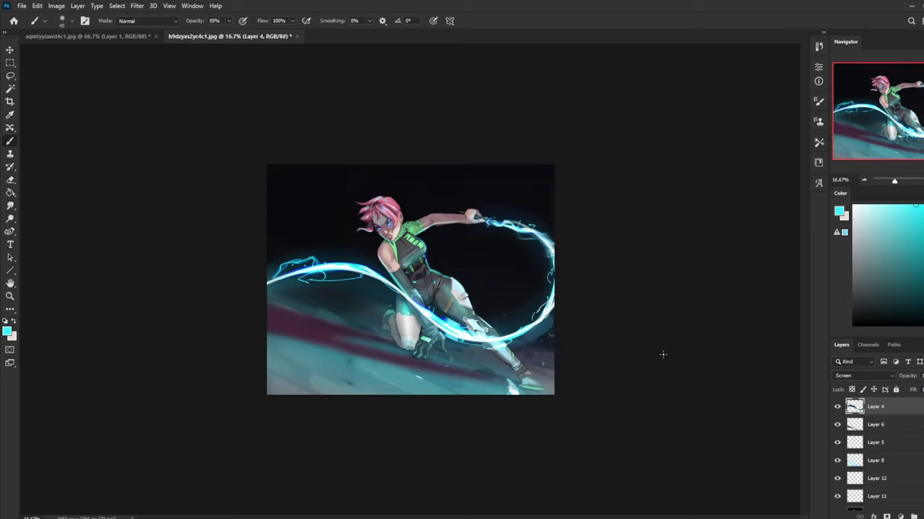
{"action": "right_click", "coordinate": [899, 428]}
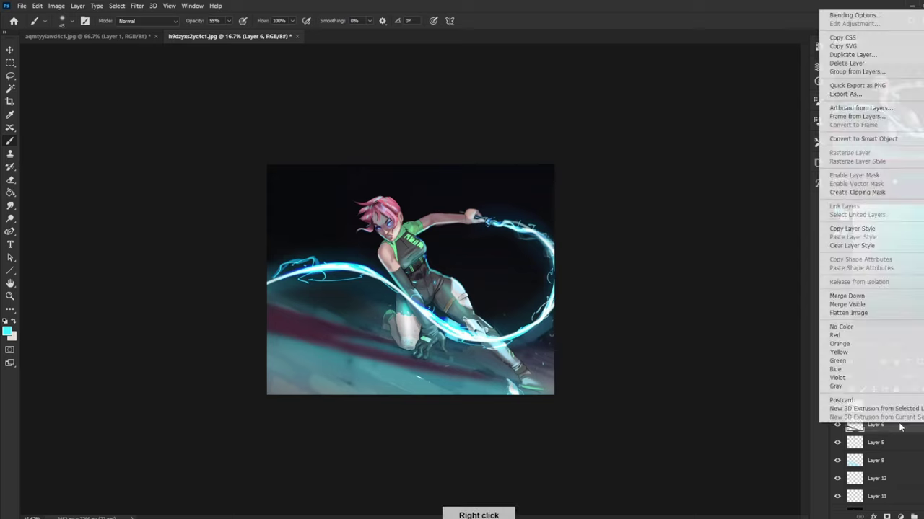
{"action": "left_click", "coordinate": [898, 295]}
{"action": "left_click", "coordinate": [137, 6]}
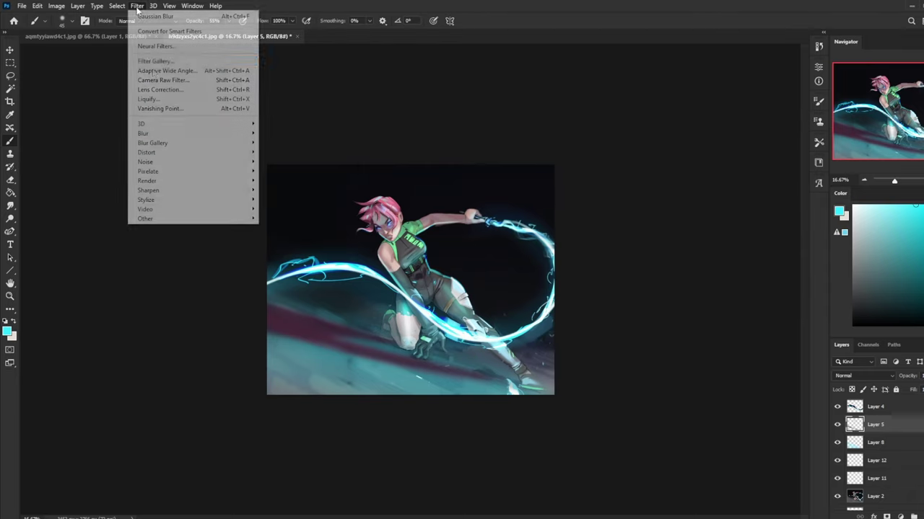
{"action": "left_click", "coordinate": [168, 102]}
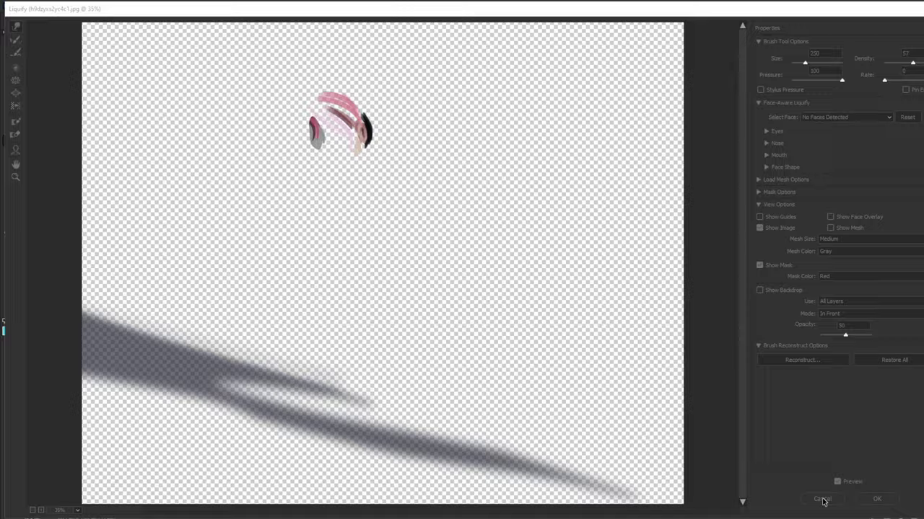
{"action": "left_click", "coordinate": [823, 500]}
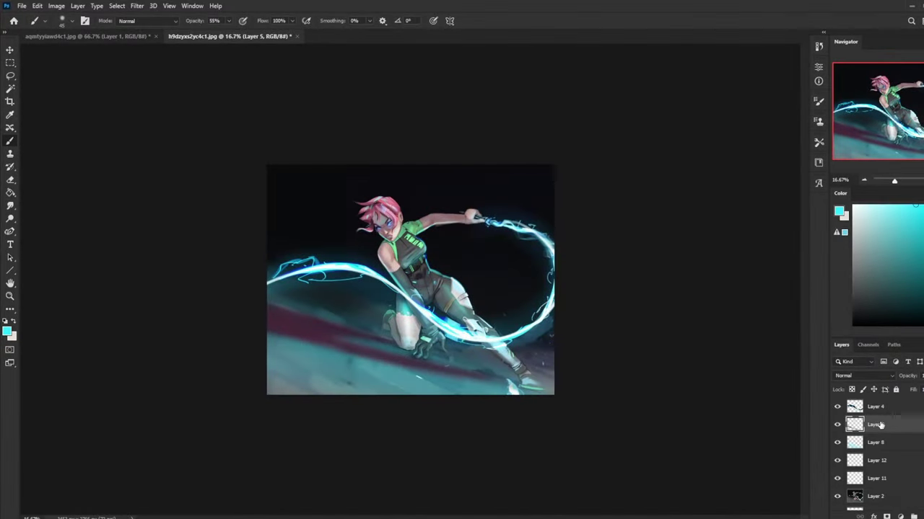
- Flatten the image and open the whole illustration in the Liquify filter
{"action": "right_click", "coordinate": [888, 425]}
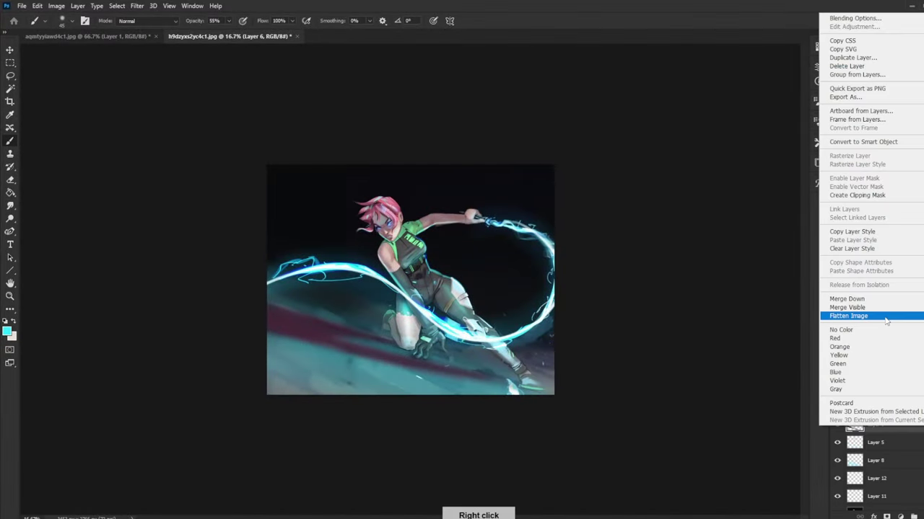
{"action": "left_click", "coordinate": [858, 316]}
{"action": "left_click", "coordinate": [137, 6]}
{"action": "left_click", "coordinate": [165, 99]}
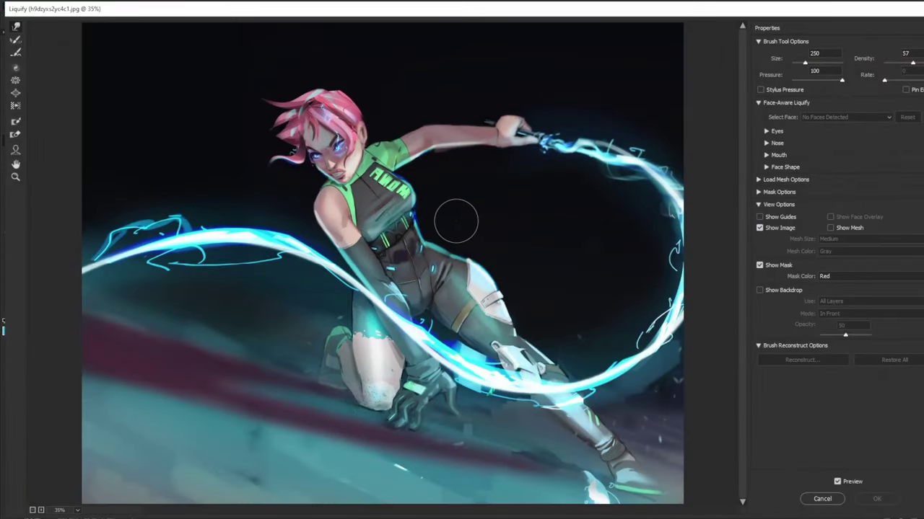
- Push the outstretched arm's raised contour downward to straighten it, using Liquify's warp brush at size 500
{"action": "key", "text": "ctrl+minus"}
{"action": "key", "text": "ctrl+minus"}
{"action": "key", "text": "bracketright"}
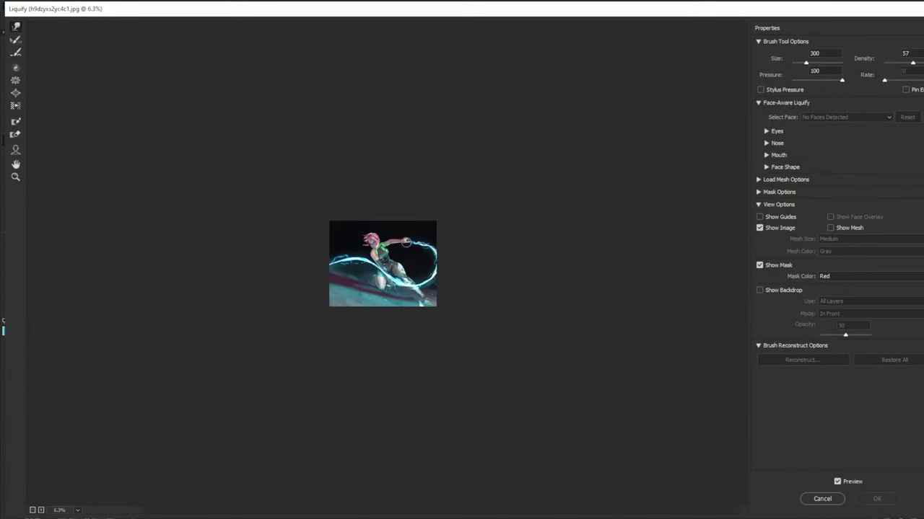
{"action": "key", "text": "ctrl+plus"}
{"action": "key", "text": "ctrl+plus"}
{"action": "key", "text": "bracketright"}
{"action": "key", "text": "bracketright"}
{"action": "key", "text": "bracketright"}
{"action": "key", "text": "bracketright"}
{"action": "key", "text": "bracketright"}
{"action": "key", "text": "bracketright"}
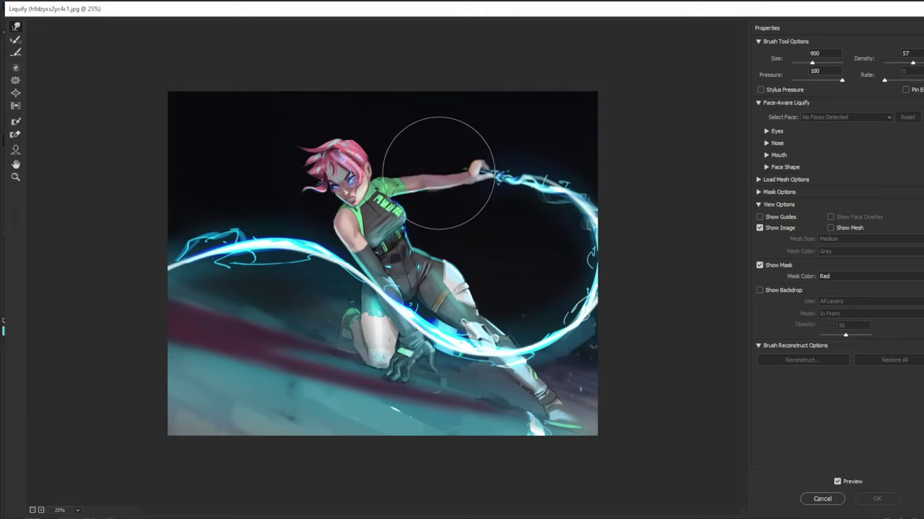
{"action": "key", "text": "bracketleft"}
{"action": "key", "text": "bracketleft"}
{"action": "key", "text": "bracketleft"}
{"action": "key", "text": "bracketleft"}
{"action": "left_click_drag", "start_coordinate": [433, 161], "coordinate": [450, 180]}
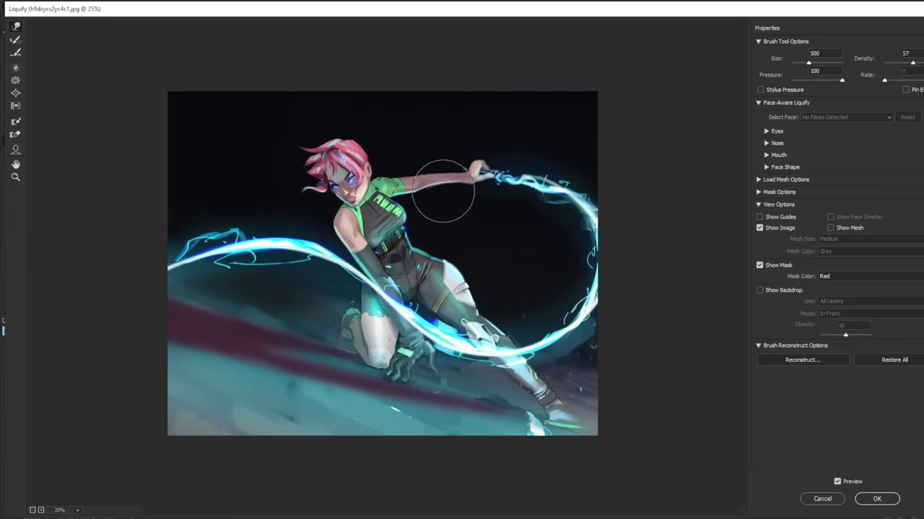
- Push the whip hand and handle down into line with the arm, enlarging the Liquify brush to size 600
{"action": "key", "text": "bracketleft"}
{"action": "key", "text": "bracketleft"}
{"action": "key", "text": "bracketleft"}
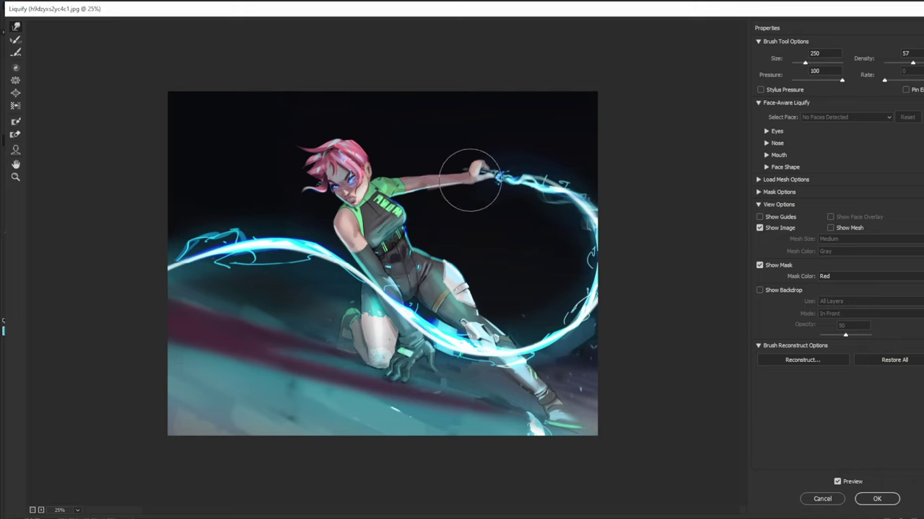
{"action": "key", "text": "bracketright"}
{"action": "key", "text": "bracketright"}
{"action": "key", "text": "bracketright"}
{"action": "key", "text": "bracketright"}
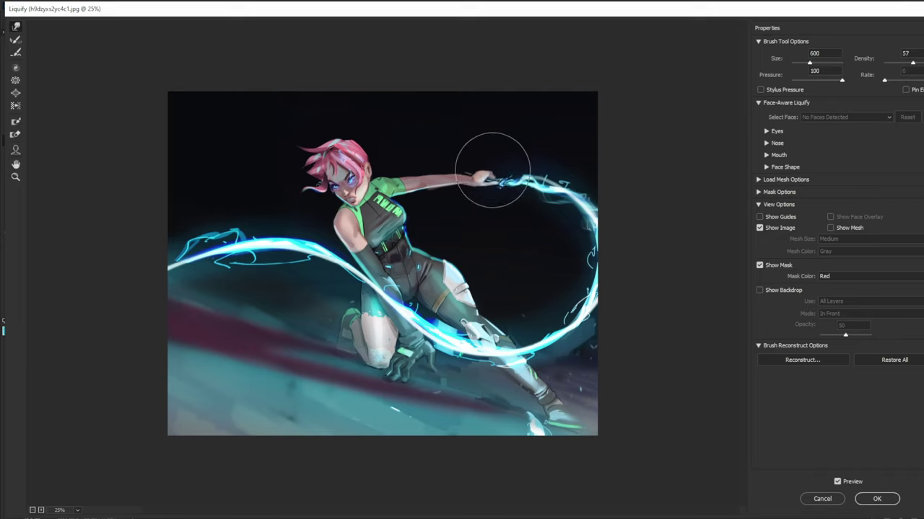
- Refine the shape of the wrist and whip hand with Liquify brush sizes between 400 and 175
{"action": "key", "text": "bracketleft"}
{"action": "key", "text": "bracketleft"}
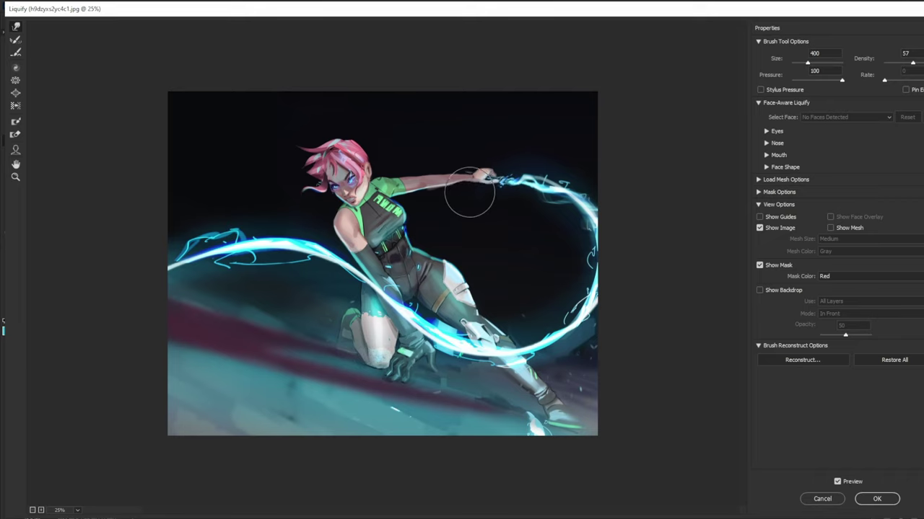
{"action": "key", "text": "bracketleft"}
{"action": "key", "text": "bracketleft"}
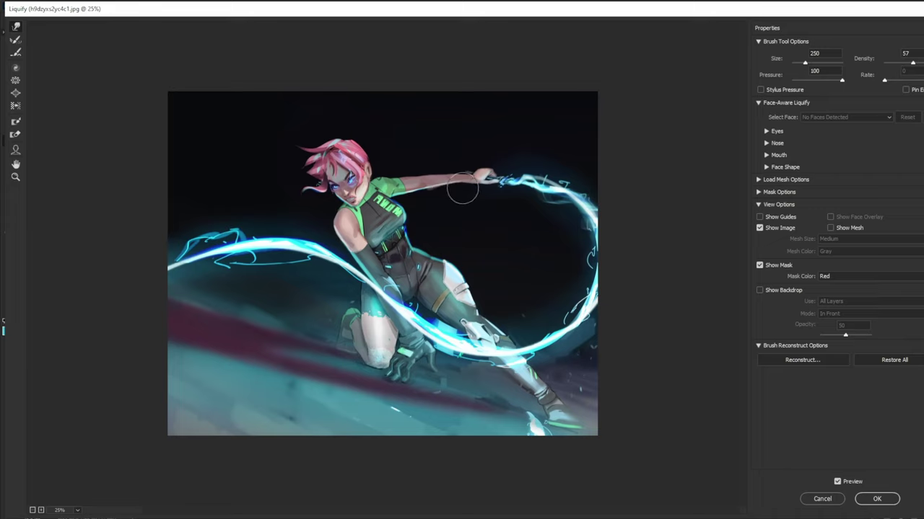
{"action": "key", "text": "bracketright"}
{"action": "key", "text": "bracketright"}
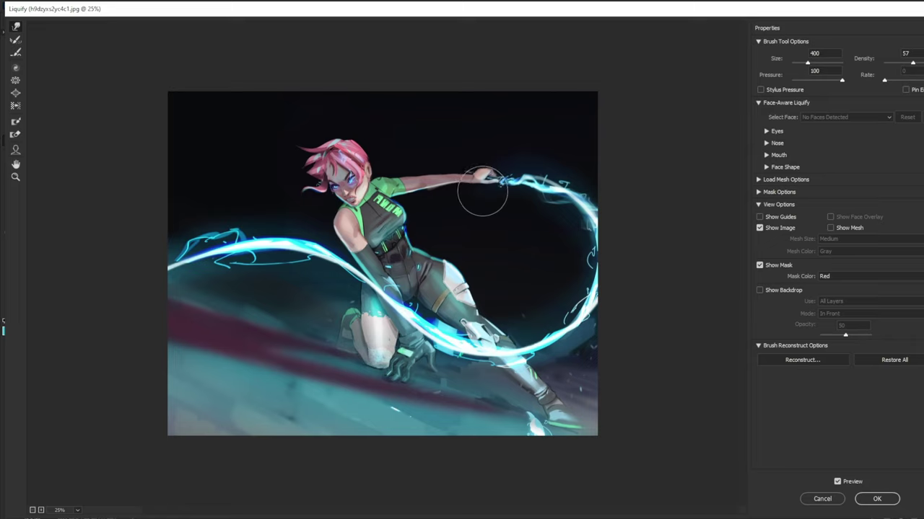
{"action": "key", "text": "bracketleft"}
{"action": "key", "text": "bracketleft"}
{"action": "key", "text": "bracketleft"}
{"action": "key", "text": "bracketleft"}
{"action": "key", "text": "bracketleft"}
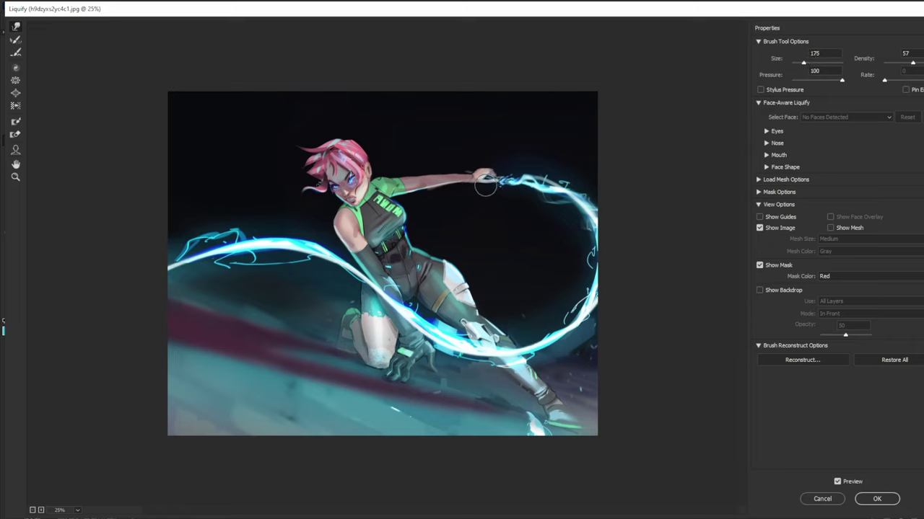
- Finish adjusting the whip hand with the Liquify brush at size 250, and compare the warped arm with the original
{"action": "key", "text": "bracketleft"}
{"action": "key", "text": "bracketleft"}
{"action": "key", "text": "bracketright"}
{"action": "key", "text": "bracketright"}
{"action": "key", "text": "bracketright"}
{"action": "key", "text": "bracketright"}
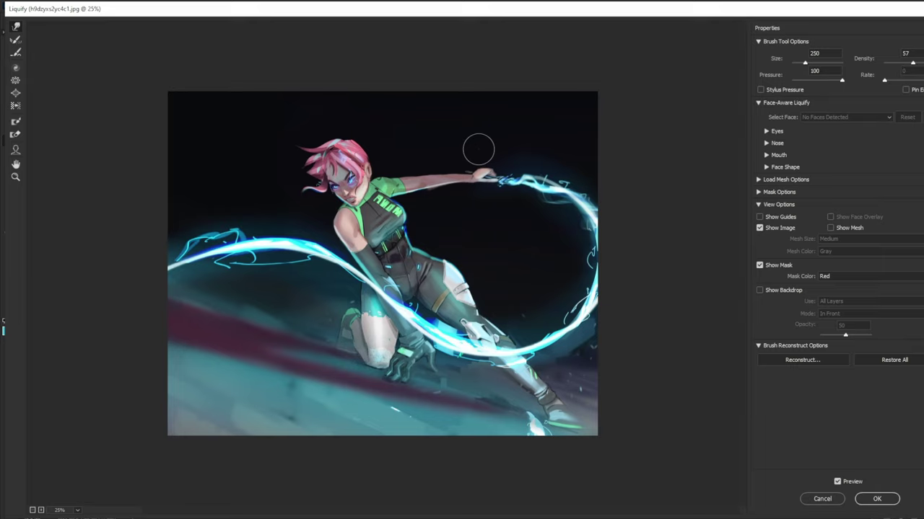
{"action": "key", "text": "p"}
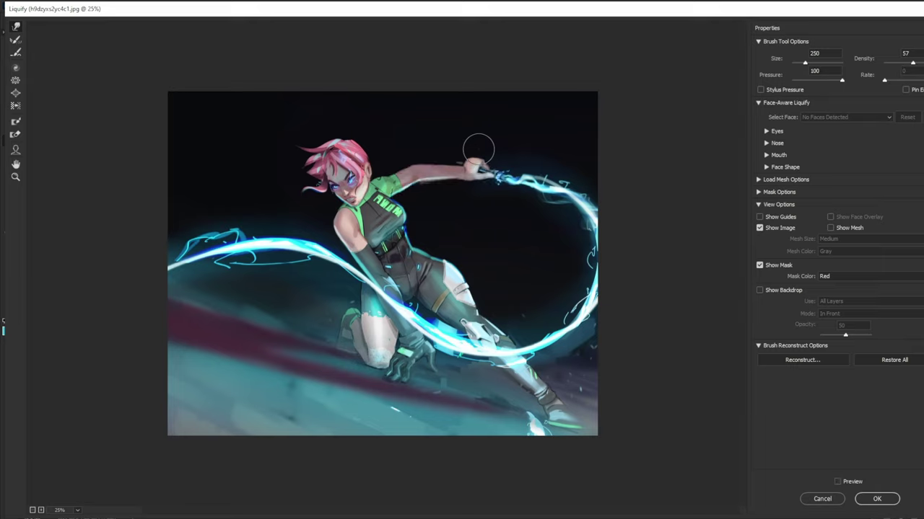
{"action": "key", "text": "p"}
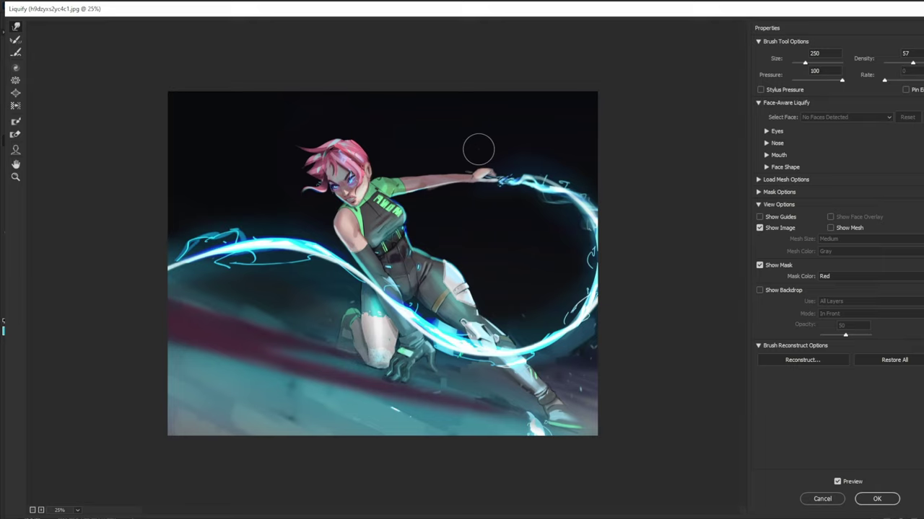
- Compare the warped arm with the original, apply the Liquify edit, and duplicate the Background layer
{"action": "key", "text": "p"}
{"action": "key", "text": "p"}
{"action": "left_click", "coordinate": [879, 499]}
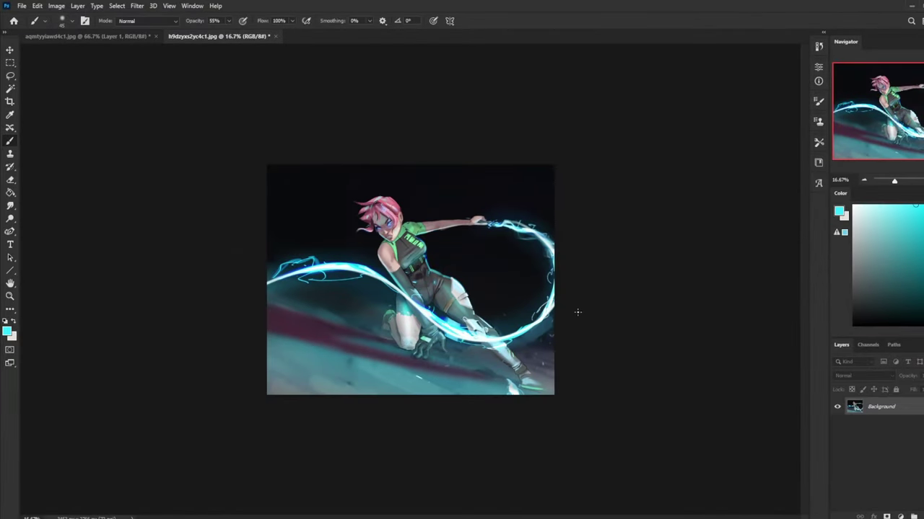
{"action": "key", "text": "ctrl+j"}
{"action": "left_click", "coordinate": [134, 8]}
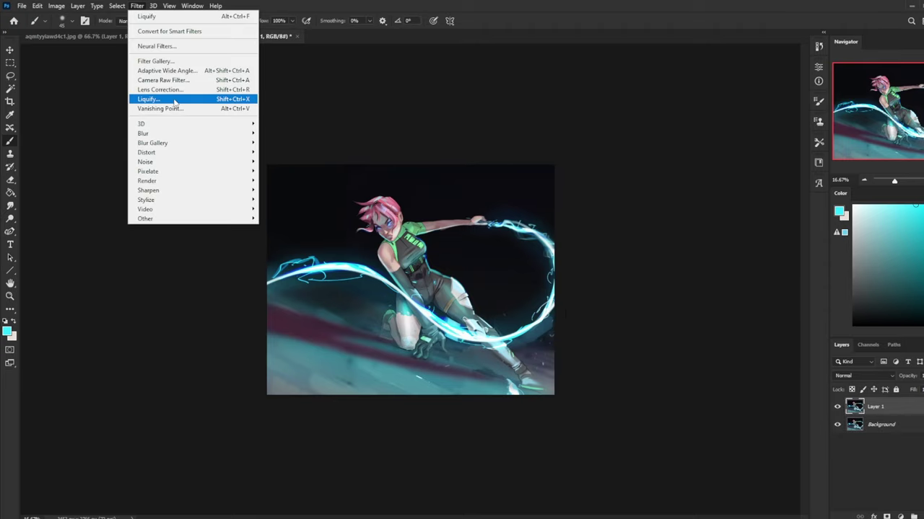
{"action": "left_click", "coordinate": [174, 100]}
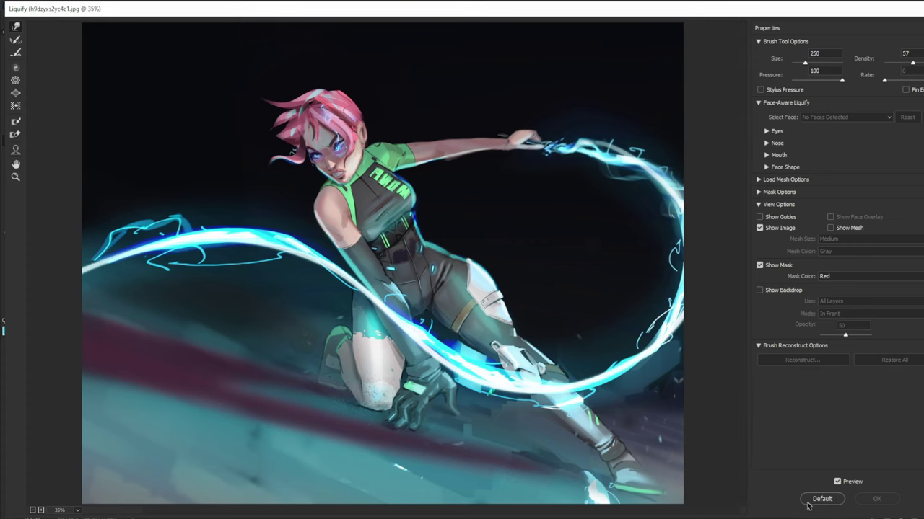
{"action": "left_click", "coordinate": [827, 500]}
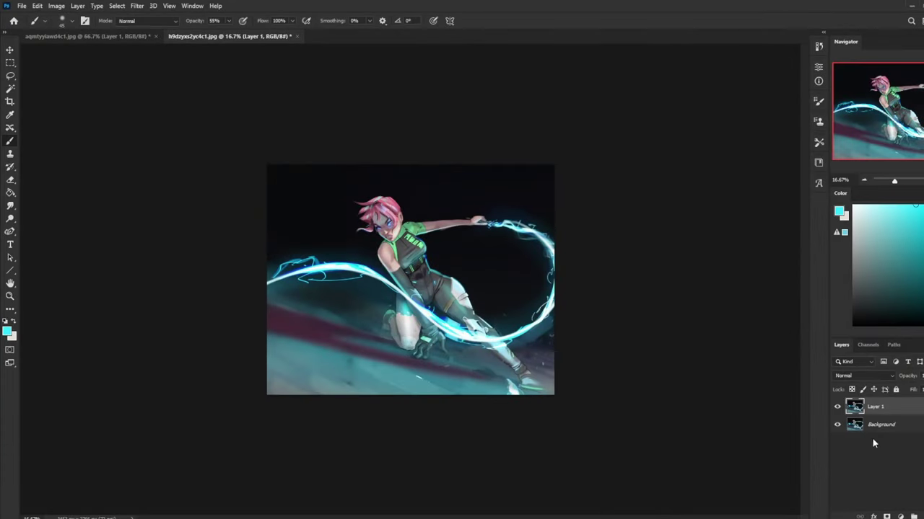
- Add a new layer directly above Background and fill it with the near-black sampled from the illustration's backdrop
{"action": "left_click", "coordinate": [895, 425]}
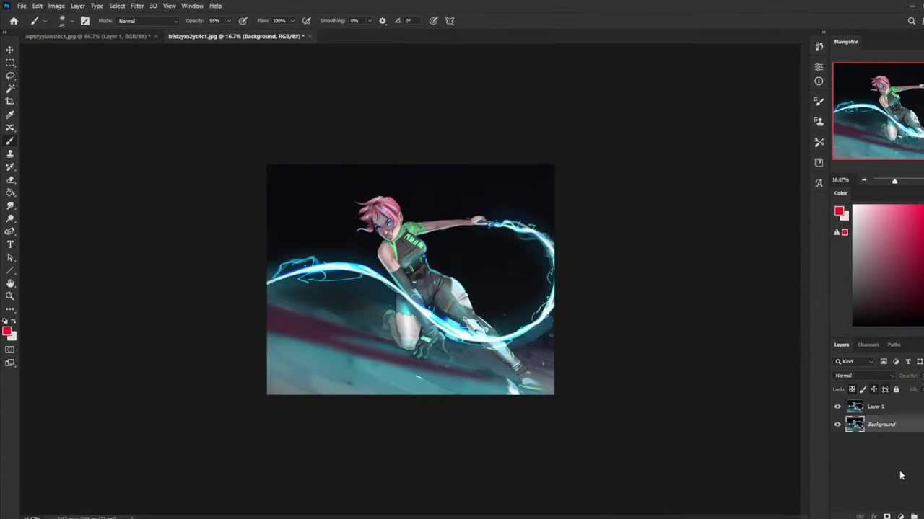
{"action": "key", "text": "ctrl+shift+alt+n"}
{"action": "key", "text": "g"}
{"action": "left_click", "coordinate": [517, 185], "text": "alt"}
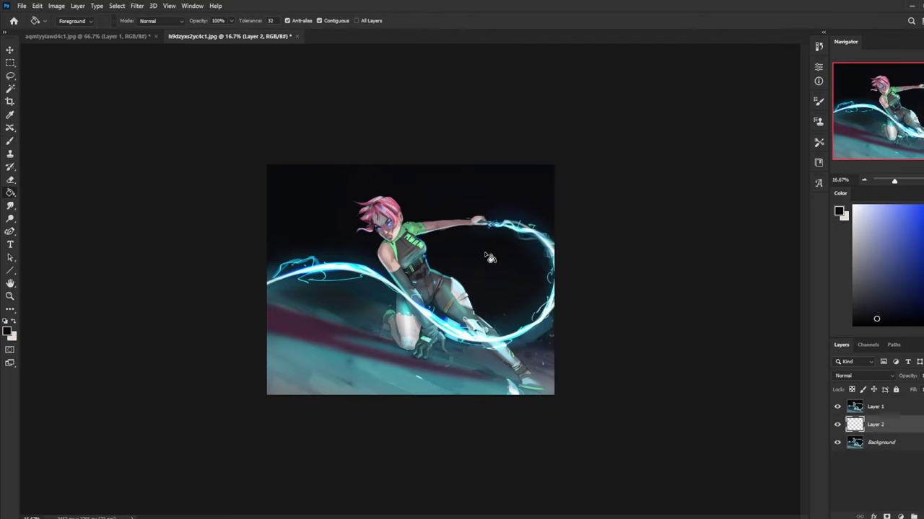
{"action": "left_click", "coordinate": [533, 262]}
- Add a new top layer and paint red ovals over the head, chest and supporting arm with a size 175 brush
{"action": "left_click", "coordinate": [888, 411]}
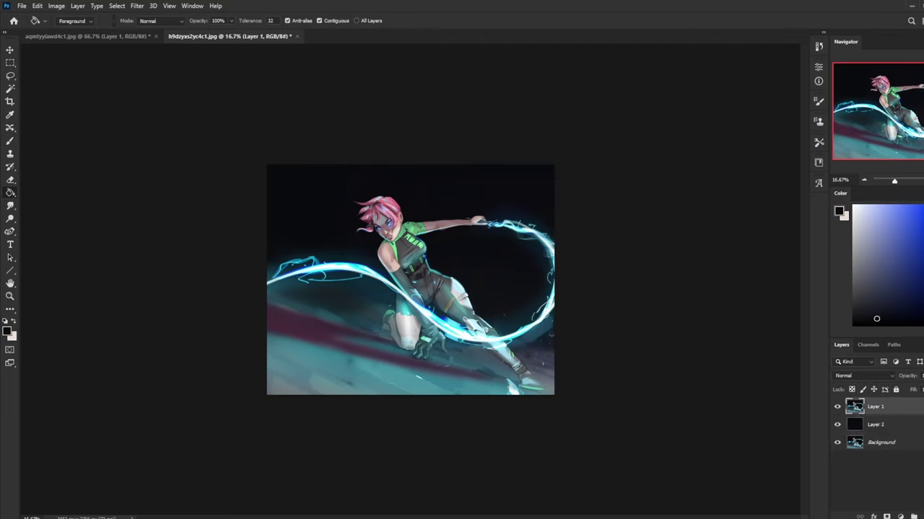
{"action": "key", "text": "ctrl+shift+alt+n"}
{"action": "key", "text": "b"}
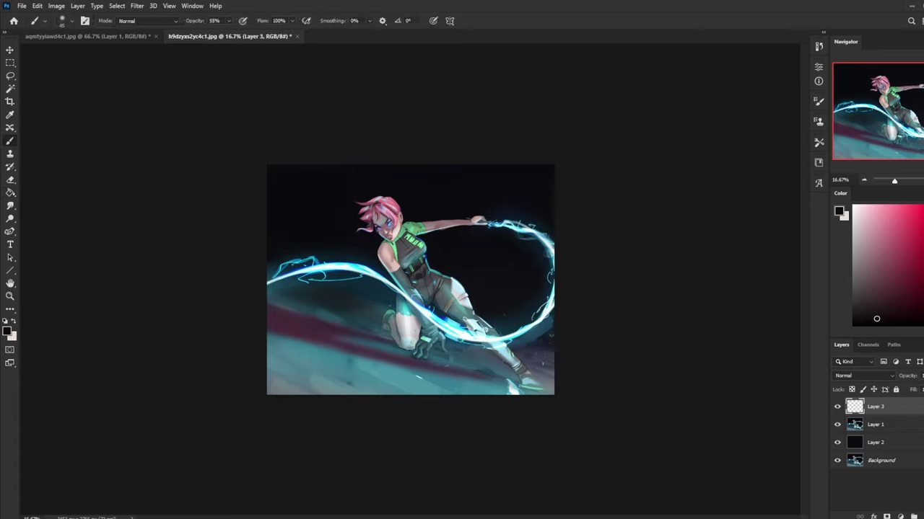
{"action": "key", "text": "bracketright"}
{"action": "key", "text": "bracketright"}
{"action": "key", "text": "bracketright"}
{"action": "key", "text": "bracketright"}
{"action": "key", "text": "bracketright"}
{"action": "key", "text": "bracketright"}
{"action": "key", "text": "bracketright"}
{"action": "key", "text": "bracketright"}
{"action": "key", "text": "bracketright"}
{"action": "key", "text": "bracketright"}
{"action": "key", "text": "bracketright"}
{"action": "key", "text": "bracketright"}
{"action": "key", "text": "bracketright"}
{"action": "key", "text": "bracketright"}
{"action": "key", "text": "bracketleft"}
{"action": "key", "text": "bracketleft"}
{"action": "key", "text": "bracketleft"}
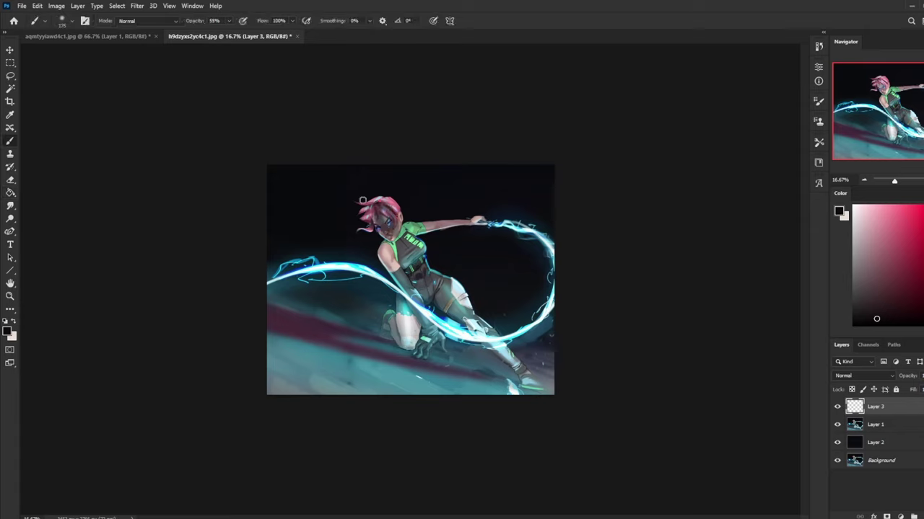
{"action": "left_click", "coordinate": [919, 225]}
{"action": "mouse_move", "coordinate": [373, 211]}
{"action": "left_mouse_down"}
{"action": "mouse_move", "coordinate": [391, 235]}
{"action": "mouse_move", "coordinate": [381, 216]}
{"action": "left_mouse_up"}
{"action": "mouse_move", "coordinate": [424, 247]}
{"action": "left_mouse_down"}
{"action": "mouse_move", "coordinate": [377, 256]}
{"action": "mouse_move", "coordinate": [397, 276]}
{"action": "left_mouse_up"}
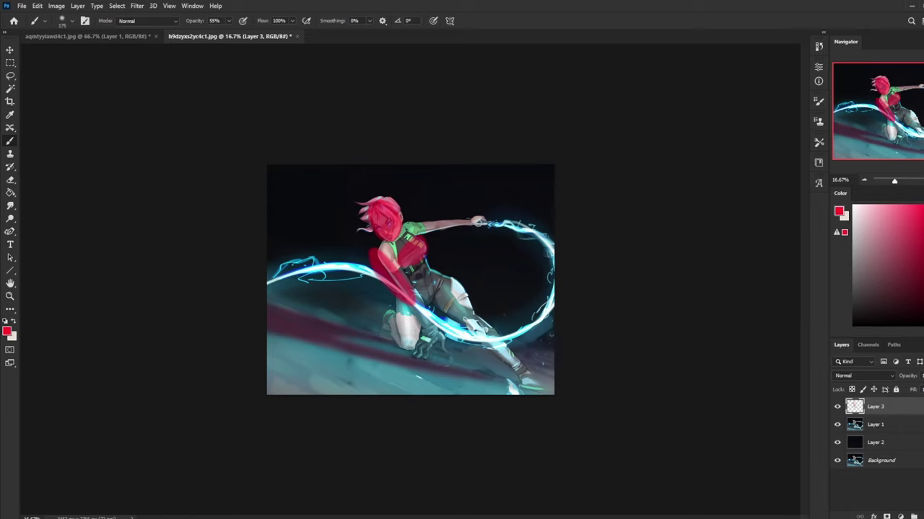
- Paint red ovals over the whip hand, thigh and gloved hand, and hide the Layer 1 illustration
{"action": "mouse_move", "coordinate": [489, 221]}
{"action": "left_mouse_down"}
{"action": "mouse_move", "coordinate": [469, 216]}
{"action": "mouse_move", "coordinate": [511, 209]}
{"action": "left_mouse_up"}
{"action": "mouse_move", "coordinate": [446, 340]}
{"action": "left_mouse_down"}
{"action": "mouse_move", "coordinate": [424, 352]}
{"action": "mouse_move", "coordinate": [449, 335]}
{"action": "mouse_move", "coordinate": [462, 296]}
{"action": "left_mouse_up"}
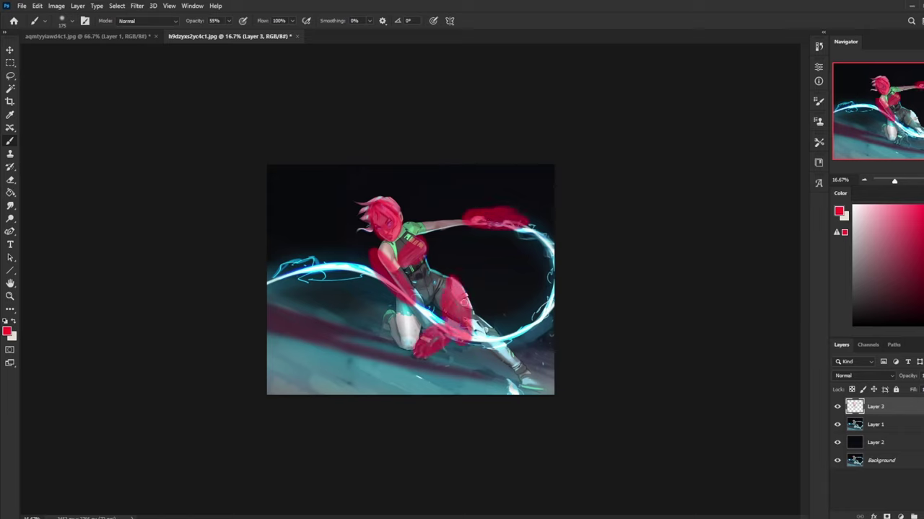
{"action": "left_click", "coordinate": [837, 425]}
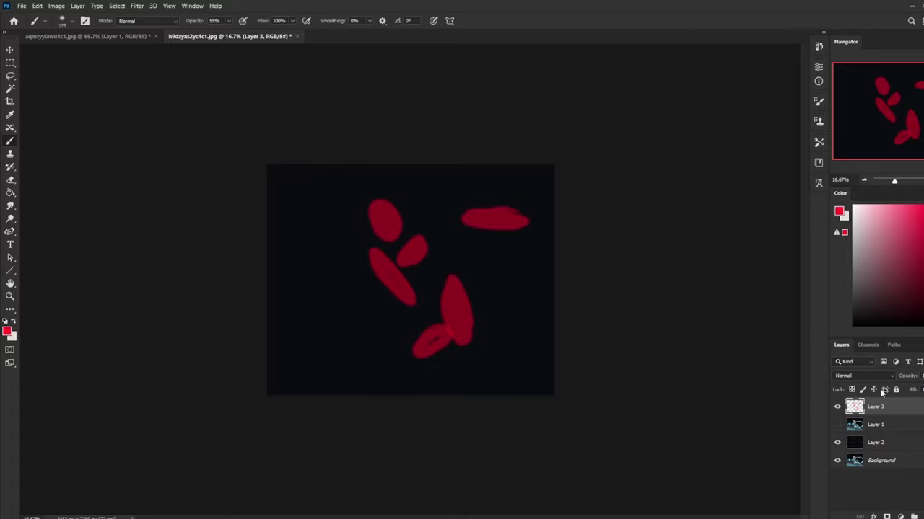
- Lasso the head, chest and supporting-arm ovals and enlarge them slightly toward the upper left of the canvas
{"action": "key", "text": "v"}
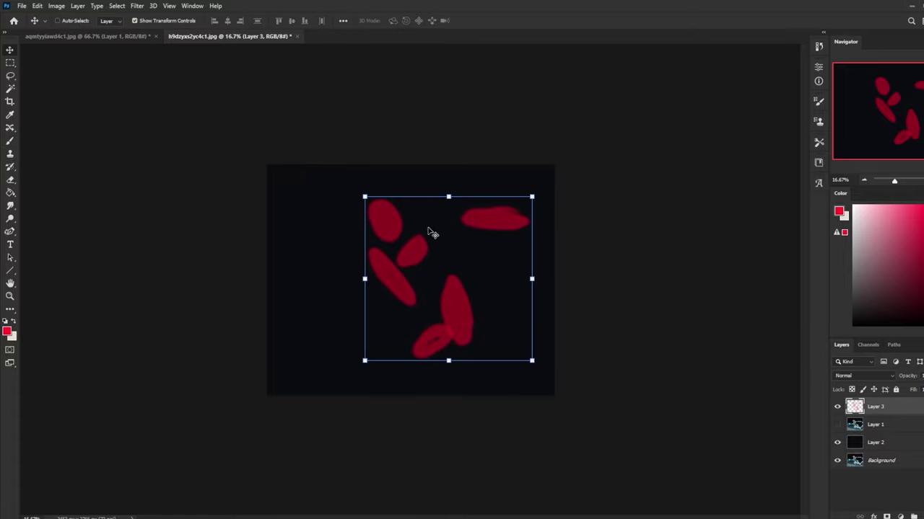
{"action": "key", "text": "l"}
{"action": "mouse_move", "coordinate": [432, 242]}
{"action": "left_mouse_down"}
{"action": "mouse_move", "coordinate": [340, 206]}
{"action": "mouse_move", "coordinate": [437, 186]}
{"action": "mouse_move", "coordinate": [460, 138]}
{"action": "left_mouse_up"}
{"action": "key", "text": "ctrl+t"}
{"action": "left_click_drag", "start_coordinate": [422, 221], "coordinate": [406, 235]}
{"action": "left_click", "coordinate": [494, 21]}
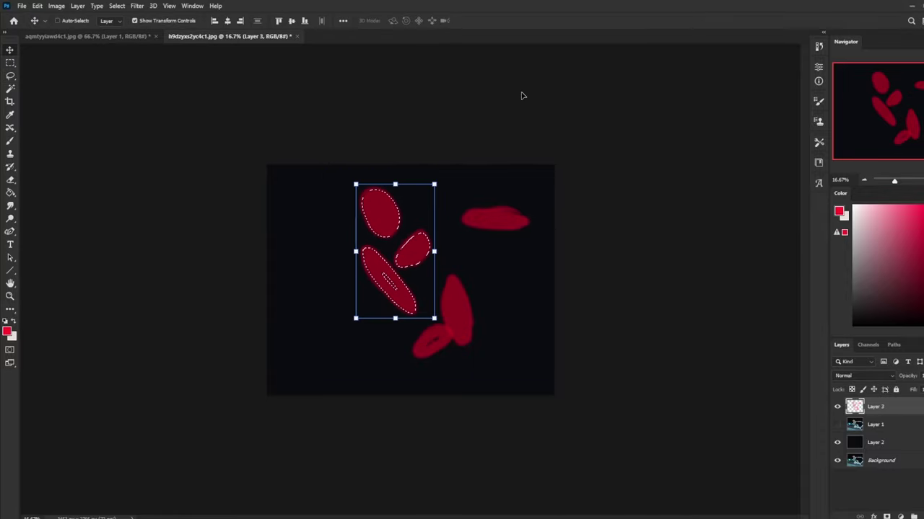
- Lasso the whip-hand, thigh and gloved-hand ovals, scale them to 82.95%, shift them down and right, and deselect
{"action": "key", "text": "l"}
{"action": "mouse_move", "coordinate": [553, 207]}
{"action": "left_mouse_down"}
{"action": "mouse_move", "coordinate": [440, 278]}
{"action": "mouse_move", "coordinate": [553, 196]}
{"action": "left_mouse_up"}
{"action": "key", "text": "v"}
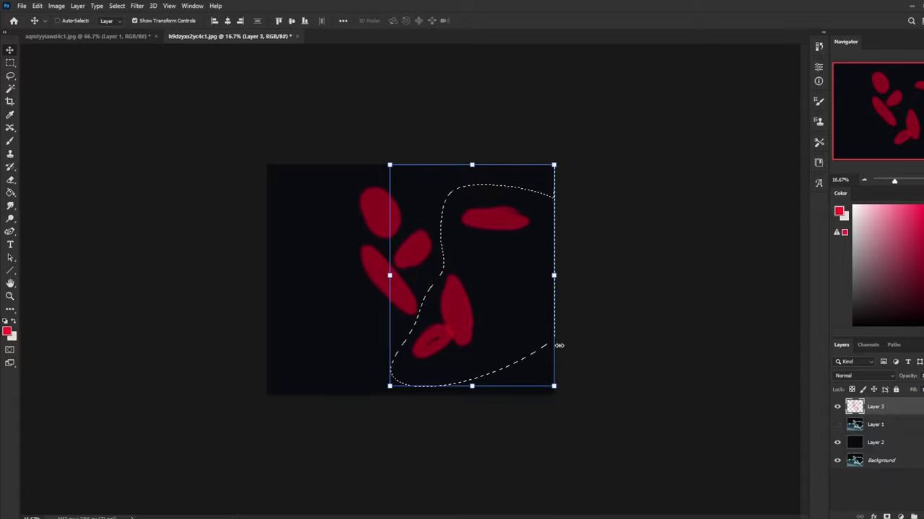
{"action": "left_click_drag", "start_coordinate": [554, 388], "coordinate": [524, 344]}
{"action": "left_click_drag", "start_coordinate": [486, 274], "coordinate": [514, 294]}
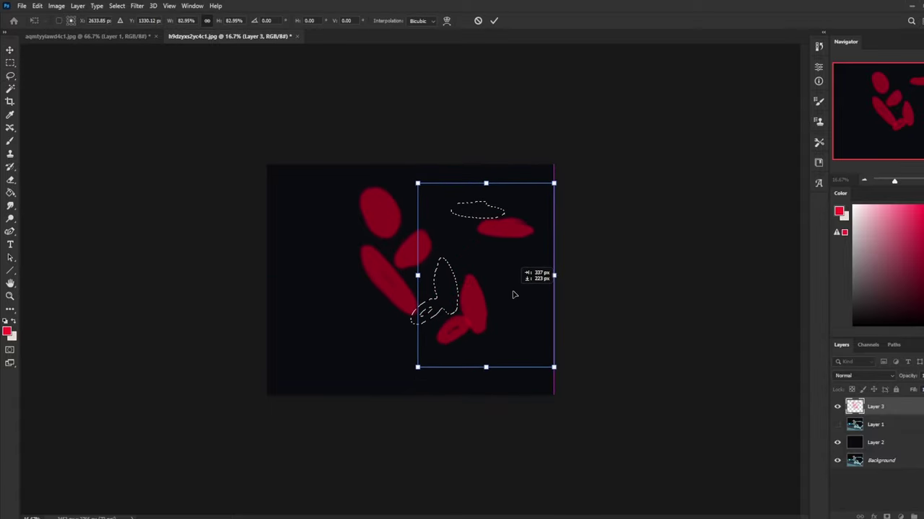
{"action": "left_click", "coordinate": [493, 20]}
{"action": "key", "text": "m"}
{"action": "right_click", "coordinate": [482, 246]}
{"action": "left_click", "coordinate": [506, 251]}
- Move the whole set of red ovals diagonally down and to the right across the canvas
{"action": "key", "text": "v"}
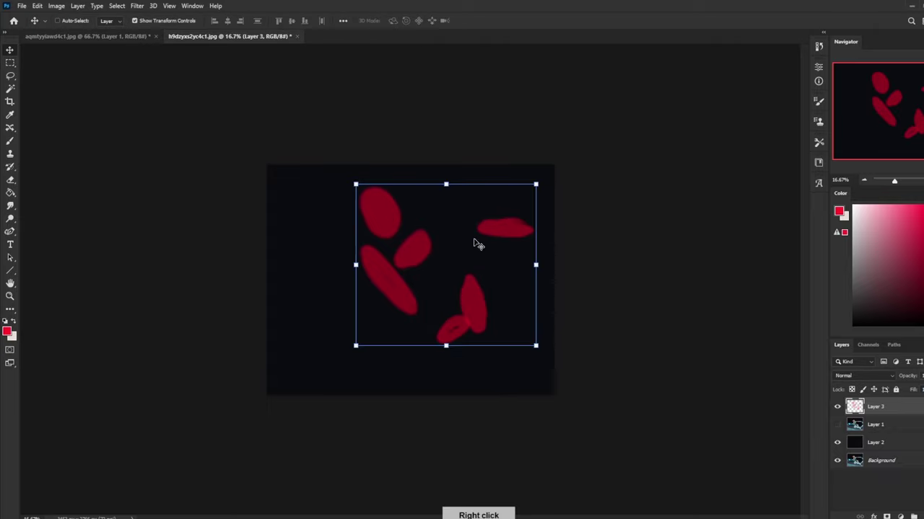
{"action": "left_click_drag", "start_coordinate": [474, 244], "coordinate": [503, 274]}
{"action": "key", "text": "b"}
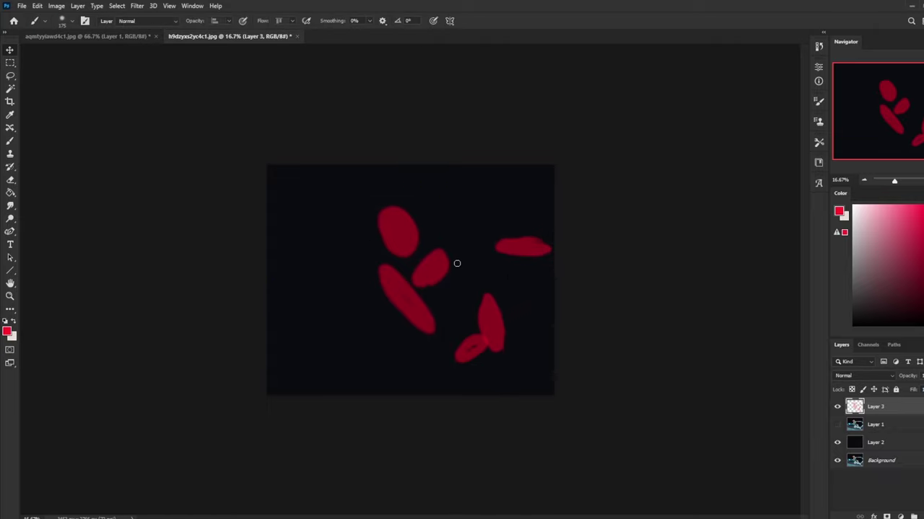
- Compare the original and resized oval arrangements by switching between their history states
{"action": "left_click", "coordinate": [819, 47]}
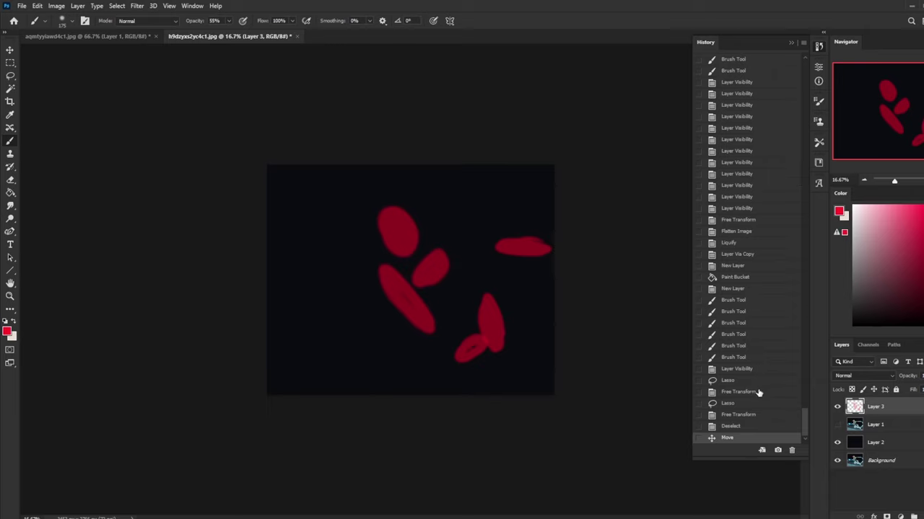
{"action": "left_click", "coordinate": [744, 359]}
{"action": "left_click", "coordinate": [747, 370]}
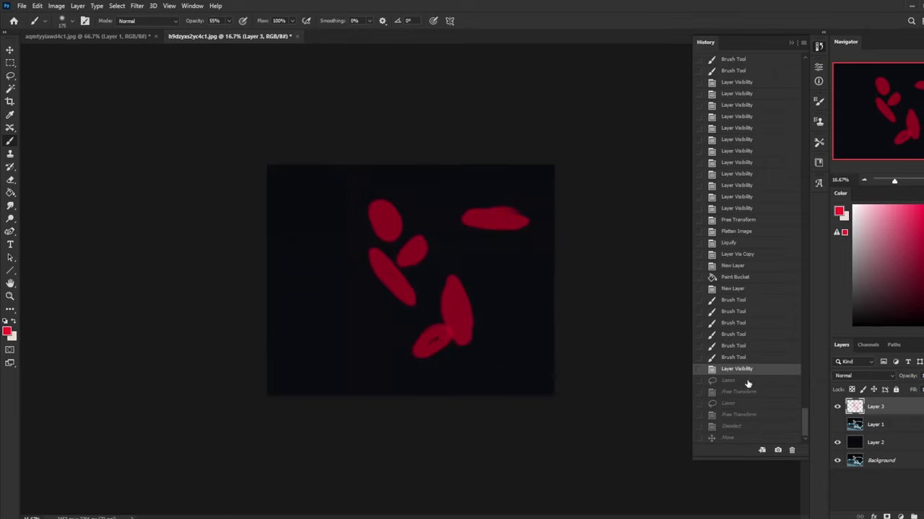
{"action": "left_click", "coordinate": [749, 438]}
{"action": "left_click", "coordinate": [748, 371]}
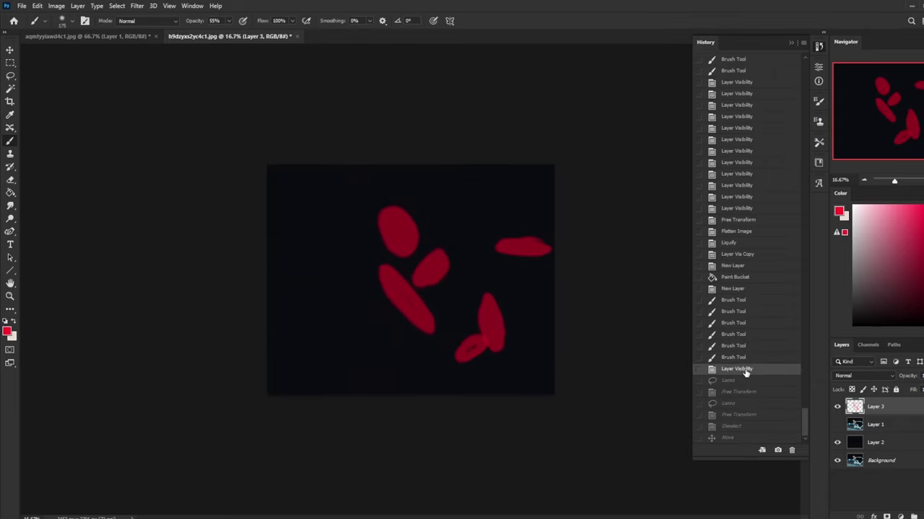
{"action": "left_click", "coordinate": [740, 439]}
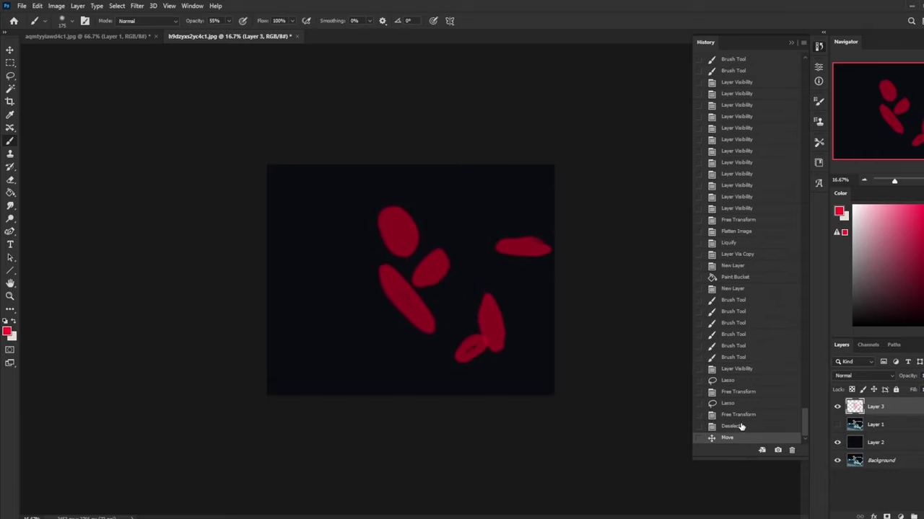
{"action": "left_click", "coordinate": [739, 380]}
{"action": "left_click", "coordinate": [739, 439]}
{"action": "left_click", "coordinate": [742, 381]}
{"action": "left_click", "coordinate": [741, 439]}
{"action": "left_click", "coordinate": [791, 43]}
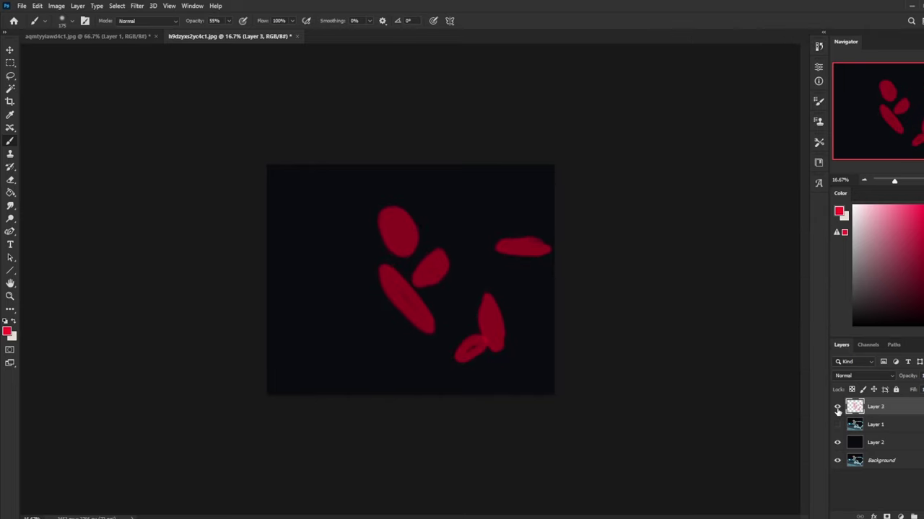
- Hide the red ovals and the dark fill layer, and show and select the Layer 1 illustration
{"action": "left_click", "coordinate": [837, 408]}
{"action": "left_click", "coordinate": [836, 425]}
{"action": "left_click", "coordinate": [855, 440]}
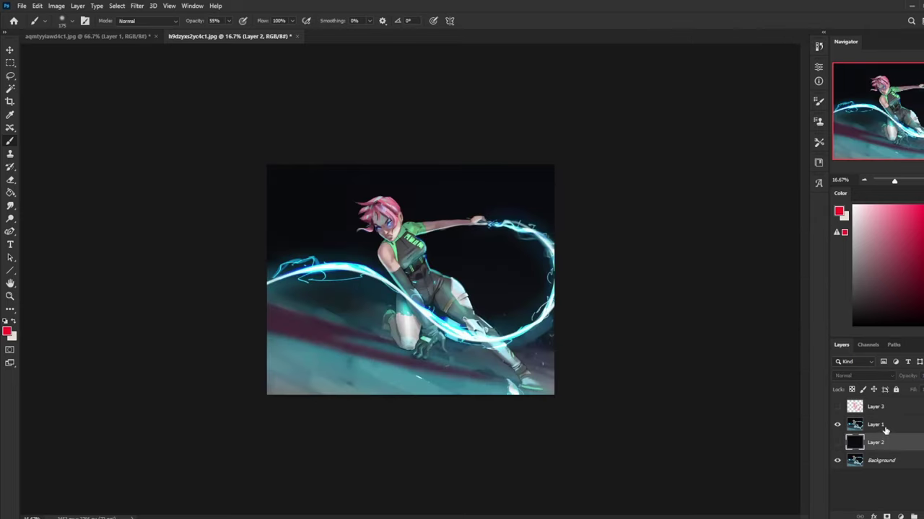
{"action": "left_click", "coordinate": [886, 427]}
- Open Liquify on Layer 1, enlarge the brush to size 800, and switch to the Bloat tool
{"action": "left_click", "coordinate": [136, 5]}
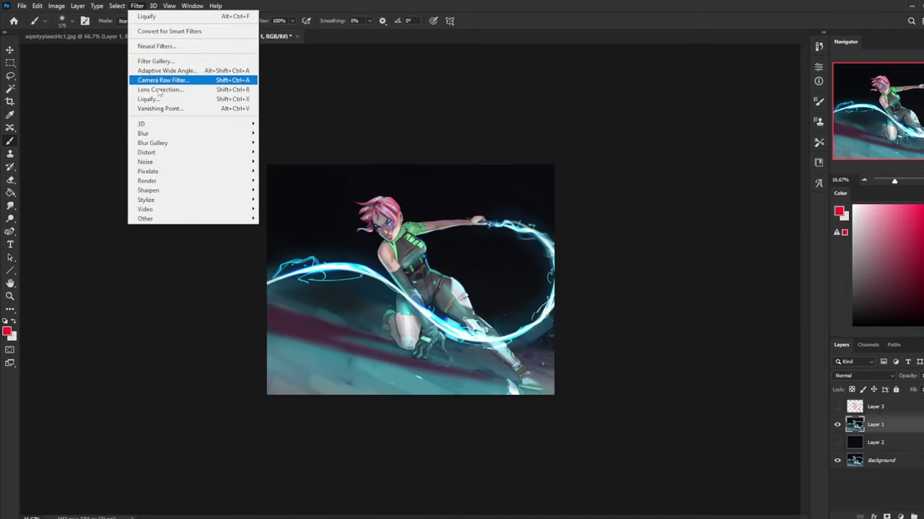
{"action": "left_click", "coordinate": [166, 101]}
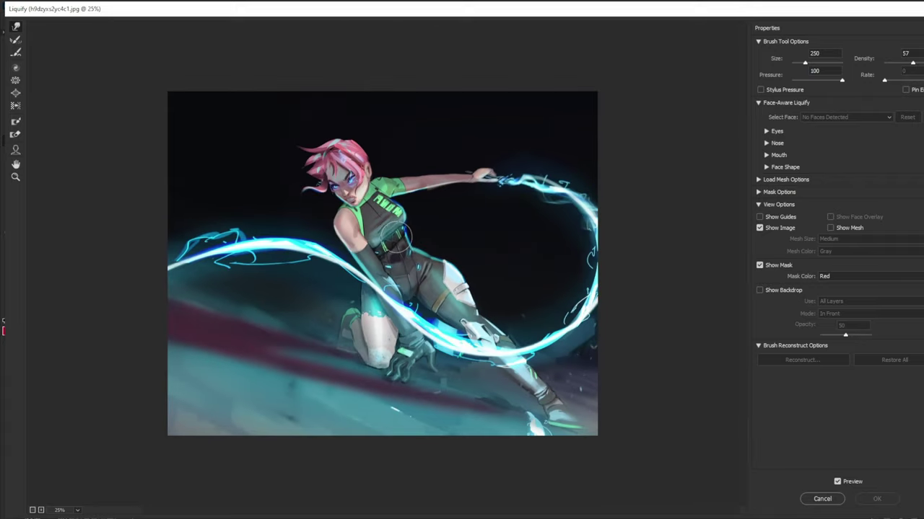
{"action": "key", "text": "ctrl+minus"}
{"action": "key", "text": "bracketright"}
{"action": "key", "text": "bracketright"}
{"action": "key", "text": "bracketright"}
{"action": "key", "text": "bracketright"}
{"action": "key", "text": "bracketright"}
{"action": "key", "text": "bracketright"}
{"action": "key", "text": "bracketright"}
{"action": "key", "text": "bracketright"}
{"action": "key", "text": "bracketright"}
{"action": "key", "text": "bracketright"}
{"action": "key", "text": "bracketright"}
{"action": "key", "text": "bracketright"}
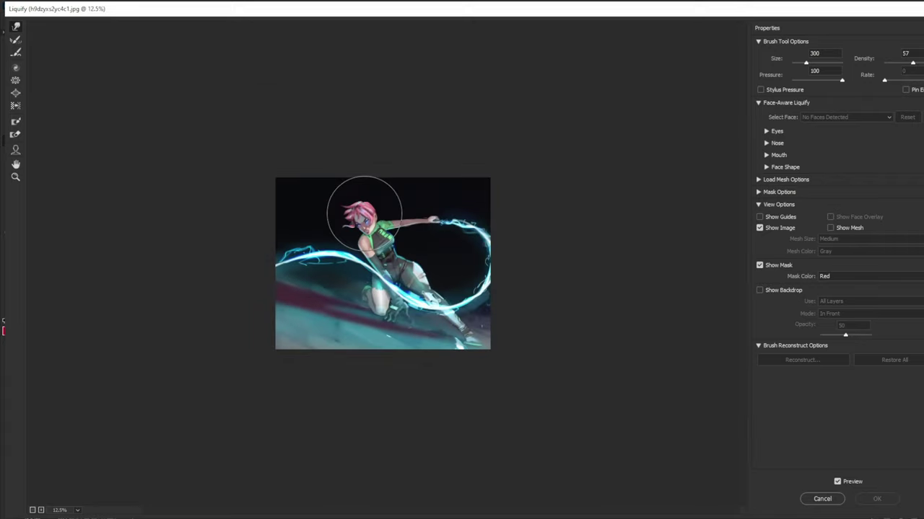
{"action": "key", "text": "bracketright"}
{"action": "key", "text": "bracketright"}
{"action": "key", "text": "bracketright"}
{"action": "key", "text": "bracketright"}
{"action": "key", "text": "bracketright"}
{"action": "key", "text": "bracketright"}
{"action": "left_click", "coordinate": [15, 94]}
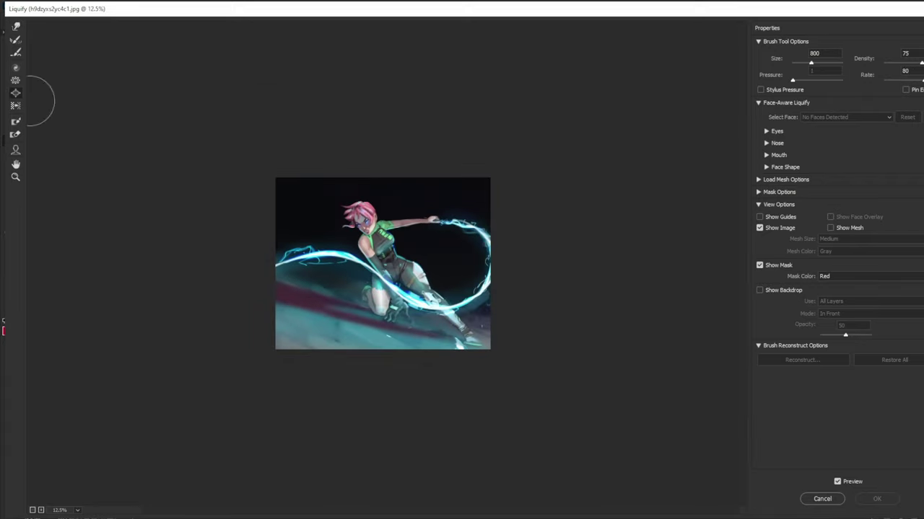
- Try bloating the head and upper body with the Liquify brush at size 2700 and density 100
{"action": "key", "text": "bracketright"}
{"action": "key", "text": "bracketright"}
{"action": "key", "text": "bracketright"}
{"action": "key", "text": "bracketright"}
{"action": "key", "text": "ctrl+plus"}
{"action": "key", "text": "ctrl+plus"}
{"action": "key", "text": "ctrl+plus"}
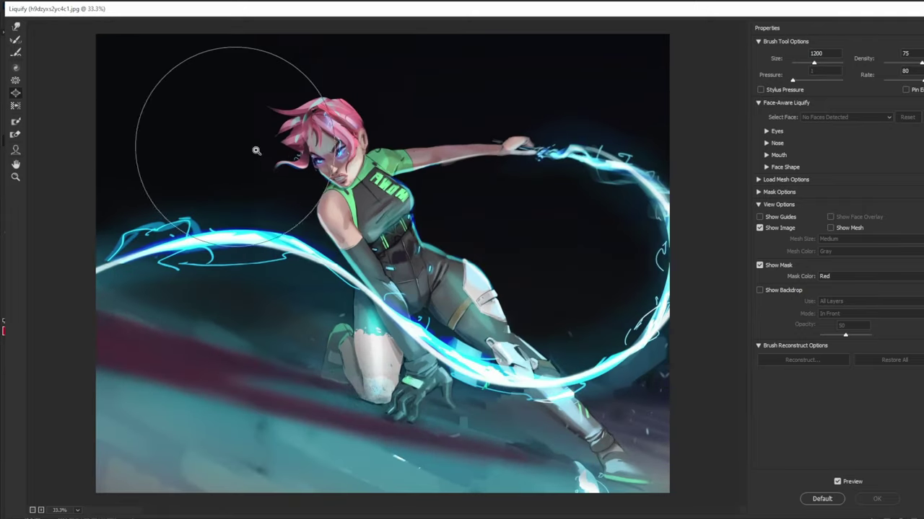
{"action": "key", "text": "ctrl+minus"}
{"action": "key", "text": "bracketright"}
{"action": "key", "text": "bracketright"}
{"action": "key", "text": "bracketright"}
{"action": "key", "text": "bracketright"}
{"action": "key", "text": "bracketright"}
{"action": "key", "text": "bracketright"}
{"action": "key", "text": "bracketright"}
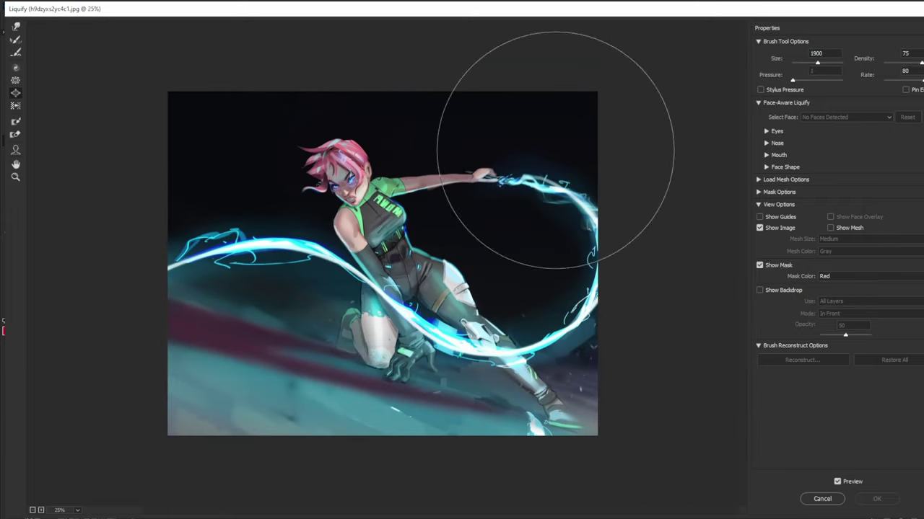
{"action": "key", "text": "bracketright"}
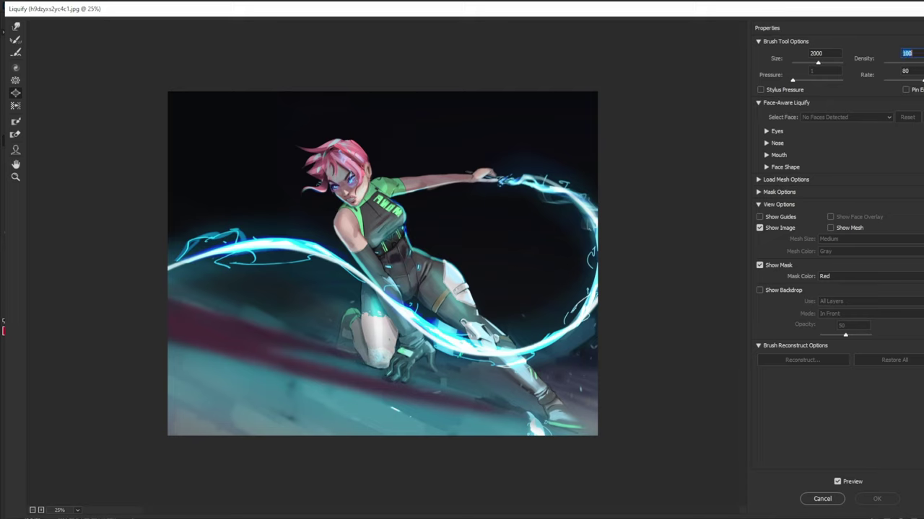
{"action": "key", "text": "bracketright"}
{"action": "key", "text": "bracketright"}
{"action": "key", "text": "bracketright"}
{"action": "key", "text": "bracketright"}
{"action": "key", "text": "bracketright"}
{"action": "key", "text": "bracketright"}
{"action": "key", "text": "bracketright"}
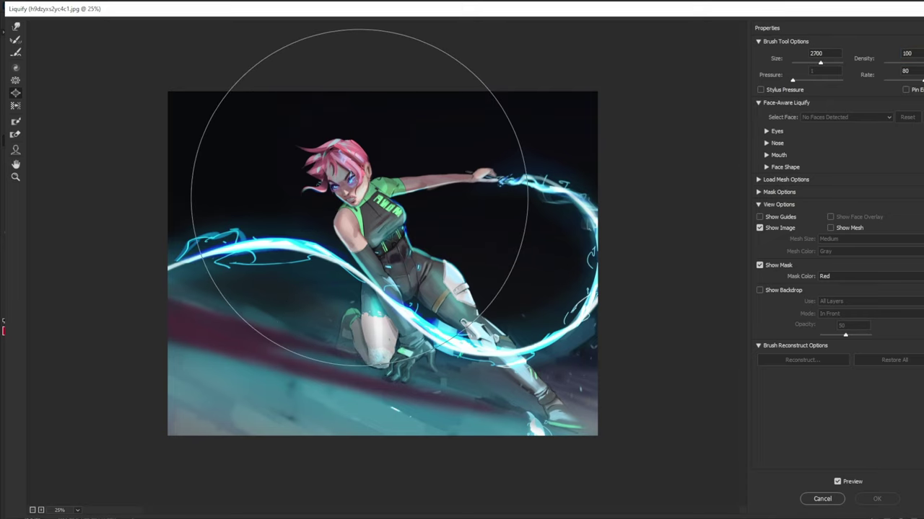
{"action": "left_click", "coordinate": [359, 197]}
- Bloat the head and upper body slightly with density lowered to 59 and the brush reduced to size 1700
{"action": "left_click_drag", "start_coordinate": [921, 63], "coordinate": [913, 63]}
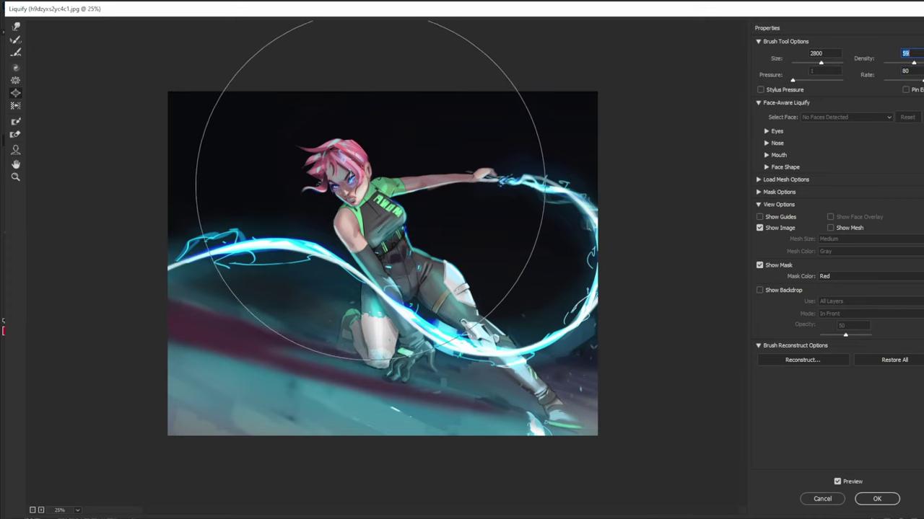
{"action": "key", "text": "bracketleft"}
{"action": "key", "text": "bracketleft"}
{"action": "key", "text": "bracketleft"}
{"action": "key", "text": "bracketleft"}
{"action": "key", "text": "bracketleft"}
{"action": "key", "text": "bracketleft"}
{"action": "key", "text": "bracketleft"}
{"action": "key", "text": "bracketleft"}
{"action": "key", "text": "bracketleft"}
{"action": "key", "text": "bracketleft"}
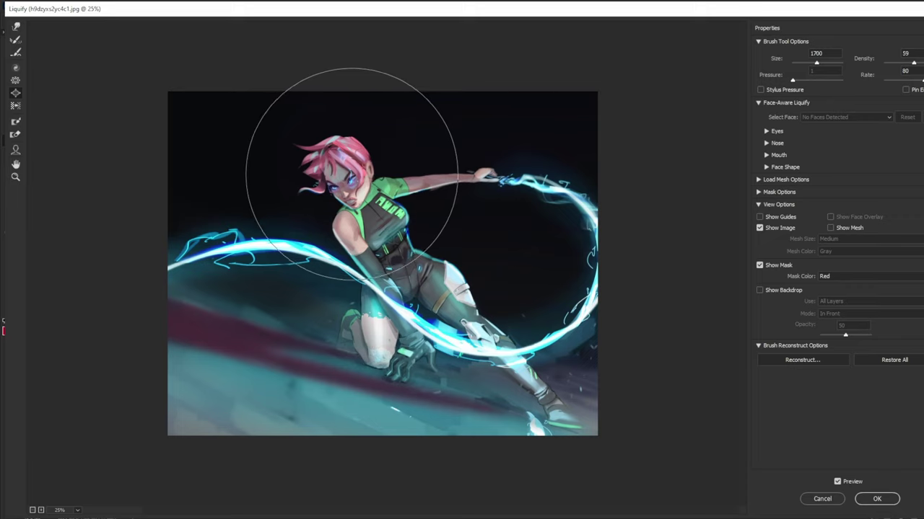
- Enlarge the Liquify brush to size 1900, compare the distorted figure with the original, and apply the filter to Layer 1
{"action": "key", "text": "bracketright"}
{"action": "key", "text": "bracketright"}
{"action": "key", "text": "alt"}
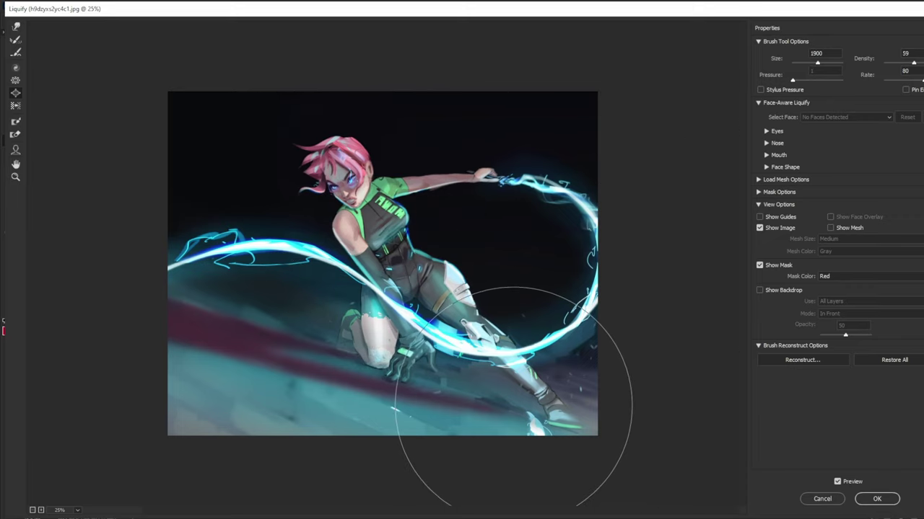
{"action": "key", "text": "ctrl+minus"}
{"action": "left_click", "coordinate": [591, 387], "text": "ctrl"}
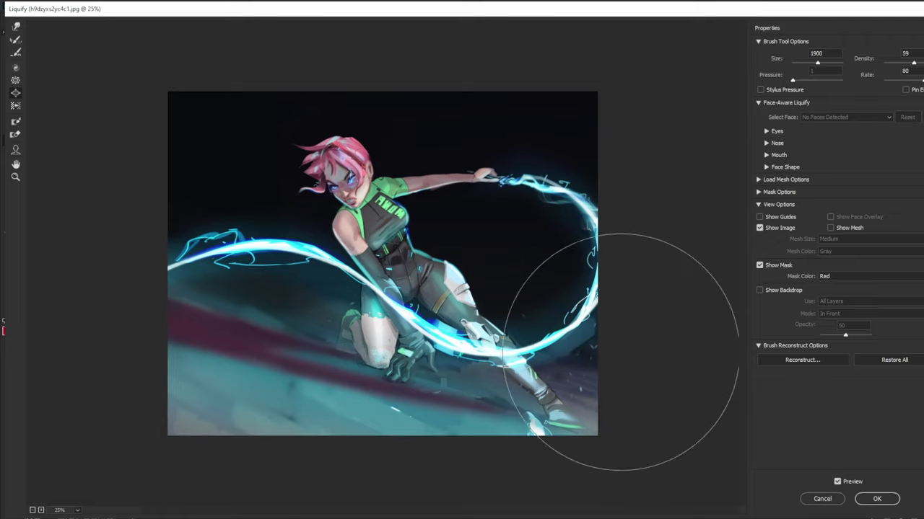
{"action": "key", "text": "p"}
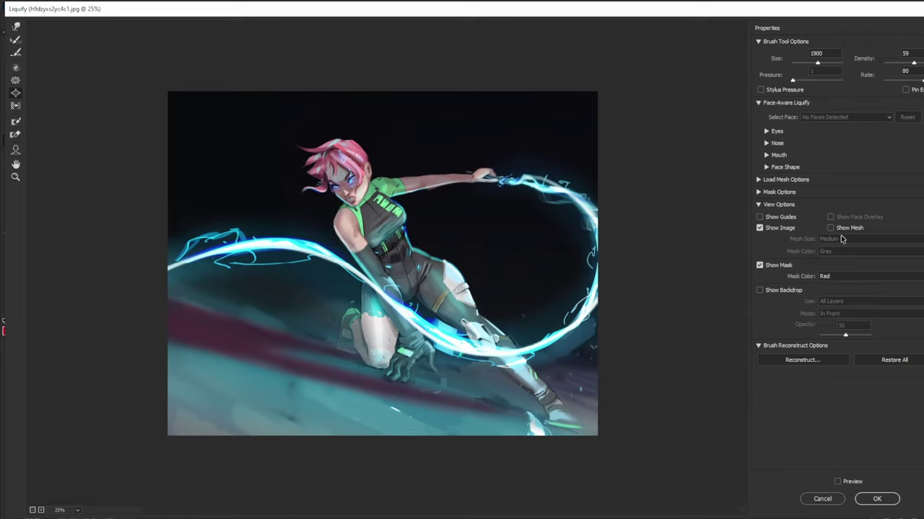
{"action": "key", "text": "p"}
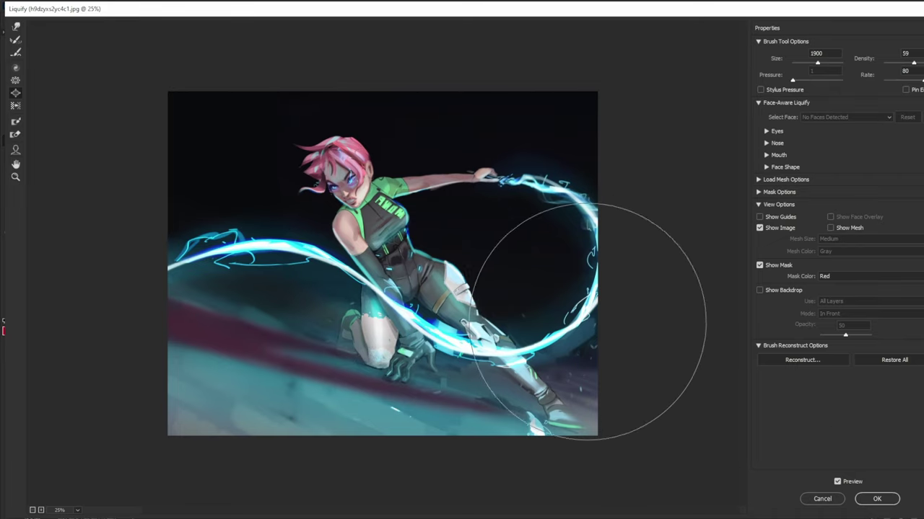
{"action": "left_click", "coordinate": [875, 499]}
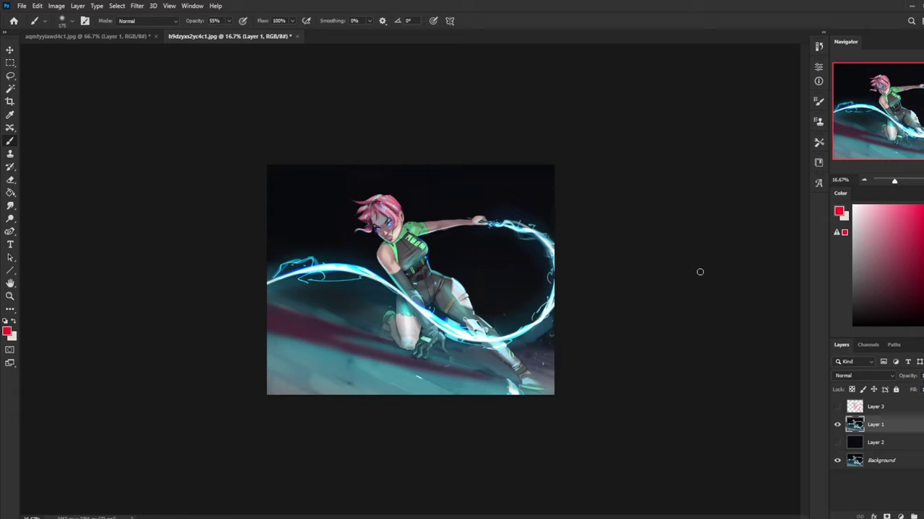
{"action": "right_click", "coordinate": [893, 427]}
{"action": "left_click", "coordinate": [745, 298]}
{"action": "key", "text": "v"}
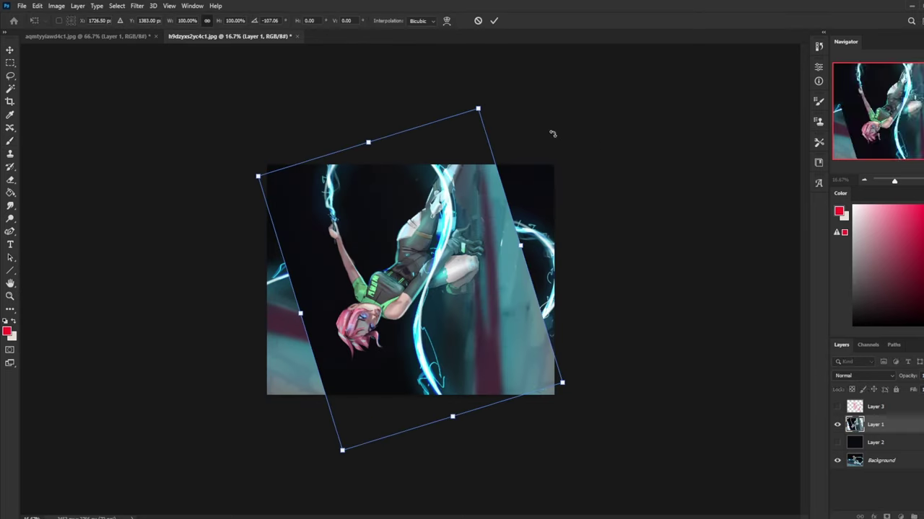
{"action": "left_click", "coordinate": [478, 21]}
- Convert the Background to a regular layer named Layer 0 and save the document to the Desktop as h9dzyxs2yc4c1 in Photoshop format
{"action": "double_click", "coordinate": [901, 466]}
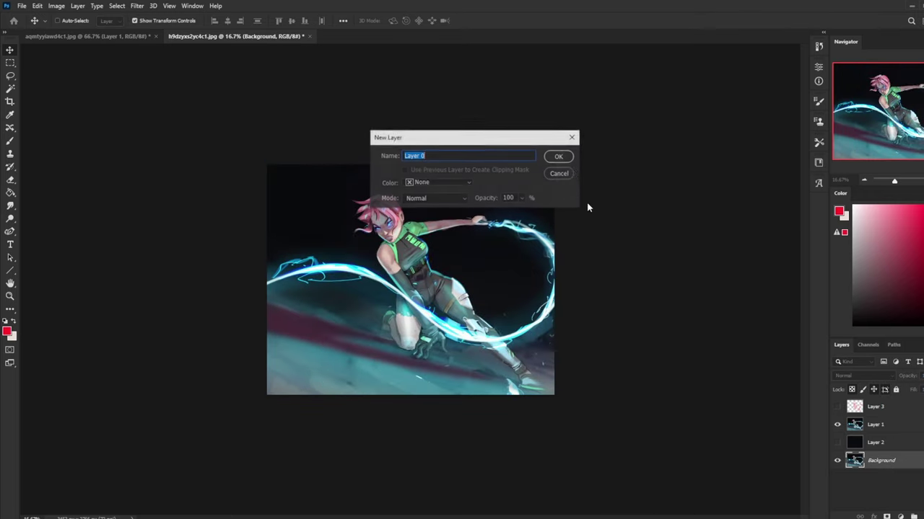
{"action": "left_click", "coordinate": [557, 155]}
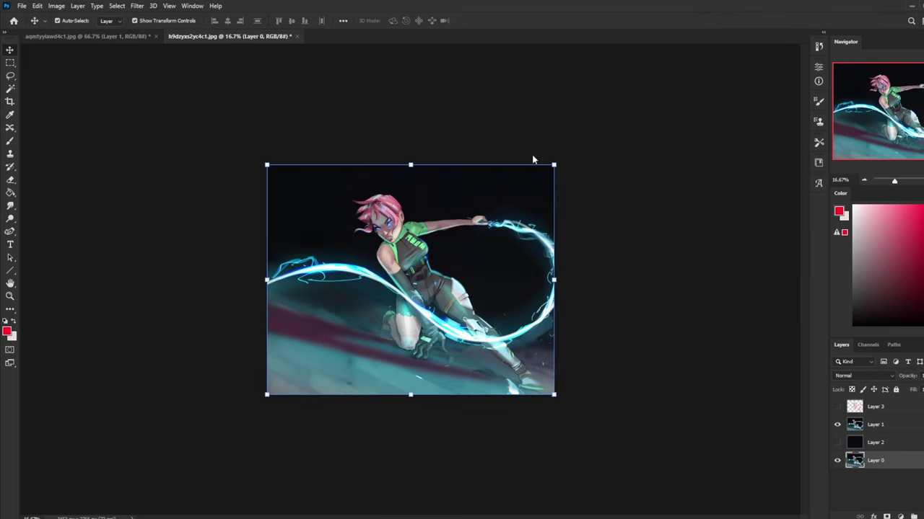
{"action": "key", "text": "ctrl+shift+s"}
{"action": "scroll", "coordinate": [18, 58], "scroll_direction": "up", "scroll_amount": 1}
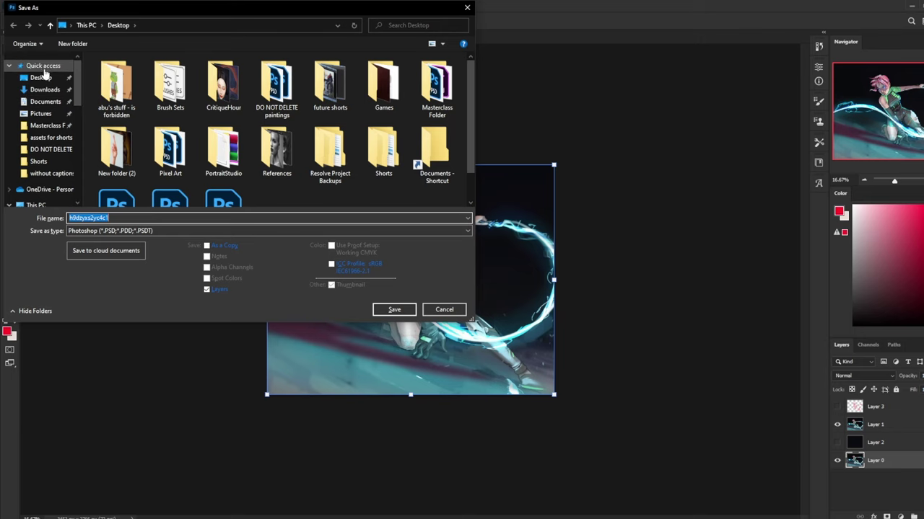
{"action": "left_click", "coordinate": [92, 230]}
{"action": "left_click", "coordinate": [108, 240]}
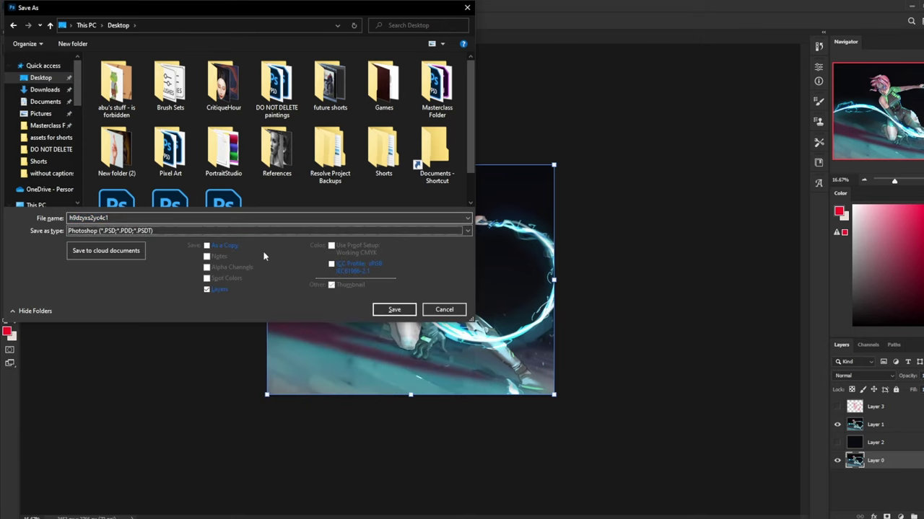
{"action": "left_click", "coordinate": [395, 314]}
{"action": "left_click", "coordinate": [590, 150]}
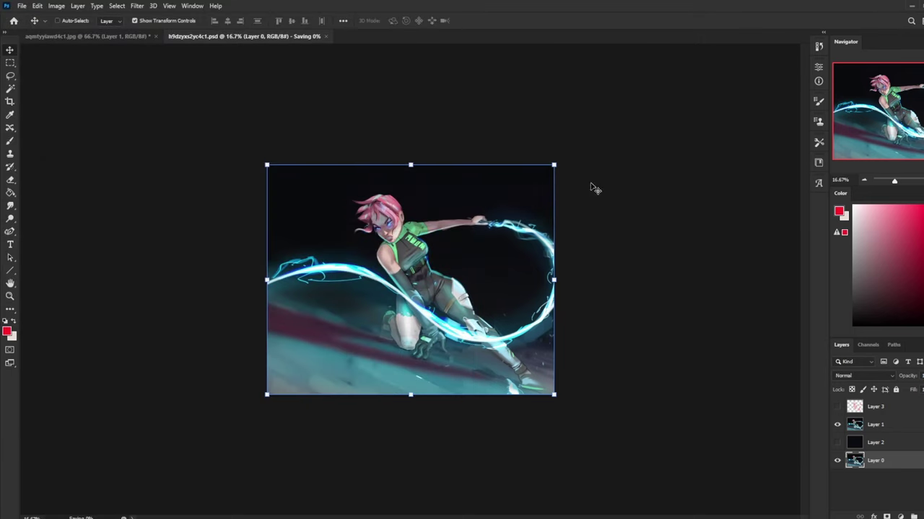
{"action": "left_click", "coordinate": [897, 428]}
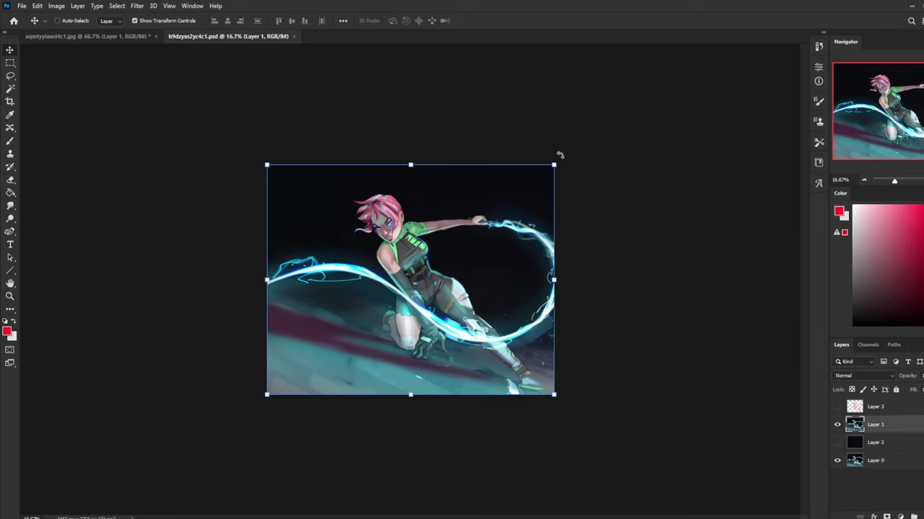
{"action": "mouse_move", "coordinate": [557, 155]}
{"action": "left_mouse_down"}
{"action": "mouse_move", "coordinate": [572, 150]}
{"action": "mouse_move", "coordinate": [529, 117]}
{"action": "mouse_move", "coordinate": [580, 154]}
{"action": "mouse_move", "coordinate": [512, 97]}
{"action": "mouse_move", "coordinate": [559, 146]}
{"action": "left_mouse_up"}
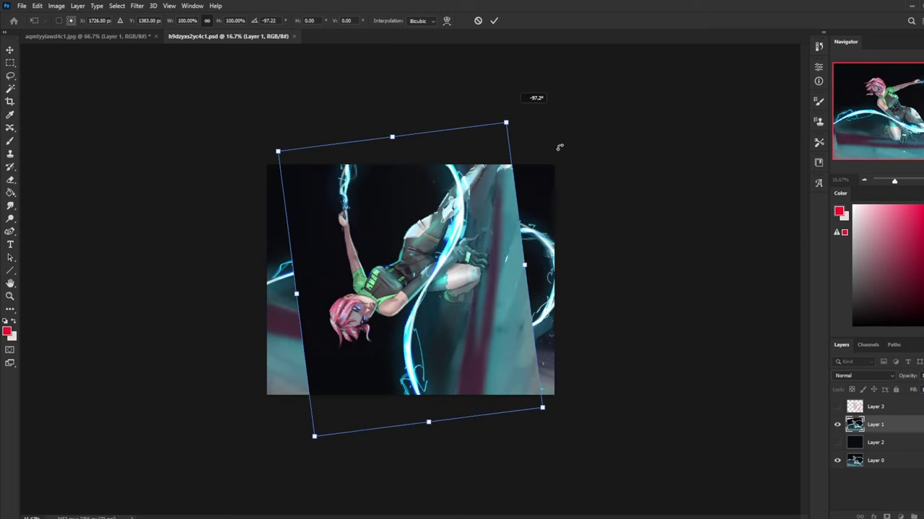
{"action": "left_click_drag", "start_coordinate": [500, 108], "coordinate": [561, 120]}
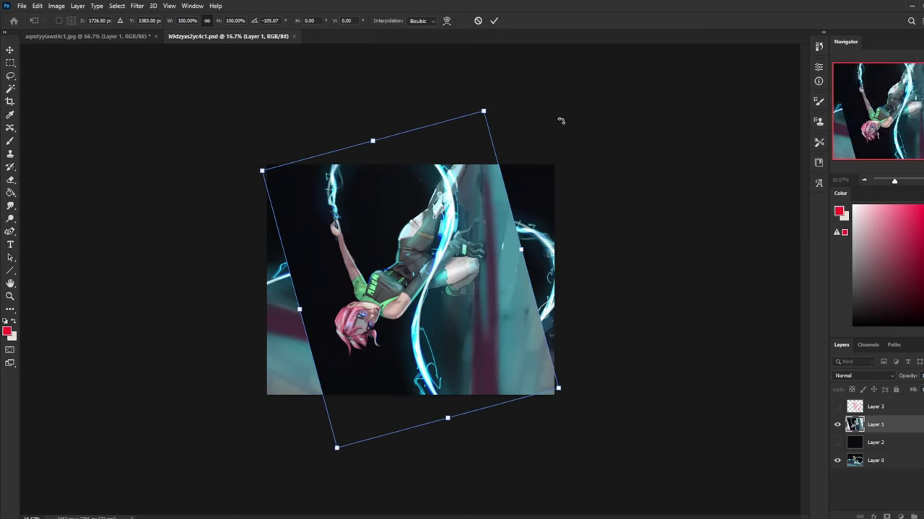
{"action": "key", "text": "Escape"}
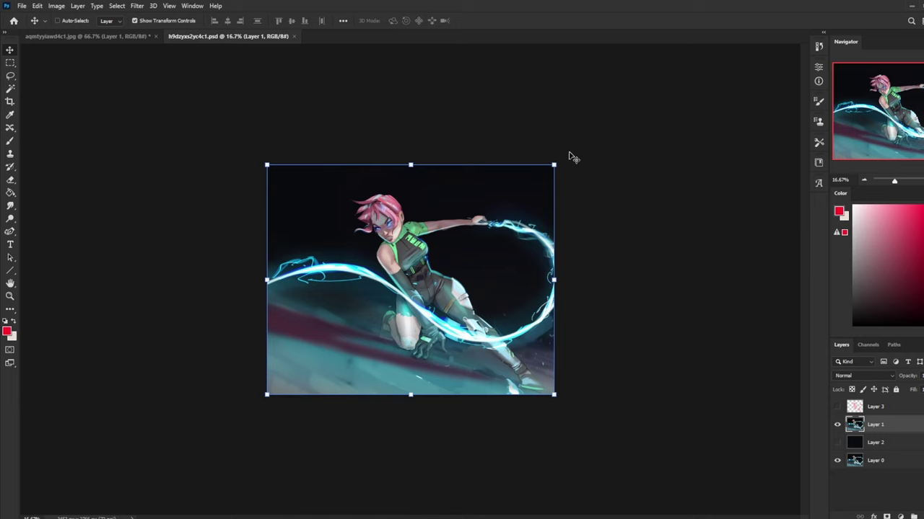
{"action": "left_click_drag", "start_coordinate": [564, 160], "coordinate": [570, 163]}
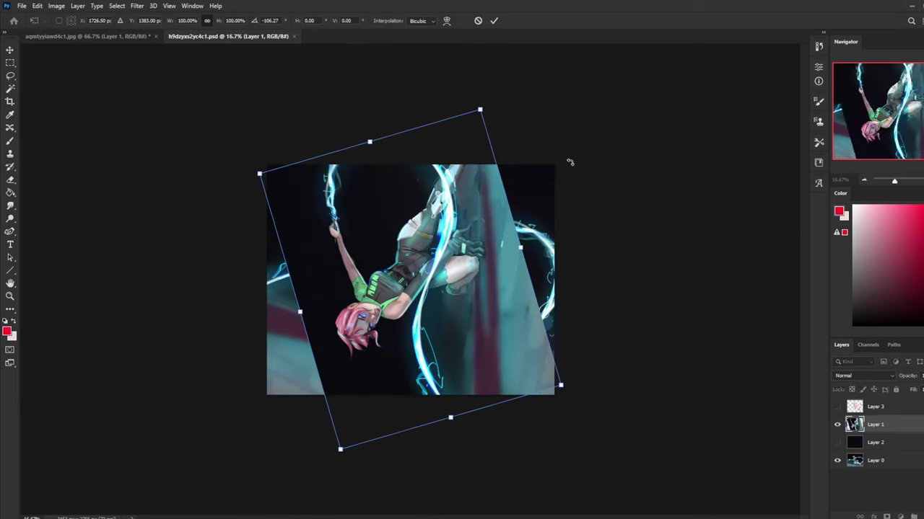
{"action": "key", "text": "Escape"}
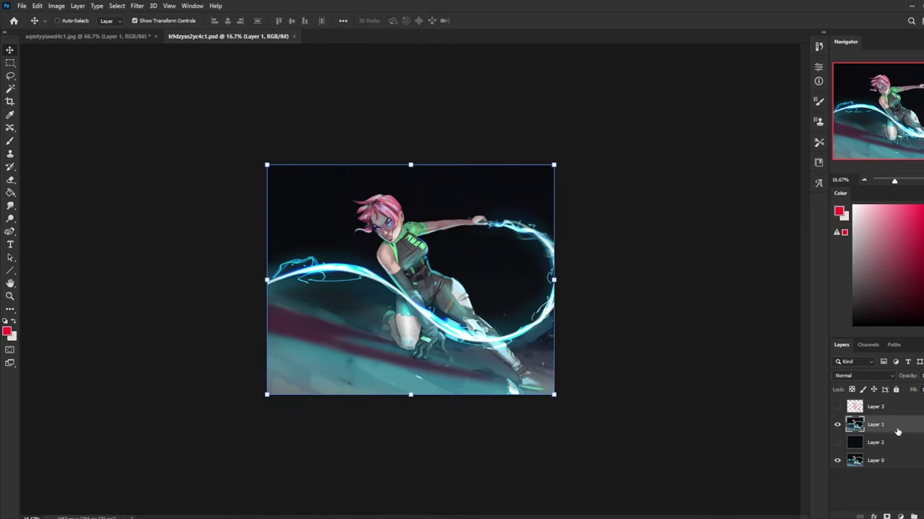
- Duplicate Layer 1 and shift the copy slightly up and to the left of the original
{"action": "key", "text": "b"}
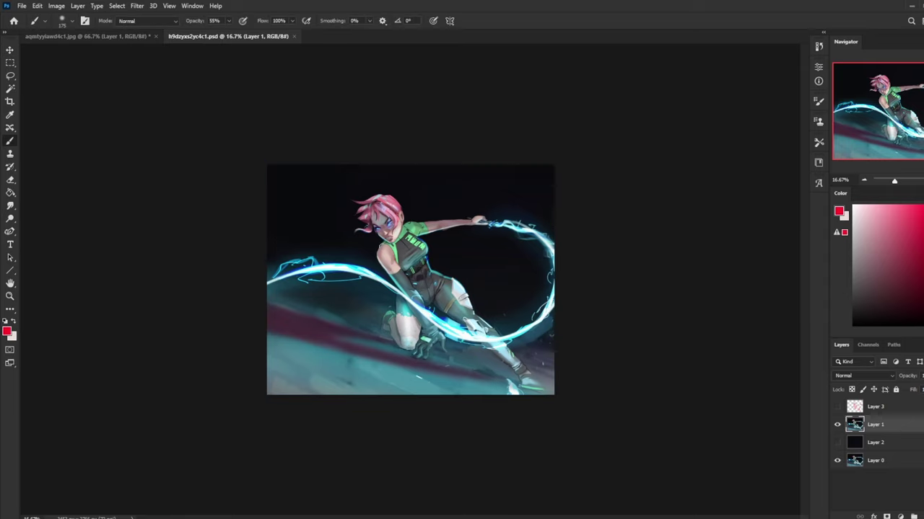
{"action": "key", "text": "v"}
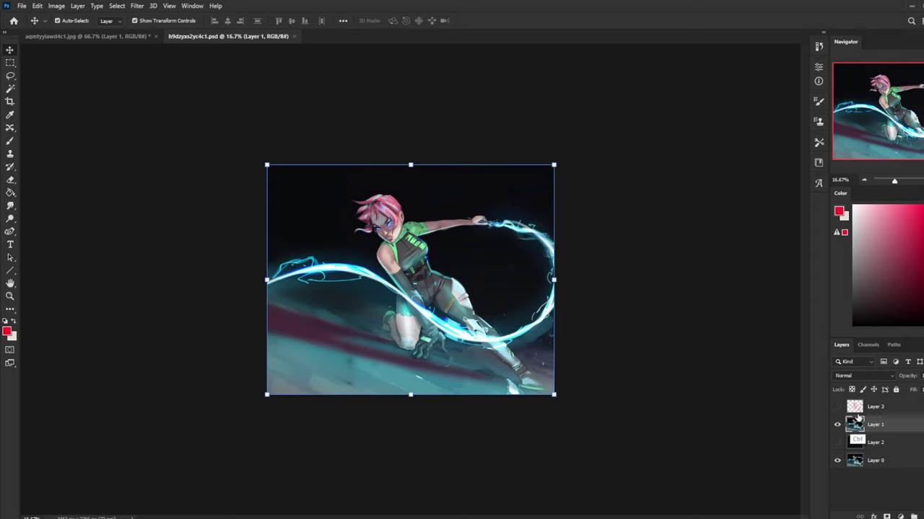
{"action": "key", "text": "ctrl+j"}
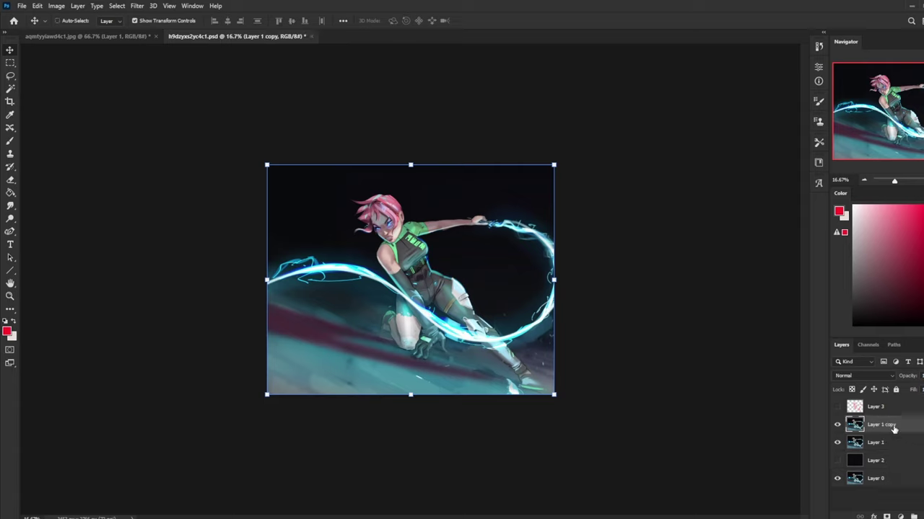
{"action": "key", "text": "shift+Left"}
{"action": "key", "text": "shift+Left"}
{"action": "key", "text": "shift+Left"}
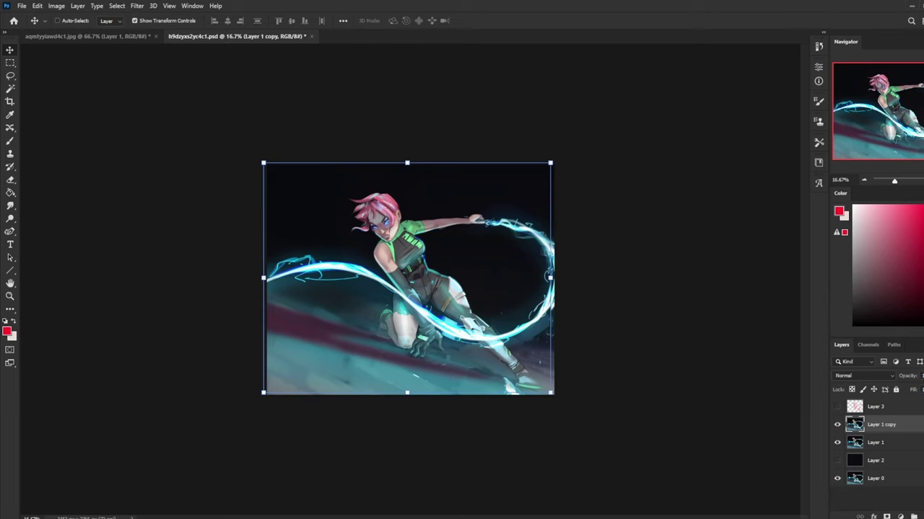
- Lower the opacity of Layer 1 copy and offset it a little further up and left
{"action": "left_click_drag", "start_coordinate": [923, 404], "coordinate": [912, 402]}
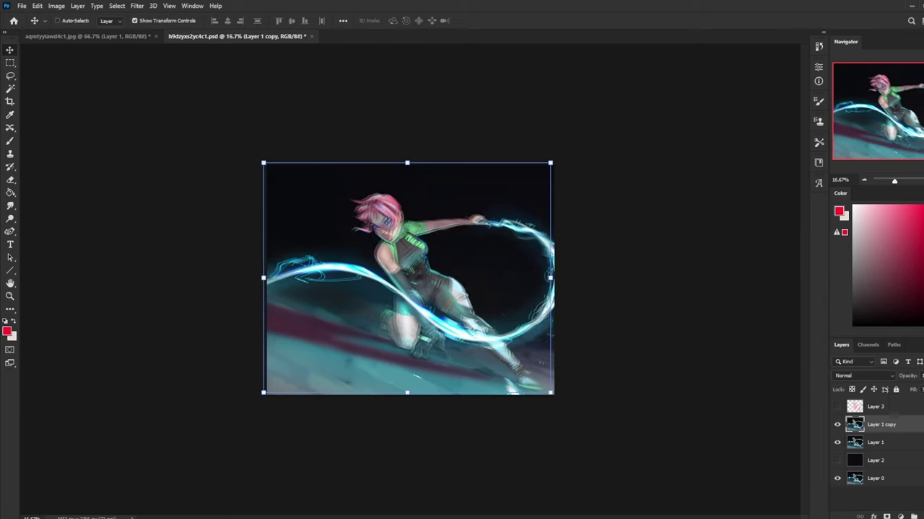
{"action": "key", "text": "shift+Left"}
{"action": "key", "text": "shift+Left"}
{"action": "key", "text": "shift+Up"}
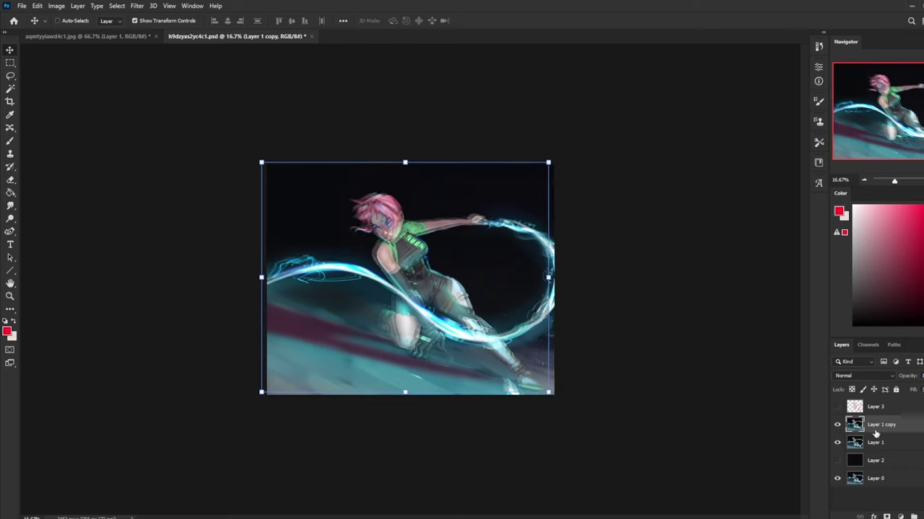
- Apply a Motion Blur to Layer 1 copy with an angle of -22° and a distance of 48 pixels
{"action": "key", "text": "b"}
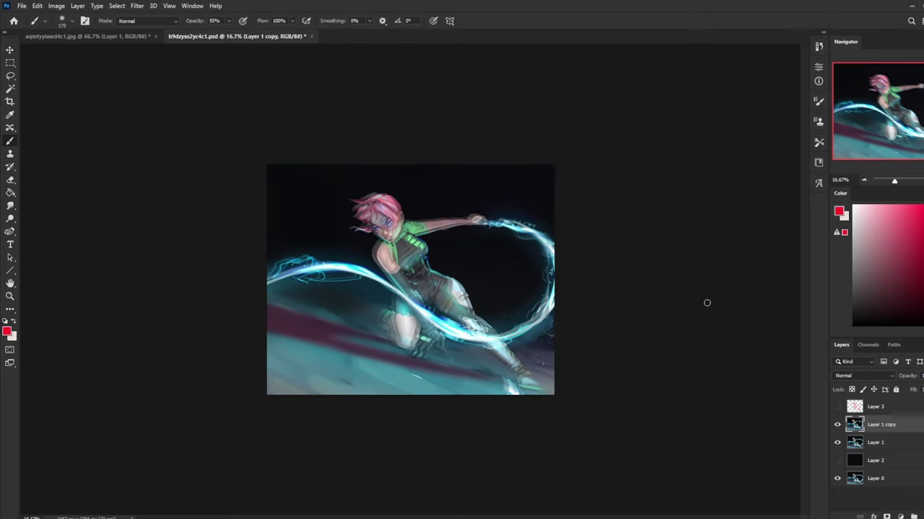
{"action": "left_click", "coordinate": [137, 6]}
{"action": "mouse_move", "coordinate": [167, 134]}
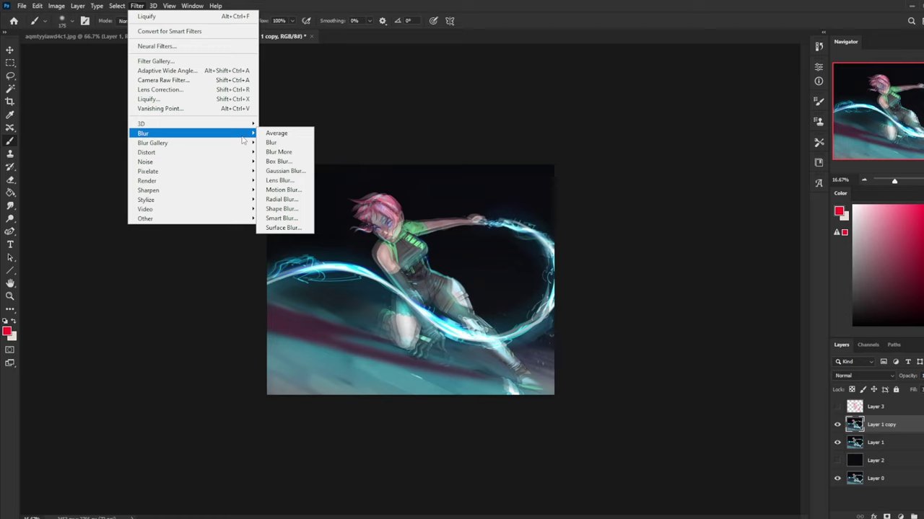
{"action": "left_click", "coordinate": [283, 190]}
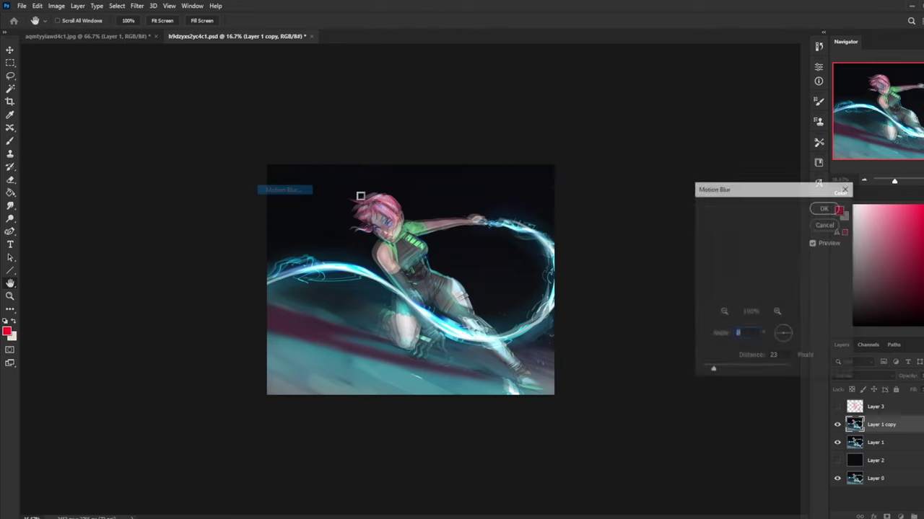
{"action": "left_click", "coordinate": [794, 337]}
{"action": "left_click_drag", "start_coordinate": [712, 371], "coordinate": [725, 372]}
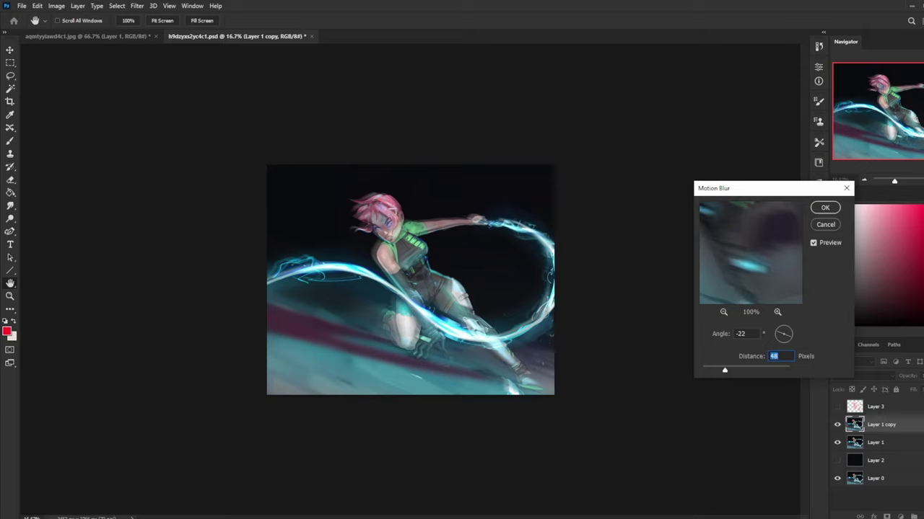
{"action": "left_click", "coordinate": [822, 207]}
- Erase the blurred copy over the face and body with an eraser up to size 500, and compare with the copy hidden
{"action": "key", "text": "e"}
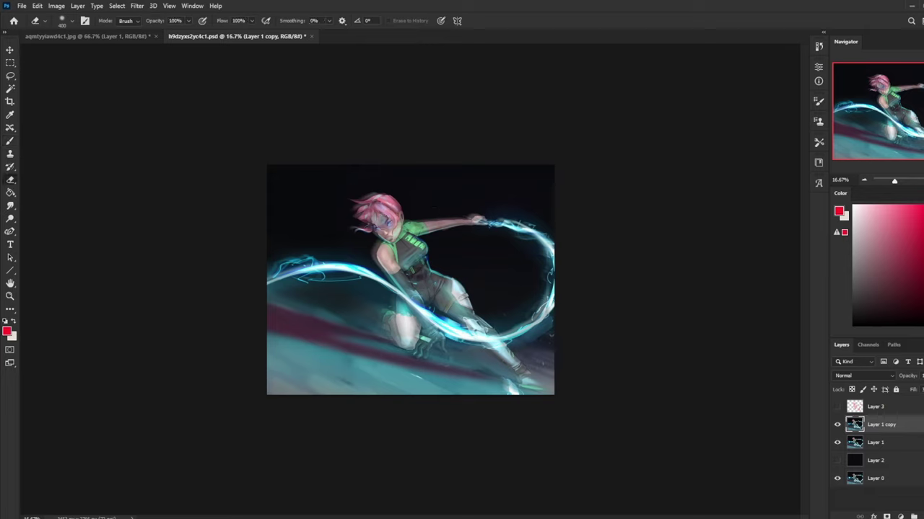
{"action": "mouse_move", "coordinate": [383, 223]}
{"action": "left_mouse_down"}
{"action": "mouse_move", "coordinate": [401, 235]}
{"action": "mouse_move", "coordinate": [408, 278]}
{"action": "mouse_move", "coordinate": [439, 307]}
{"action": "mouse_move", "coordinate": [434, 282]}
{"action": "mouse_move", "coordinate": [459, 306]}
{"action": "left_mouse_up"}
{"action": "key", "text": "bracketright"}
{"action": "key", "text": "bracketright"}
{"action": "key", "text": "bracketleft"}
{"action": "mouse_move", "coordinate": [404, 251]}
{"action": "left_mouse_down"}
{"action": "mouse_move", "coordinate": [384, 240]}
{"action": "mouse_move", "coordinate": [388, 214]}
{"action": "mouse_move", "coordinate": [375, 211]}
{"action": "left_mouse_up"}
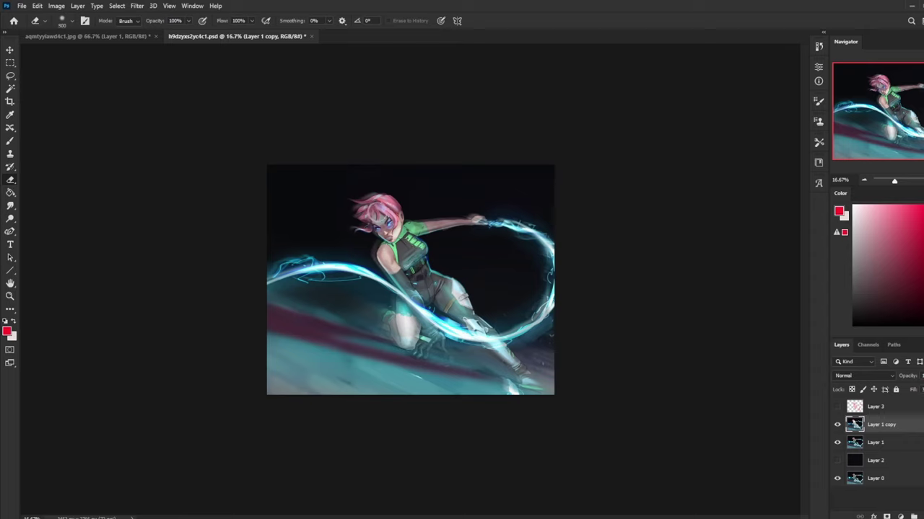
{"action": "key", "text": "v"}
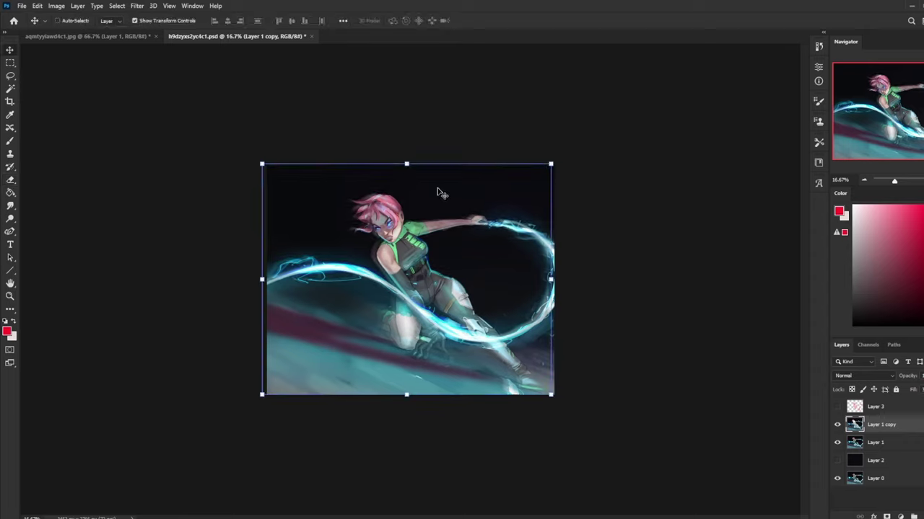
{"action": "key", "text": "e"}
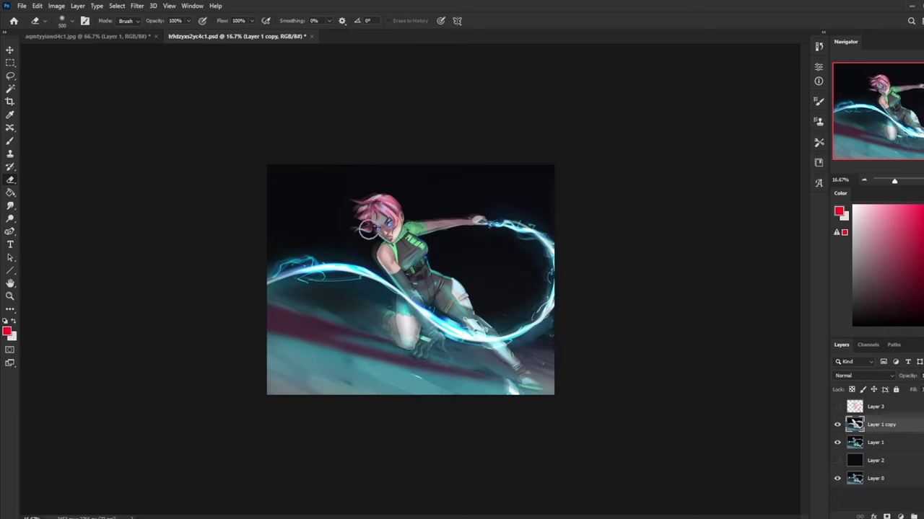
{"action": "left_click", "coordinate": [836, 428]}
{"action": "left_click", "coordinate": [837, 427]}
- Nudge Layer 1 copy slightly down and to the right over the original layer
{"action": "key", "text": "v"}
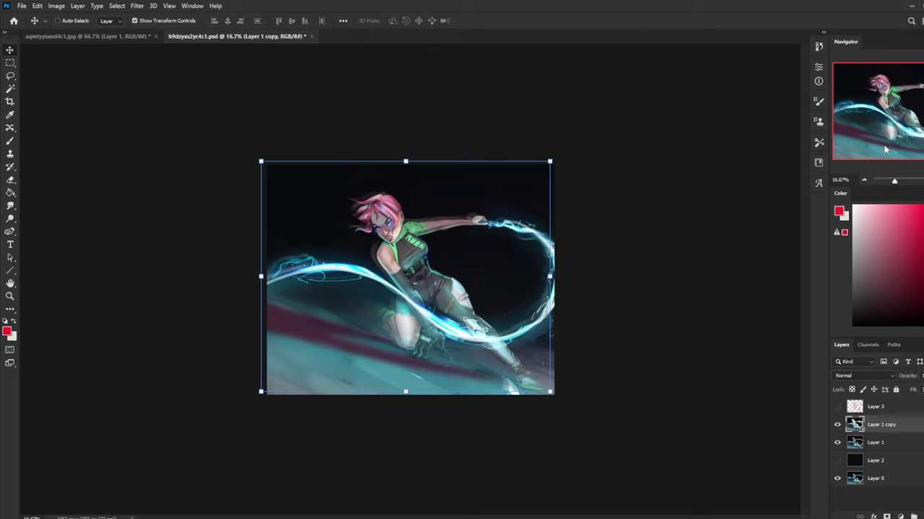
{"action": "key", "text": "shift+Down"}
{"action": "key", "text": "shift+Right"}
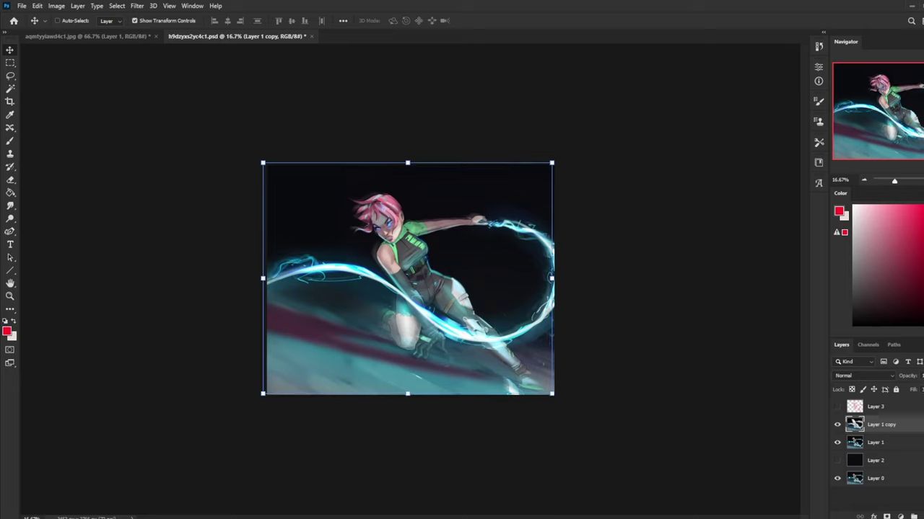
{"action": "key", "text": "ctrl+t"}
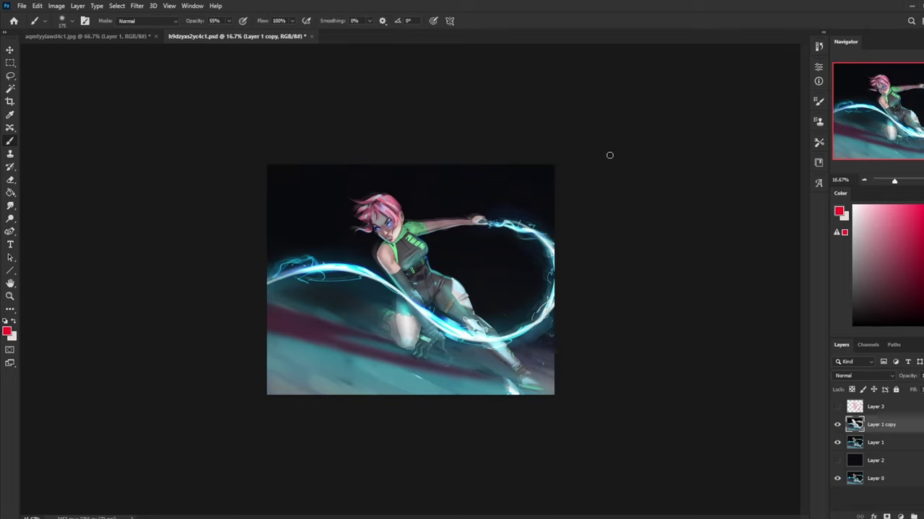
{"action": "left_click_drag", "start_coordinate": [561, 161], "coordinate": [570, 164]}
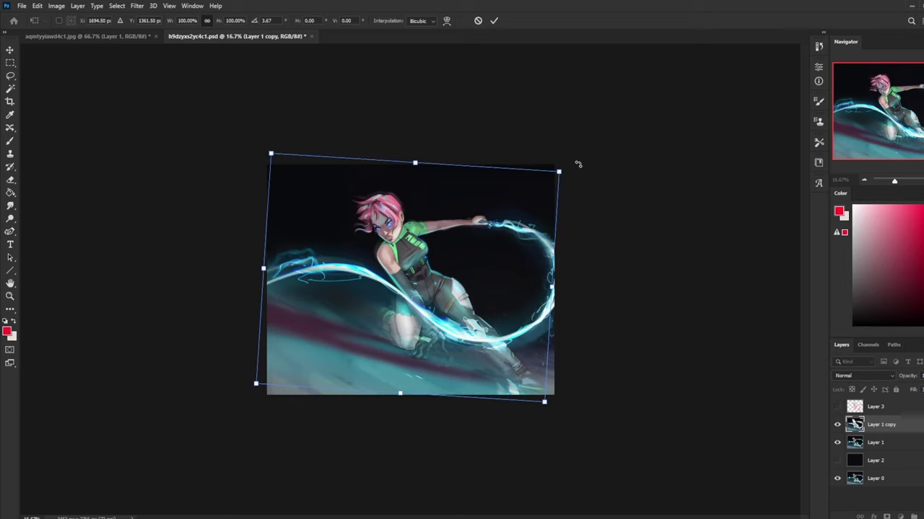
{"action": "left_click", "coordinate": [478, 20]}
- Rotate Layer 1 and Layer 1 copy together about 3.7° clockwise
{"action": "left_click", "coordinate": [893, 444]}
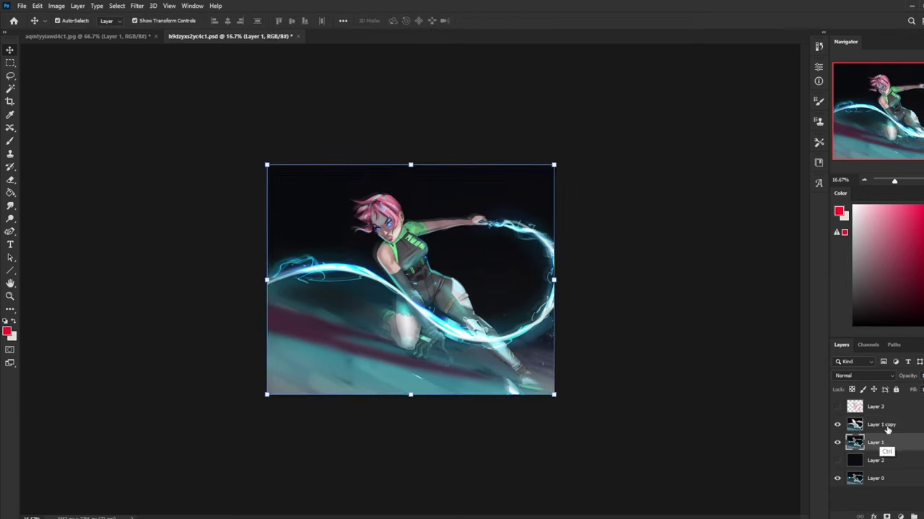
{"action": "left_click", "coordinate": [881, 425], "text": "shift"}
{"action": "key", "text": "ctrl+t"}
{"action": "left_click_drag", "start_coordinate": [563, 152], "coordinate": [581, 170]}
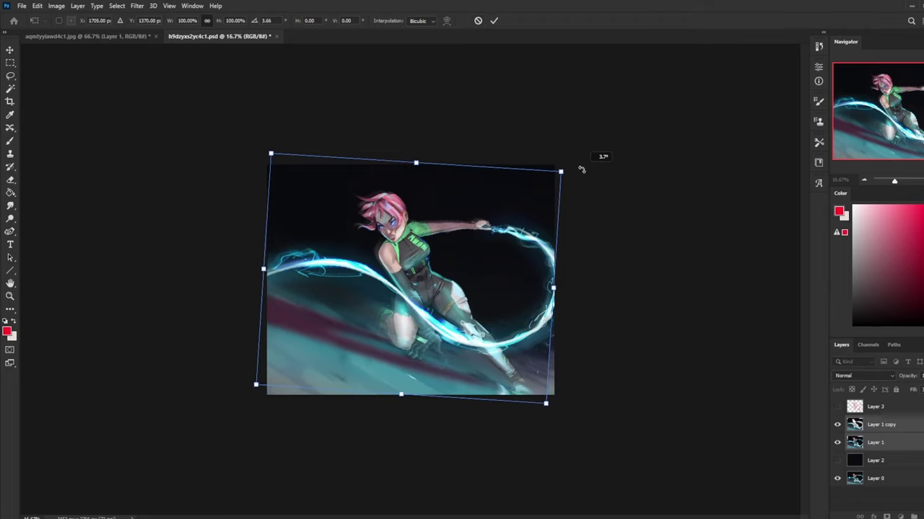
{"action": "left_click", "coordinate": [477, 20]}
{"action": "key", "text": "b"}
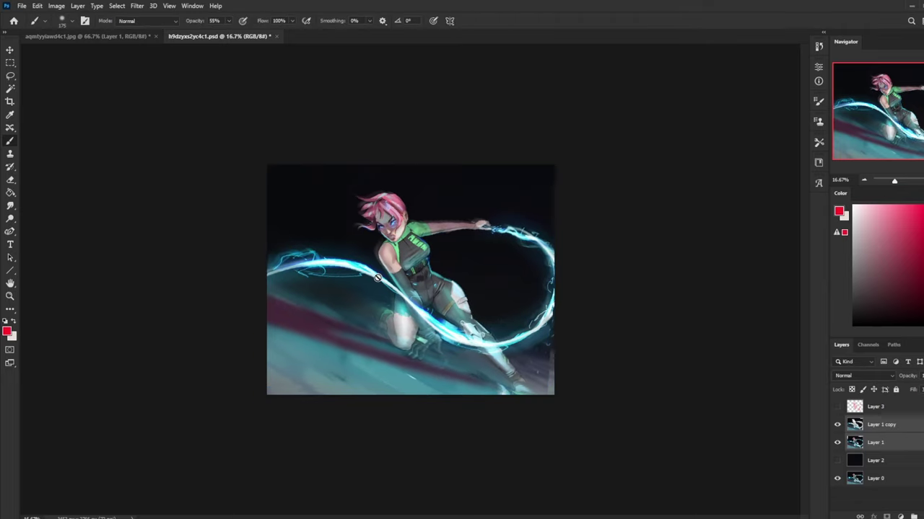
- Check the rotated edges against the dark Layer 2, hide it again, and erase the hard edge at Layer 1's lower-right corner
{"action": "left_click", "coordinate": [837, 461]}
{"action": "left_click", "coordinate": [869, 461]}
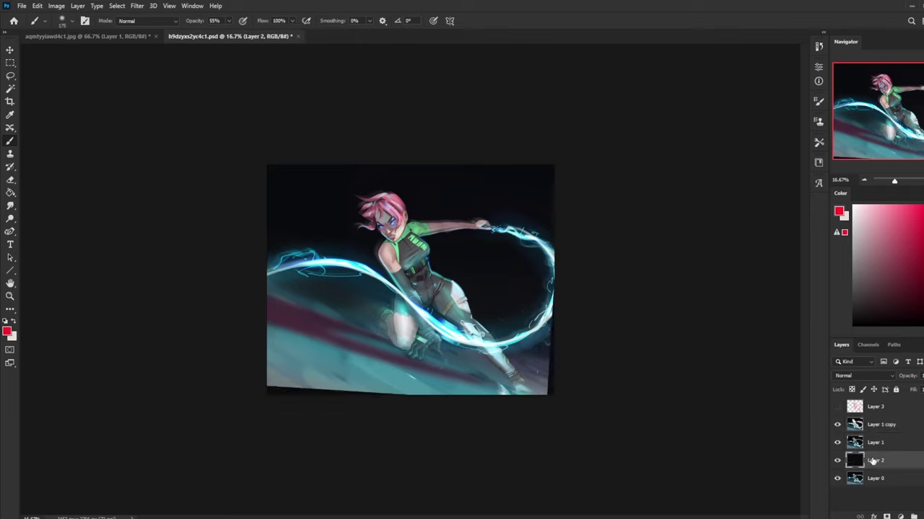
{"action": "left_click", "coordinate": [837, 460]}
{"action": "key", "text": "e"}
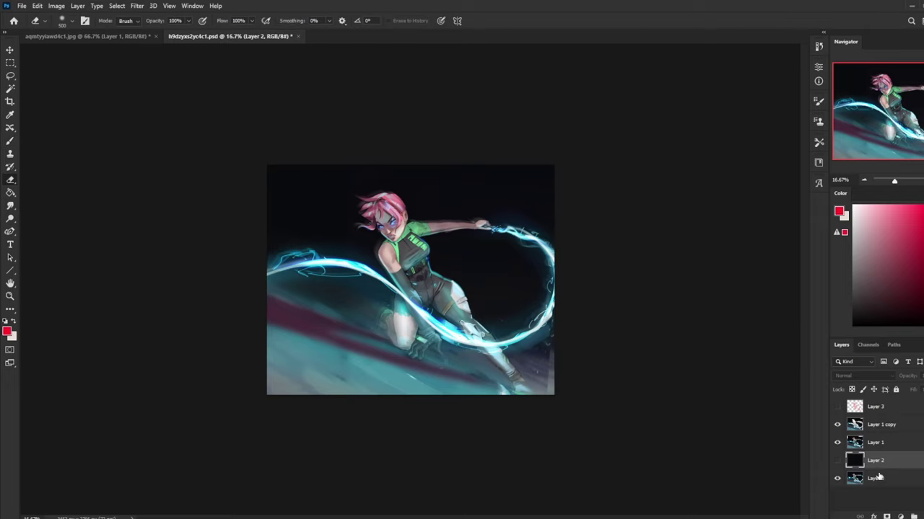
{"action": "left_click", "coordinate": [888, 444]}
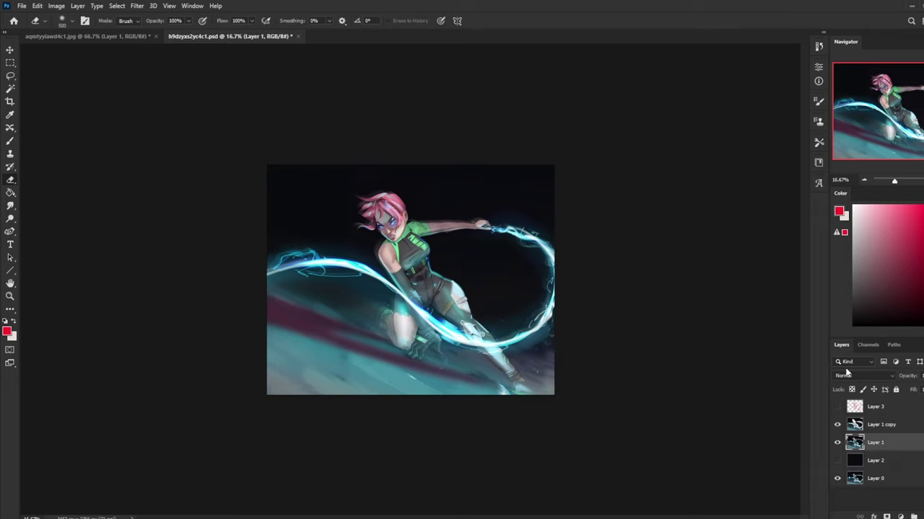
- Compare the picture with Layer 1 copy hidden and shown, and flatten the image into a single background
{"action": "left_click", "coordinate": [836, 425]}
{"action": "left_click", "coordinate": [837, 426]}
{"action": "left_click", "coordinate": [838, 425]}
{"action": "left_click", "coordinate": [838, 426]}
{"action": "right_click", "coordinate": [879, 446]}
{"action": "left_click", "coordinate": [884, 332]}
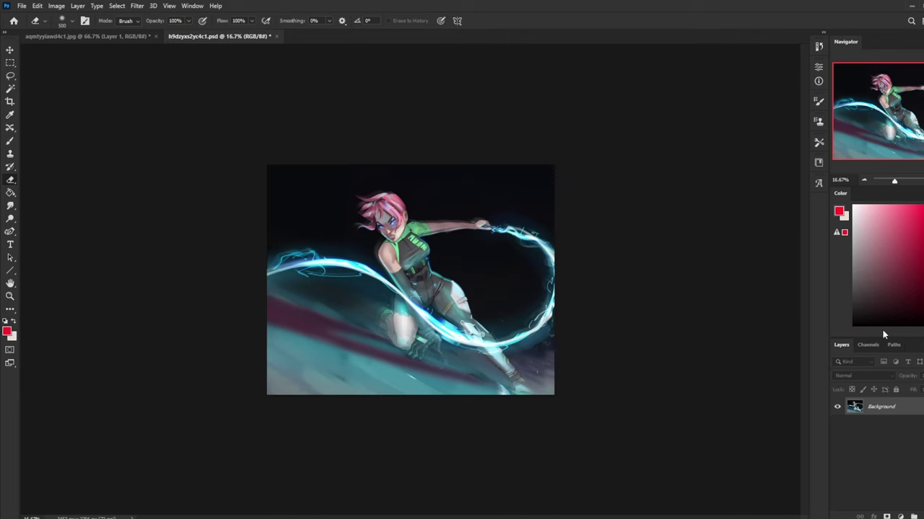
- Compare the flattened picture with the original h9dzyxs2yc4c1.jpg snapshot in the history and return to the Flatten Image state
{"action": "key", "text": "ctrl+plus"}
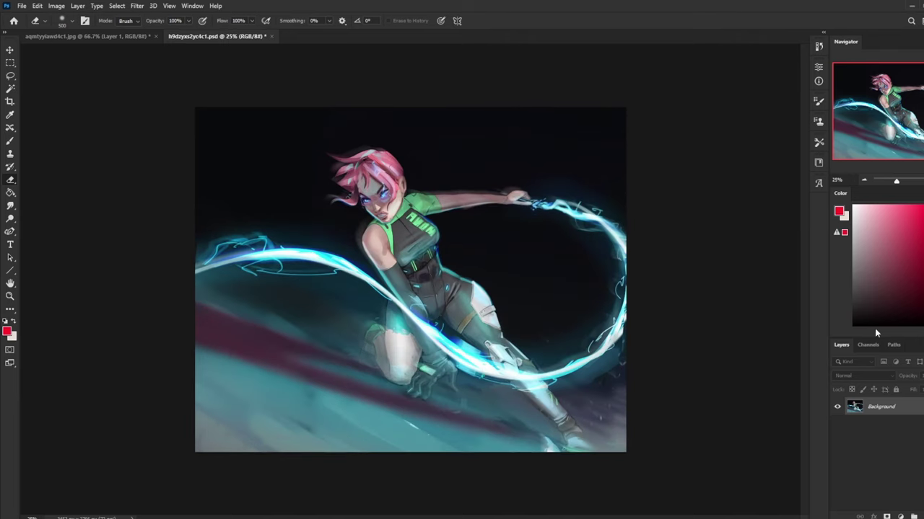
{"action": "left_click", "coordinate": [818, 46]}
{"action": "left_click_drag", "start_coordinate": [805, 423], "coordinate": [802, 51]}
{"action": "left_click", "coordinate": [758, 64]}
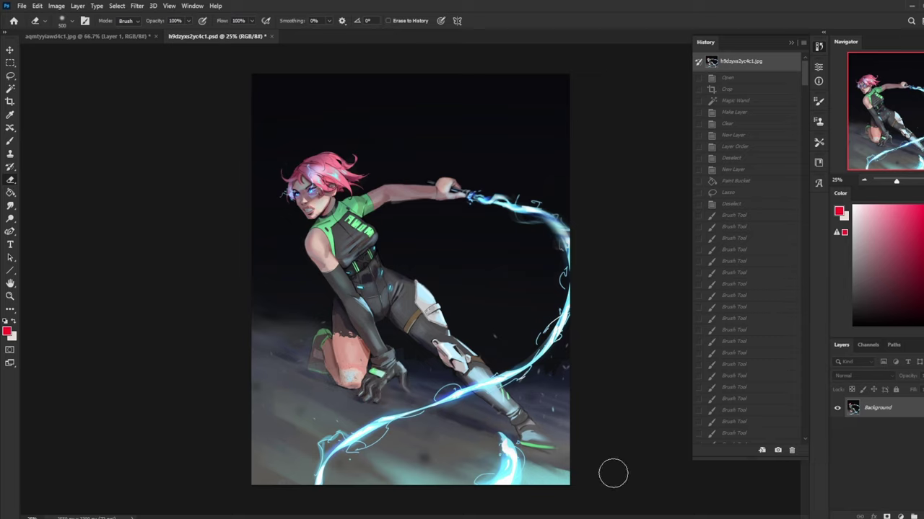
{"action": "left_click_drag", "start_coordinate": [803, 68], "coordinate": [801, 431]}
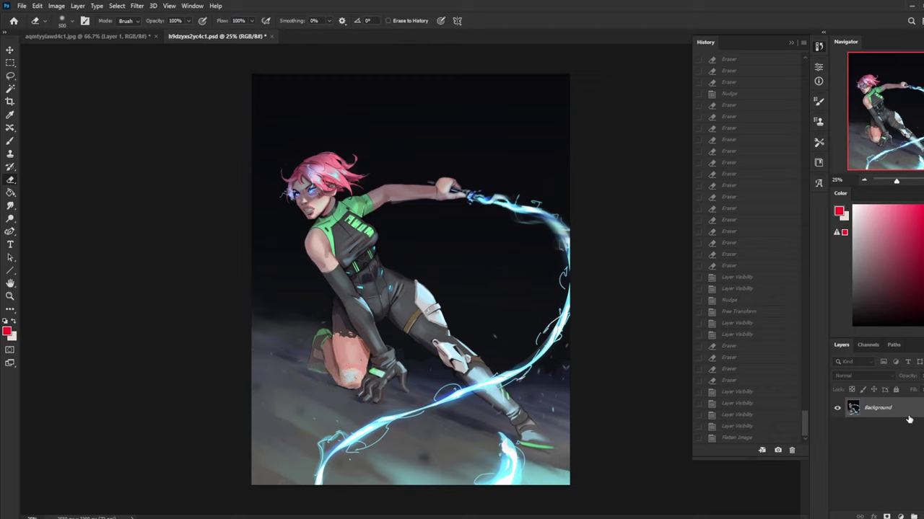
{"action": "left_click", "coordinate": [746, 439]}
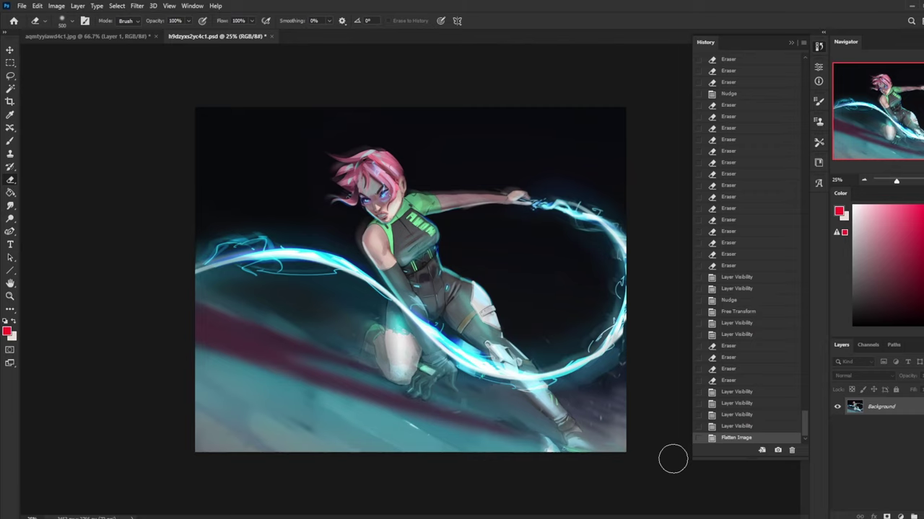
{"action": "left_click_drag", "start_coordinate": [803, 426], "coordinate": [791, 64]}
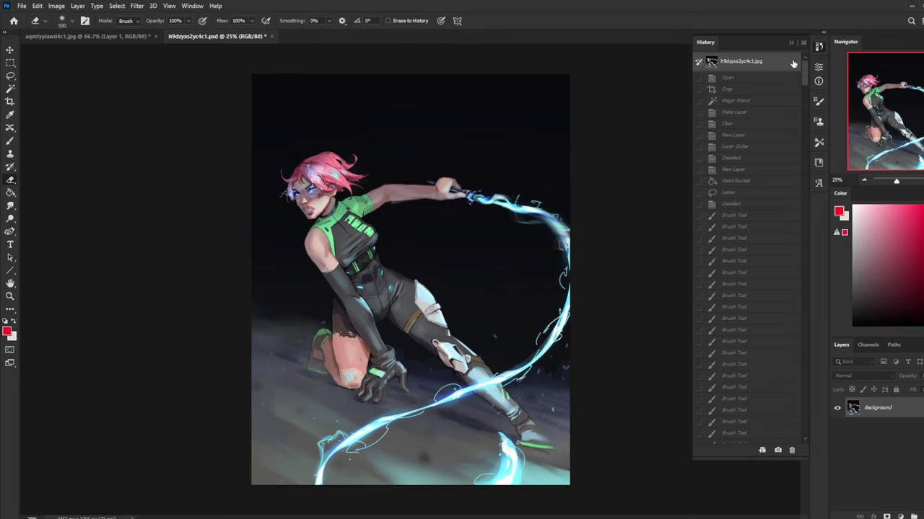
{"action": "left_click_drag", "start_coordinate": [803, 66], "coordinate": [806, 434]}
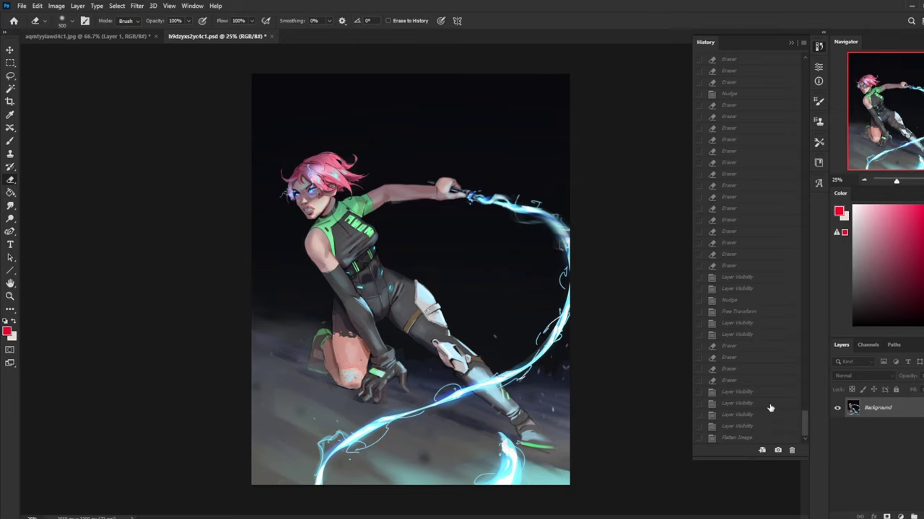
{"action": "left_click", "coordinate": [735, 438]}
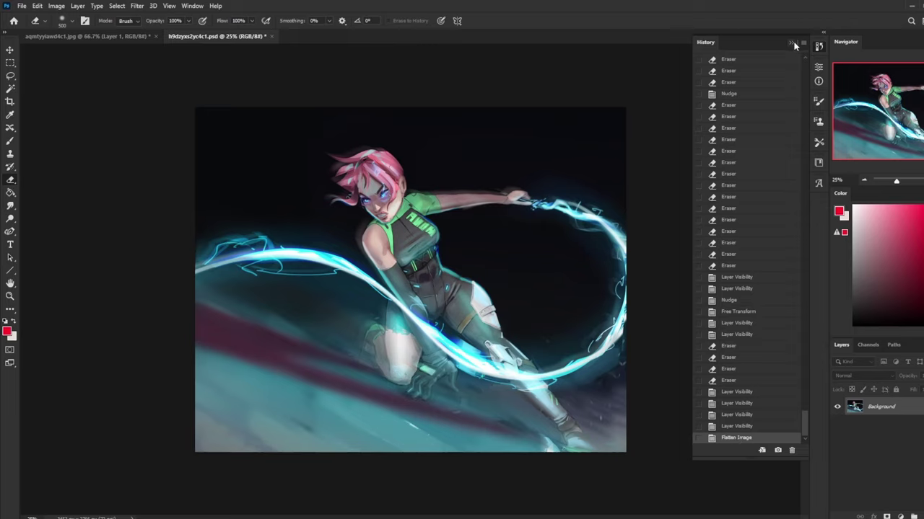
{"action": "left_click", "coordinate": [791, 43]}
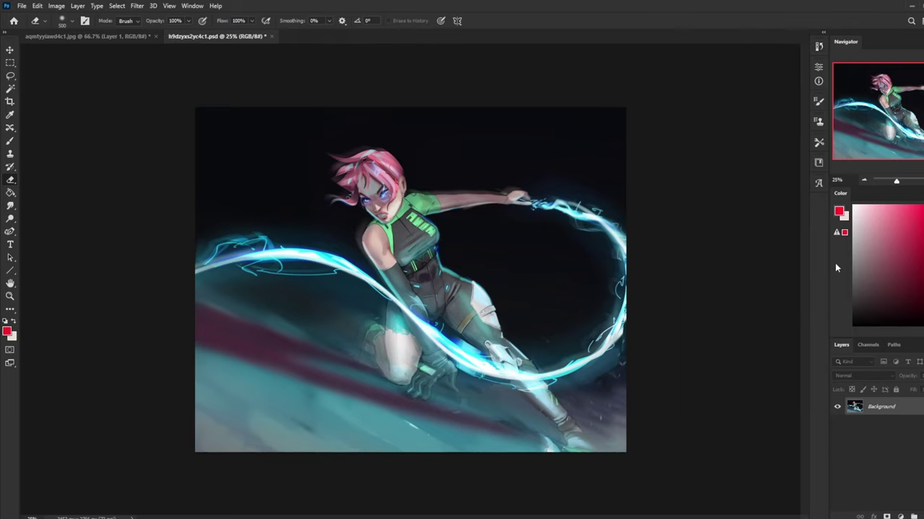
- Sketch a red eye shape, a head oval with a neck, and horizontal guide lines across the dark background
{"action": "key", "text": "b"}
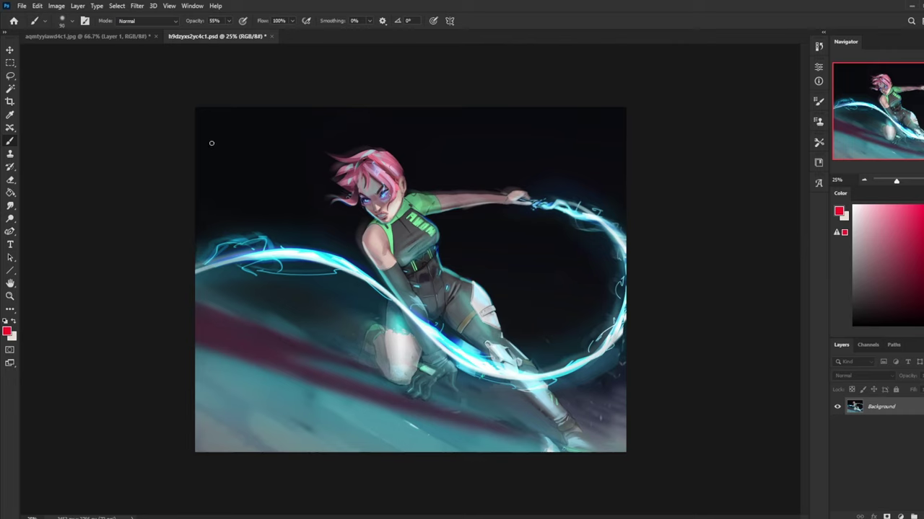
{"action": "mouse_move", "coordinate": [212, 143]}
{"action": "left_mouse_down"}
{"action": "mouse_move", "coordinate": [242, 157]}
{"action": "mouse_move", "coordinate": [209, 152]}
{"action": "left_mouse_up"}
{"action": "mouse_move", "coordinate": [279, 148]}
{"action": "left_mouse_down"}
{"action": "mouse_move", "coordinate": [339, 148]}
{"action": "mouse_move", "coordinate": [233, 140]}
{"action": "mouse_move", "coordinate": [267, 183]}
{"action": "mouse_move", "coordinate": [256, 221]}
{"action": "mouse_move", "coordinate": [300, 220]}
{"action": "left_mouse_up"}
{"action": "mouse_move", "coordinate": [332, 182]}
{"action": "left_mouse_down"}
{"action": "mouse_move", "coordinate": [204, 188]}
{"action": "mouse_move", "coordinate": [246, 202]}
{"action": "mouse_move", "coordinate": [343, 189]}
{"action": "left_mouse_up"}
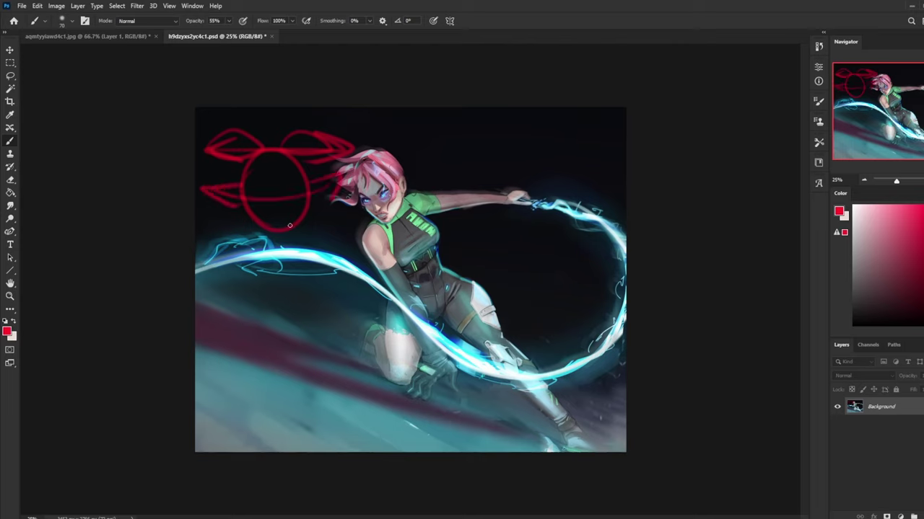
{"action": "left_click_drag", "start_coordinate": [290, 225], "coordinate": [287, 258]}
{"action": "mouse_move", "coordinate": [565, 133]}
{"action": "left_mouse_down"}
{"action": "mouse_move", "coordinate": [599, 133]}
{"action": "mouse_move", "coordinate": [337, 149]}
{"action": "left_mouse_up"}
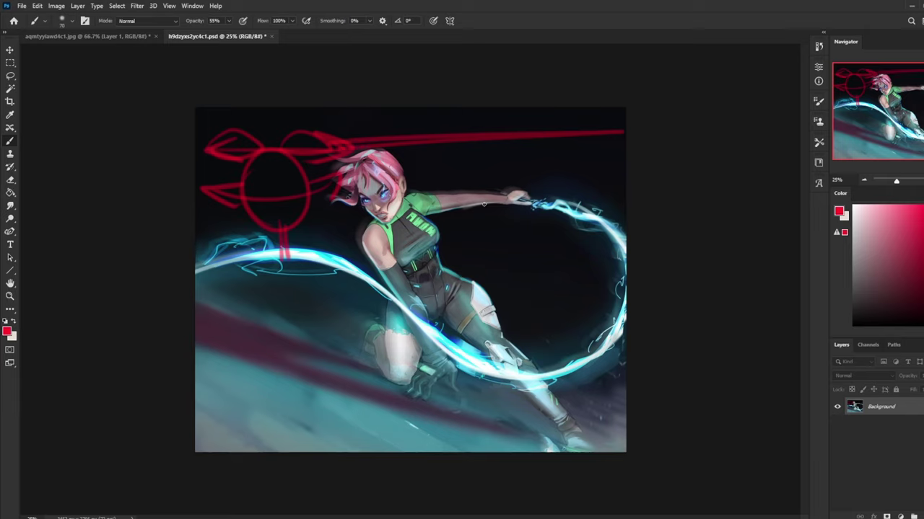
- Try near-vertical red strokes crossing the outstretched arm, and undo them
{"action": "left_click_drag", "start_coordinate": [494, 177], "coordinate": [503, 260]}
{"action": "left_click_drag", "start_coordinate": [489, 108], "coordinate": [492, 176]}
{"action": "left_click_drag", "start_coordinate": [476, 108], "coordinate": [469, 281]}
{"action": "left_click_drag", "start_coordinate": [489, 150], "coordinate": [491, 191]}
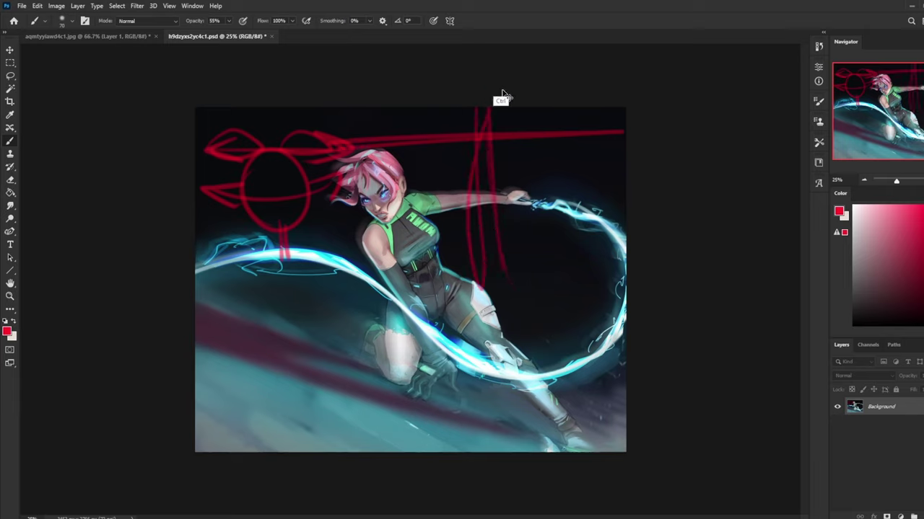
{"action": "key", "text": "ctrl+z"}
{"action": "key", "text": "ctrl+z"}
{"action": "key", "text": "ctrl+z"}
{"action": "key", "text": "ctrl+z"}
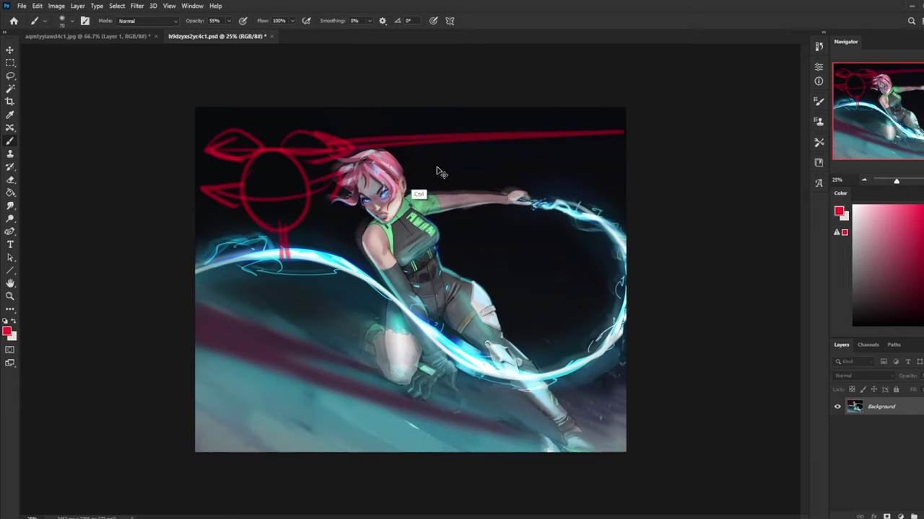
- Undo the red head sketch and horizontal guides, and try and remove two vertical strokes through the figure
{"action": "key", "text": "ctrl+z"}
{"action": "key", "text": "ctrl+z"}
{"action": "key", "text": "ctrl+z"}
{"action": "key", "text": "ctrl+z"}
{"action": "key", "text": "ctrl+z"}
{"action": "key", "text": "ctrl+z"}
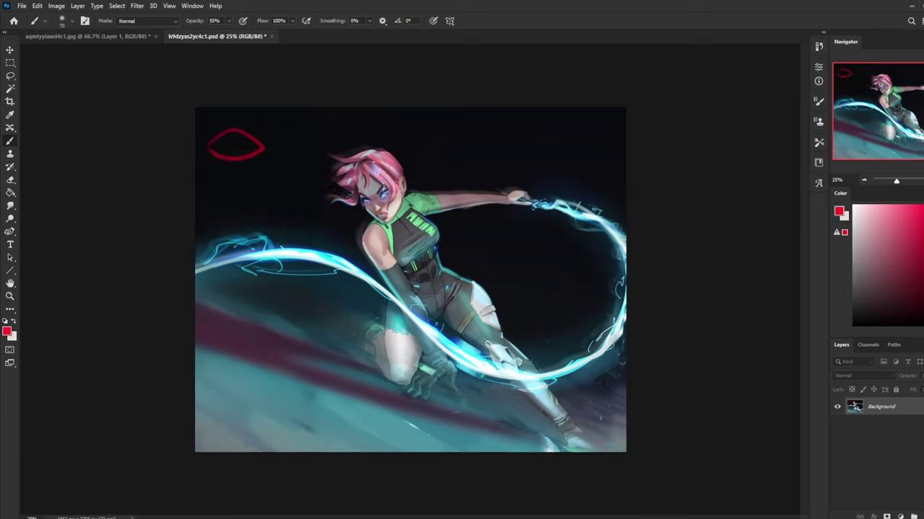
{"action": "left_click_drag", "start_coordinate": [408, 108], "coordinate": [405, 210]}
{"action": "left_click_drag", "start_coordinate": [418, 108], "coordinate": [457, 440]}
{"action": "key", "text": "ctrl+z"}
{"action": "key", "text": "ctrl+z"}
{"action": "key", "text": "ctrl+z"}
{"action": "key", "text": "ctrl+z"}
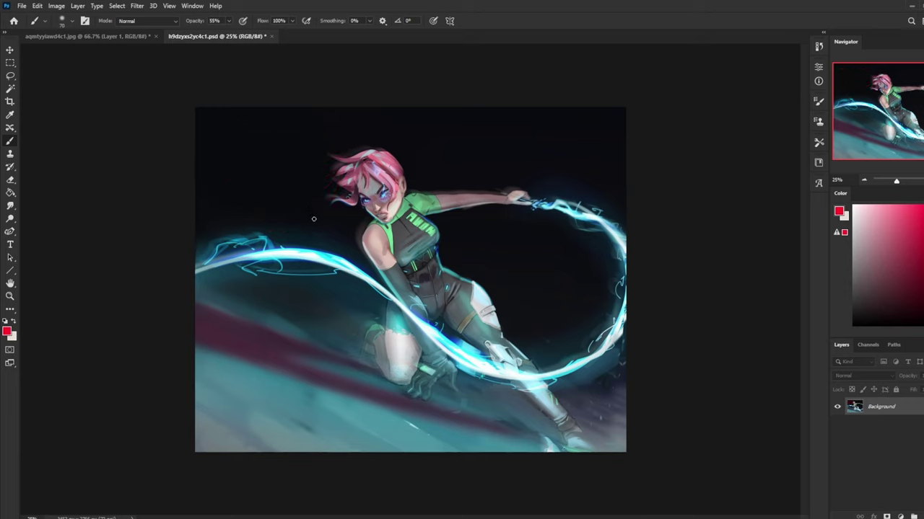
- Try two parallel diagonal red lines across the whole picture, and undo them
{"action": "left_click_drag", "start_coordinate": [653, 360], "coordinate": [180, 203]}
{"action": "left_click_drag", "start_coordinate": [181, 194], "coordinate": [727, 365]}
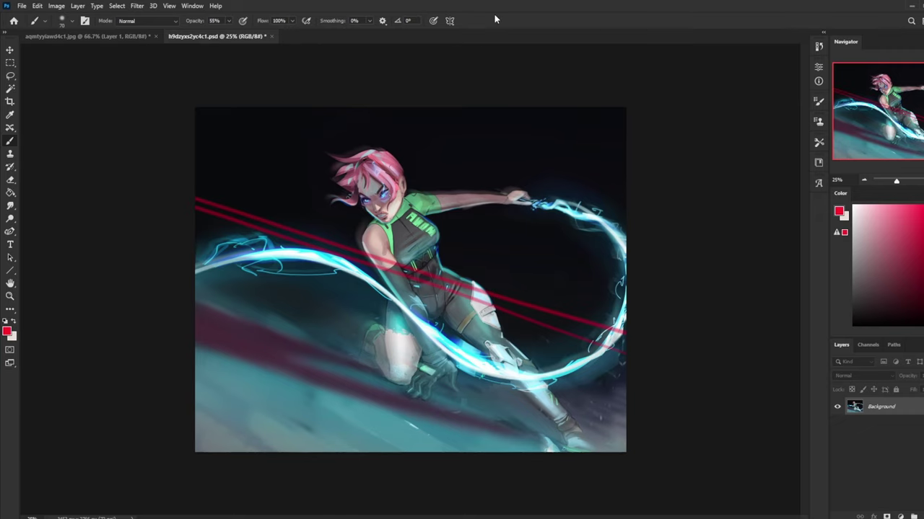
{"action": "key", "text": "ctrl+z"}
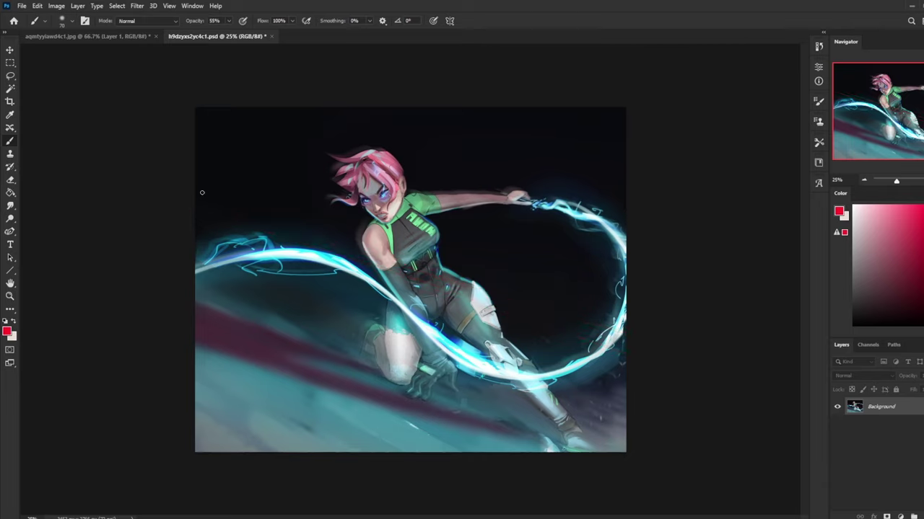
- Draw diagonal red guide lines across the figure converging near the whip at the picture's right edge
{"action": "left_click_drag", "start_coordinate": [261, 201], "coordinate": [628, 333]}
{"action": "left_click_drag", "start_coordinate": [477, 313], "coordinate": [629, 342]}
{"action": "left_click_drag", "start_coordinate": [507, 246], "coordinate": [642, 324]}
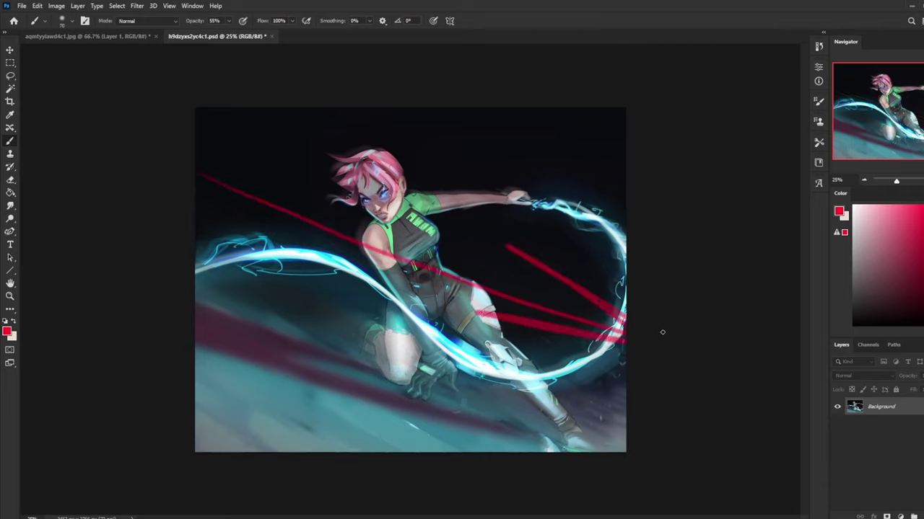
{"action": "left_click", "coordinate": [198, 181]}
{"action": "left_click", "coordinate": [678, 355], "text": "shift"}
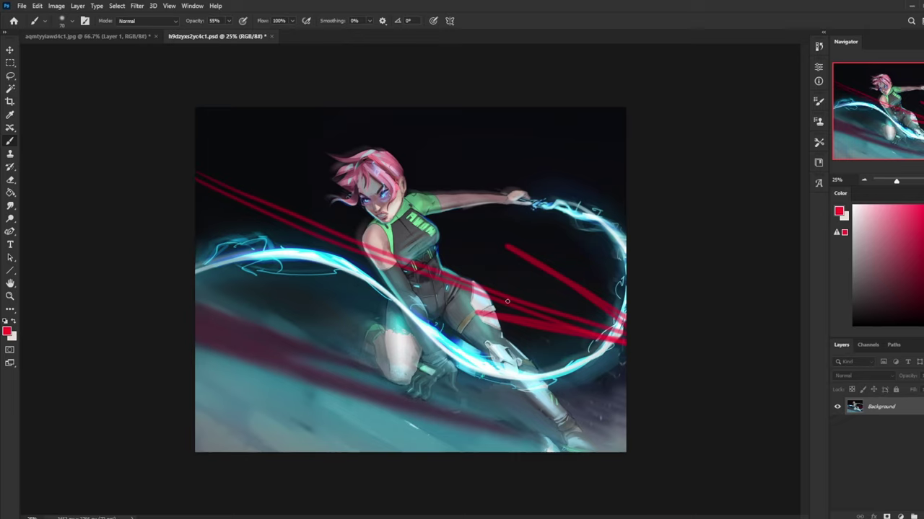
{"action": "left_click", "coordinate": [171, 122]}
{"action": "left_click", "coordinate": [675, 319], "text": "shift"}
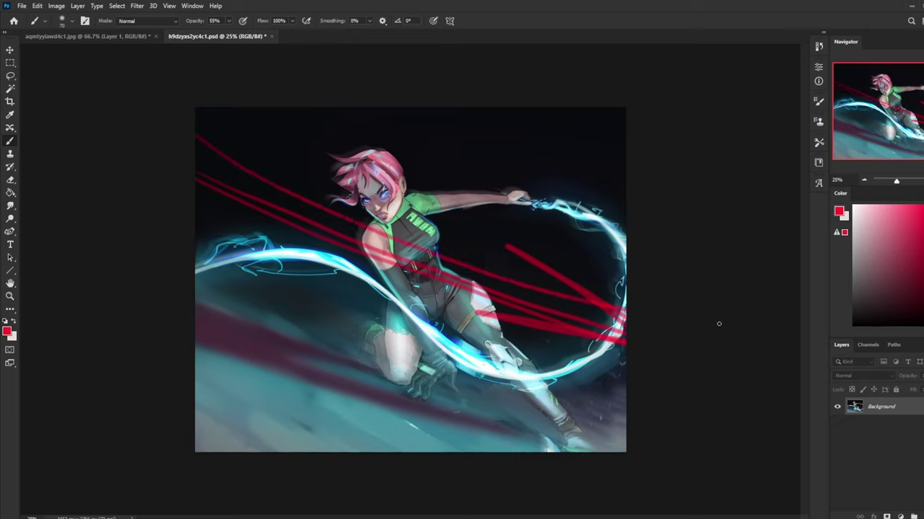
- Undo all the converging red guide lines
{"action": "key", "text": "ctrl+z"}
{"action": "key", "text": "ctrl+z"}
{"action": "key", "text": "ctrl+z"}
{"action": "key", "text": "ctrl+z"}
{"action": "key", "text": "ctrl+z"}
{"action": "key", "text": "ctrl+z"}
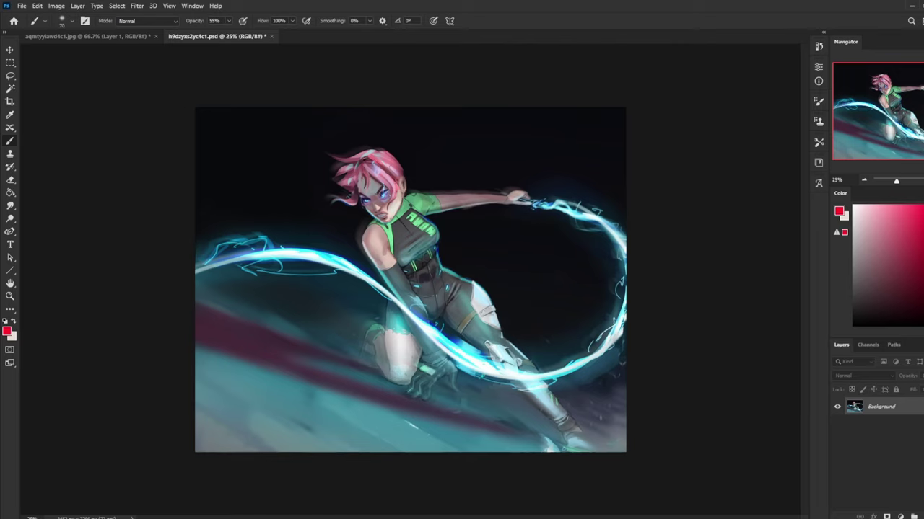
- Try red vertical boundary lines on both sides of the figure, and undo them
{"action": "left_click_drag", "start_coordinate": [306, 108], "coordinate": [319, 451]}
{"action": "mouse_move", "coordinate": [551, 81]}
{"action": "left_mouse_down"}
{"action": "mouse_move", "coordinate": [567, 369]}
{"action": "mouse_move", "coordinate": [628, 387]}
{"action": "left_mouse_up"}
{"action": "key", "text": "ctrl+z"}
{"action": "key", "text": "ctrl+z"}
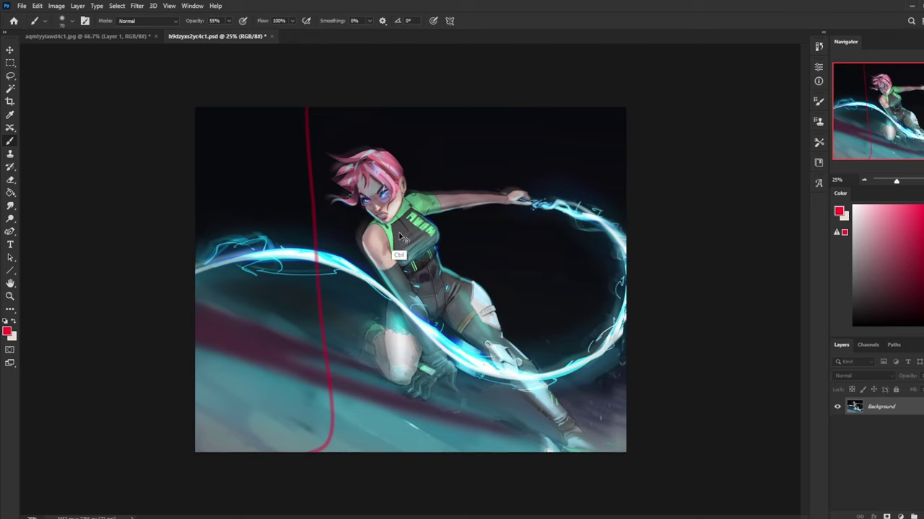
{"action": "key", "text": "ctrl+z"}
- Try a portrait crop tight around the figure that cuts off both whip ends, and undo it
{"action": "key", "text": "c"}
{"action": "left_click_drag", "start_coordinate": [293, 107], "coordinate": [573, 470]}
{"action": "key", "text": "Return"}
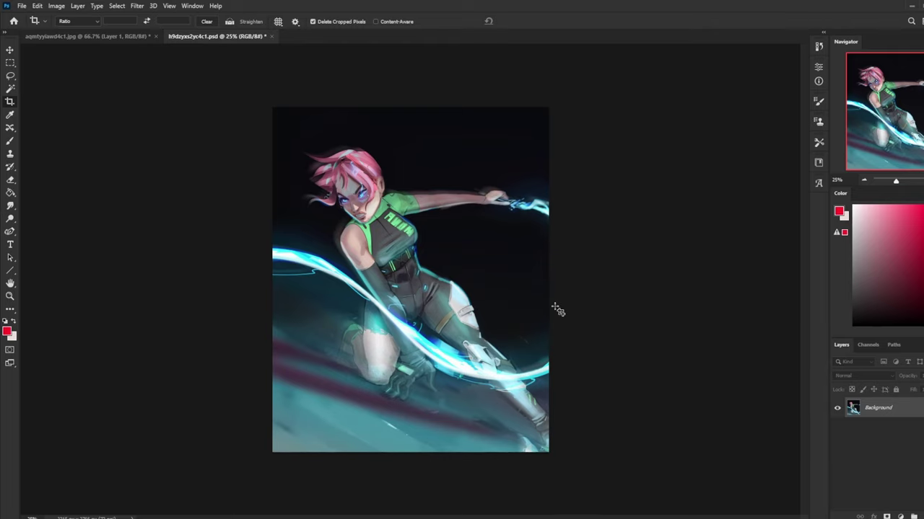
{"action": "key", "text": "ctrl+z"}
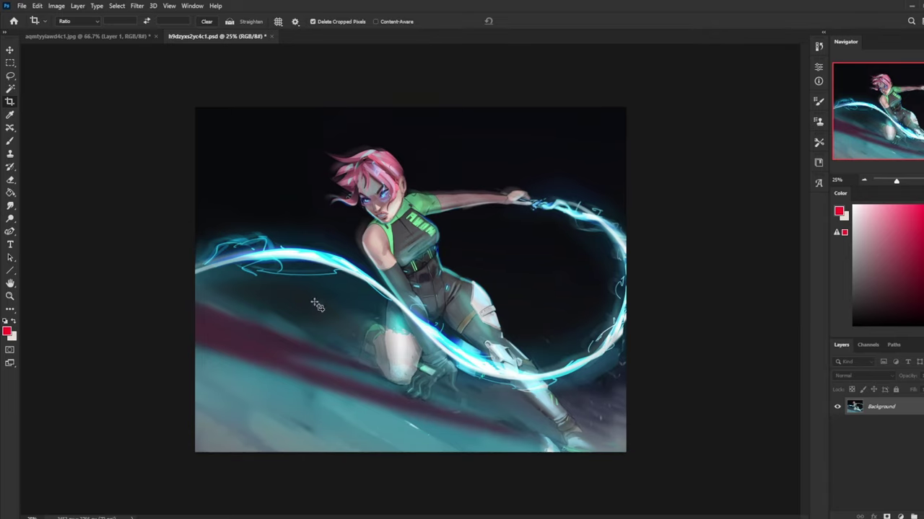
- Try a narrow vertical crop of the strip beside the figure that holds only the whip's tail, and cancel it
{"action": "left_click_drag", "start_coordinate": [185, 101], "coordinate": [321, 487]}
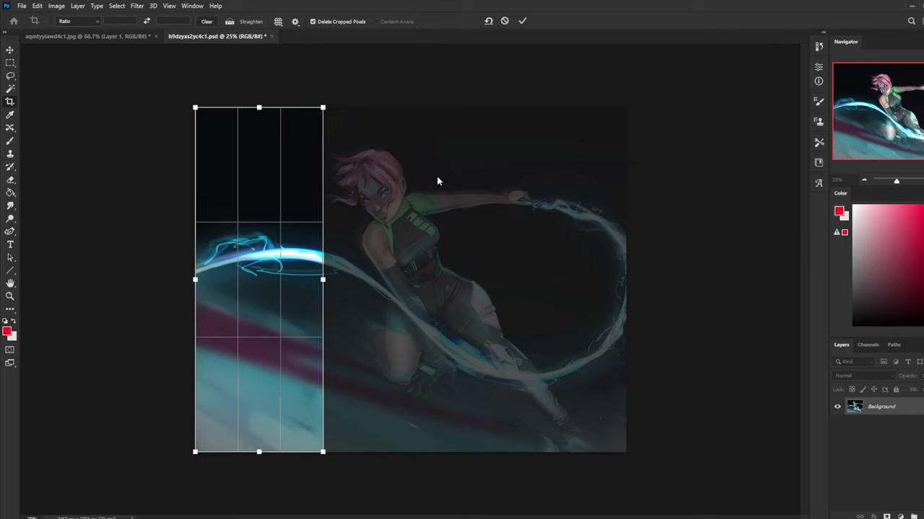
{"action": "left_click", "coordinate": [505, 22]}
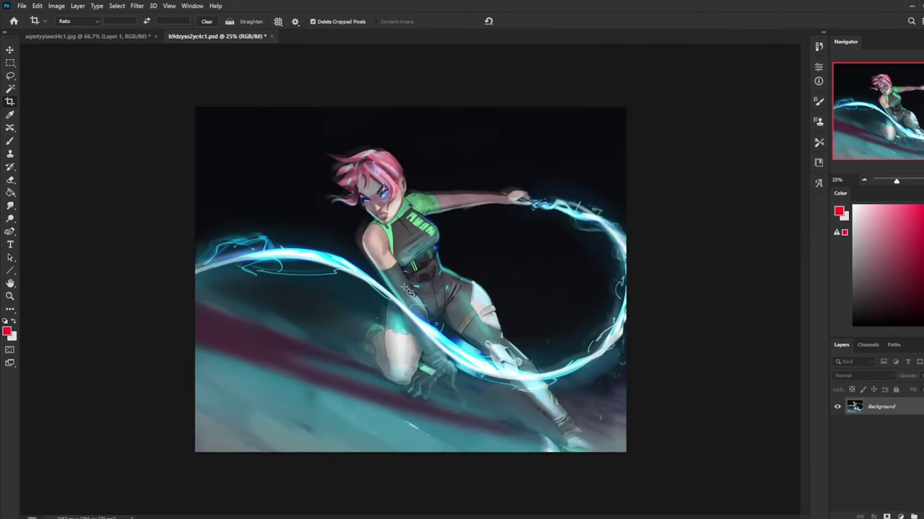
- Try rough red diagonal brush strokes running from the dark area behind the hair down across the torso, and undo them
{"action": "key", "text": "b"}
{"action": "mouse_move", "coordinate": [347, 196]}
{"action": "left_mouse_down"}
{"action": "mouse_move", "coordinate": [465, 306]}
{"action": "mouse_move", "coordinate": [454, 171]}
{"action": "mouse_move", "coordinate": [350, 193]}
{"action": "left_mouse_up"}
{"action": "left_click_drag", "start_coordinate": [223, 166], "coordinate": [339, 205]}
{"action": "left_click_drag", "start_coordinate": [255, 200], "coordinate": [334, 219]}
{"action": "mouse_move", "coordinate": [286, 157]}
{"action": "left_mouse_down"}
{"action": "mouse_move", "coordinate": [269, 177]}
{"action": "mouse_move", "coordinate": [349, 215]}
{"action": "mouse_move", "coordinate": [235, 183]}
{"action": "mouse_move", "coordinate": [471, 261]}
{"action": "left_mouse_up"}
{"action": "key", "text": "ctrl+z"}
{"action": "key", "text": "ctrl+z"}
{"action": "key", "text": "ctrl+z"}
{"action": "key", "text": "ctrl+z"}
{"action": "mouse_move", "coordinate": [471, 261]}
{"action": "left_mouse_down"}
{"action": "mouse_move", "coordinate": [241, 189]}
{"action": "mouse_move", "coordinate": [495, 284]}
{"action": "left_mouse_up"}
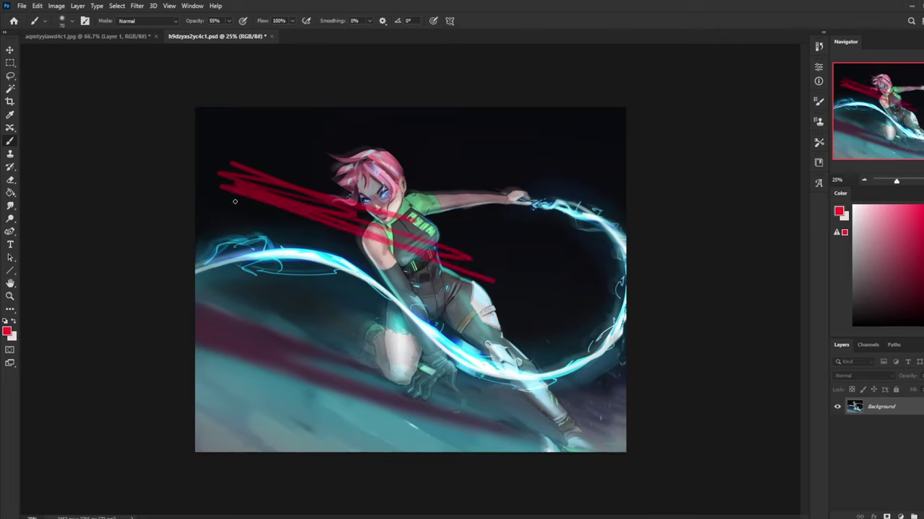
{"action": "left_click_drag", "start_coordinate": [237, 200], "coordinate": [550, 379]}
{"action": "key", "text": "ctrl+z"}
{"action": "key", "text": "ctrl+z"}
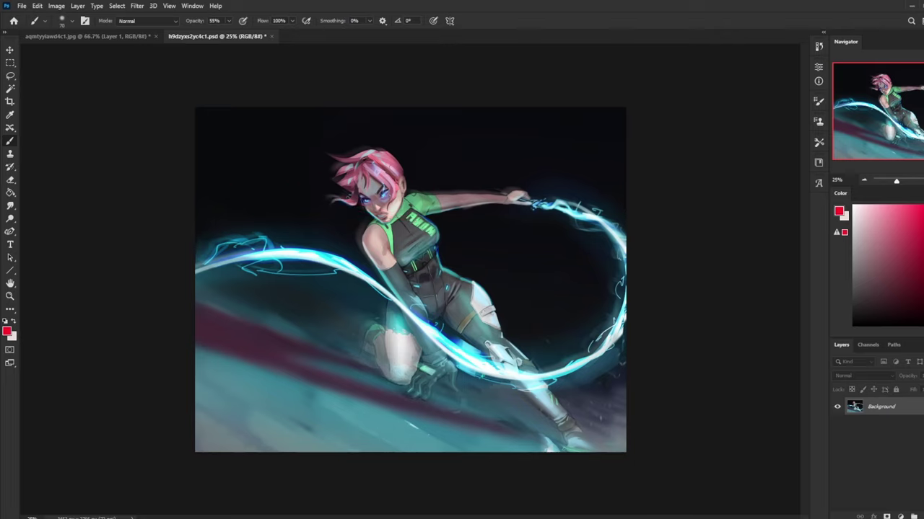
- Trace the whip's curve in red and draw slanted red guide lines across the ground, legs and whip loop
{"action": "mouse_move", "coordinate": [626, 333]}
{"action": "left_mouse_down"}
{"action": "mouse_move", "coordinate": [425, 334]}
{"action": "mouse_move", "coordinate": [196, 255]}
{"action": "left_mouse_up"}
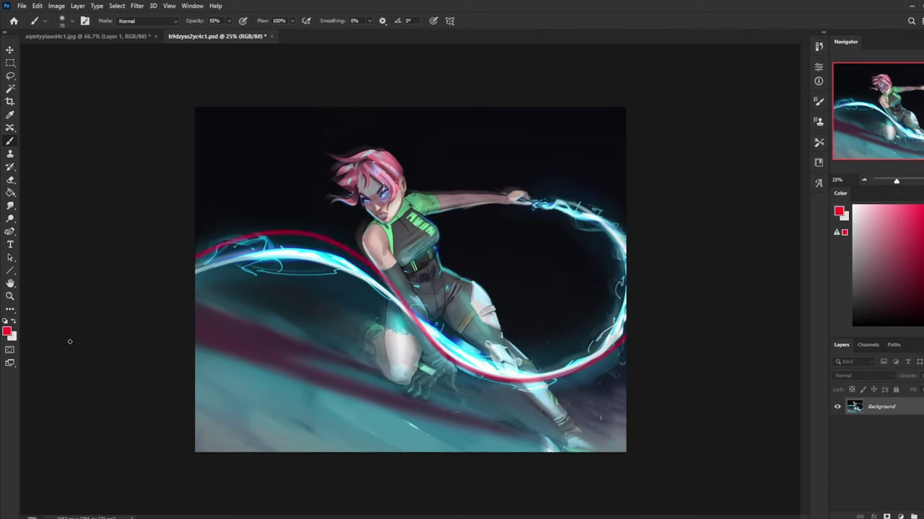
{"action": "left_click_drag", "start_coordinate": [306, 287], "coordinate": [392, 260]}
{"action": "left_click_drag", "start_coordinate": [197, 379], "coordinate": [458, 294]}
{"action": "left_click_drag", "start_coordinate": [196, 447], "coordinate": [549, 331]}
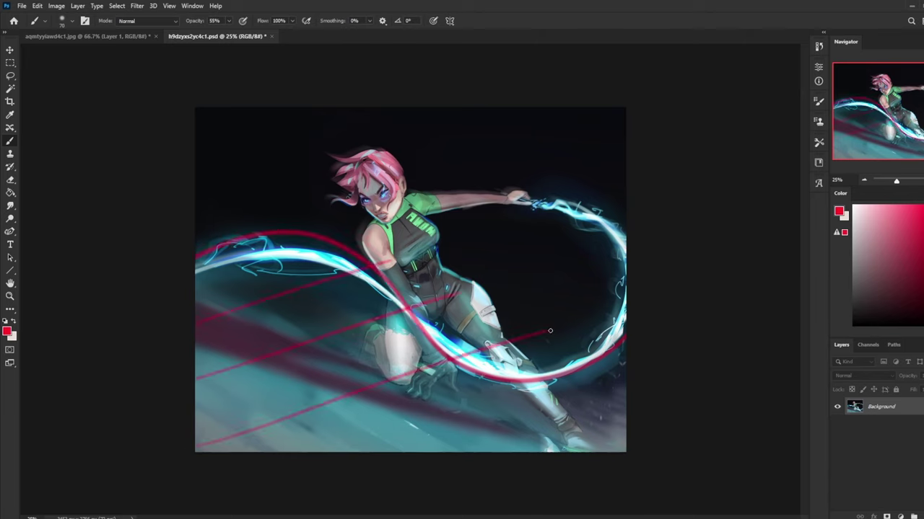
{"action": "left_click_drag", "start_coordinate": [334, 453], "coordinate": [623, 348]}
{"action": "left_click_drag", "start_coordinate": [479, 453], "coordinate": [598, 389]}
{"action": "left_click_drag", "start_coordinate": [548, 189], "coordinate": [510, 452]}
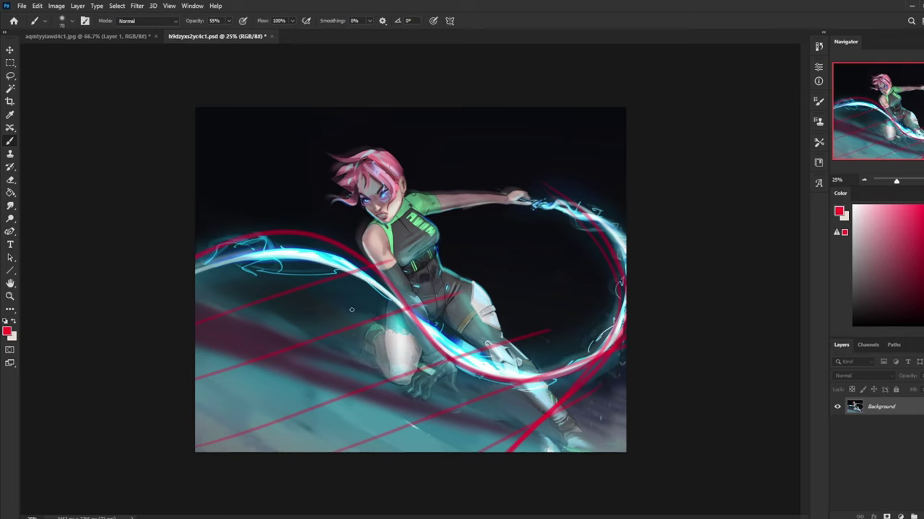
- Undo the red whip trace and all the slanted guide lines
{"action": "key", "text": "ctrl+z"}
{"action": "key", "text": "ctrl+z"}
{"action": "key", "text": "ctrl+z"}
{"action": "key", "text": "ctrl+z"}
{"action": "key", "text": "ctrl+z"}
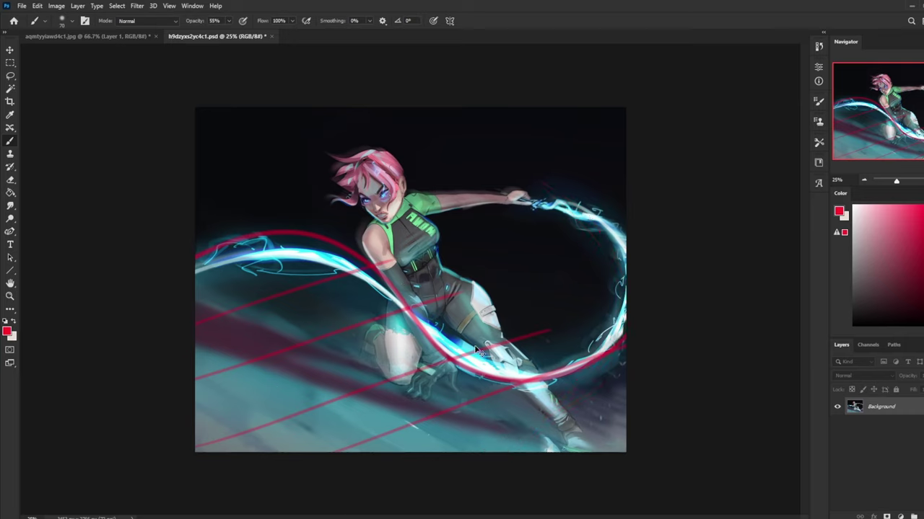
{"action": "key", "text": "ctrl+z"}
{"action": "key", "text": "ctrl+z"}
{"action": "key", "text": "ctrl+z"}
{"action": "key", "text": "ctrl+z"}
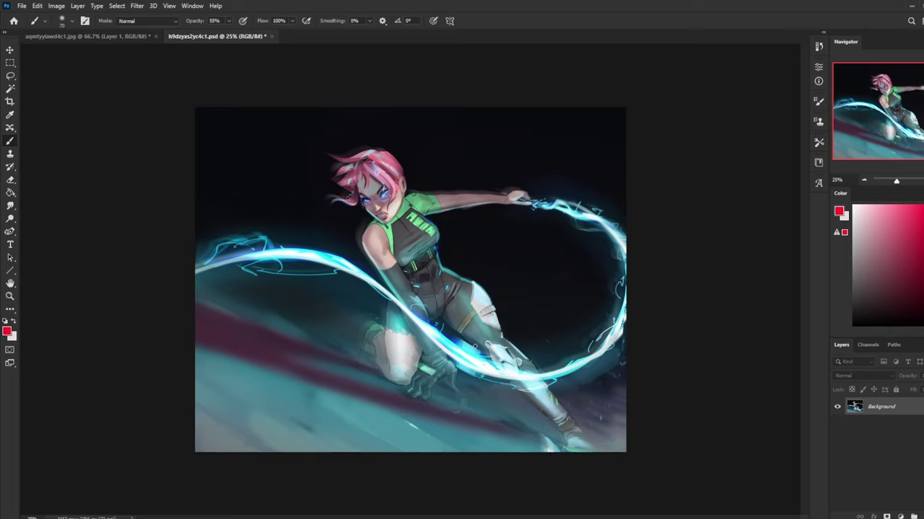
- Add a new layer above the background and set up a soft brush with white paint
{"action": "key", "text": "ctrl+minus"}
{"action": "key", "text": "ctrl+minus"}
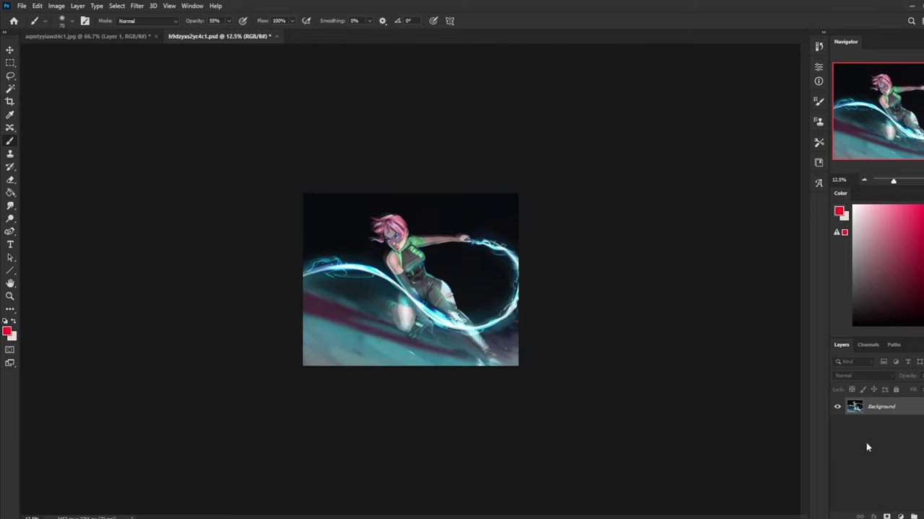
{"action": "left_click", "coordinate": [922, 517]}
{"action": "left_click_drag", "start_coordinate": [887, 242], "coordinate": [756, 187]}
{"action": "right_click", "coordinate": [467, 225]}
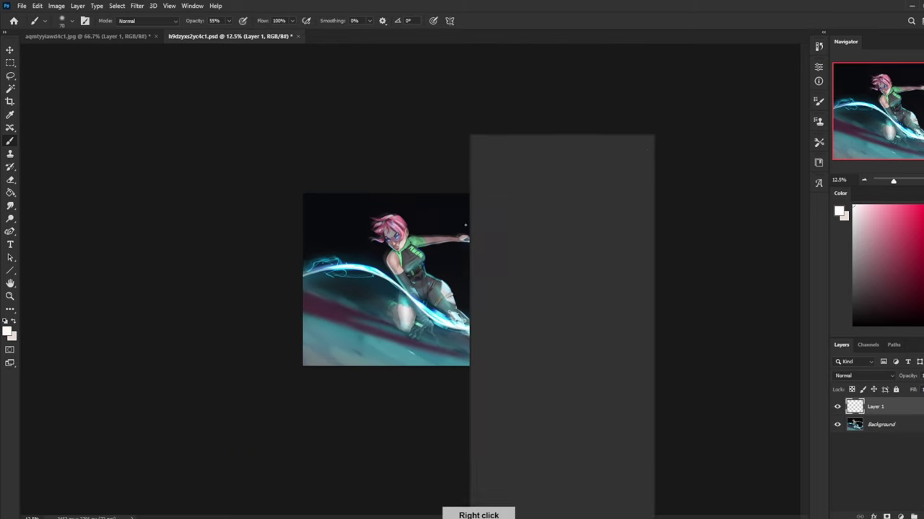
{"action": "left_click", "coordinate": [689, 236]}
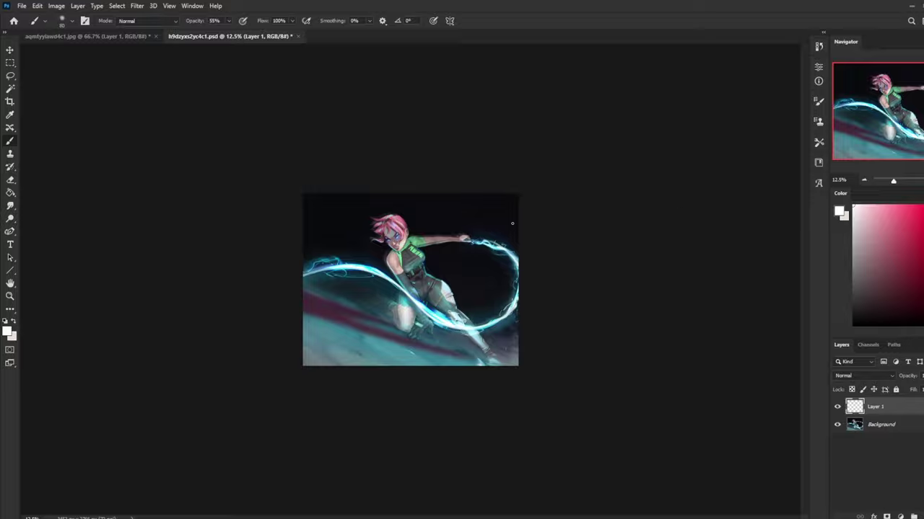
- Enlarge the soft brush to about 4500 px and set its opacity to 16%
{"action": "key", "text": "bracketright"}
{"action": "key", "text": "bracketright"}
{"action": "key", "text": "bracketright"}
{"action": "key", "text": "bracketright"}
{"action": "key", "text": "bracketright"}
{"action": "key", "text": "bracketright"}
{"action": "key", "text": "bracketright"}
{"action": "key", "text": "bracketright"}
{"action": "key", "text": "bracketright"}
{"action": "key", "text": "bracketright"}
{"action": "key", "text": "bracketright"}
{"action": "key", "text": "bracketright"}
{"action": "key", "text": "bracketright"}
{"action": "key", "text": "bracketright"}
{"action": "key", "text": "bracketright"}
{"action": "key", "text": "bracketright"}
{"action": "key", "text": "bracketright"}
{"action": "key", "text": "bracketright"}
{"action": "key", "text": "bracketright"}
{"action": "key", "text": "bracketright"}
{"action": "left_click", "coordinate": [230, 21]}
{"action": "left_click", "coordinate": [210, 32]}
- Try a white haze over the picture's upper-right corner, reduce the brush size slightly, and undo the haze
{"action": "left_click_drag", "start_coordinate": [508, 180], "coordinate": [633, 330]}
{"action": "key", "text": "bracketleft"}
{"action": "key", "text": "bracketleft"}
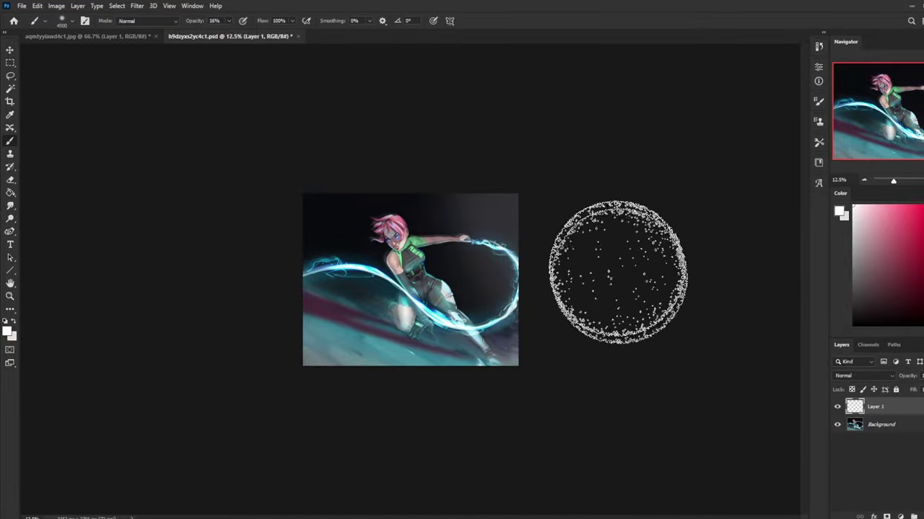
{"action": "key", "text": "ctrl+z"}
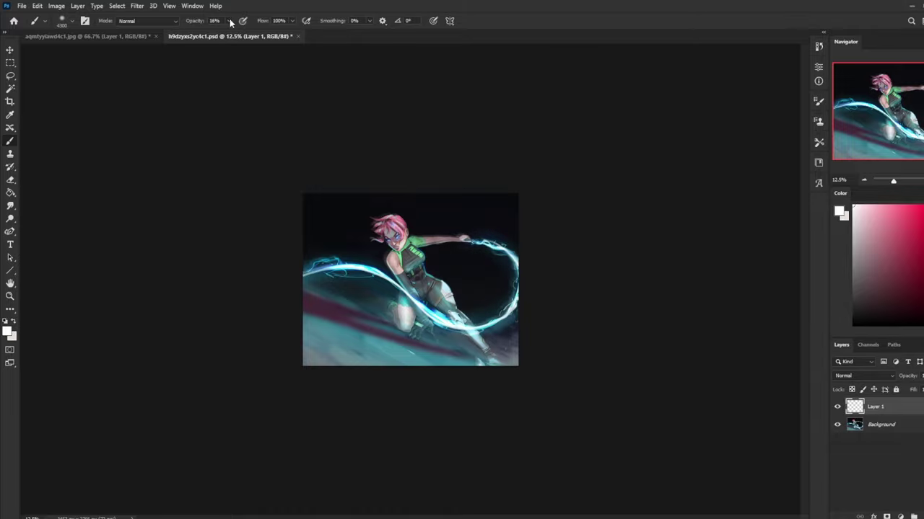
- Set the brush opacity to 9% and paint a haze over the picture's upper-right corner in cyan sampled from the whip
{"action": "left_click", "coordinate": [228, 20]}
{"action": "left_click_drag", "start_coordinate": [228, 33], "coordinate": [225, 33]}
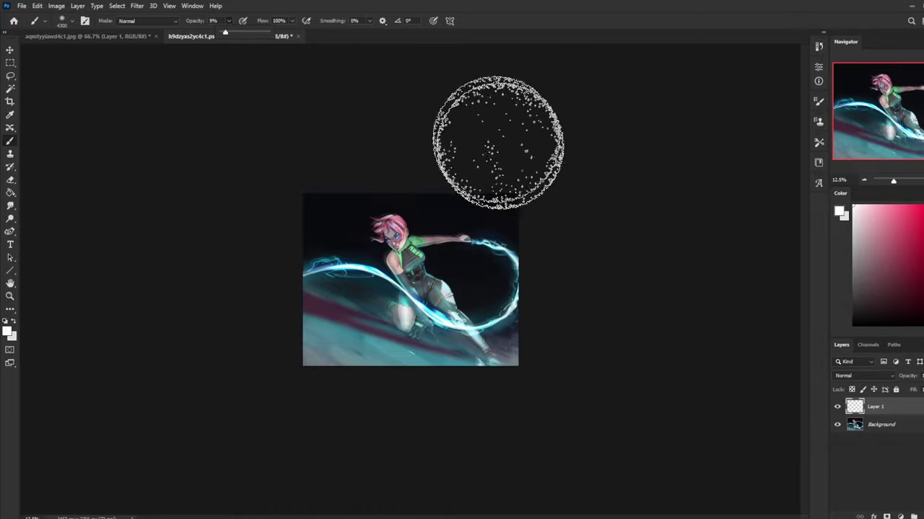
{"action": "left_click", "coordinate": [500, 248], "text": "alt"}
{"action": "left_click_drag", "start_coordinate": [507, 166], "coordinate": [639, 344]}
{"action": "left_click_drag", "start_coordinate": [504, 181], "coordinate": [608, 289]}
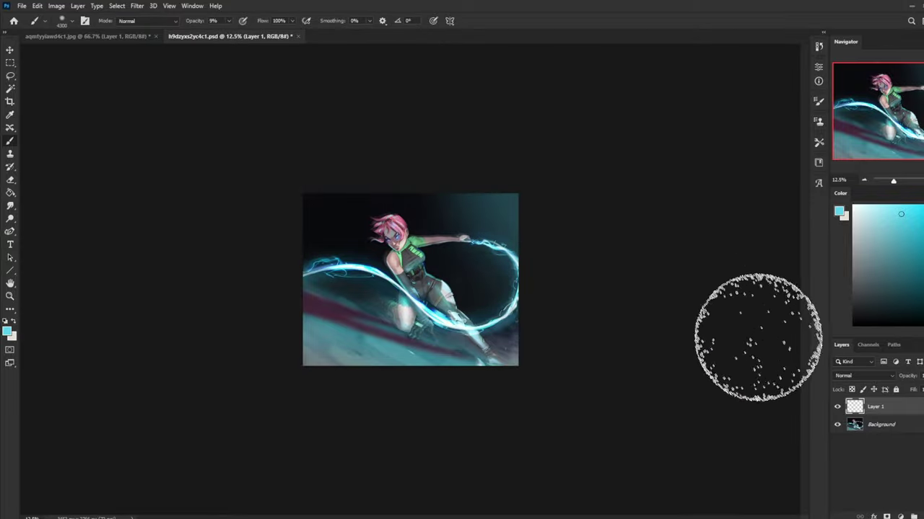
- Shift the haze layer's colour to deep blue with Hue/Saturation at a hue of +41
{"action": "key", "text": "ctrl+u"}
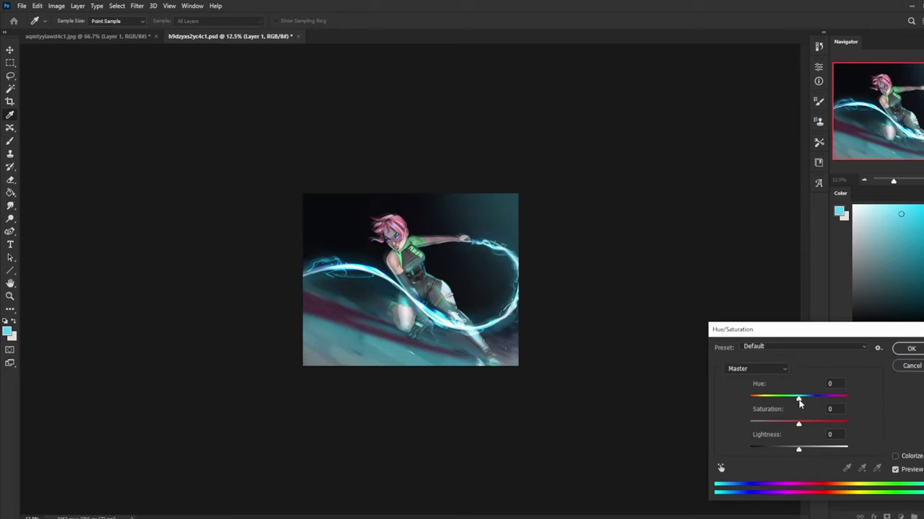
{"action": "left_click_drag", "start_coordinate": [799, 402], "coordinate": [747, 403]}
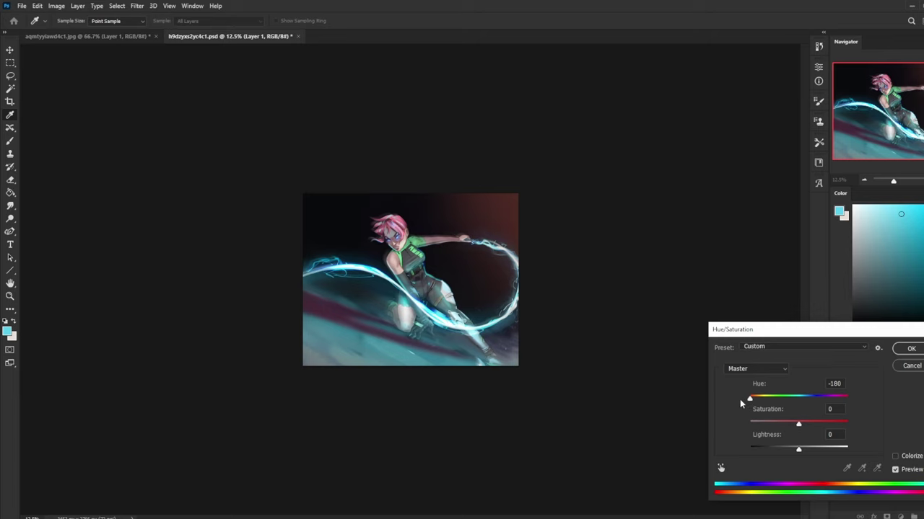
{"action": "key", "text": "ctrl+plus"}
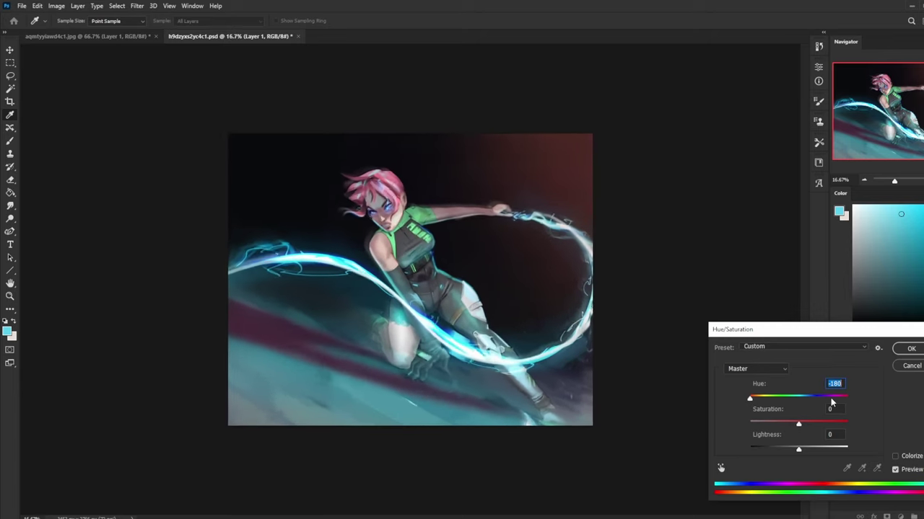
{"action": "key", "text": "ctrl+plus"}
{"action": "left_click", "coordinate": [830, 399]}
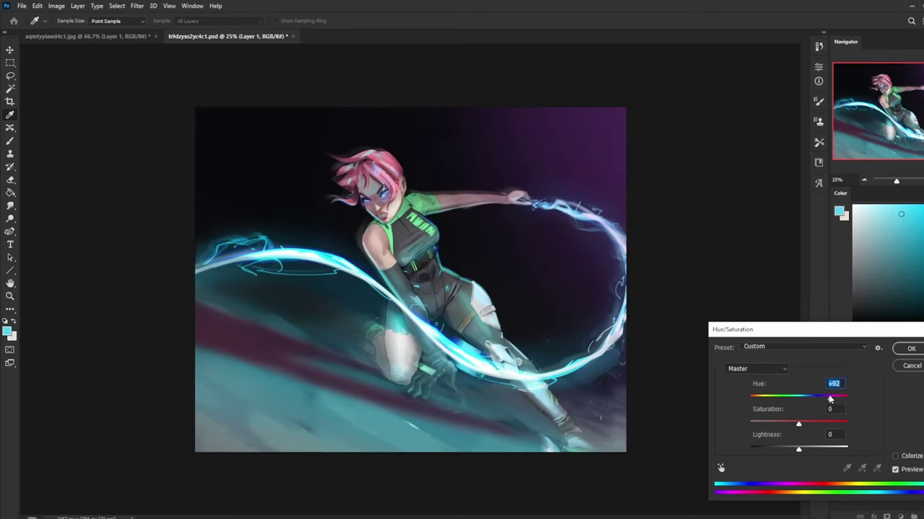
{"action": "left_click_drag", "start_coordinate": [830, 399], "coordinate": [820, 399]}
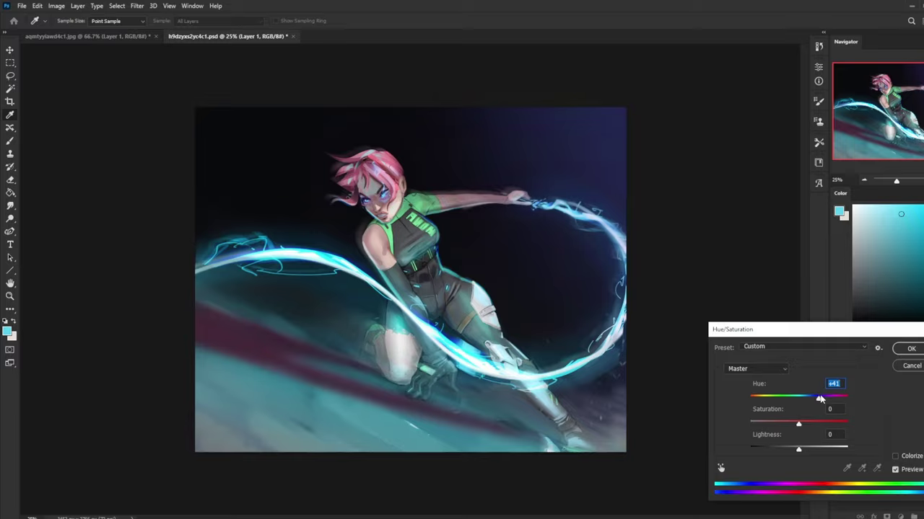
{"action": "left_click", "coordinate": [909, 349]}
- Paint a faint cyan haze in the picture's upper-left corner with a 2500 px brush, and undo the last two strokes
{"action": "key", "text": "b"}
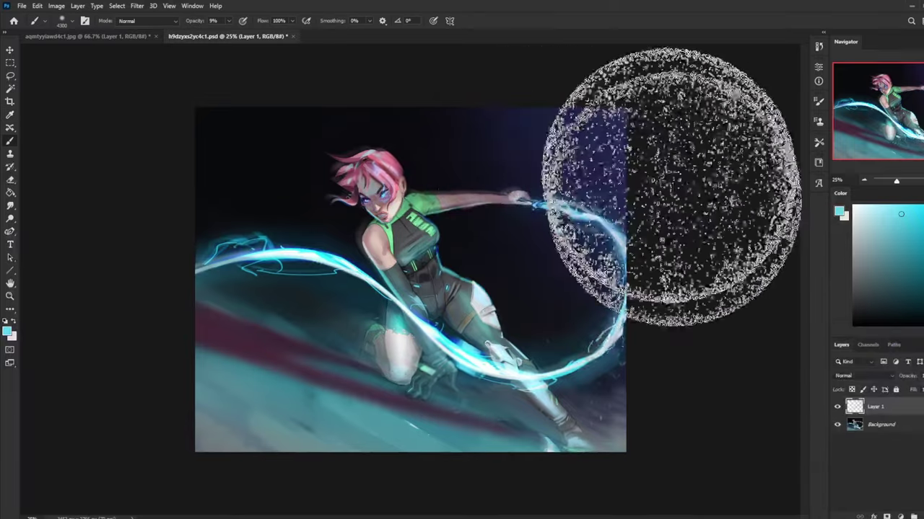
{"action": "key", "text": "ctrl+minus"}
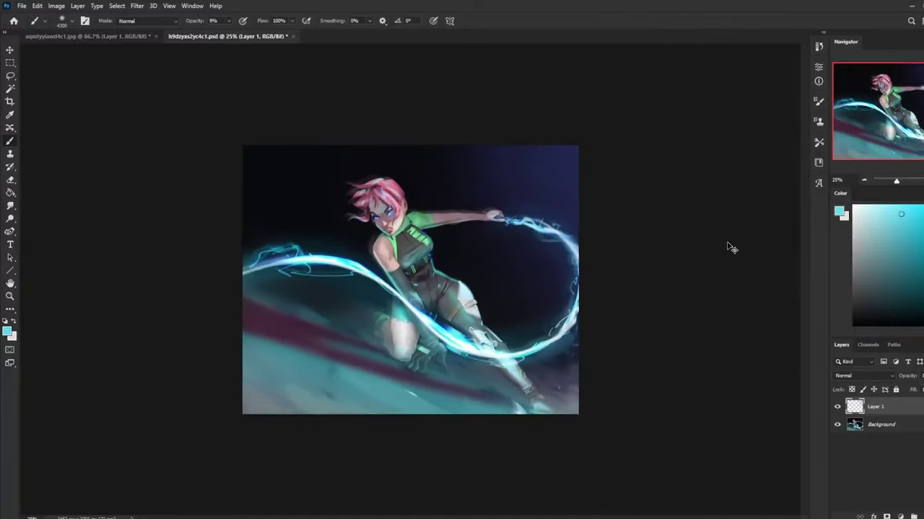
{"action": "key", "text": "bracketleft"}
{"action": "key", "text": "bracketleft"}
{"action": "key", "text": "bracketleft"}
{"action": "key", "text": "bracketleft"}
{"action": "key", "text": "bracketleft"}
{"action": "key", "text": "bracketleft"}
{"action": "key", "text": "bracketleft"}
{"action": "key", "text": "bracketleft"}
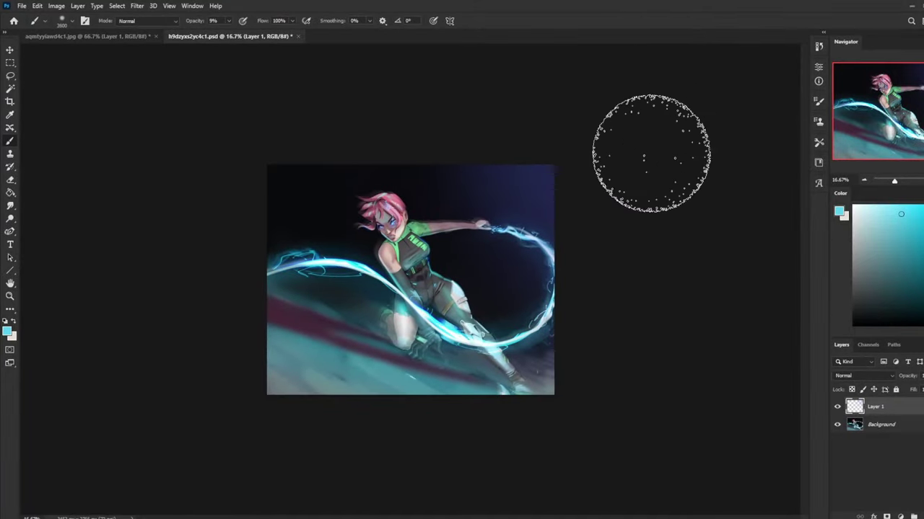
{"action": "key", "text": "bracketright"}
{"action": "key", "text": "bracketright"}
{"action": "key", "text": "bracketright"}
{"action": "key", "text": "bracketright"}
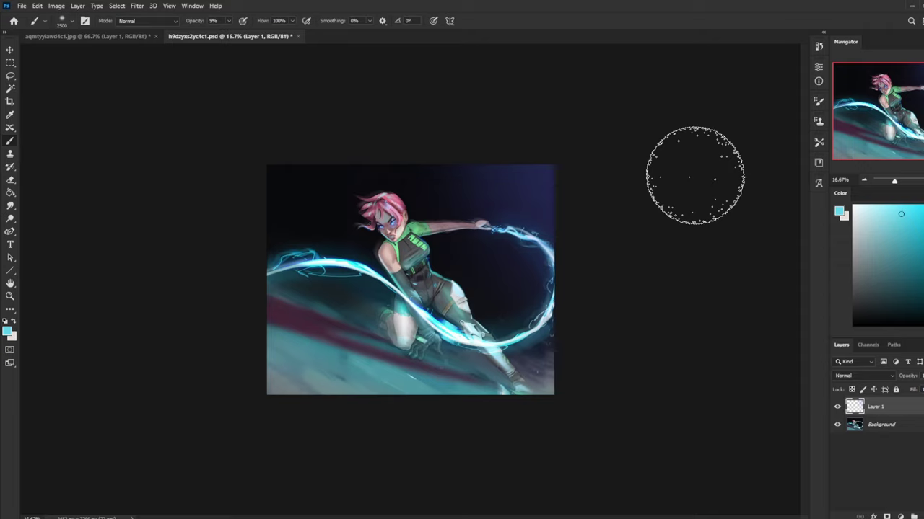
{"action": "left_click_drag", "start_coordinate": [278, 206], "coordinate": [368, 177]}
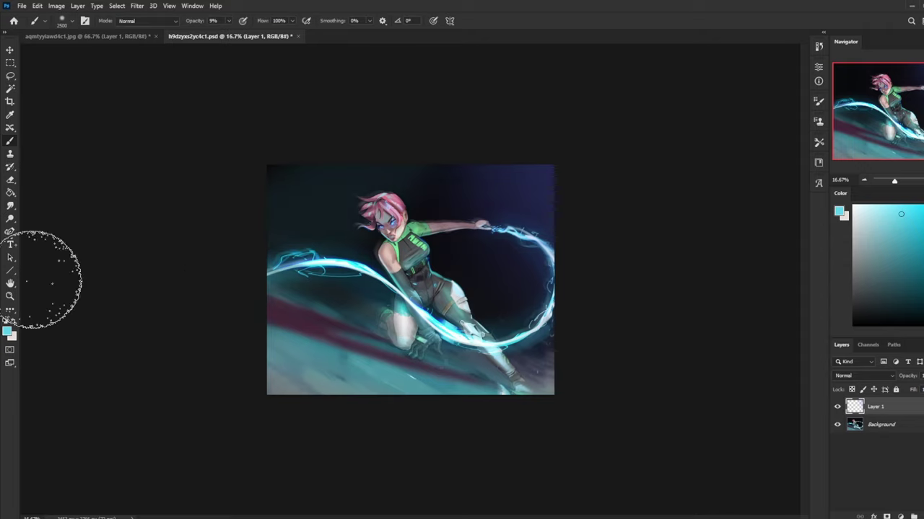
{"action": "key", "text": "ctrl+z"}
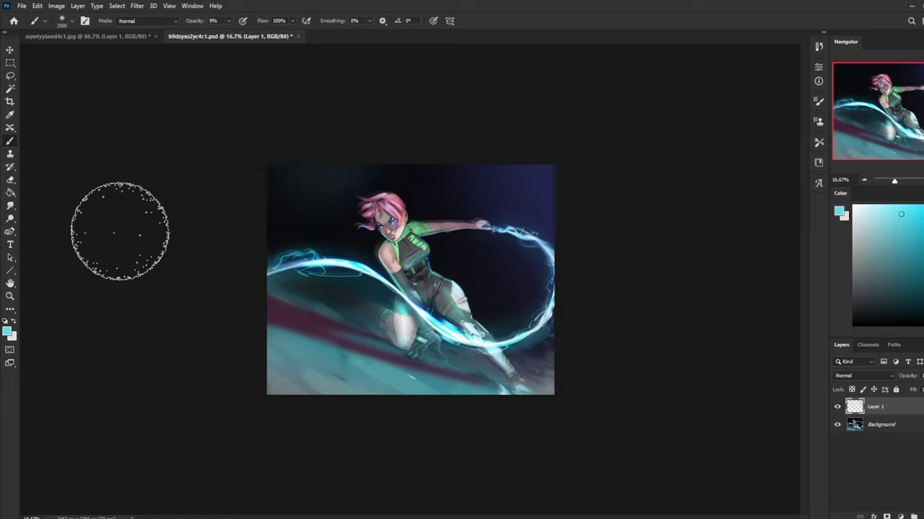
{"action": "key", "text": "ctrl+z"}
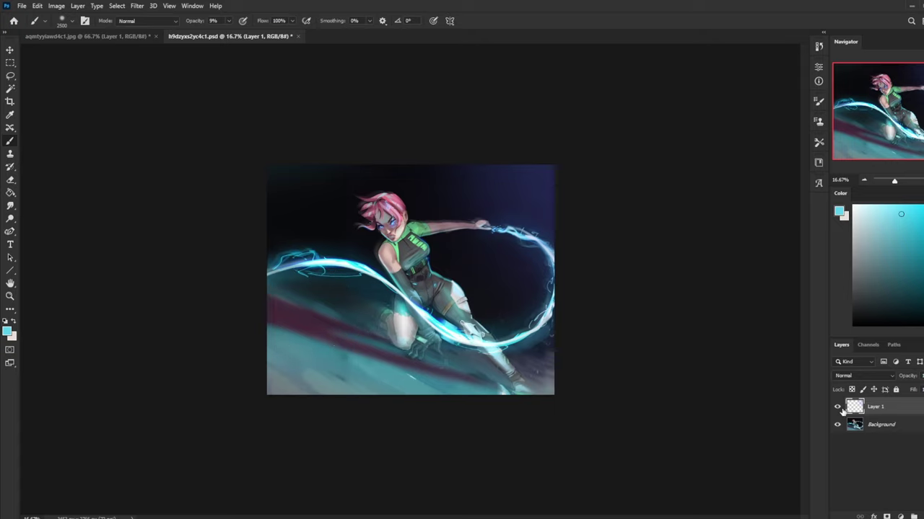
- Toggle Layer 1's visibility to compare the picture with and without the corner haze
{"action": "left_click", "coordinate": [836, 407]}
{"action": "left_click", "coordinate": [837, 407]}
{"action": "left_click", "coordinate": [837, 408]}
{"action": "left_click", "coordinate": [837, 407]}
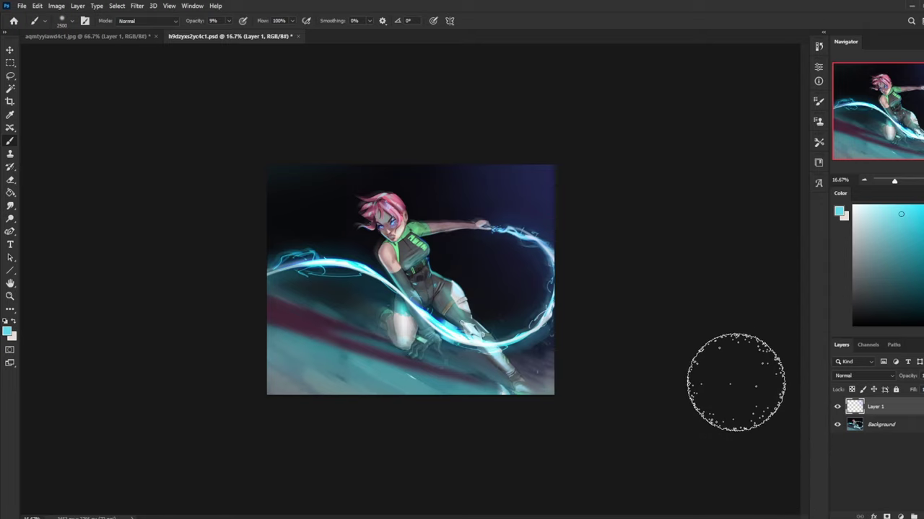
- Reset the paint colour to black, hide Layer 1 and add a new layer above it
{"action": "key", "text": "d"}
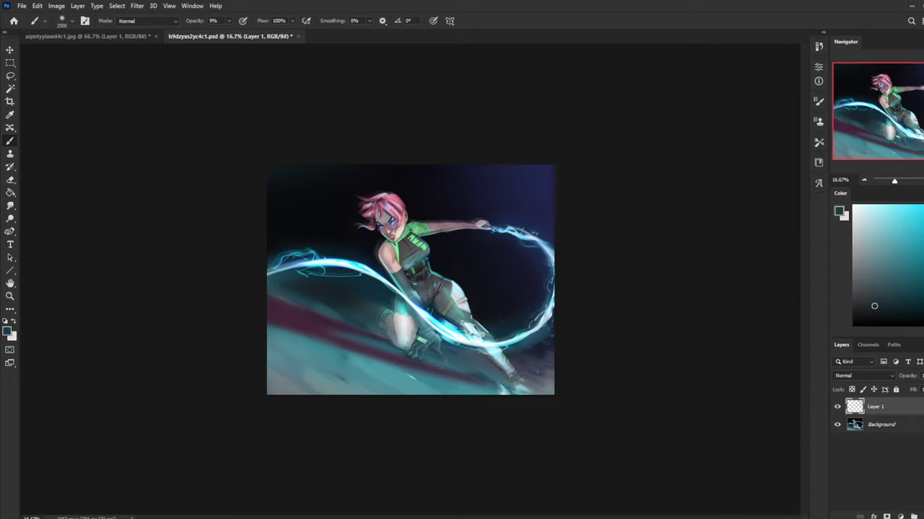
{"action": "left_click", "coordinate": [837, 407]}
{"action": "key", "text": "ctrl+shift+alt+n"}
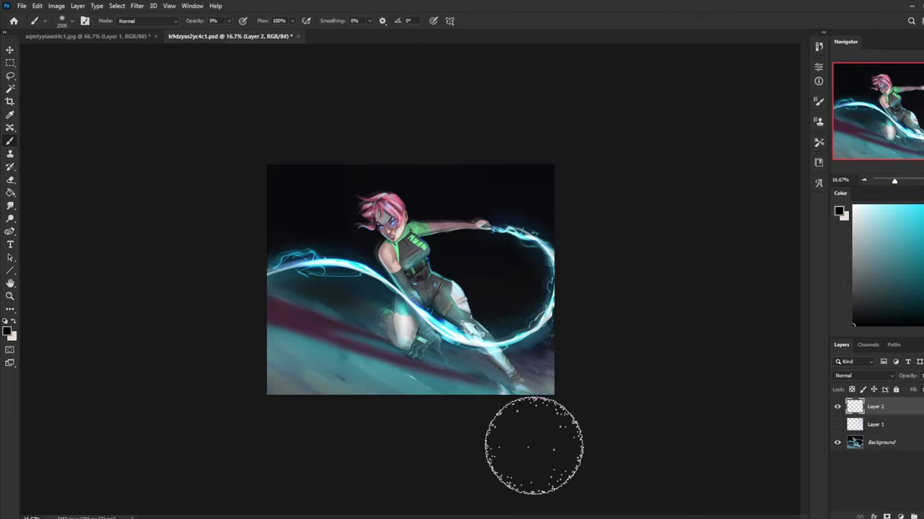
- Reduce the brush to about 1800 px and faintly darken the ground along the picture's bottom edge
{"action": "key", "text": "bracketleft"}
{"action": "key", "text": "bracketleft"}
{"action": "key", "text": "bracketleft"}
{"action": "key", "text": "bracketleft"}
{"action": "key", "text": "bracketleft"}
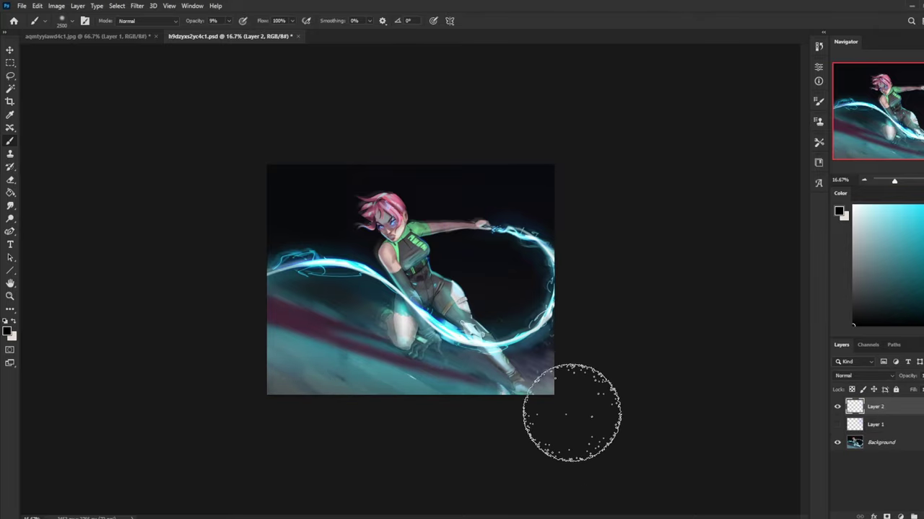
{"action": "key", "text": "bracketleft"}
{"action": "key", "text": "bracketleft"}
{"action": "key", "text": "bracketleft"}
{"action": "key", "text": "bracketleft"}
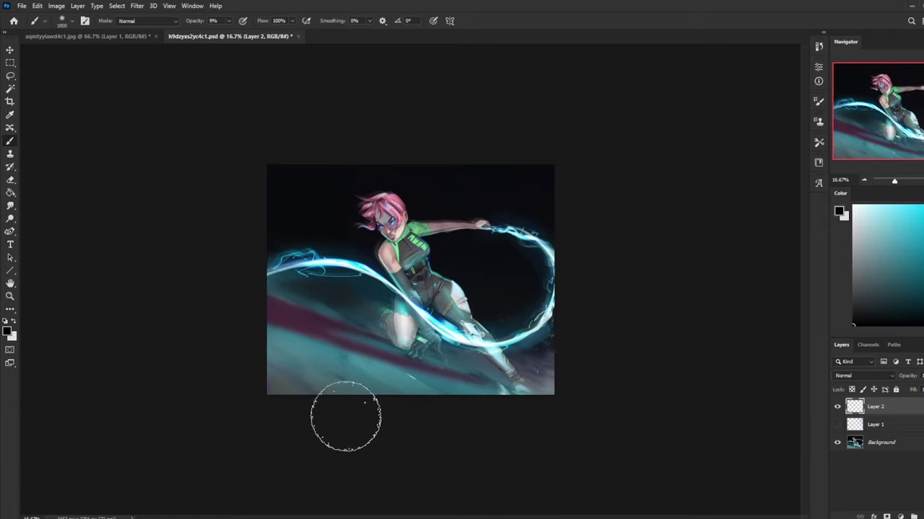
- Set the brush to 79% opacity and 2000 px, and paint a strong black shadow along the ground's bottom edge
{"action": "left_click", "coordinate": [229, 22]}
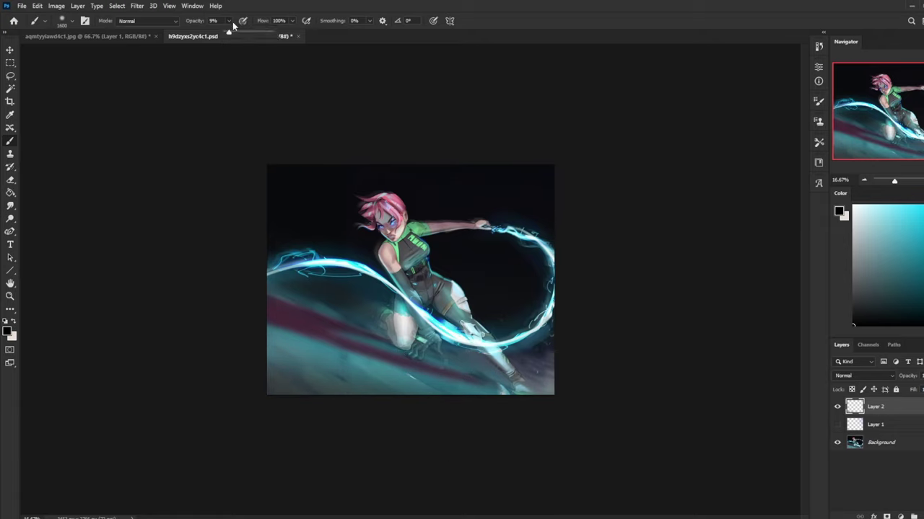
{"action": "left_click_drag", "start_coordinate": [230, 33], "coordinate": [262, 34]}
{"action": "key", "text": "bracketright"}
{"action": "key", "text": "bracketright"}
{"action": "key", "text": "bracketright"}
{"action": "key", "text": "bracketright"}
{"action": "left_click_drag", "start_coordinate": [476, 423], "coordinate": [306, 383]}
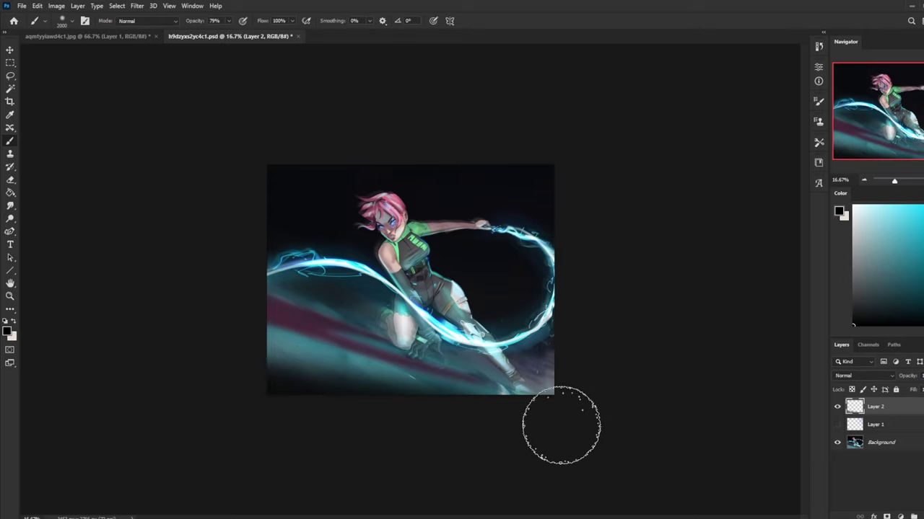
- Undo the strong ground shadow and repaint it more softly along the picture's bottom edge at 37% brush opacity
{"action": "key", "text": "ctrl+z"}
{"action": "key", "text": "3"}
{"action": "key", "text": "7"}
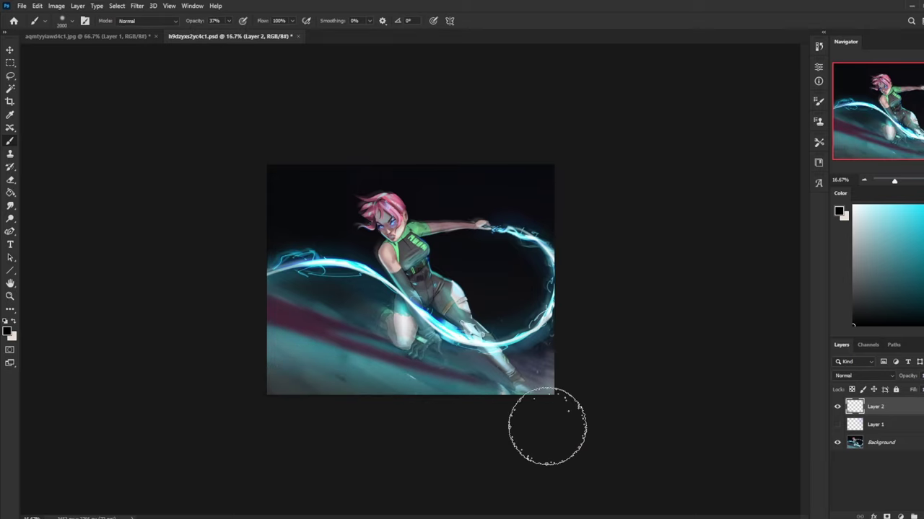
{"action": "left_click_drag", "start_coordinate": [546, 427], "coordinate": [51, 375]}
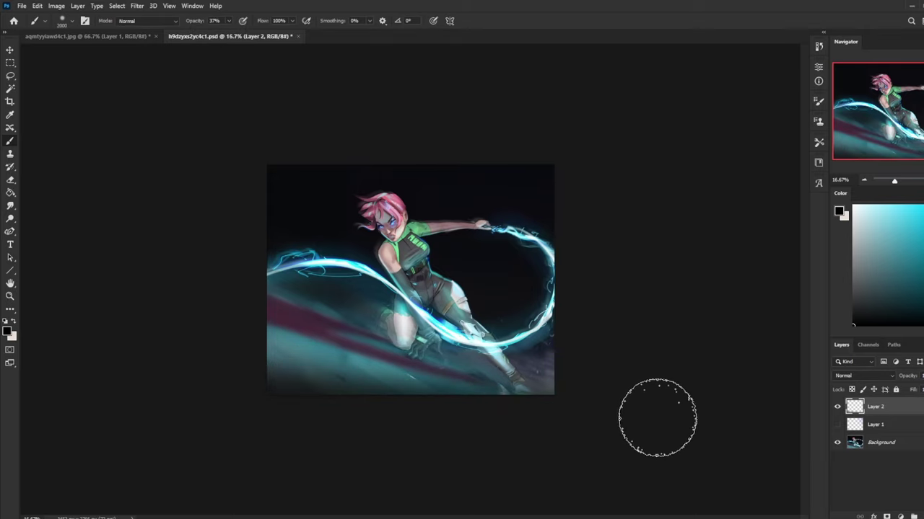
{"action": "key", "text": "ctrl+z"}
{"action": "mouse_move", "coordinate": [500, 422]}
{"action": "left_mouse_down"}
{"action": "mouse_move", "coordinate": [575, 403]}
{"action": "mouse_move", "coordinate": [251, 429]}
{"action": "mouse_move", "coordinate": [547, 413]}
{"action": "mouse_move", "coordinate": [619, 390]}
{"action": "mouse_move", "coordinate": [347, 445]}
{"action": "mouse_move", "coordinate": [563, 421]}
{"action": "mouse_move", "coordinate": [643, 401]}
{"action": "mouse_move", "coordinate": [283, 437]}
{"action": "mouse_move", "coordinate": [613, 413]}
{"action": "left_mouse_up"}
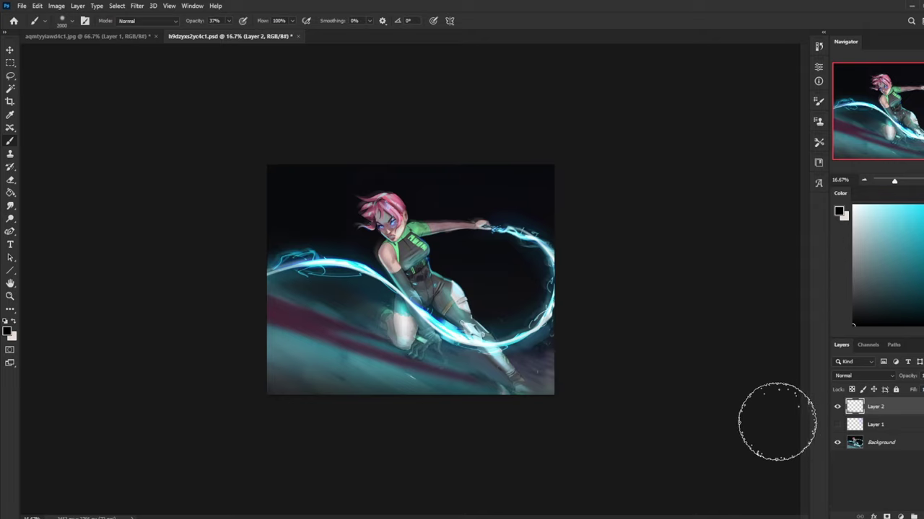
- Show Layer 1 again and reduce its fill opacity to soften the corner haze
{"action": "left_click", "coordinate": [837, 425]}
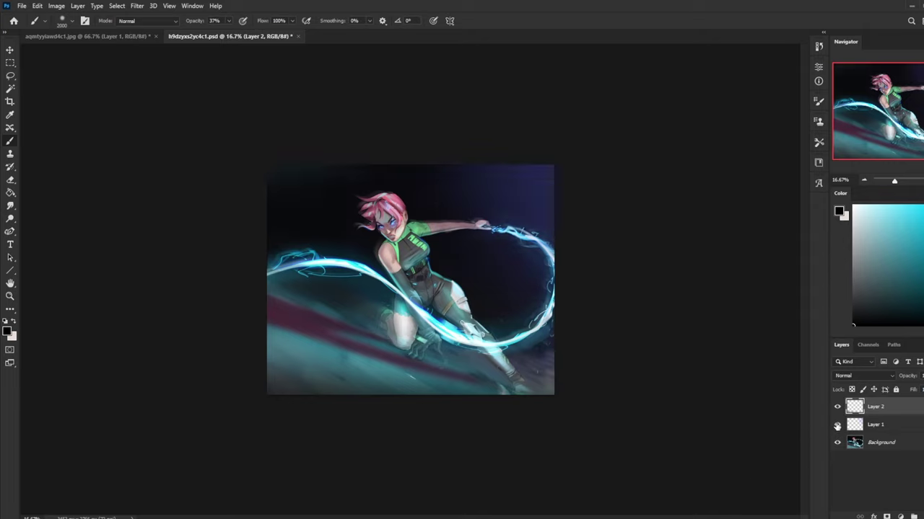
{"action": "left_click", "coordinate": [889, 429]}
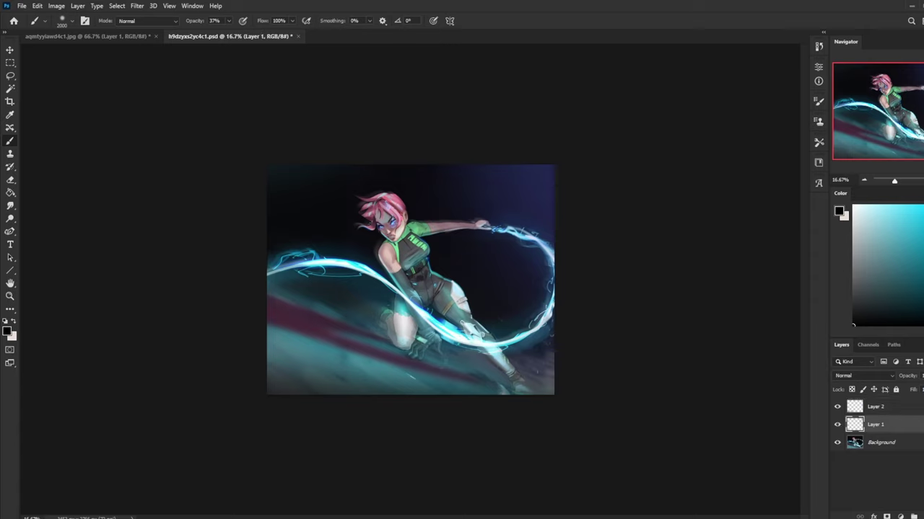
{"action": "left_click_drag", "start_coordinate": [923, 404], "coordinate": [922, 404]}
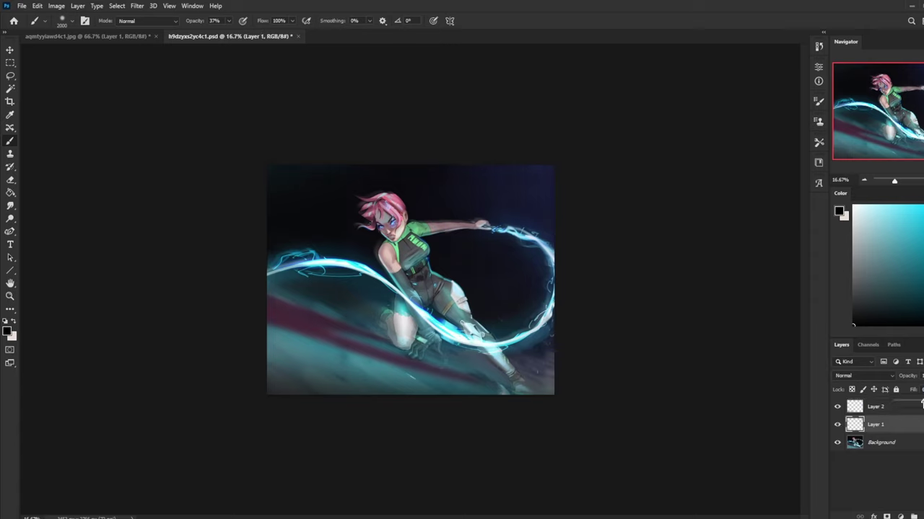
- Flatten the whip fighter picture into a single background layer
{"action": "right_click", "coordinate": [877, 427]}
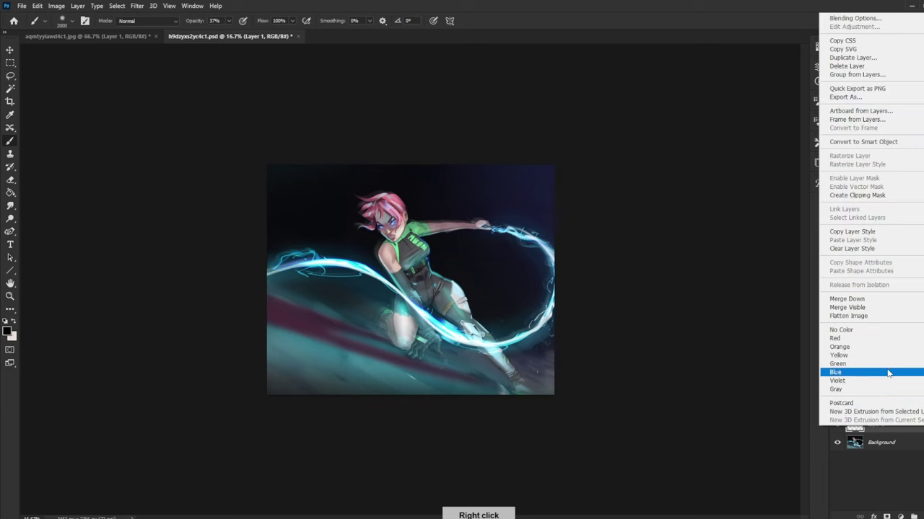
{"action": "left_click", "coordinate": [892, 312]}
{"action": "key", "text": "ctrl+plus"}
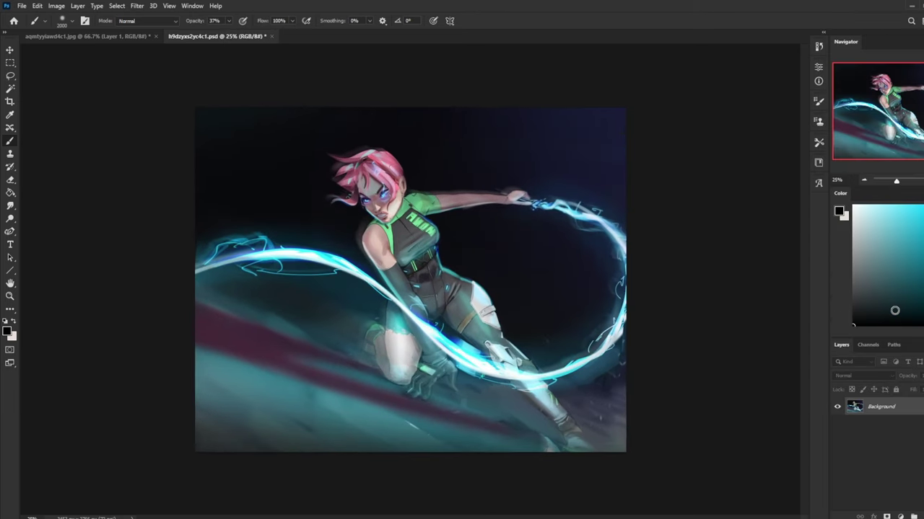
- Compare the whip fighter's original image with the flattened repaint through the history states
{"action": "left_click", "coordinate": [818, 47]}
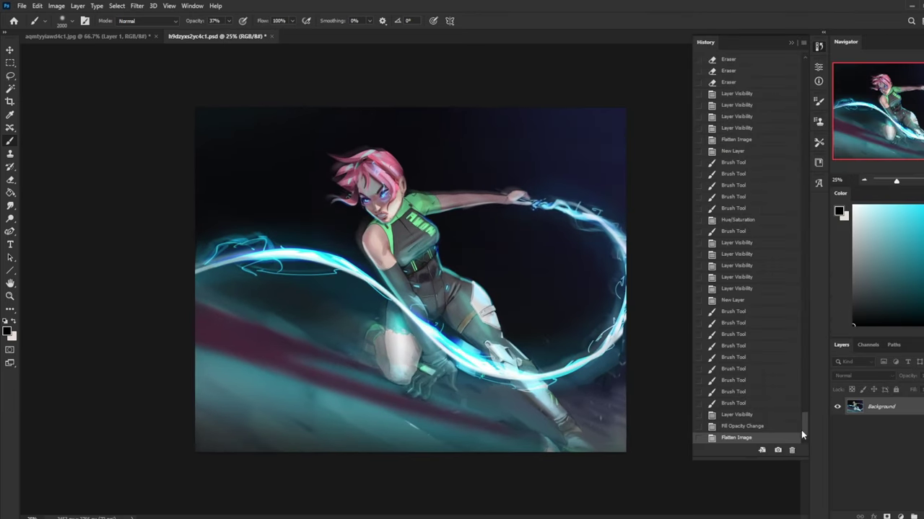
{"action": "scroll", "coordinate": [802, 435], "scroll_direction": "up", "scroll_amount": 10}
{"action": "left_click", "coordinate": [771, 61]}
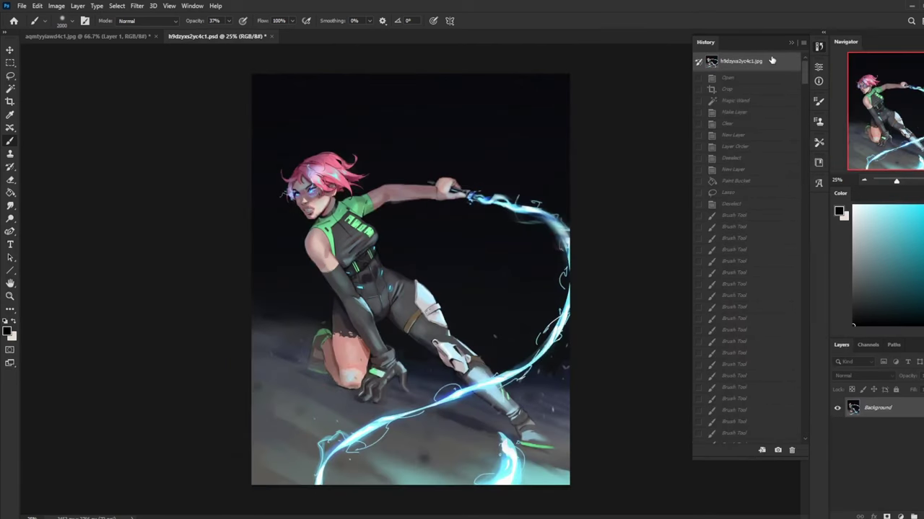
{"action": "left_click_drag", "start_coordinate": [804, 72], "coordinate": [809, 426]}
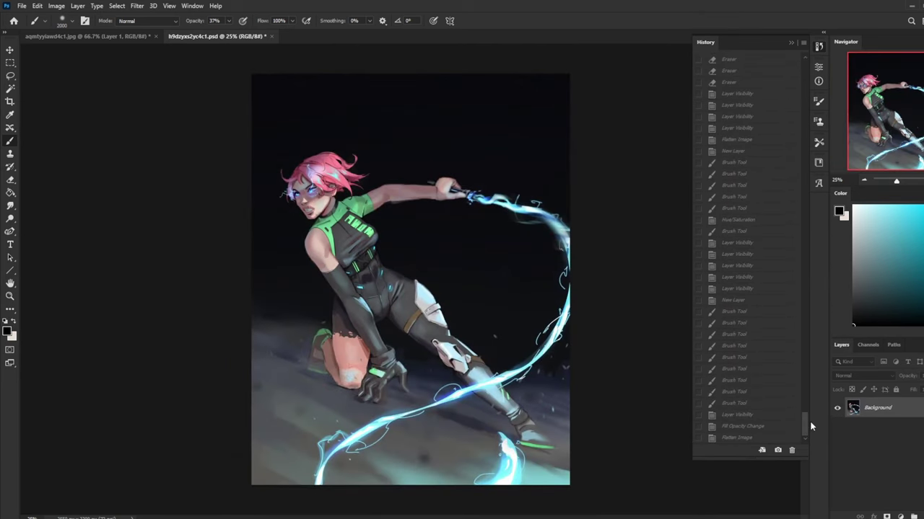
{"action": "left_click", "coordinate": [736, 438]}
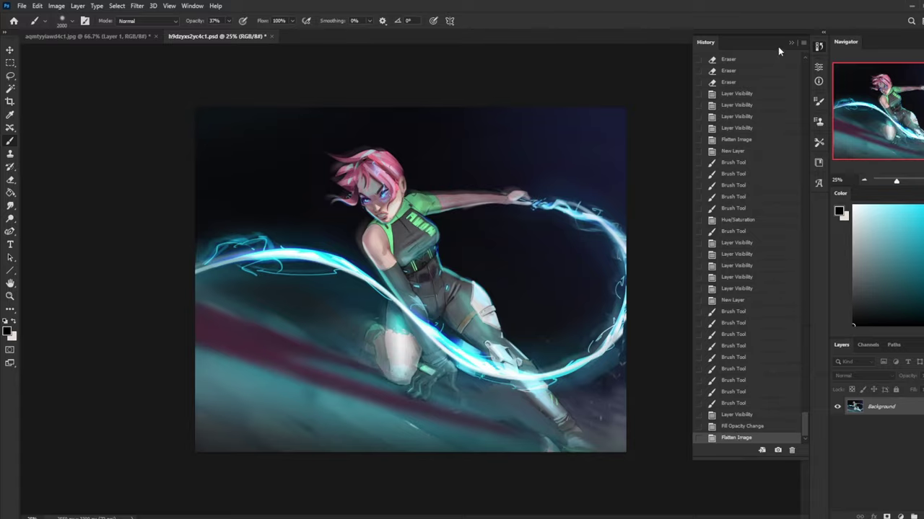
{"action": "left_click", "coordinate": [790, 45]}
- Switch to the aqmtyyiawd4c1.jpg portrait and restore its latest flattened state from the history
{"action": "left_click", "coordinate": [93, 36]}
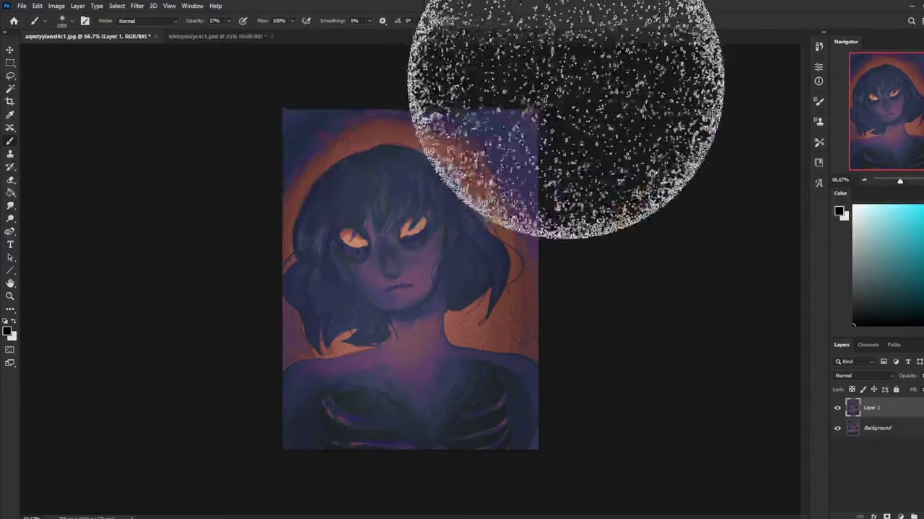
{"action": "left_click", "coordinate": [819, 46]}
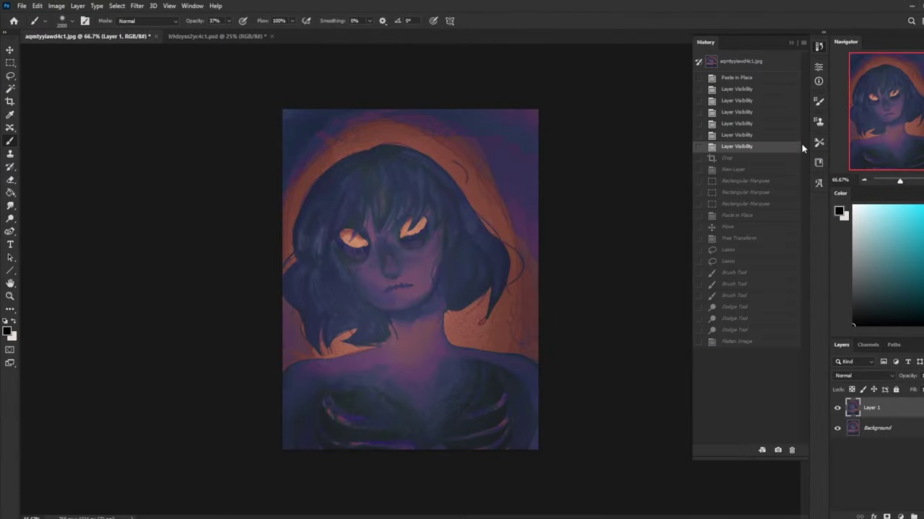
{"action": "left_click", "coordinate": [780, 59]}
{"action": "left_click", "coordinate": [743, 342]}
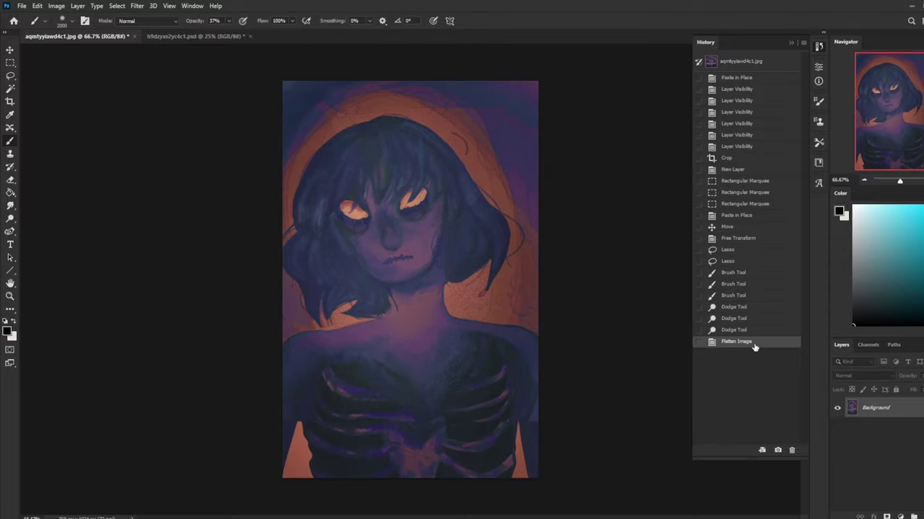
{"action": "left_click", "coordinate": [792, 43]}
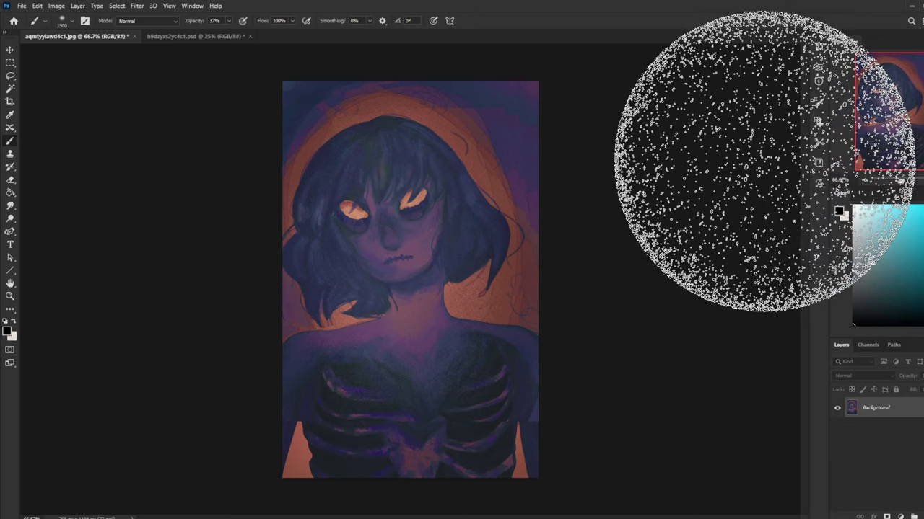
- Reduce the brush size to 400 px
{"action": "key", "text": "bracketleft"}
{"action": "key", "text": "bracketleft"}
{"action": "key", "text": "bracketleft"}
{"action": "key", "text": "bracketleft"}
{"action": "key", "text": "bracketleft"}
{"action": "key", "text": "bracketleft"}
{"action": "key", "text": "bracketleft"}
{"action": "key", "text": "bracketleft"}
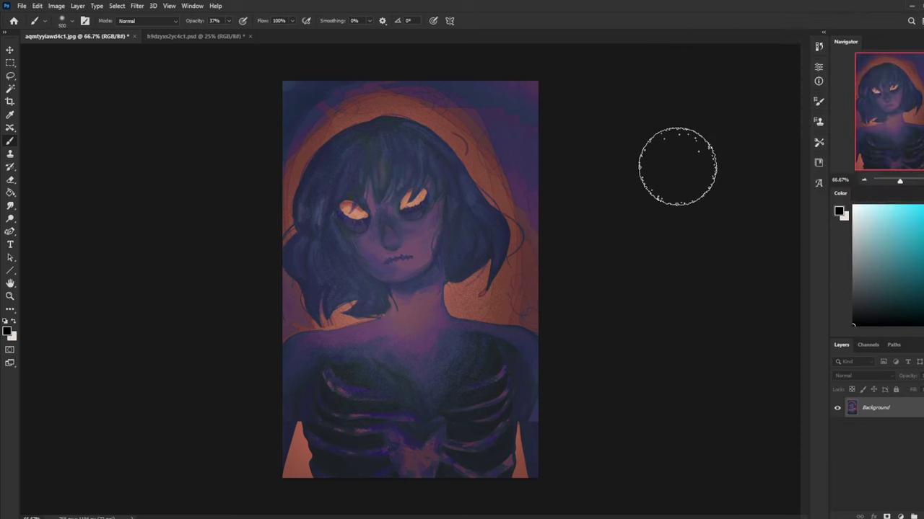
- Compare the portrait's original snapshot with its latest history state several times, ending on the latest one
{"action": "left_click", "coordinate": [819, 46]}
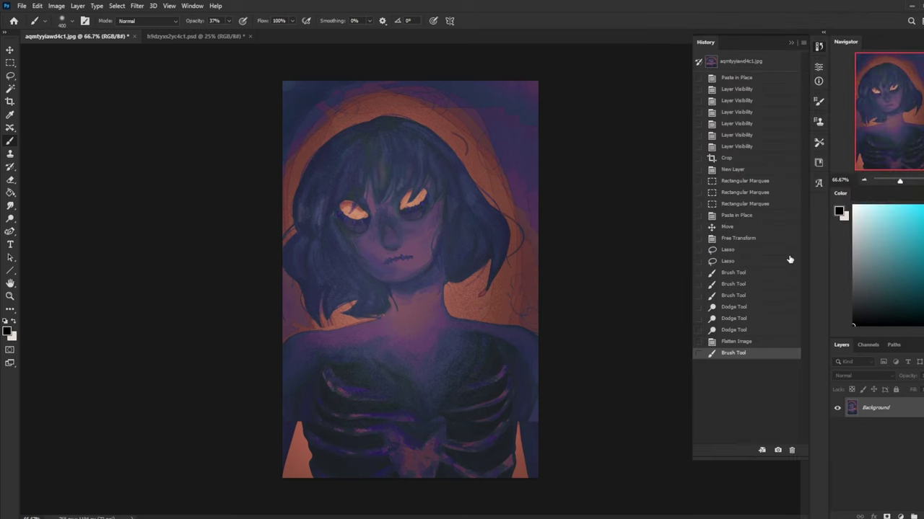
{"action": "left_click", "coordinate": [774, 63]}
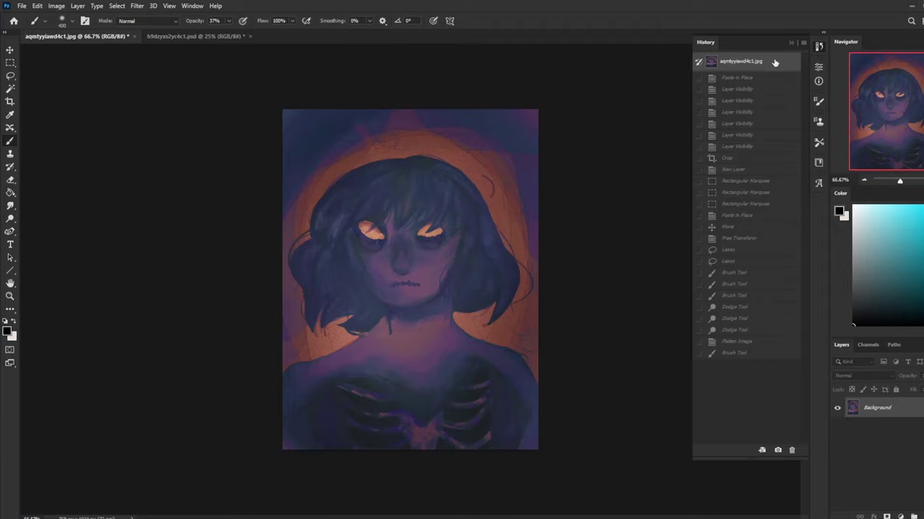
{"action": "left_click", "coordinate": [739, 355]}
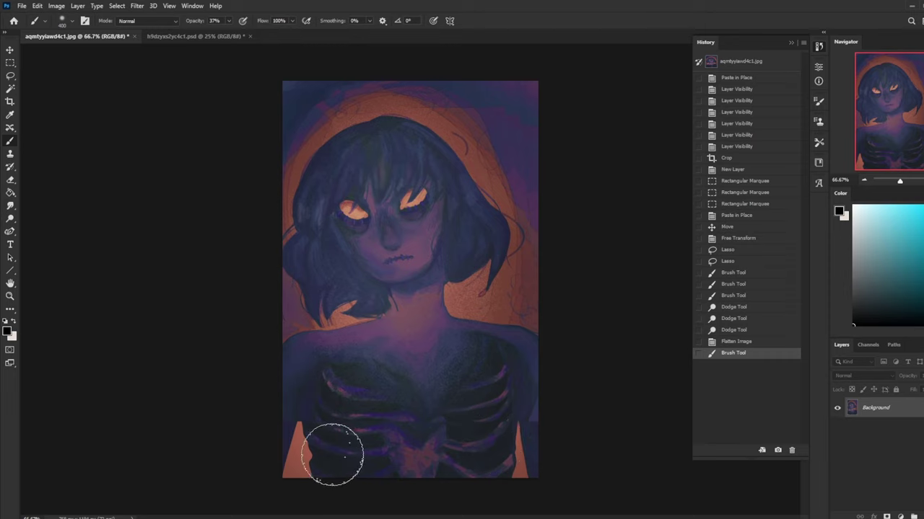
{"action": "left_click", "coordinate": [755, 61]}
{"action": "left_click", "coordinate": [751, 353]}
{"action": "left_click", "coordinate": [755, 61]}
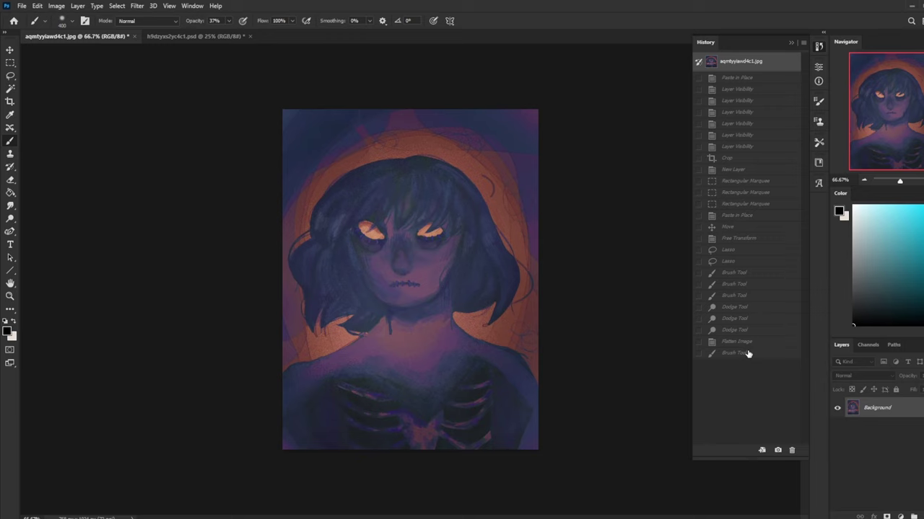
{"action": "left_click", "coordinate": [748, 353]}
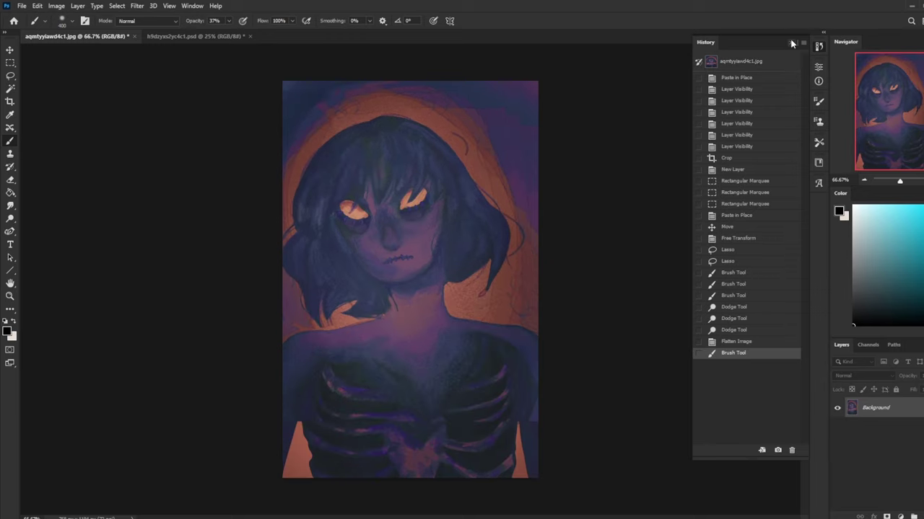
{"action": "left_click", "coordinate": [790, 43]}
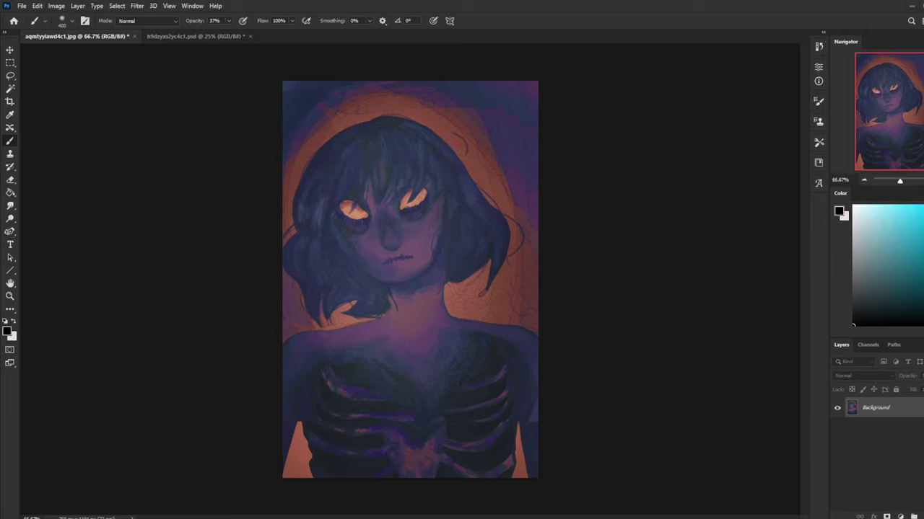
- Switch to the browser showing istebrak.com and open the site's Reddit community
{"action": "key", "text": "alt+Tab"}
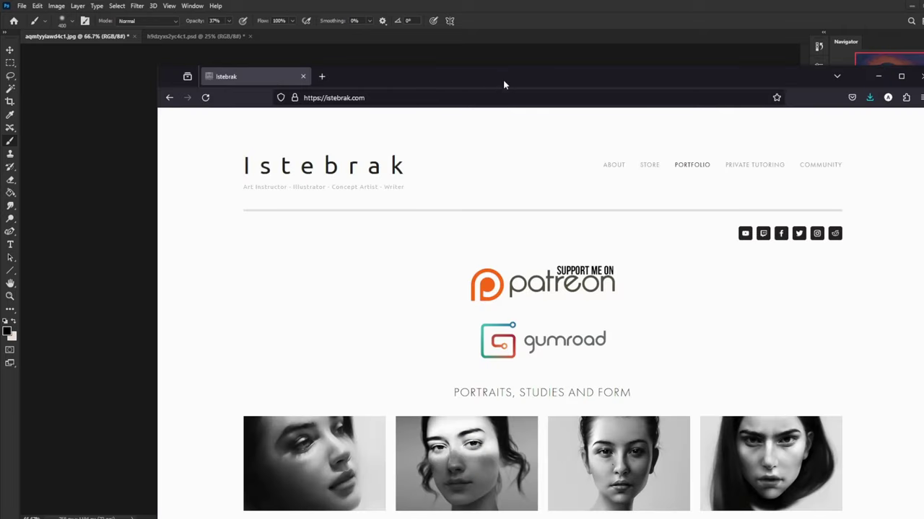
{"action": "left_click_drag", "start_coordinate": [503, 85], "coordinate": [434, 20]}
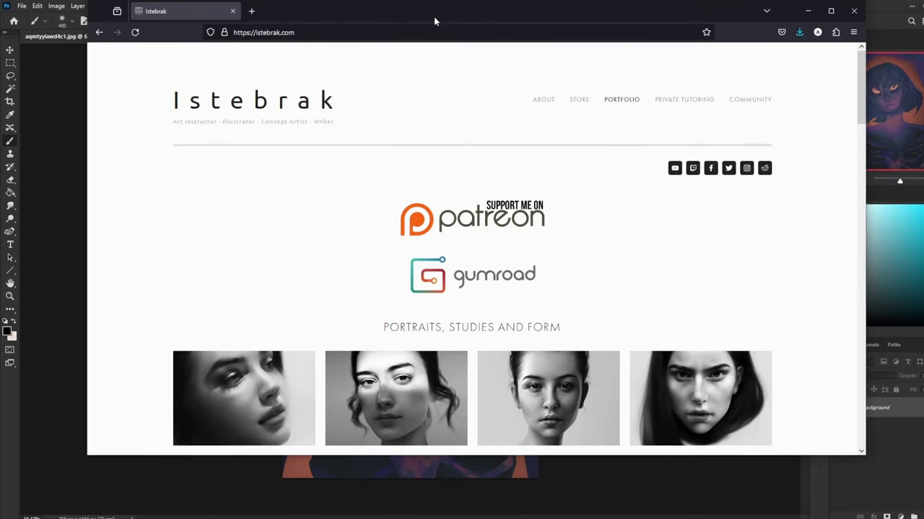
{"action": "left_click", "coordinate": [763, 170]}
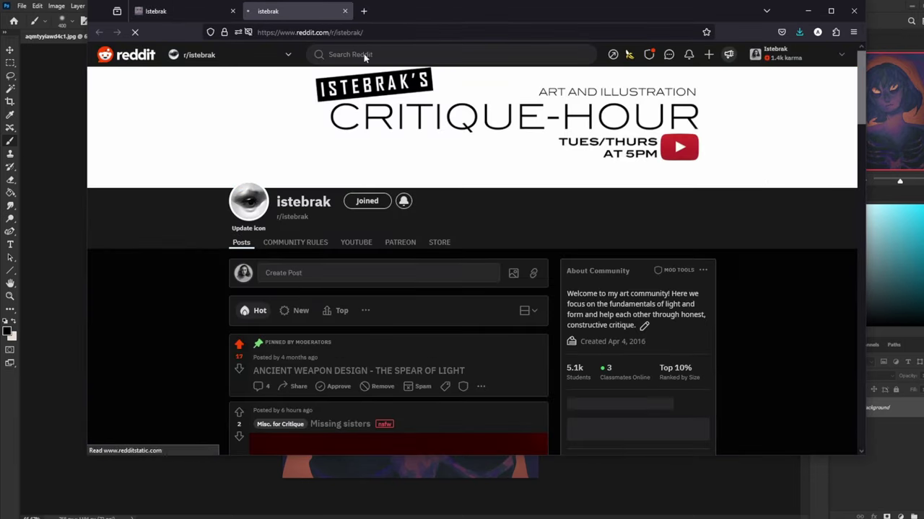
- Browse the r/istebrak feed, examining the whip fighter, the dark portrait and the other artworks posted for critique
{"action": "scroll", "coordinate": [552, 272], "scroll_direction": "down", "scroll_amount": 15}
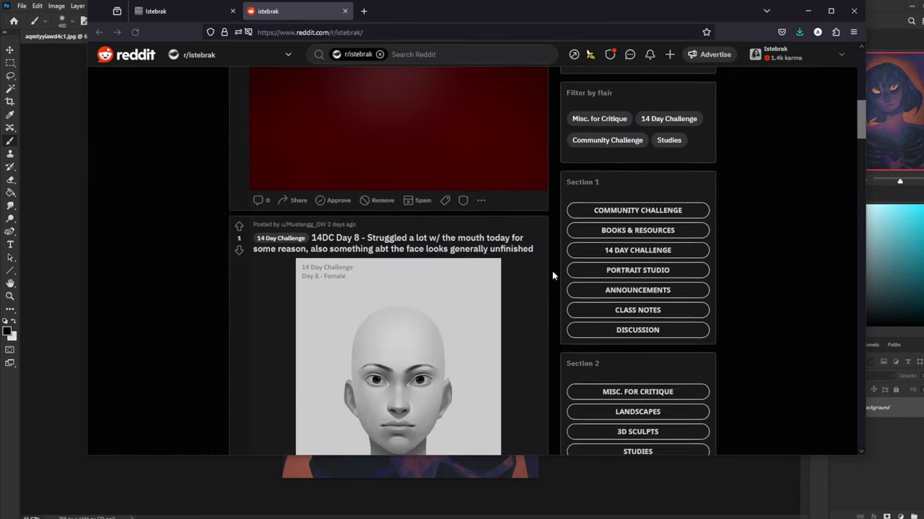
{"action": "scroll", "coordinate": [552, 276], "scroll_direction": "down", "scroll_amount": 5}
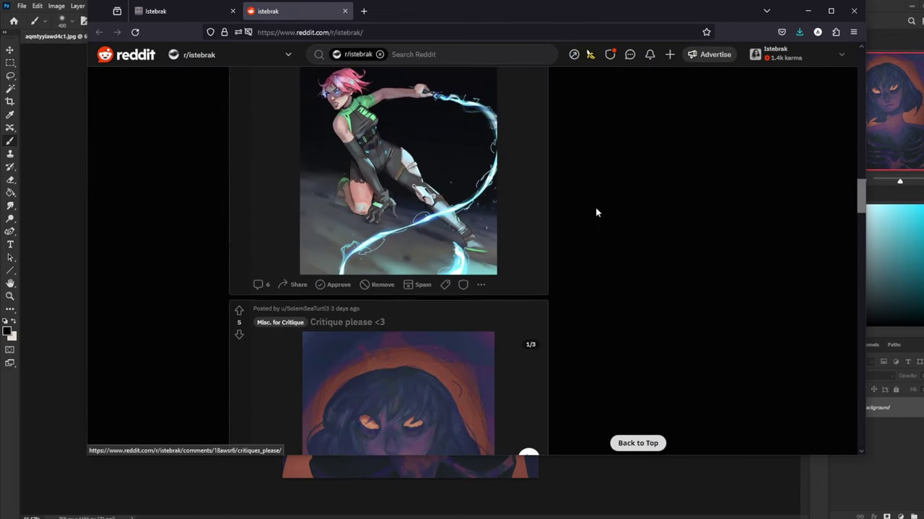
{"action": "scroll", "coordinate": [453, 289], "scroll_direction": "down", "scroll_amount": 3}
{"action": "scroll", "coordinate": [457, 281], "scroll_direction": "up", "scroll_amount": 3}
{"action": "scroll", "coordinate": [449, 256], "scroll_direction": "up", "scroll_amount": 3}
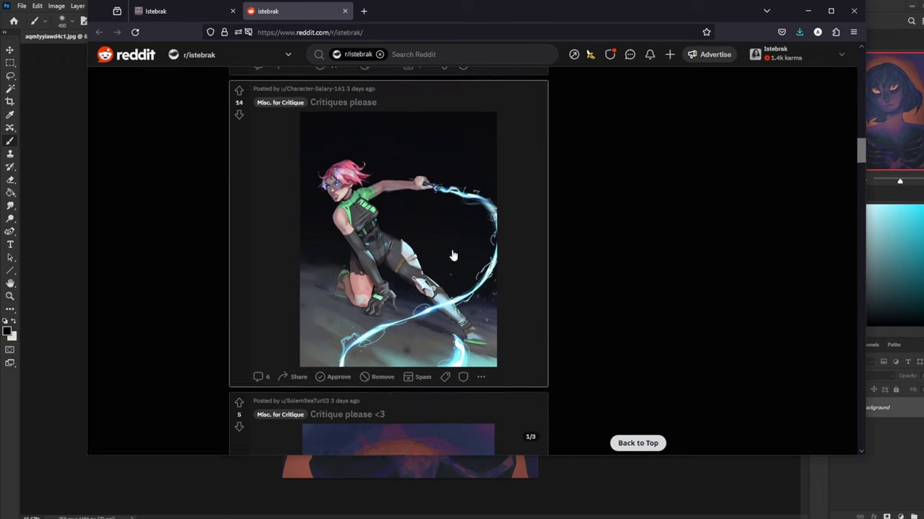
{"action": "scroll", "coordinate": [452, 223], "scroll_direction": "down", "scroll_amount": 2}
{"action": "scroll", "coordinate": [453, 225], "scroll_direction": "down", "scroll_amount": 1}
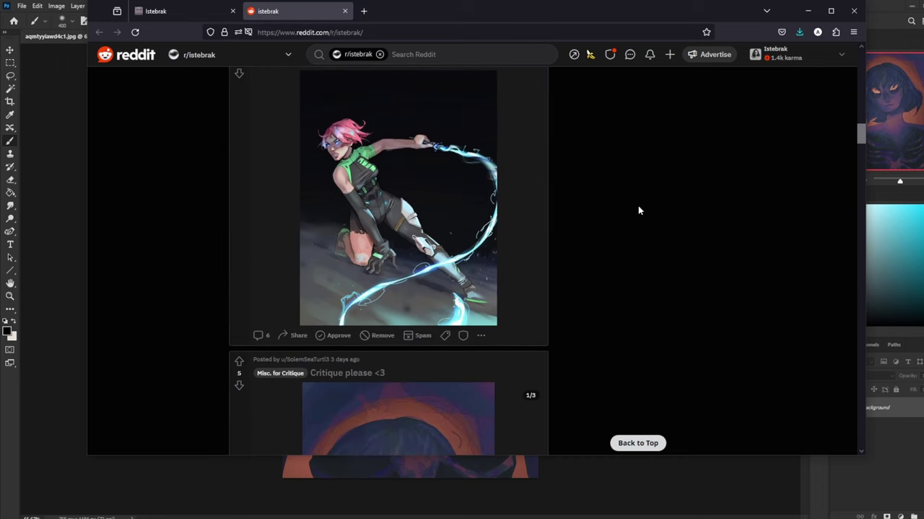
{"action": "scroll", "coordinate": [551, 189], "scroll_direction": "down", "scroll_amount": 8}
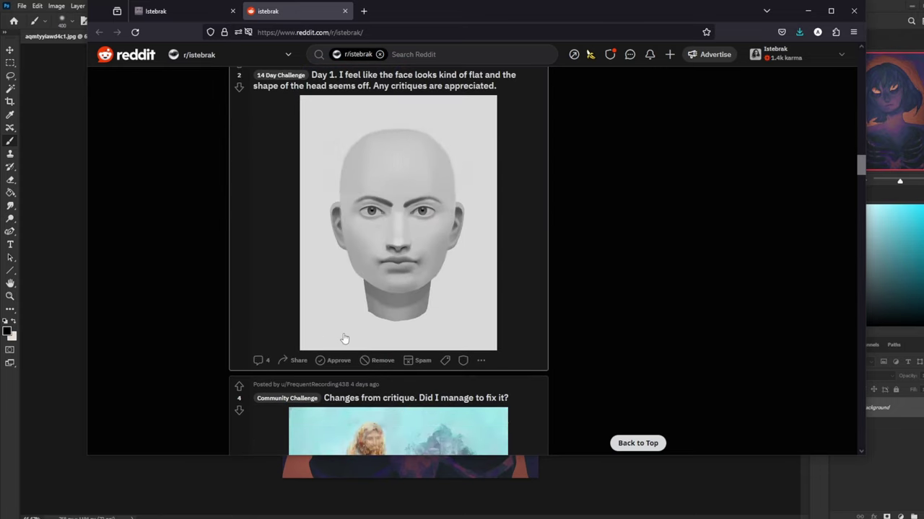
{"action": "scroll", "coordinate": [585, 300], "scroll_direction": "down", "scroll_amount": 2}
{"action": "scroll", "coordinate": [585, 300], "scroll_direction": "down", "scroll_amount": 2}
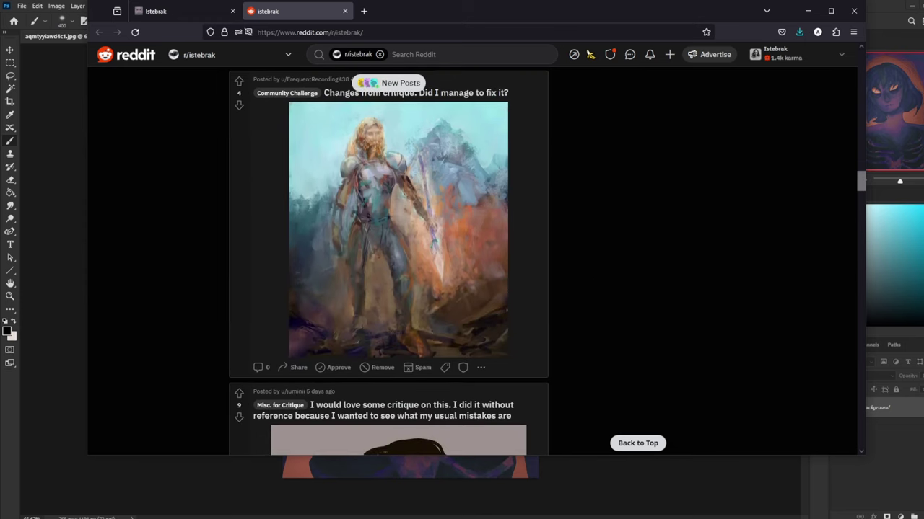
- Check the system clock, and look over the armoured knight painting and the dark-haired portrait post below it
{"action": "left_click", "coordinate": [923, 518]}
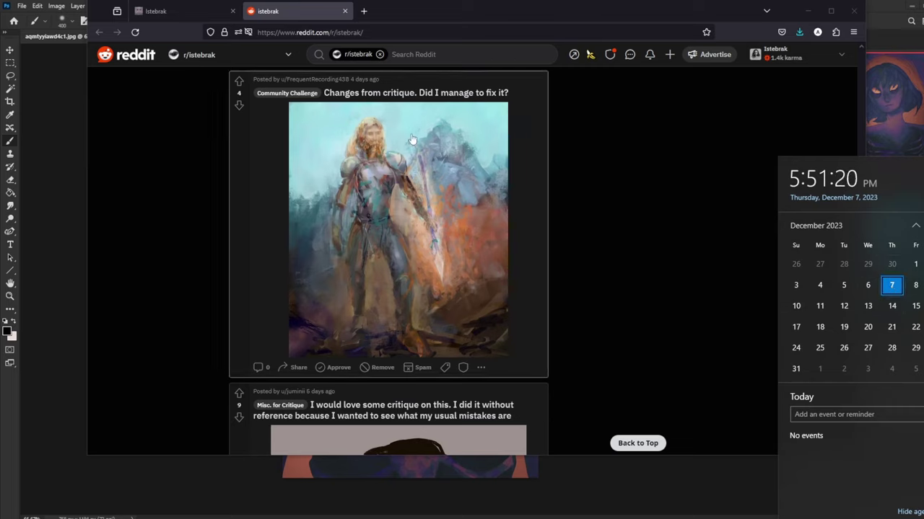
{"action": "left_click", "coordinate": [549, 161]}
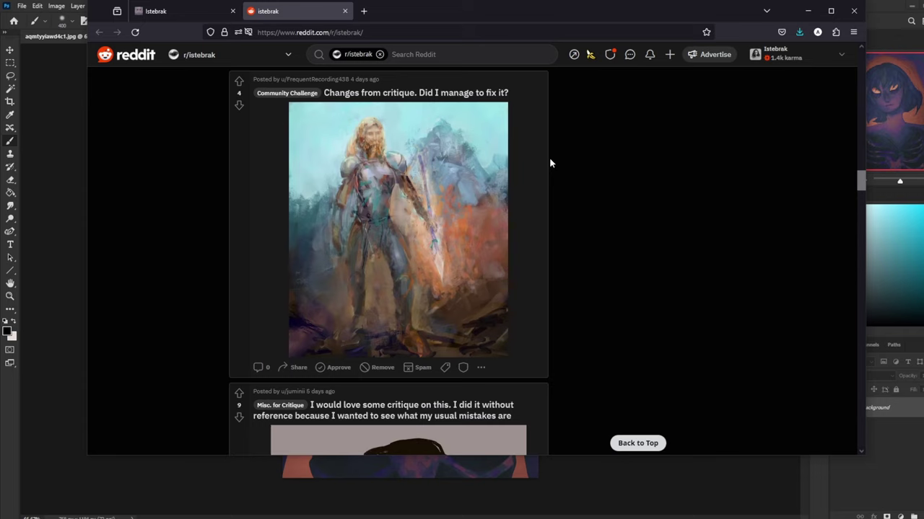
{"action": "scroll", "coordinate": [550, 161], "scroll_direction": "down", "scroll_amount": 2}
{"action": "scroll", "coordinate": [550, 161], "scroll_direction": "up", "scroll_amount": 2}
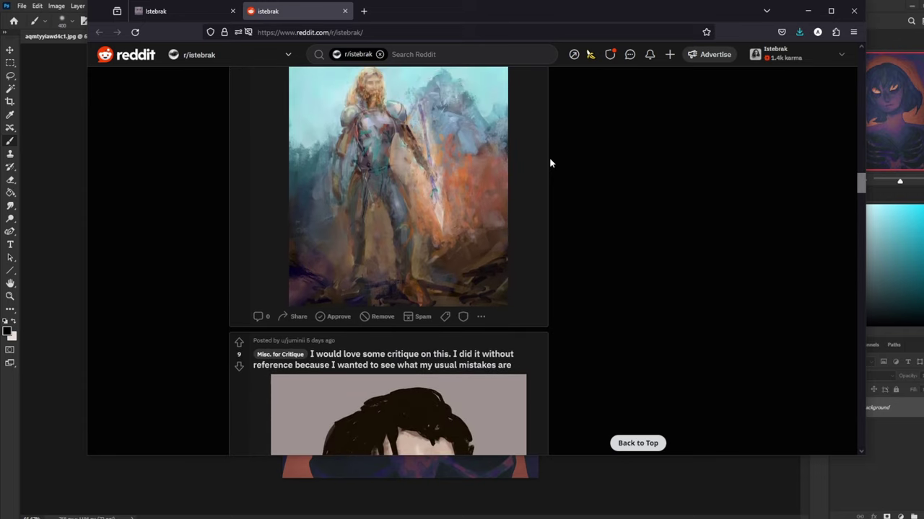
{"action": "scroll", "coordinate": [549, 162], "scroll_direction": "down", "scroll_amount": 3}
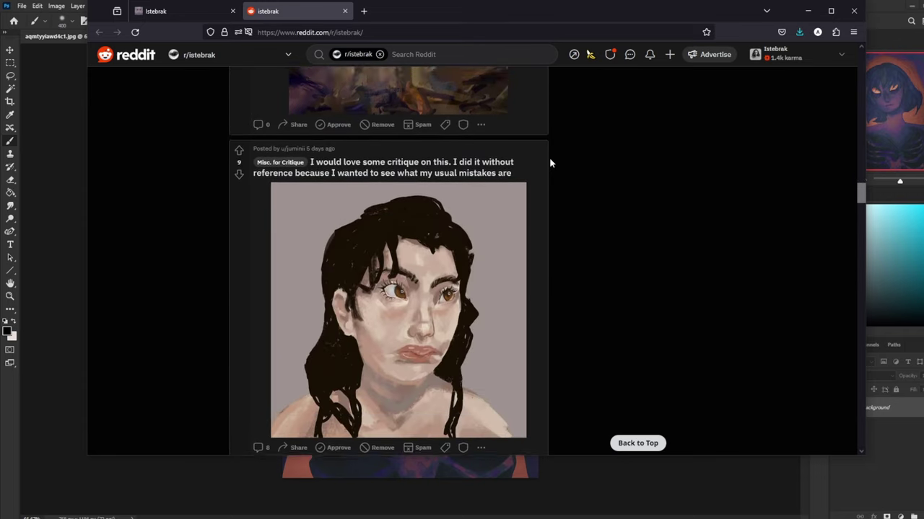
{"action": "scroll", "coordinate": [549, 163], "scroll_direction": "up", "scroll_amount": 4}
{"action": "scroll", "coordinate": [549, 163], "scroll_direction": "up", "scroll_amount": 1}
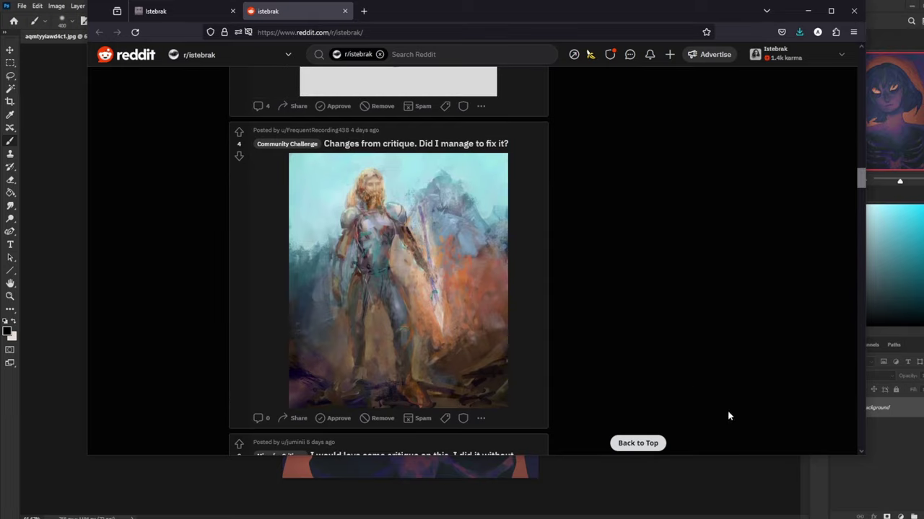
- Check the system clock again, go back to the top of the Reddit feed and return to the istebrak.com page
{"action": "left_click", "coordinate": [922, 518]}
{"action": "scroll", "coordinate": [561, 246], "scroll_direction": "up", "scroll_amount": 15}
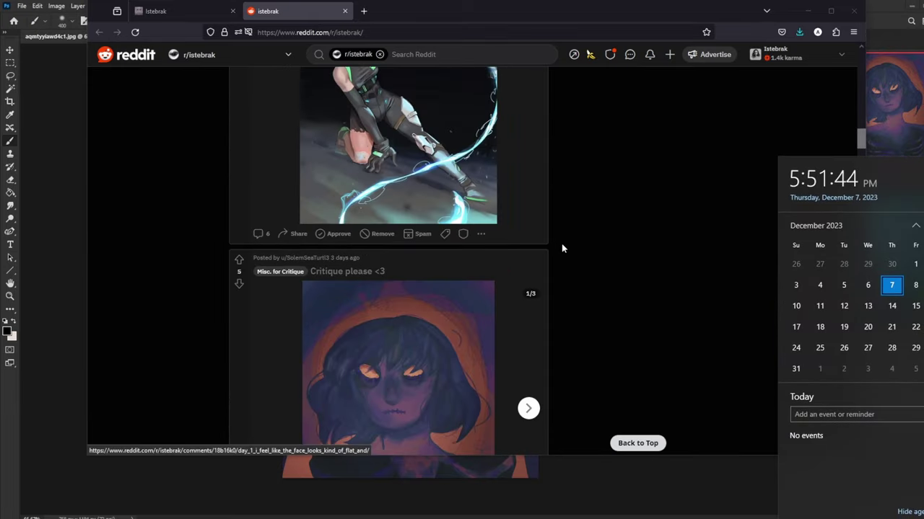
{"action": "scroll", "coordinate": [561, 243], "scroll_direction": "up", "scroll_amount": 10}
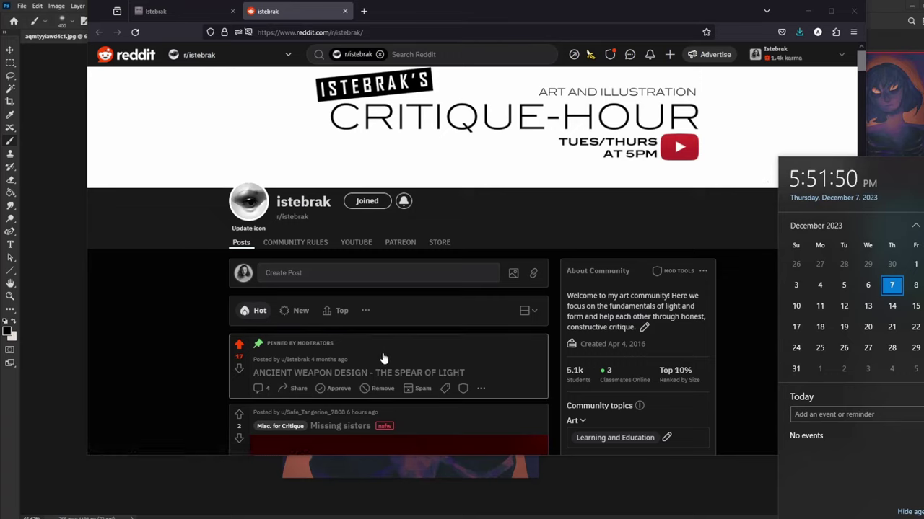
{"action": "left_click", "coordinate": [153, 4]}
{"action": "left_click", "coordinate": [165, 10]}
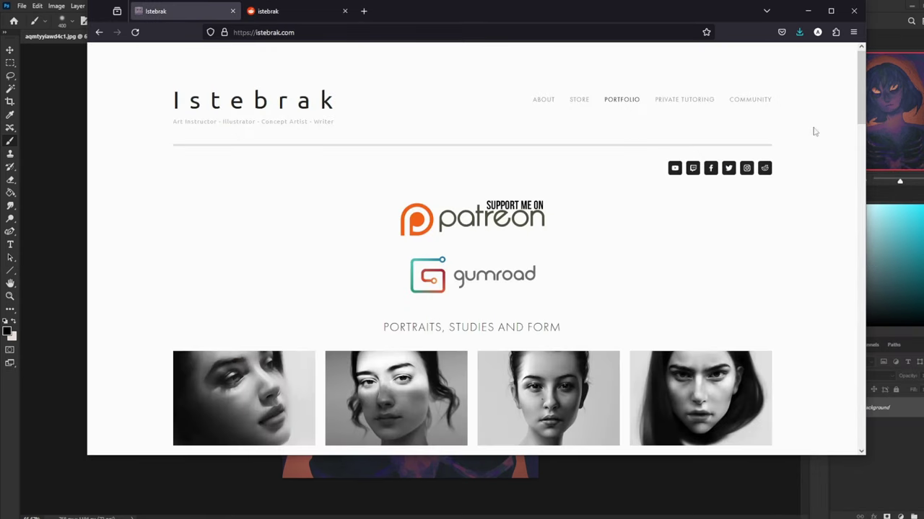